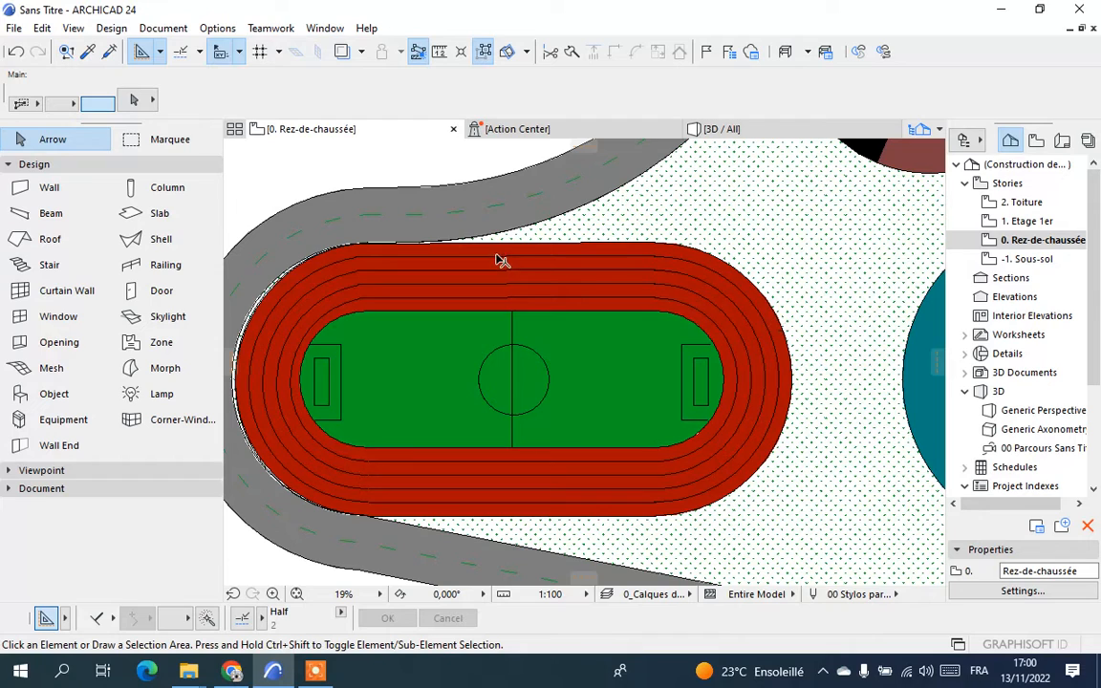
pyautogui.scroll(-2, 686, 287)
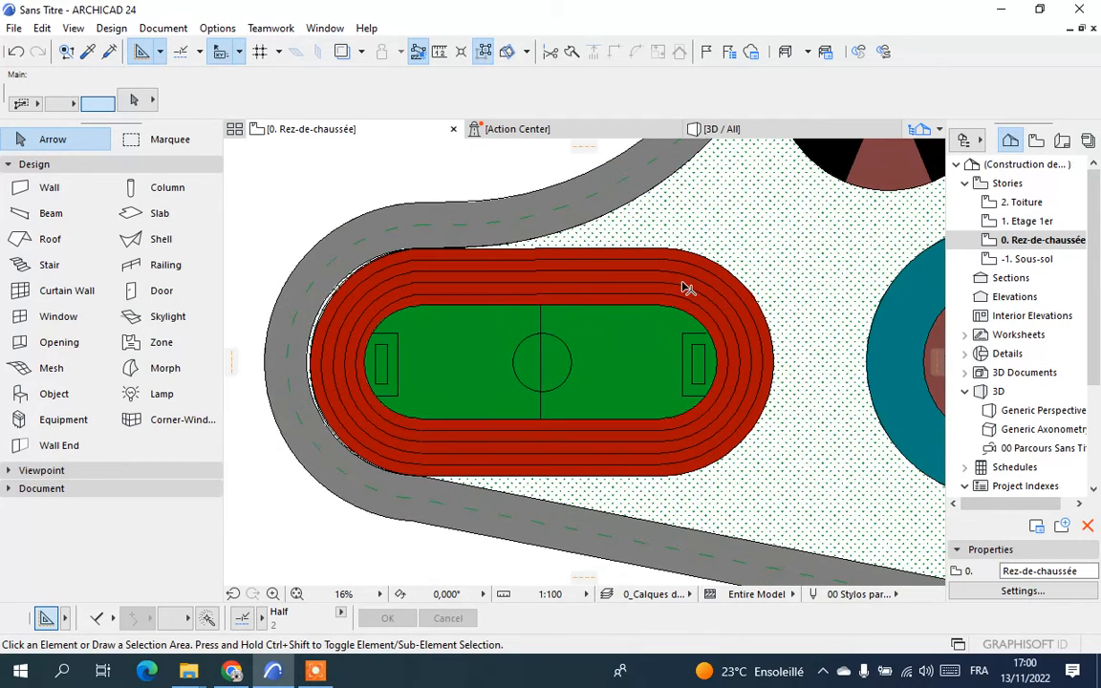
pyautogui.scroll(1, 386, 532)
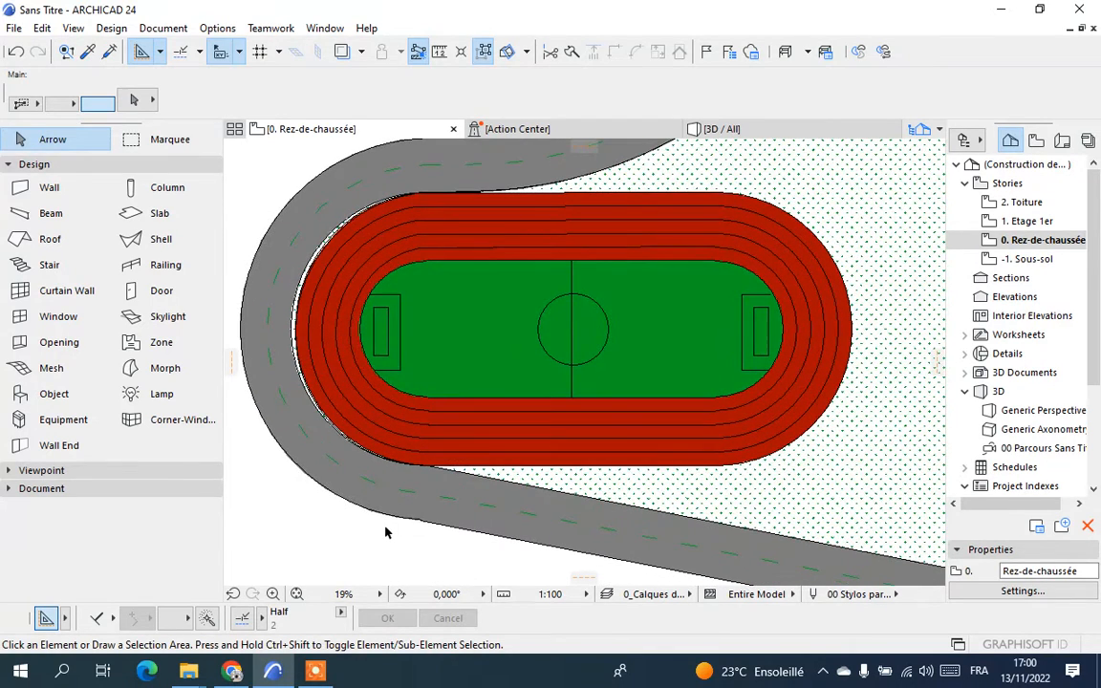
pyautogui.scroll(-5, 550, 326)
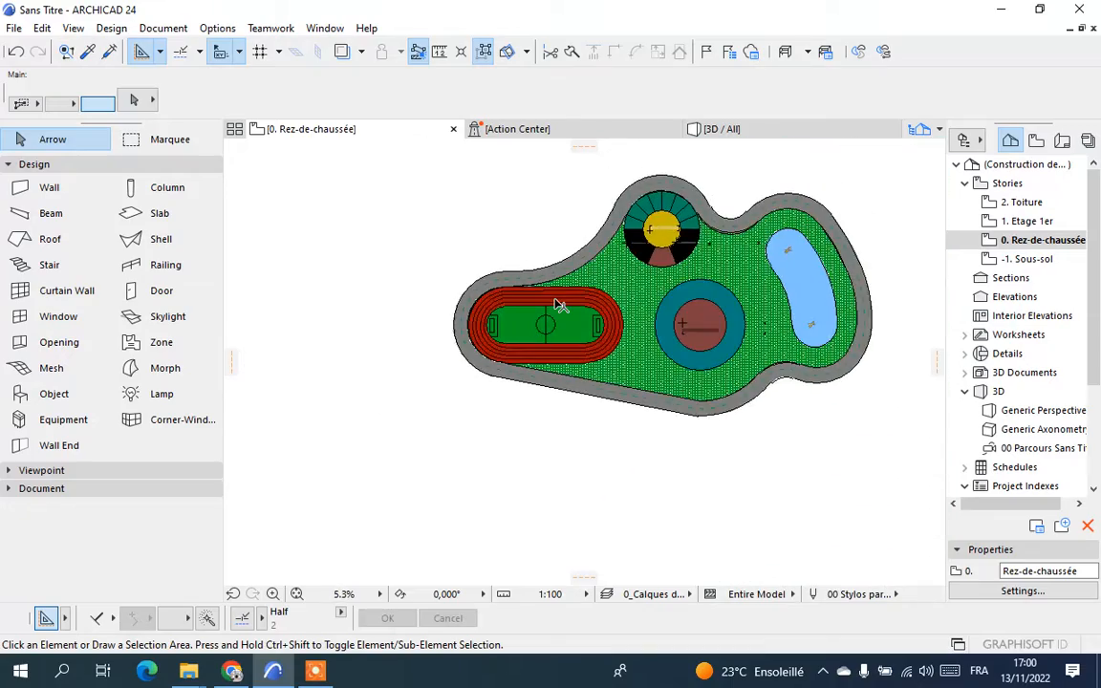
pyautogui.scroll(3, 558, 305)
pyautogui.scroll(1, 558, 305)
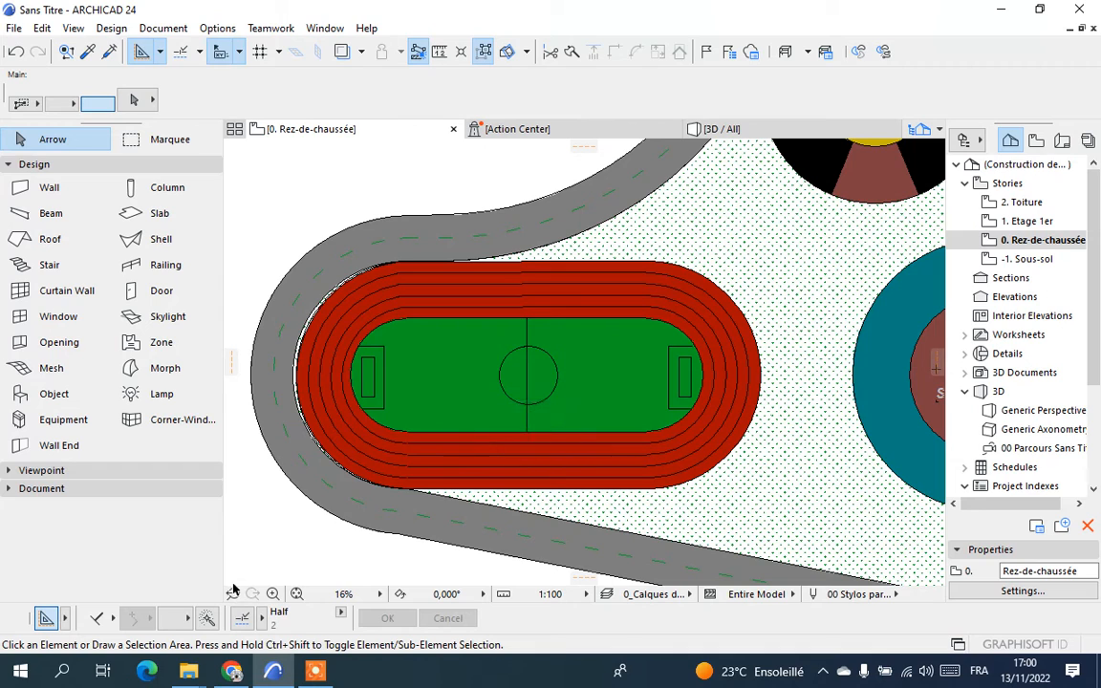
# Drag a copy of the green football pitch fill to the empty area southwest of the site plan and deselect it
pyautogui.click(593, 373)
pyautogui.rightClick(589, 371)
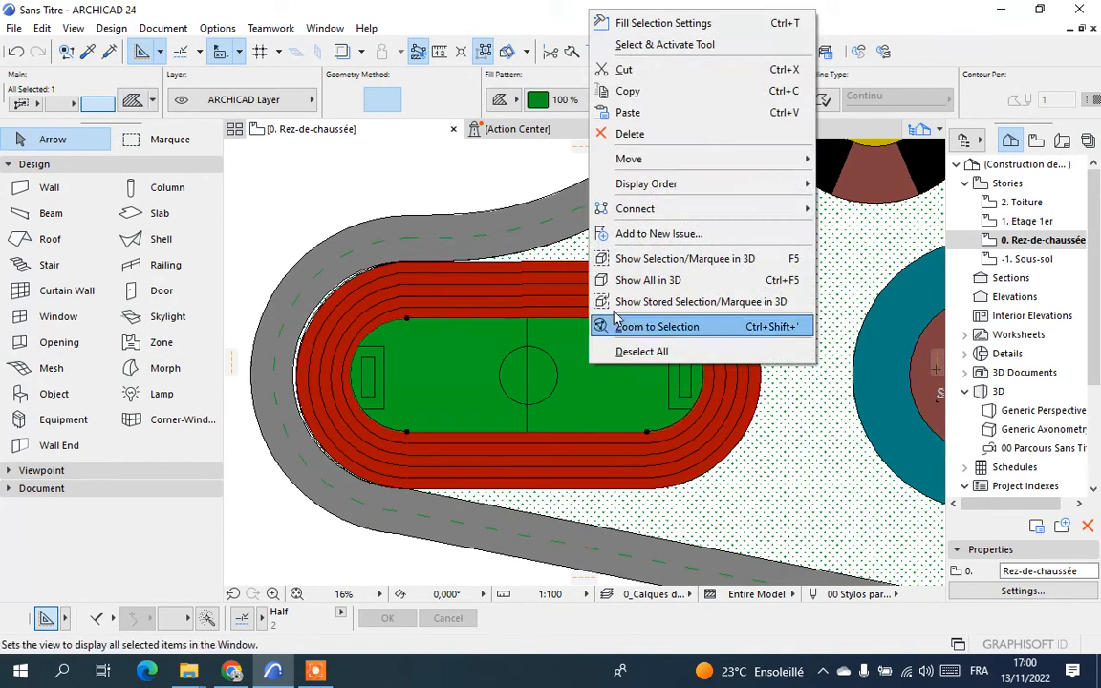
pyautogui.moveTo(649, 162)
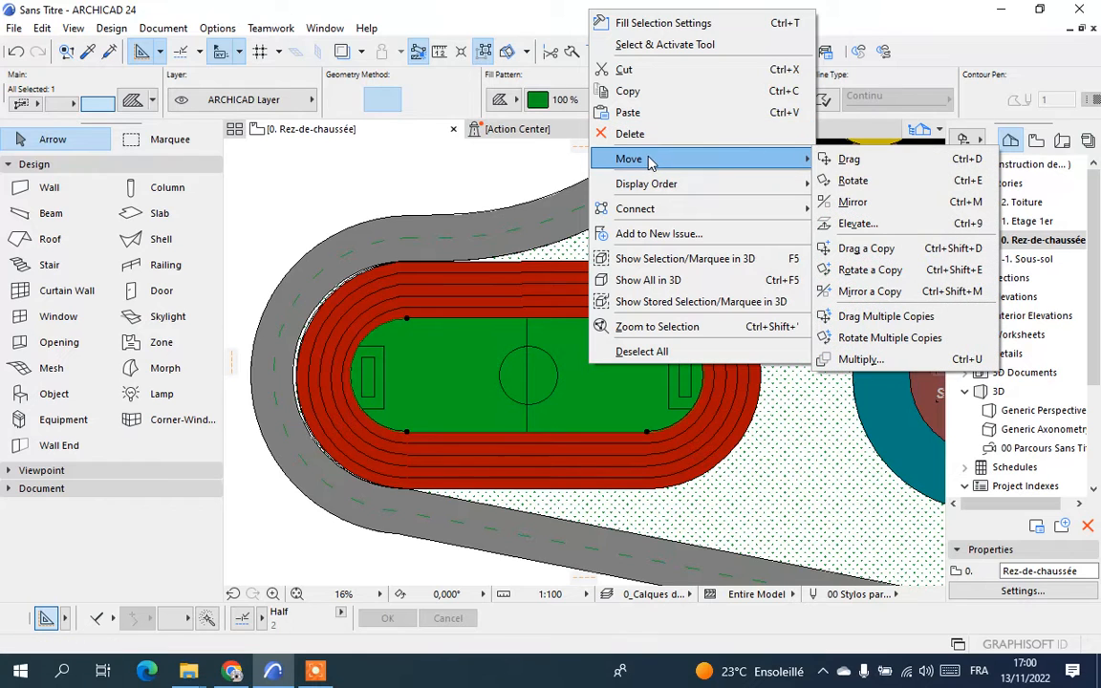
pyautogui.click(865, 248)
pyautogui.scroll(-4, 713, 243)
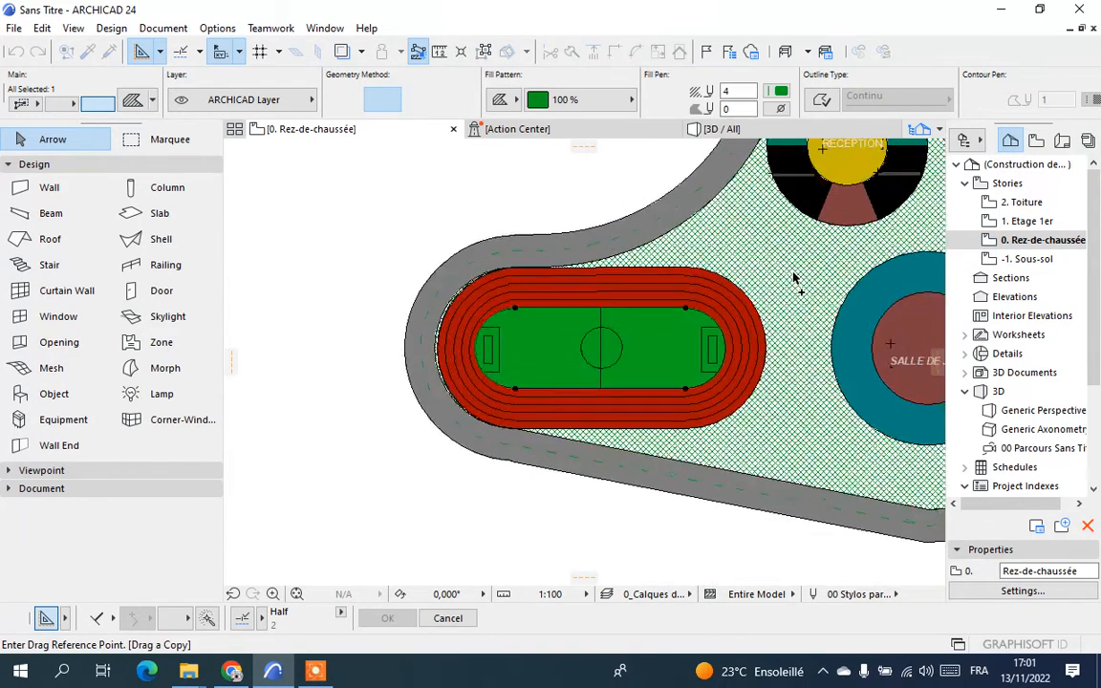
pyautogui.click(724, 313)
pyautogui.click(402, 475)
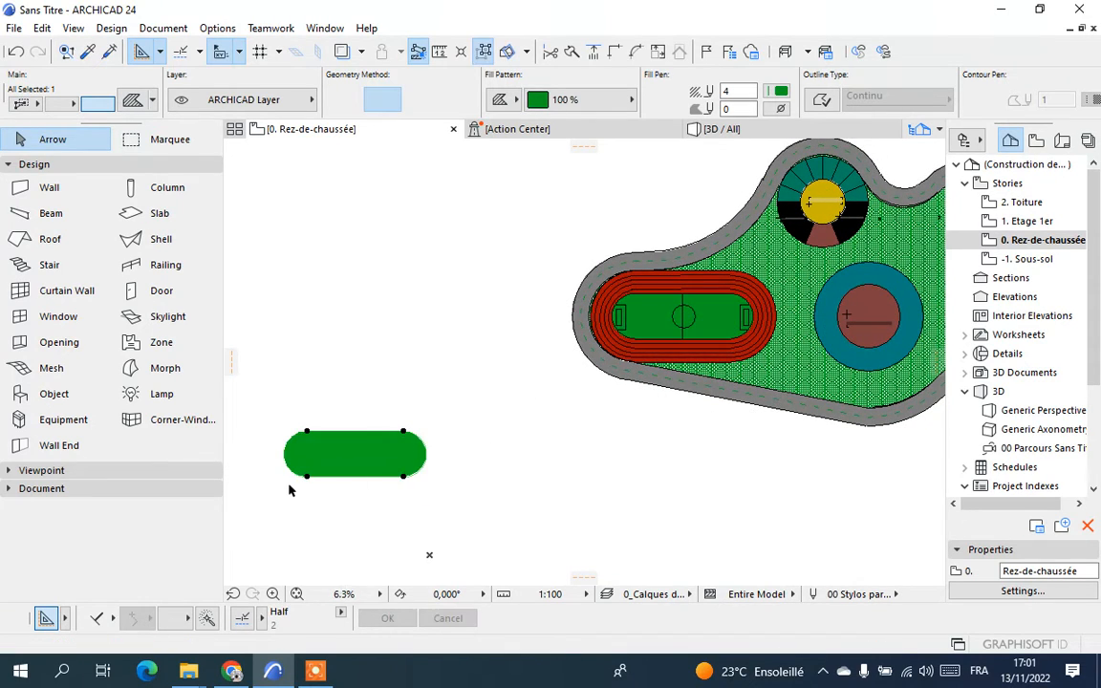
pyautogui.scroll(2, 287, 488)
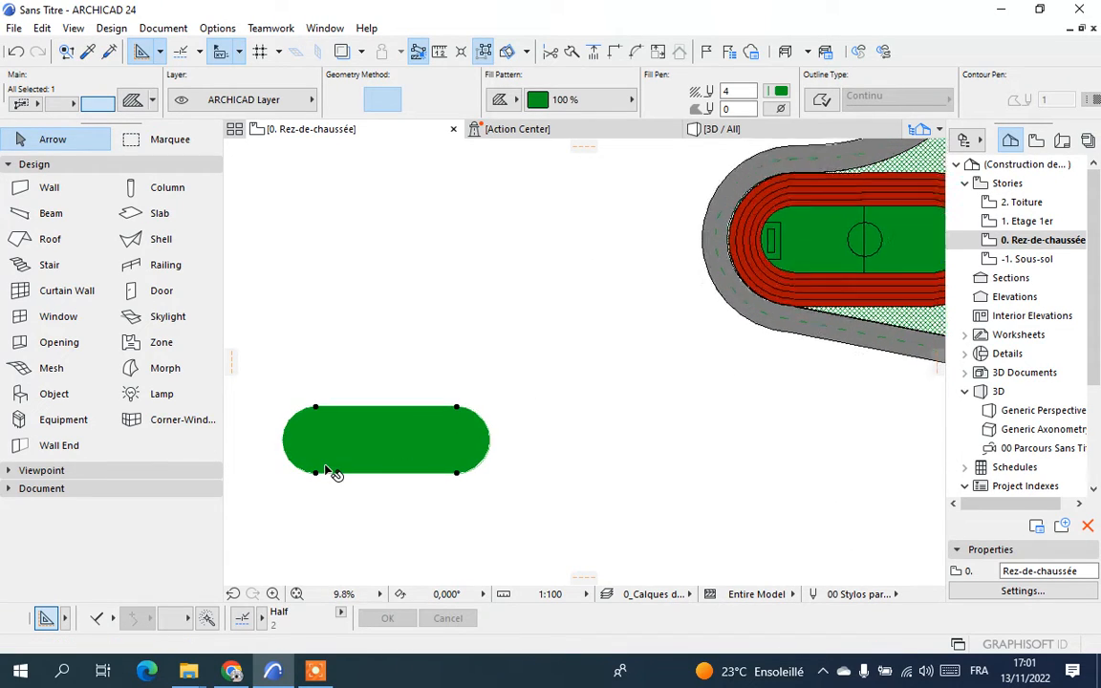
pyautogui.scroll(2, 336, 472)
pyautogui.scroll(-4, 603, 392)
pyautogui.scroll(2, 612, 411)
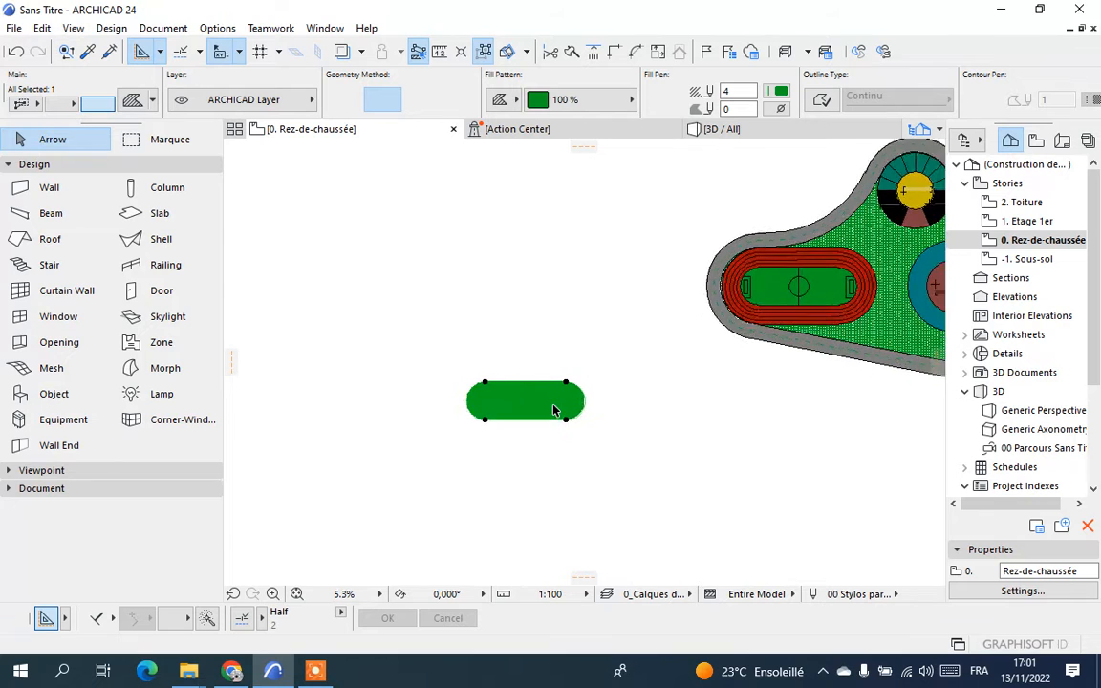
pyautogui.scroll(-4, 563, 444)
pyautogui.scroll(5, 559, 440)
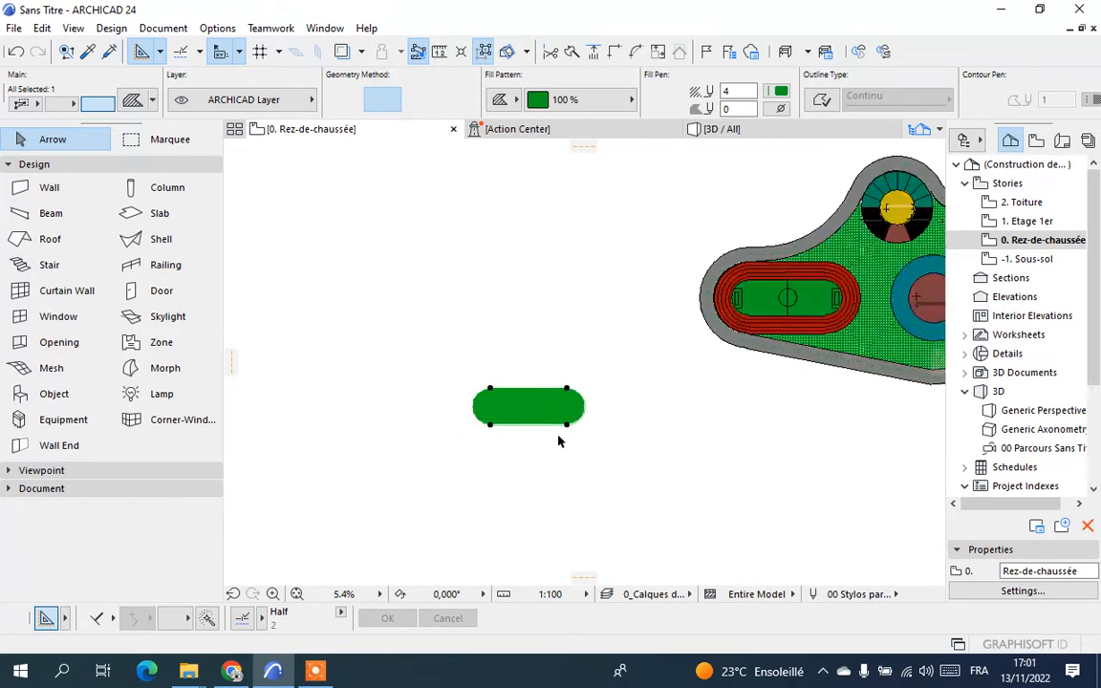
pyautogui.click(475, 456)
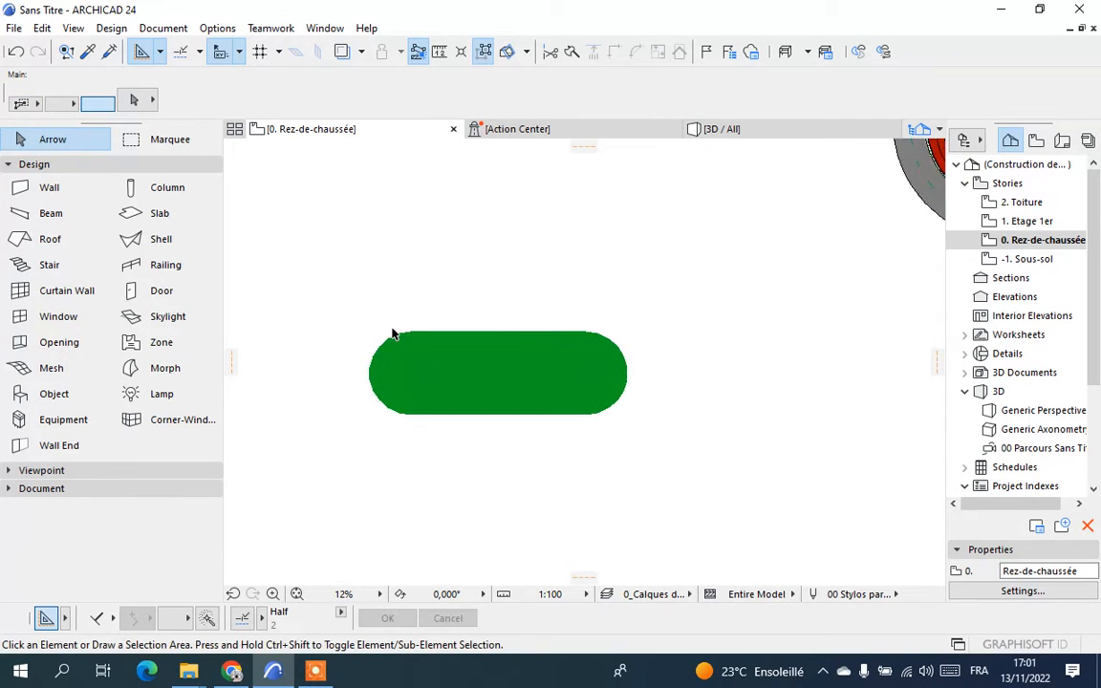
# Set the default mesh top surface to Env. - Herbe verte and trace a mesh over the copied green fill with the Magic Wand
pyautogui.scroll(2, 382, 374)
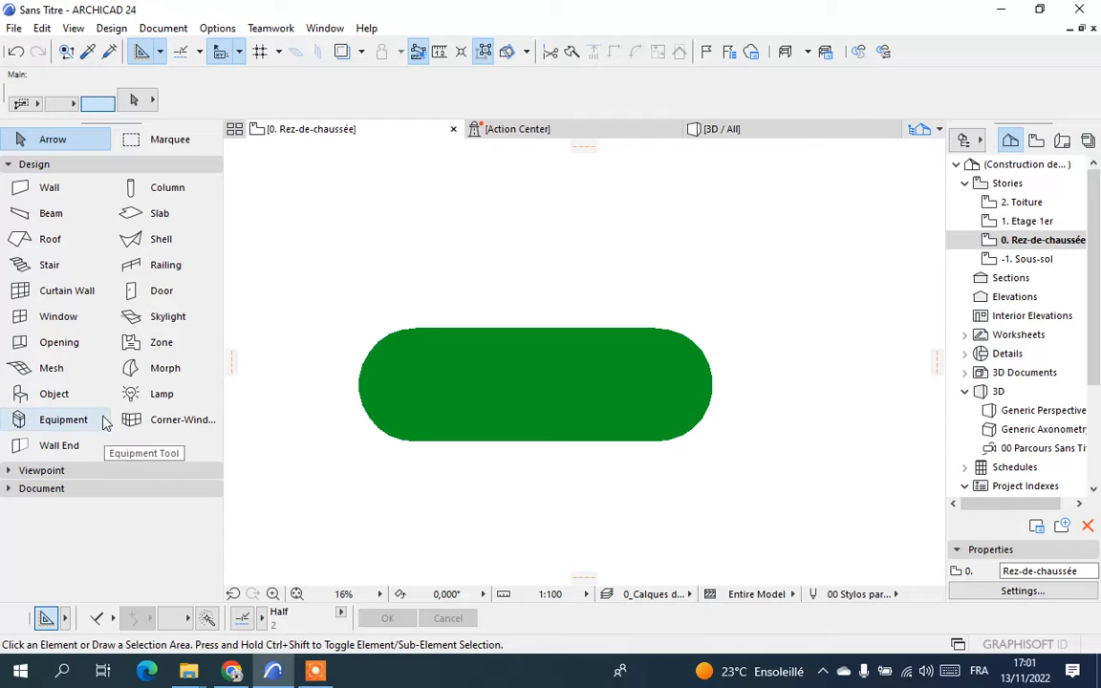
pyautogui.click(51, 370)
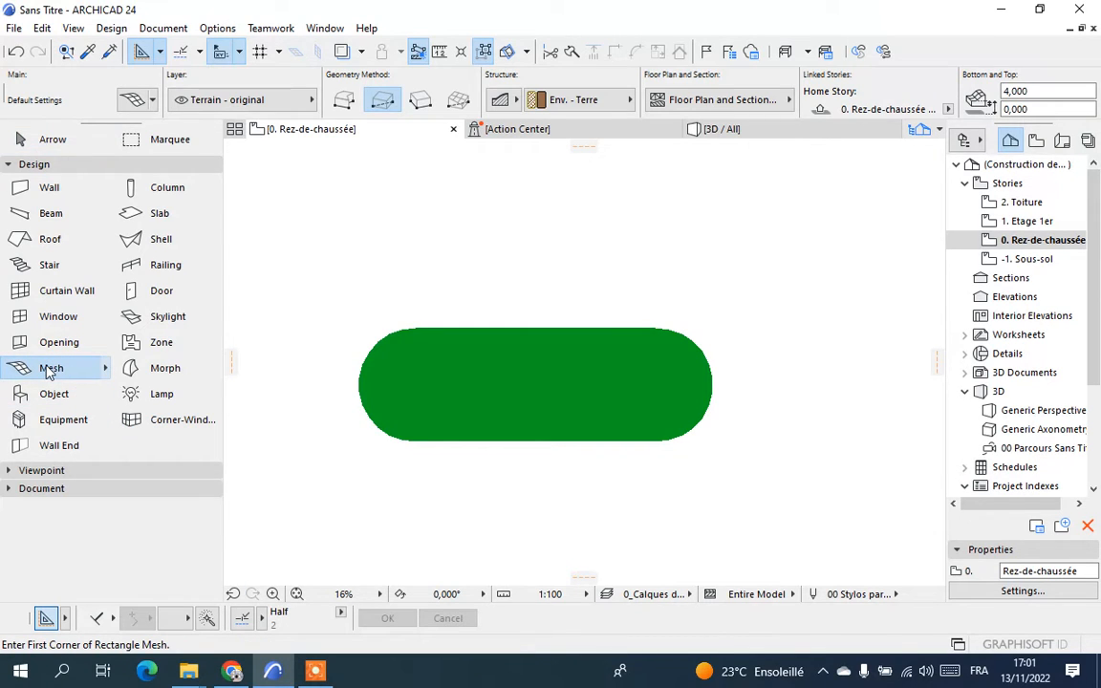
pyautogui.click(138, 101)
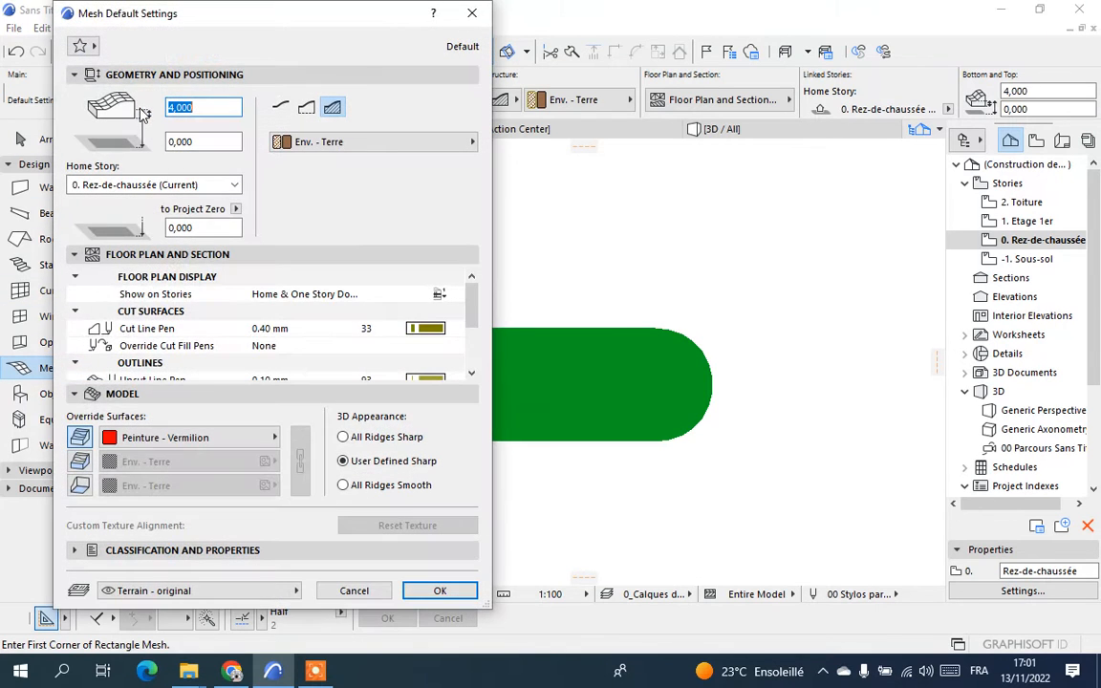
pyautogui.click(236, 449)
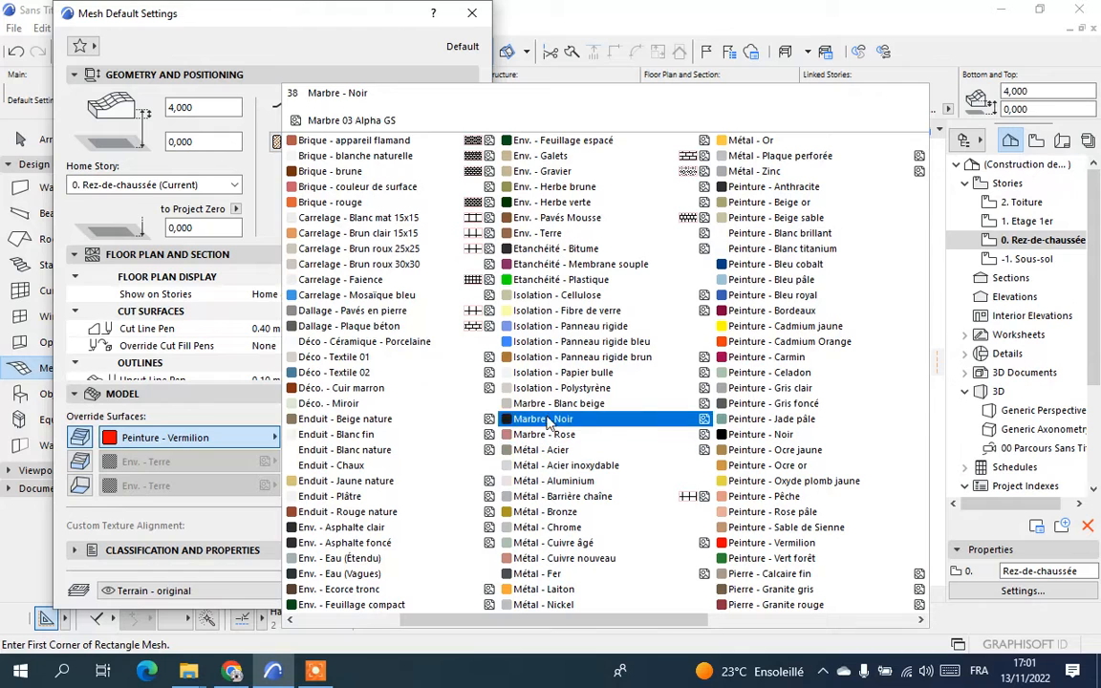
pyautogui.click(554, 201)
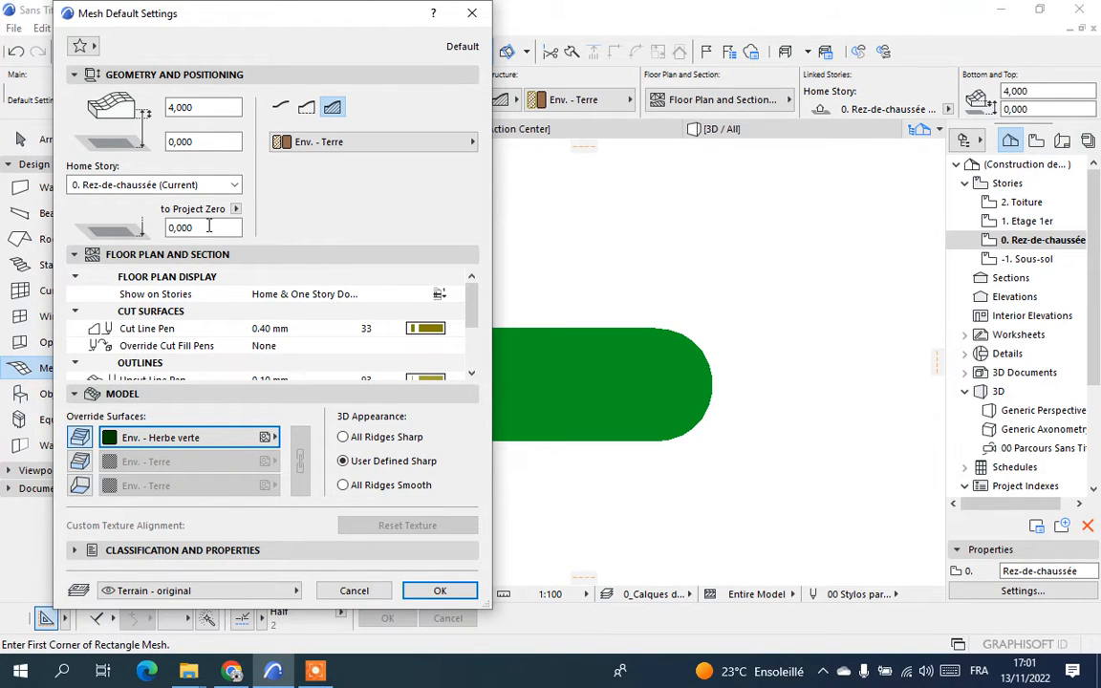
pyautogui.click(435, 591)
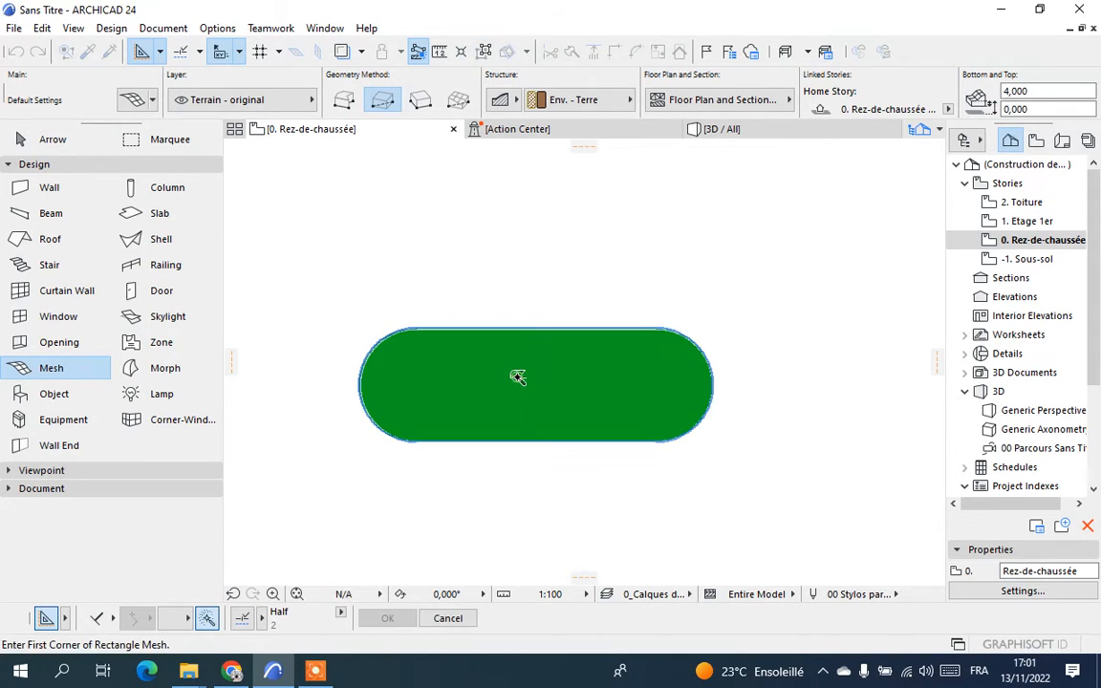
pyautogui.click(95, 139)
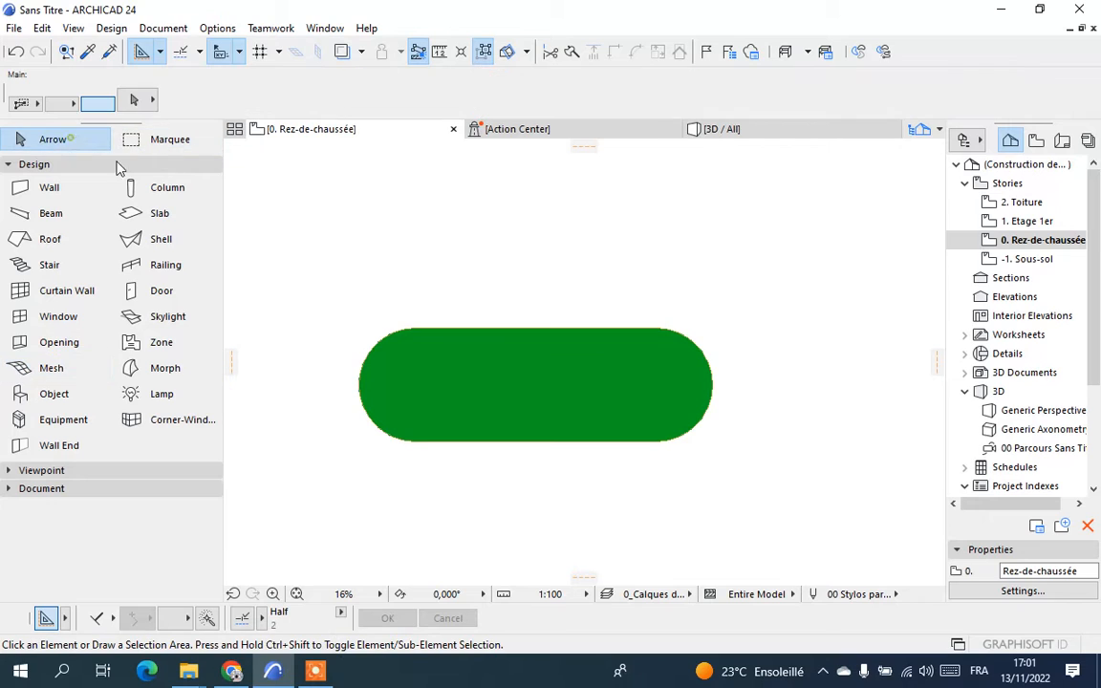
pyautogui.click(499, 373)
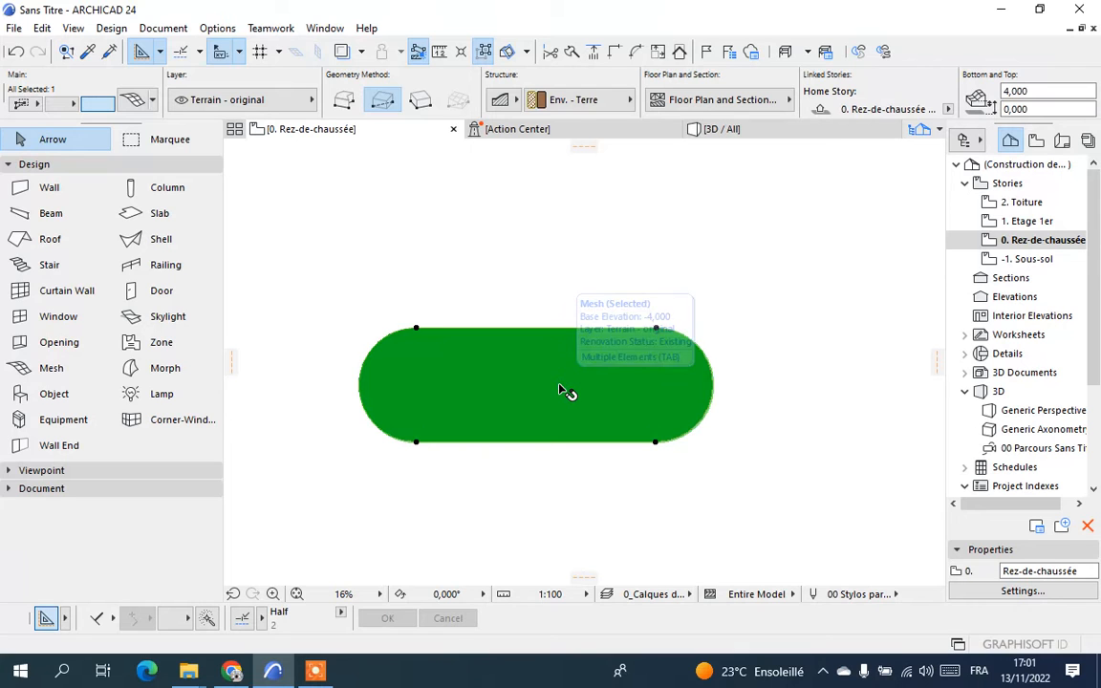
pyautogui.scroll(-4, 503, 344)
pyautogui.click(567, 458)
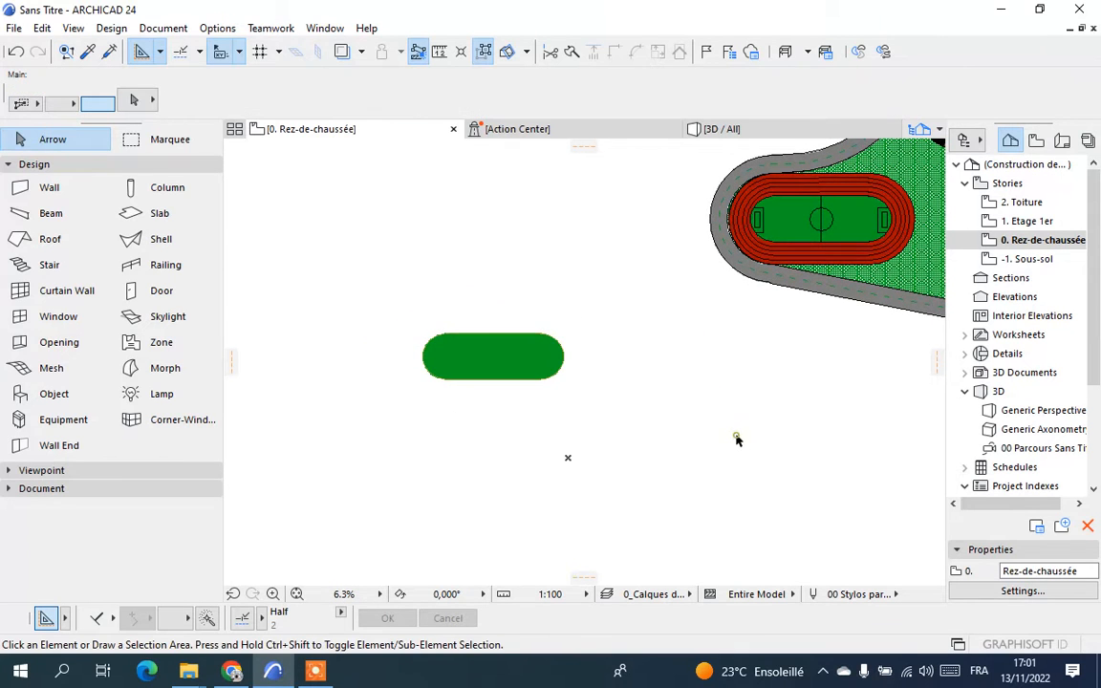
# Drag a copy of the innermost red running lane fill to the empty area above the copied green pitch and deselect it
pyautogui.scroll(6, 853, 189)
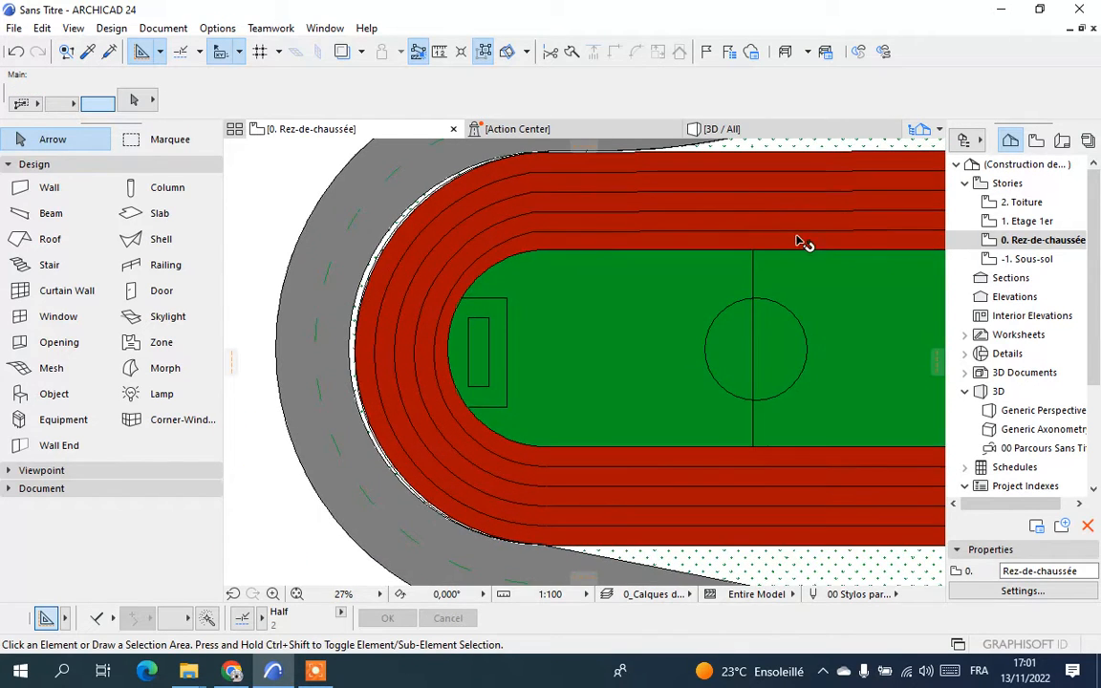
pyautogui.click(793, 247)
pyautogui.scroll(-2, 410, 272)
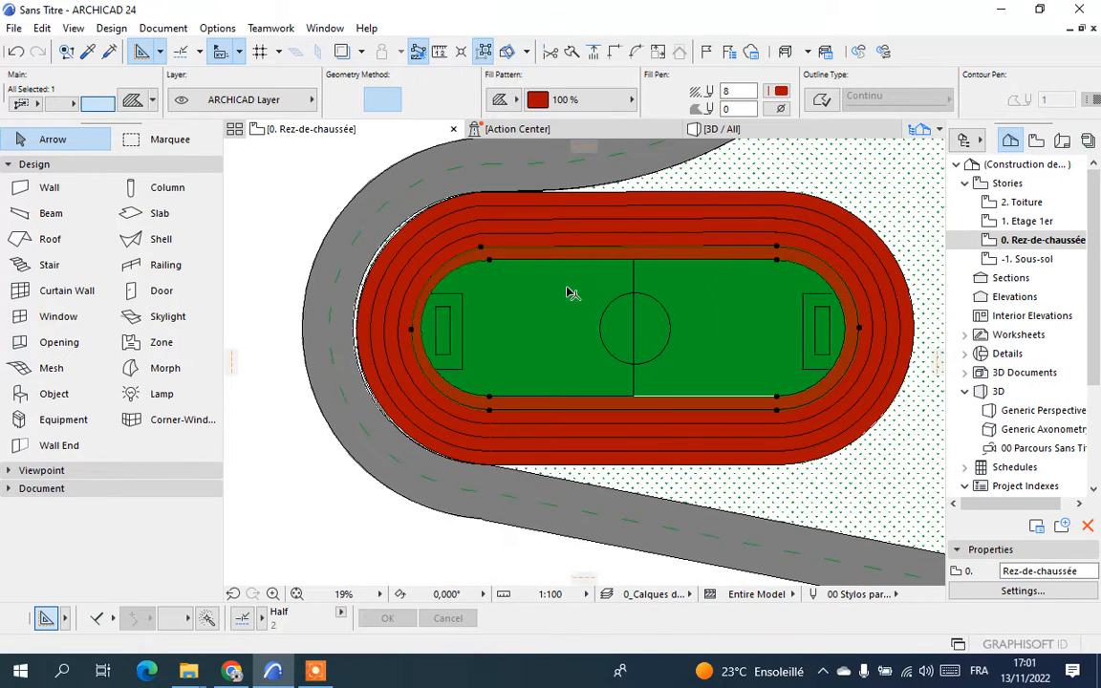
pyautogui.rightClick(697, 261)
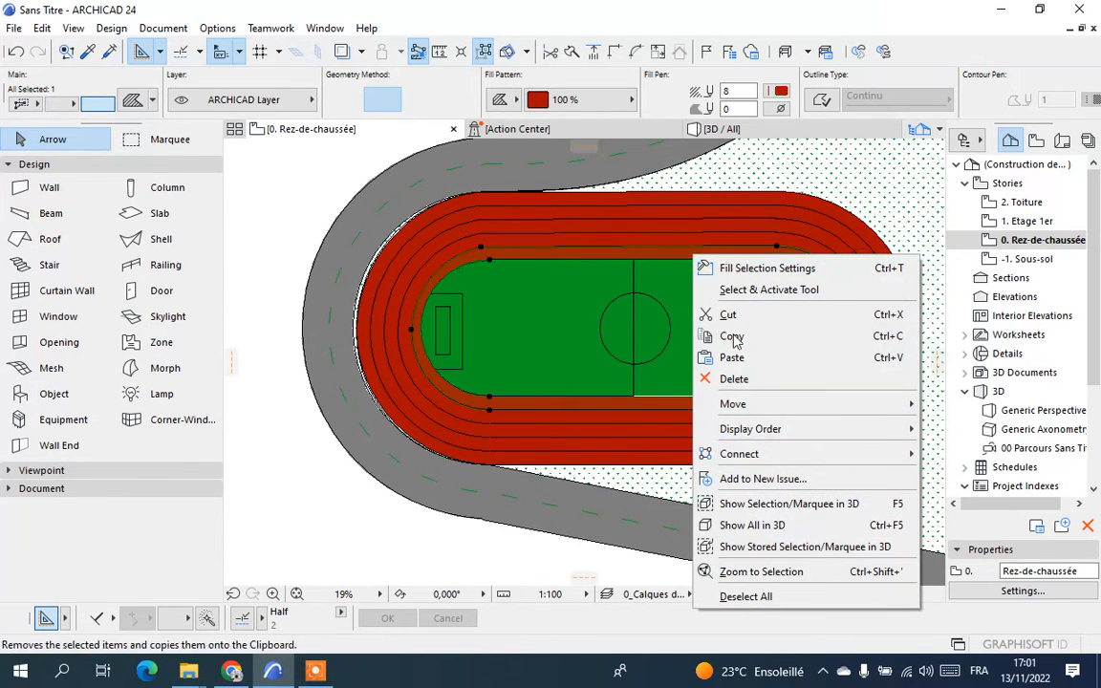
pyautogui.moveTo(751, 414)
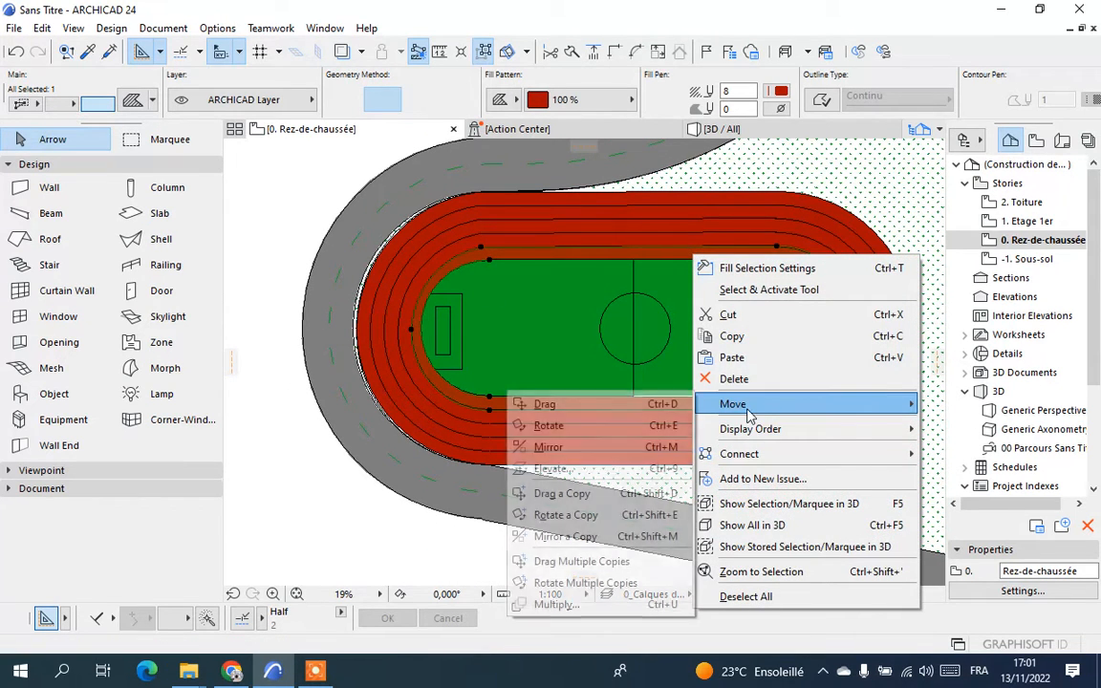
pyautogui.click(557, 494)
pyautogui.scroll(1, 655, 438)
pyautogui.scroll(-2, 762, 388)
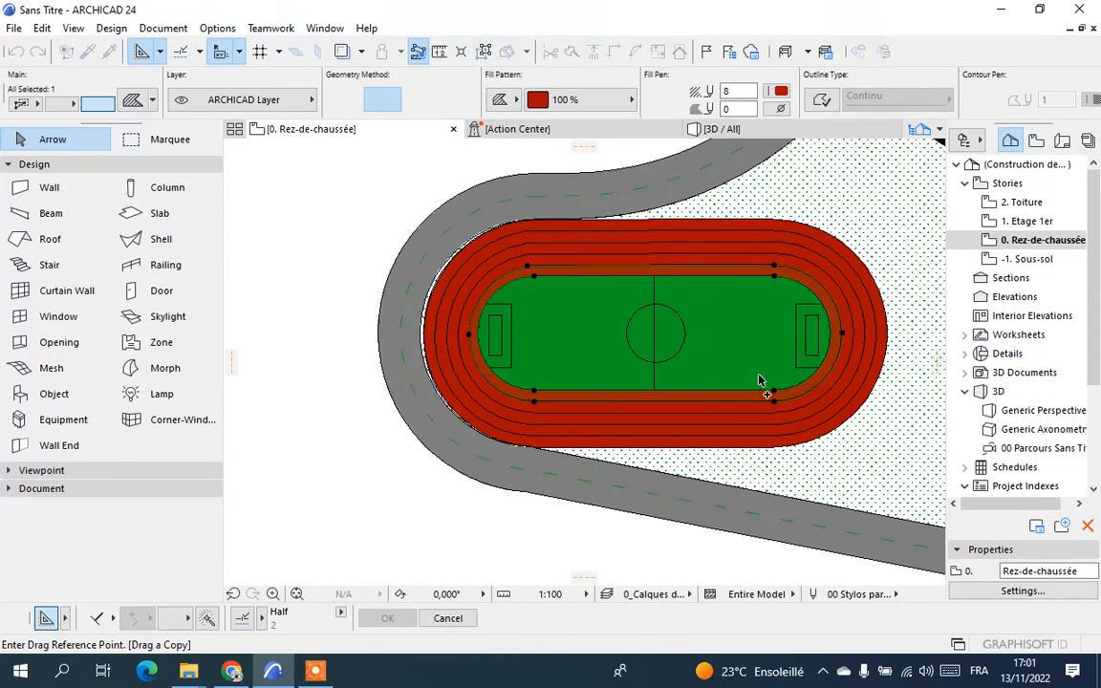
pyautogui.click(756, 395)
pyautogui.scroll(-2, 908, 316)
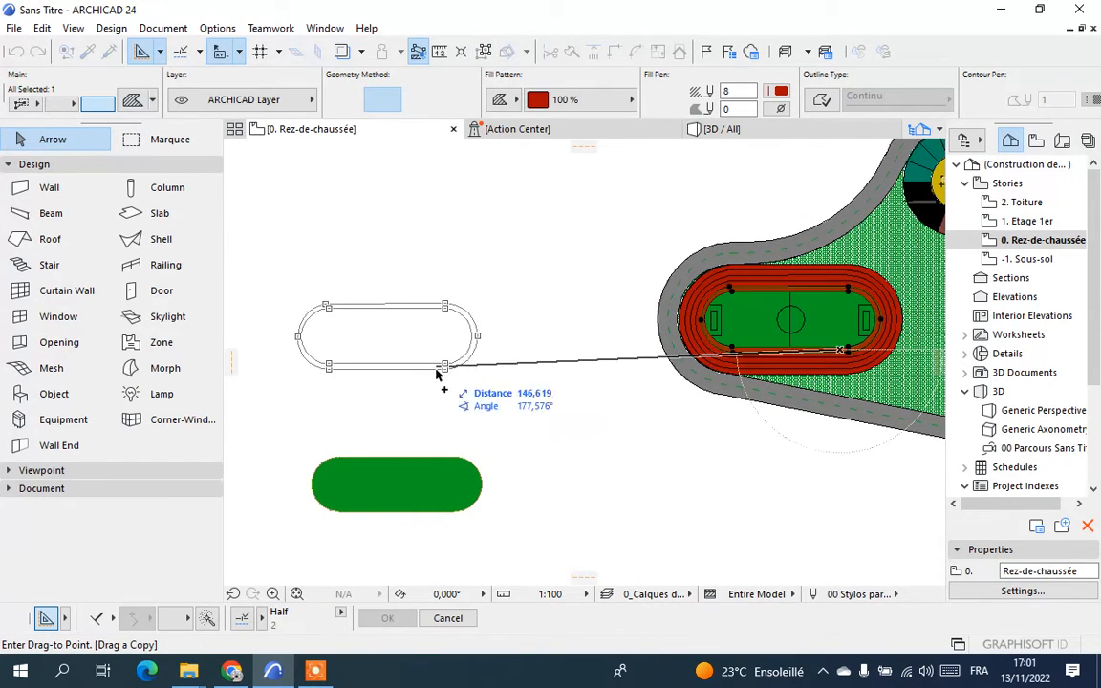
pyautogui.click(470, 401)
pyautogui.scroll(3, 340, 408)
pyautogui.click(648, 283)
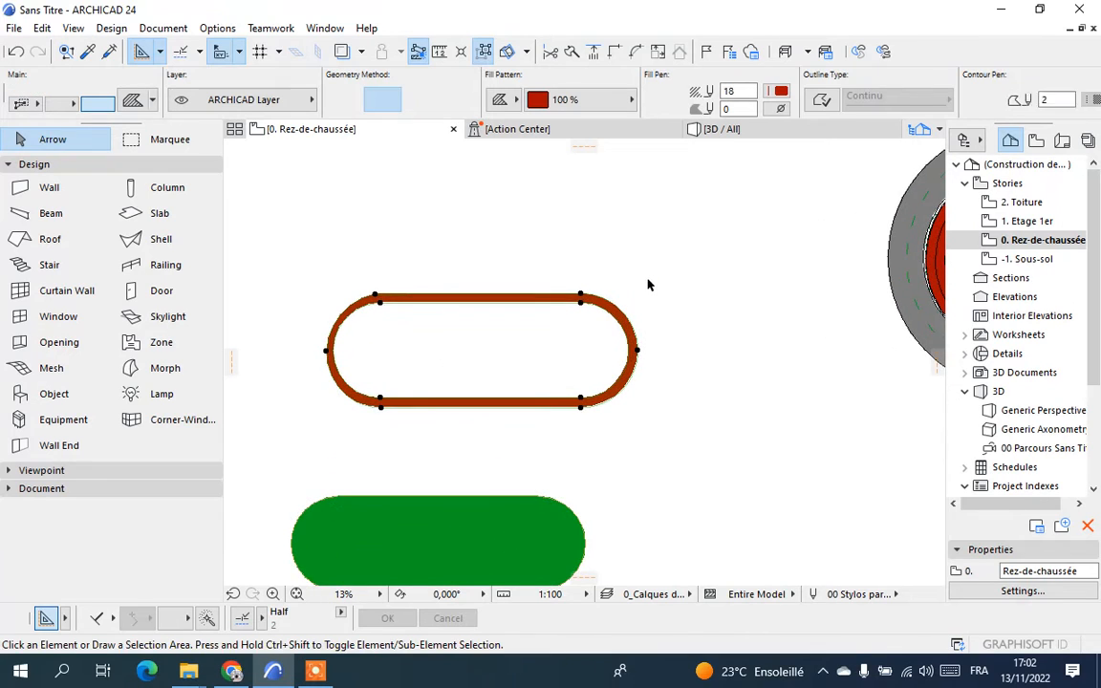
# Set the top surface override in the default mesh settings to Peinture - Vermilion
pyautogui.scroll(1, 401, 320)
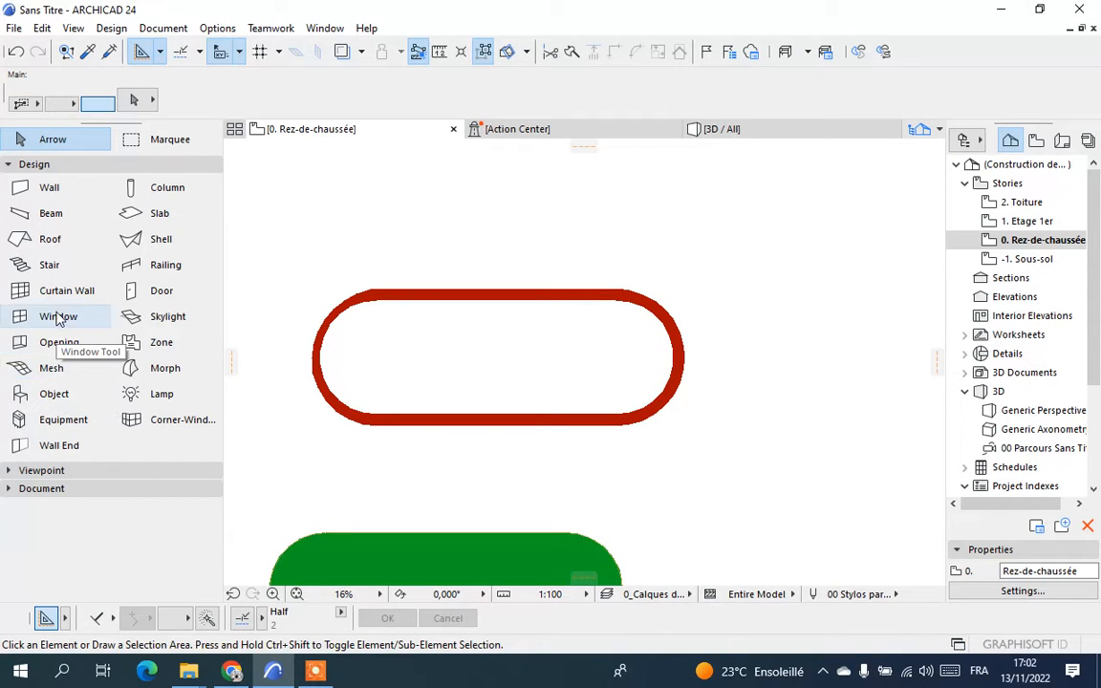
pyautogui.click(53, 368)
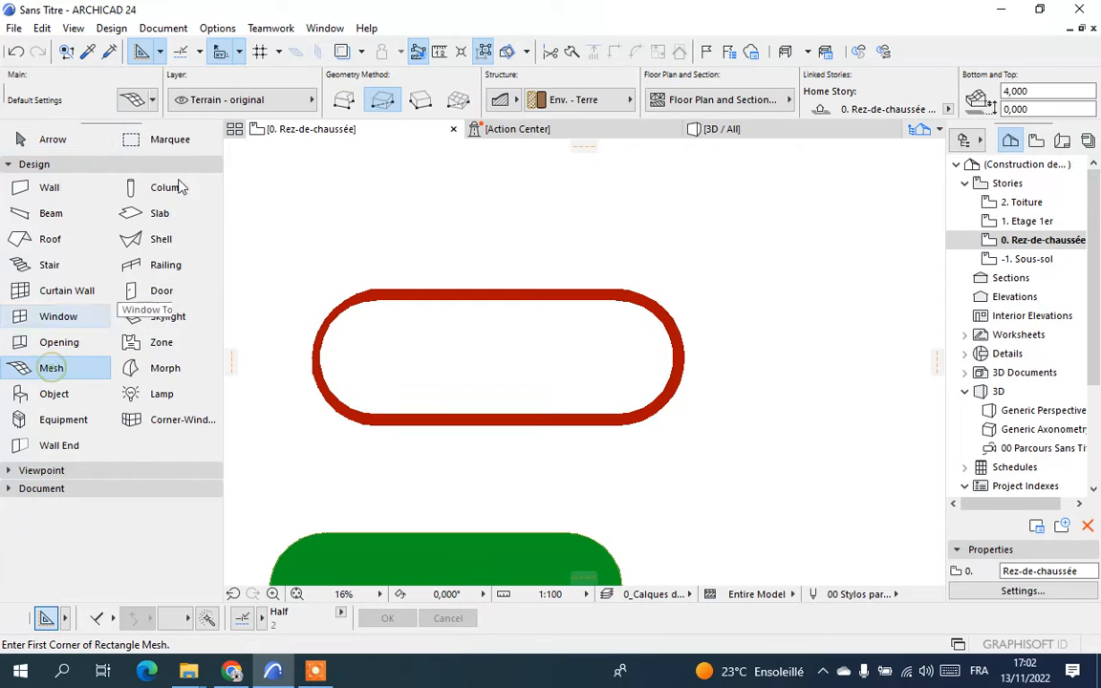
pyautogui.click(132, 100)
pyautogui.click(203, 440)
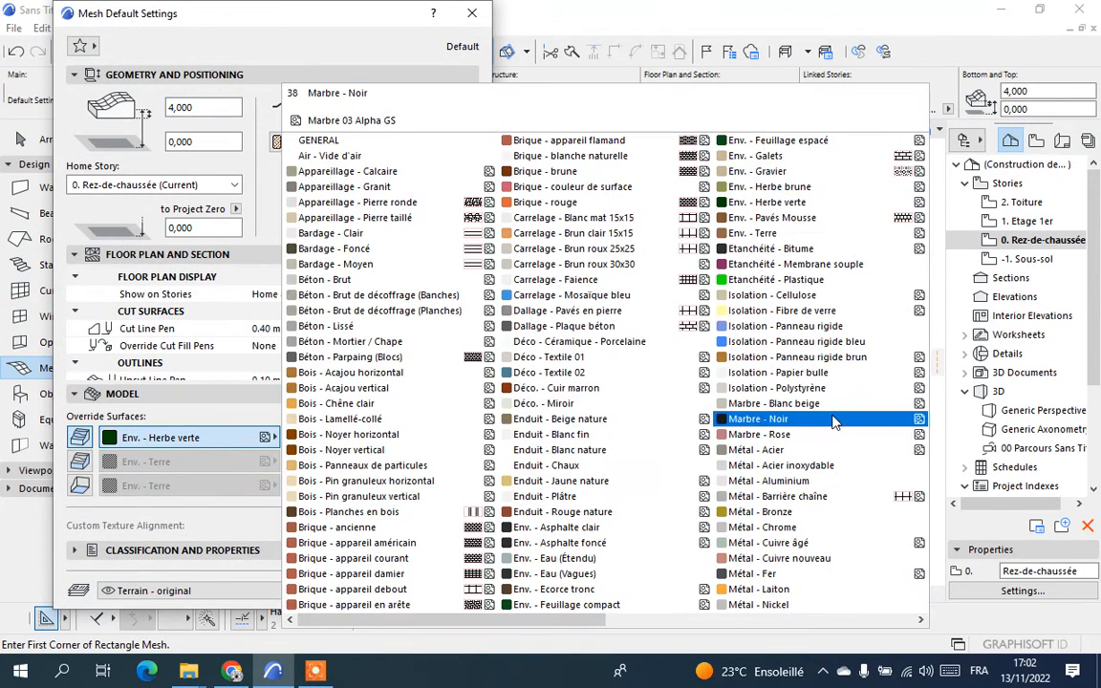
pyautogui.scroll(-3, 829, 424)
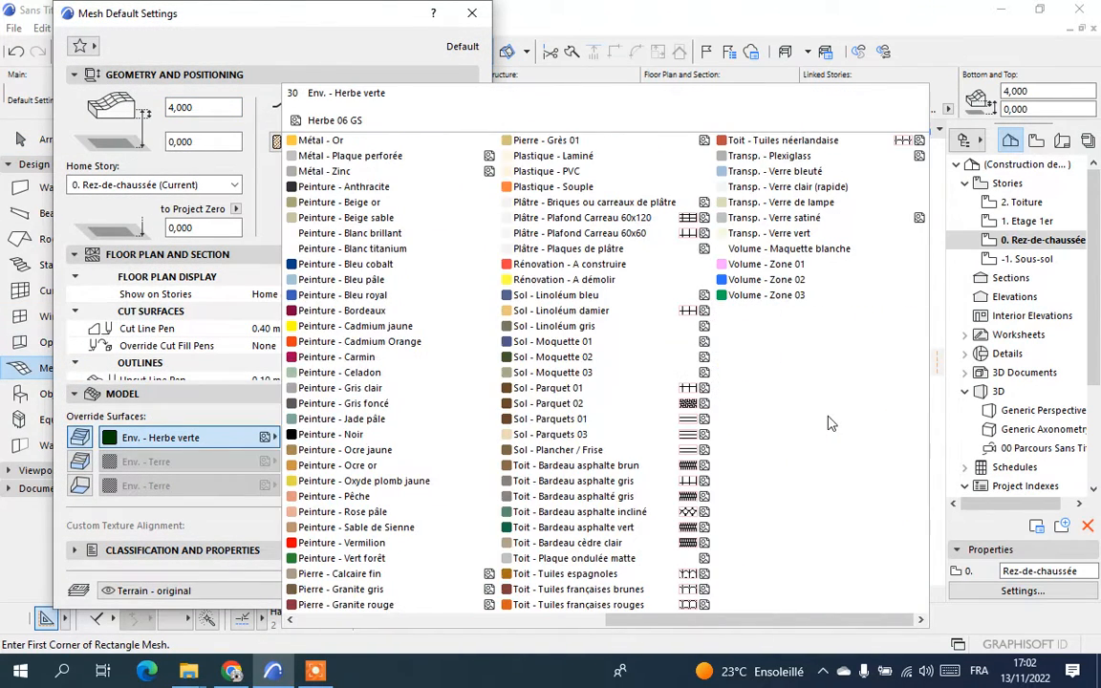
pyautogui.click(329, 542)
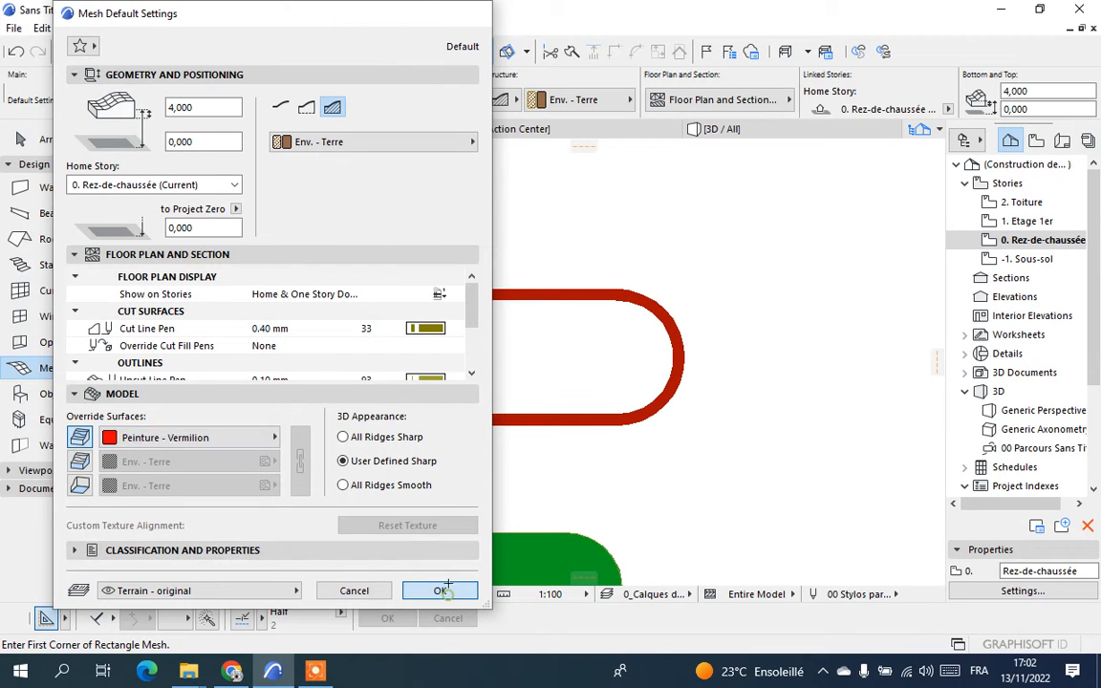
pyautogui.click(440, 590)
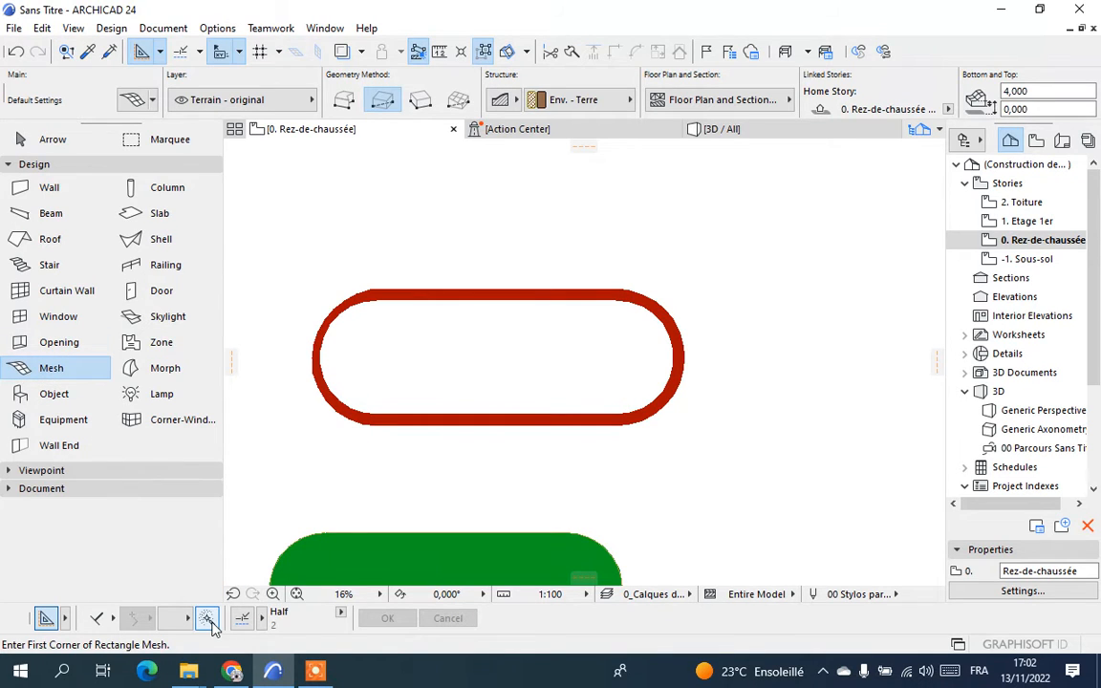
# Trace a mesh along the outer outline of the copied red lane fill with the Magic Wand
pyautogui.scroll(1, 325, 354)
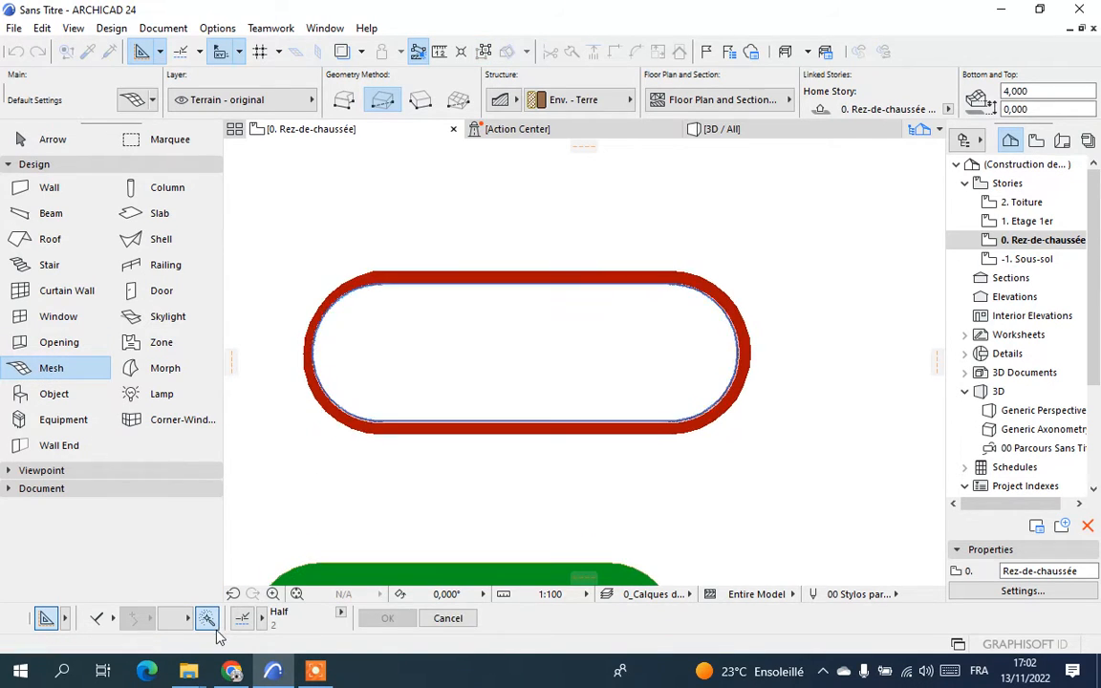
pyautogui.click(744, 366)
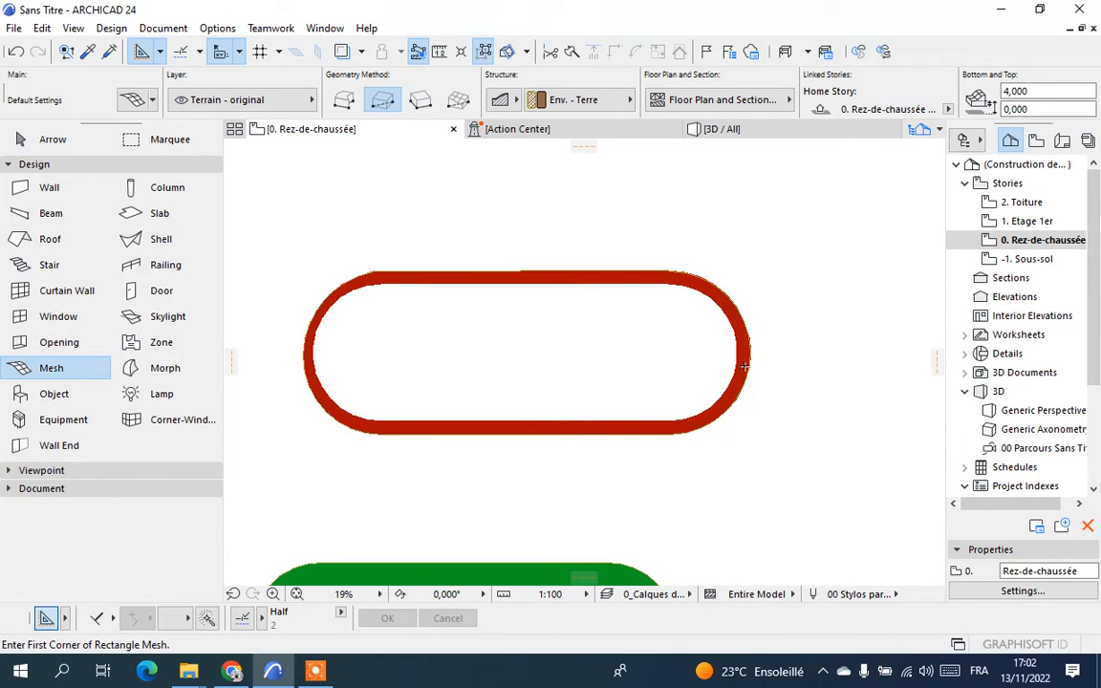
pyautogui.click(40, 140)
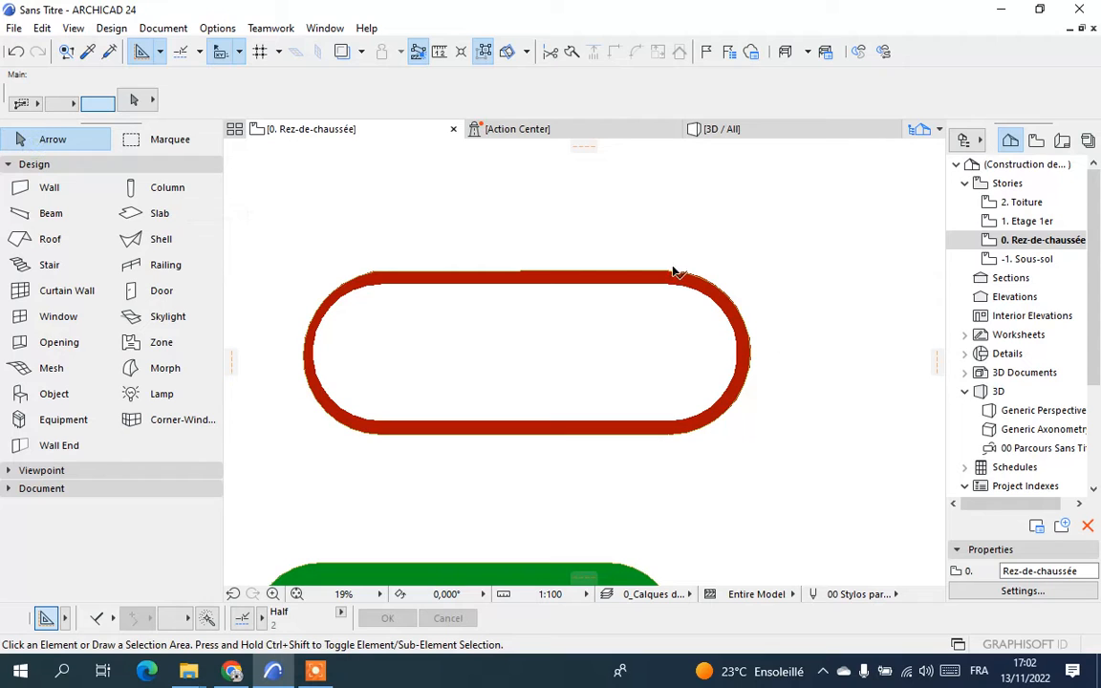
# Select the new lane mesh and subtract the area inside the lane's inner outline from it with the Magic Wand
pyautogui.click(524, 323)
pyautogui.scroll(2, 337, 276)
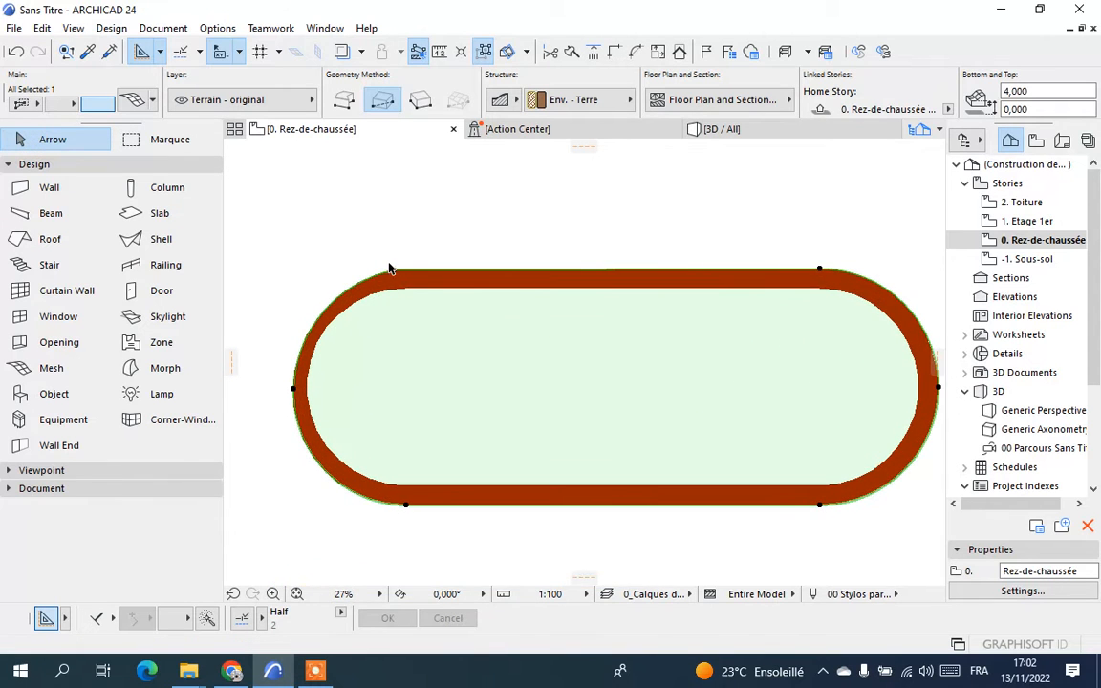
pyautogui.scroll(-2, 391, 263)
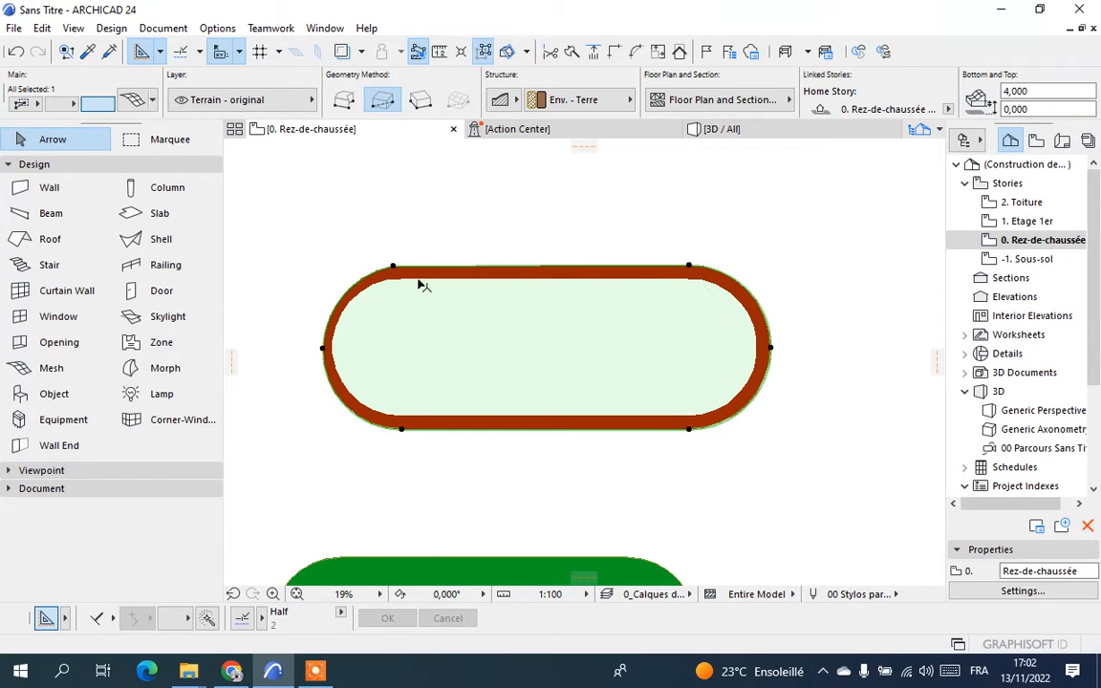
pyautogui.click(689, 270)
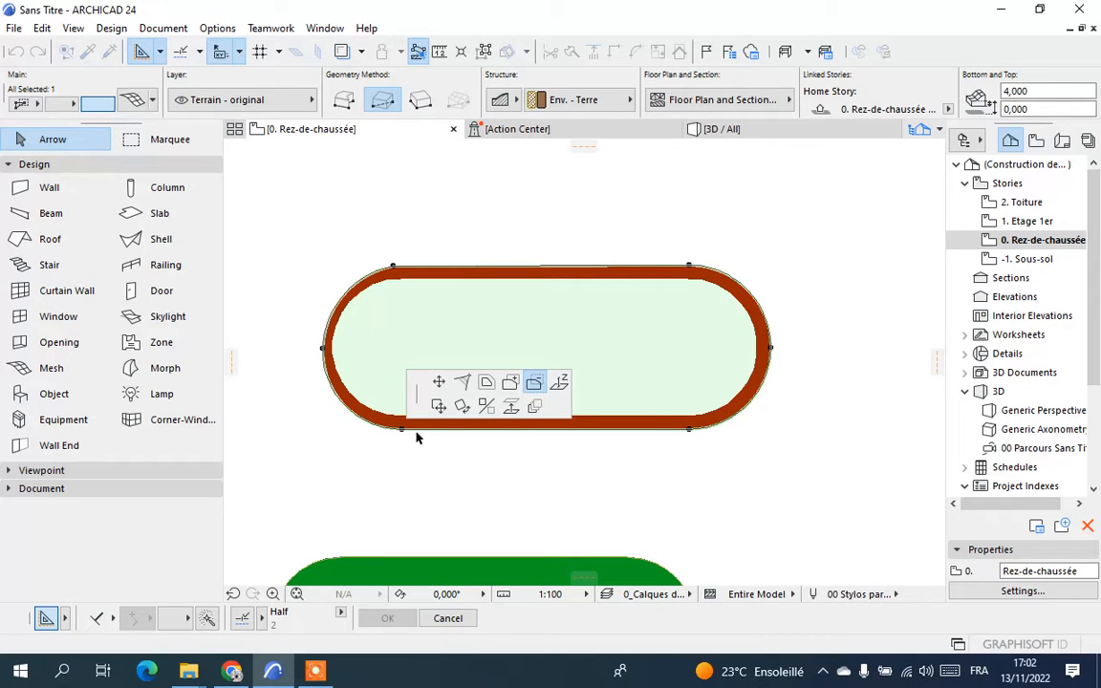
pyautogui.click(207, 620)
pyautogui.click(654, 338)
pyautogui.scroll(2, 528, 306)
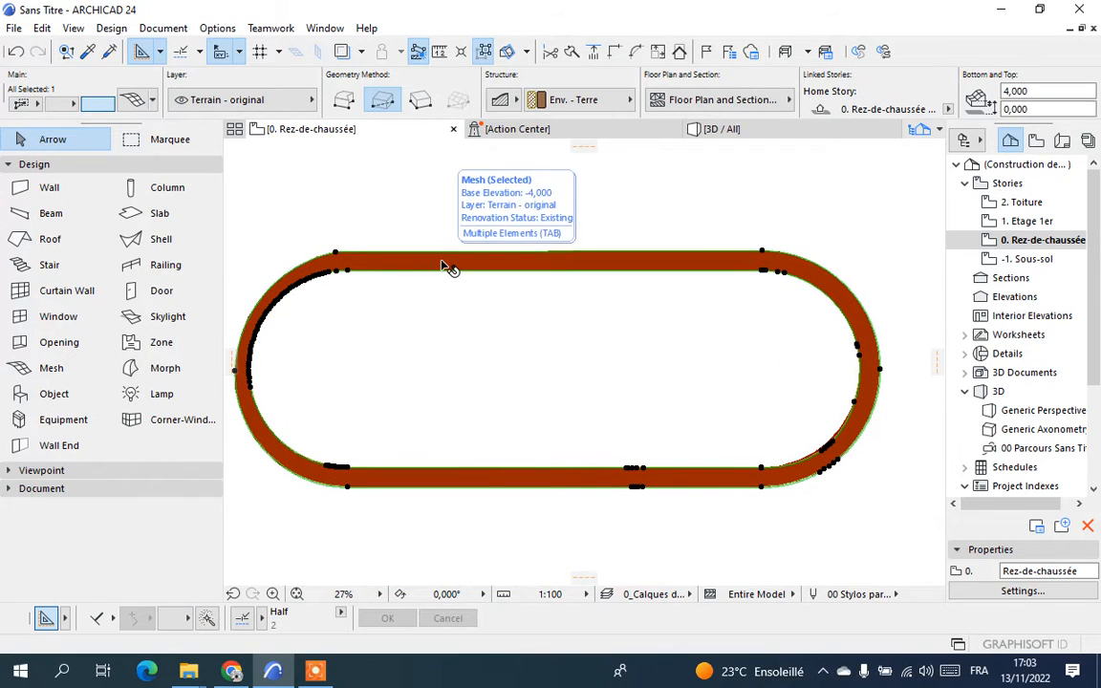
pyautogui.scroll(-2, 445, 266)
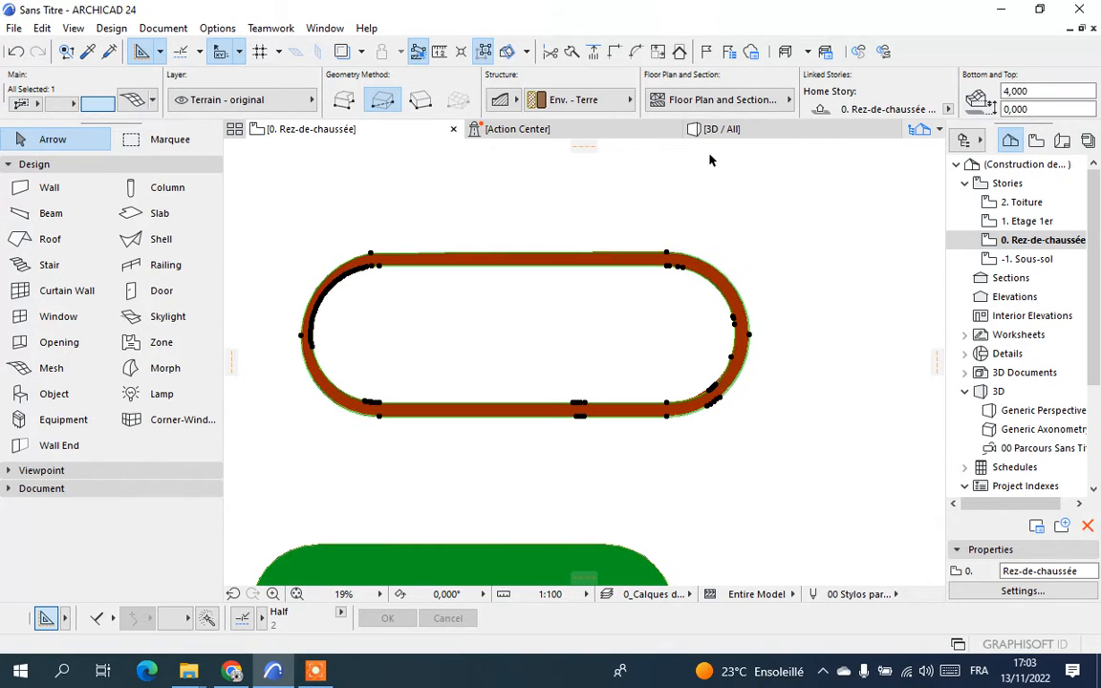
# Show only the selected lane mesh in 3D and inspect its ring shape and top surface
pyautogui.rightClick(580, 220)
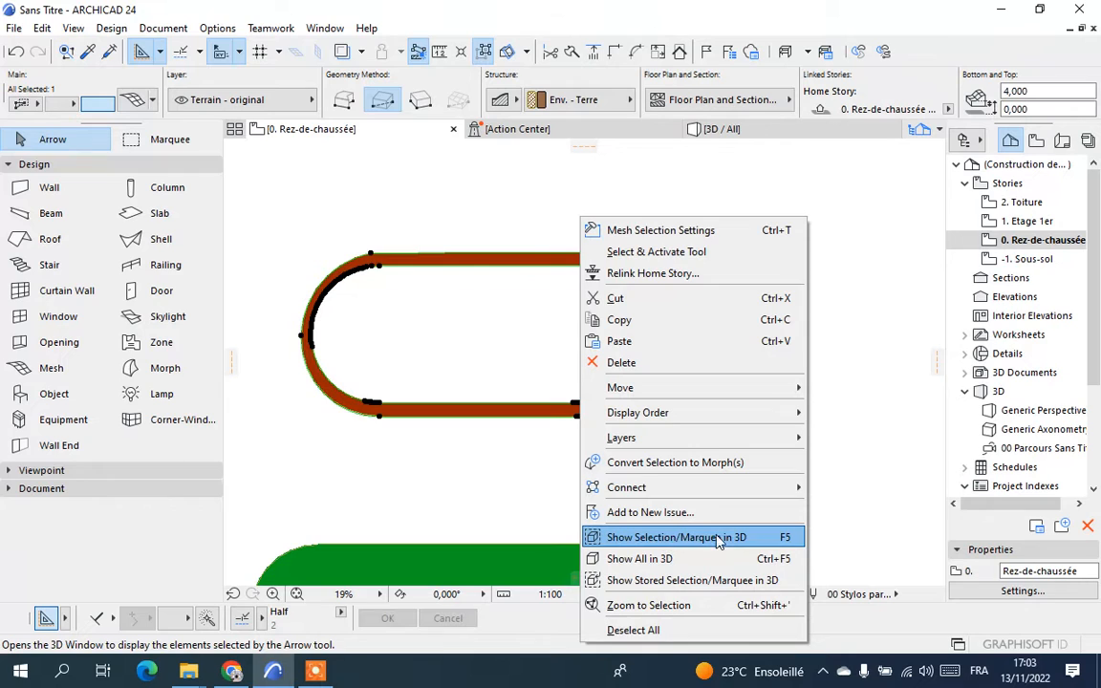
pyautogui.click(682, 541)
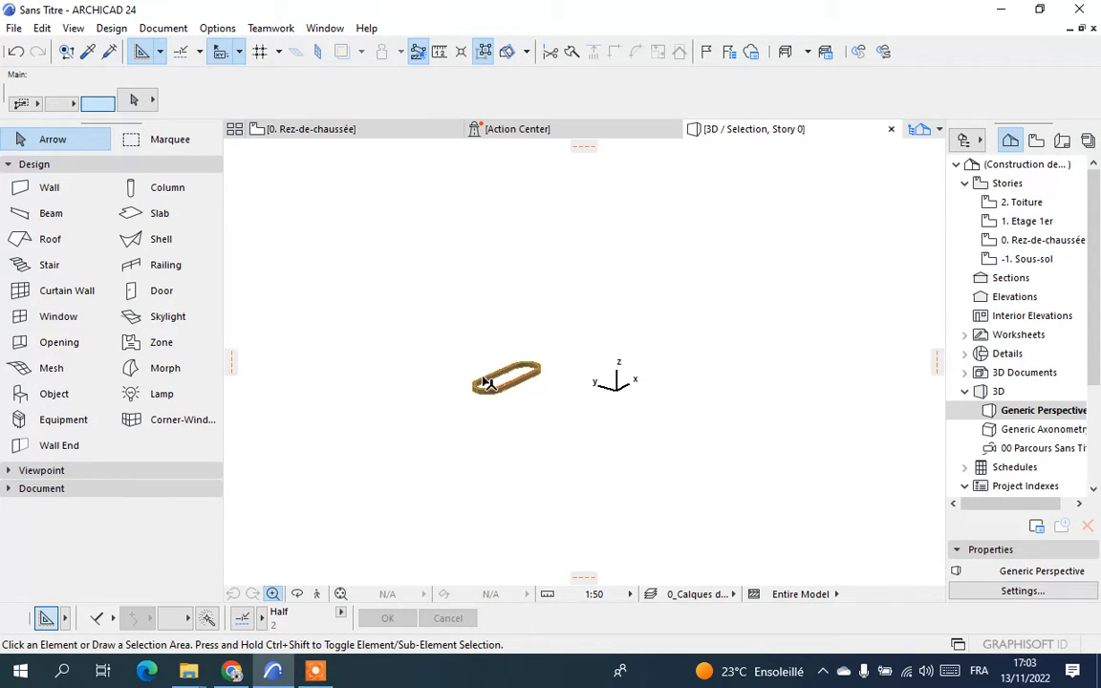
pyautogui.scroll(5, 486, 381)
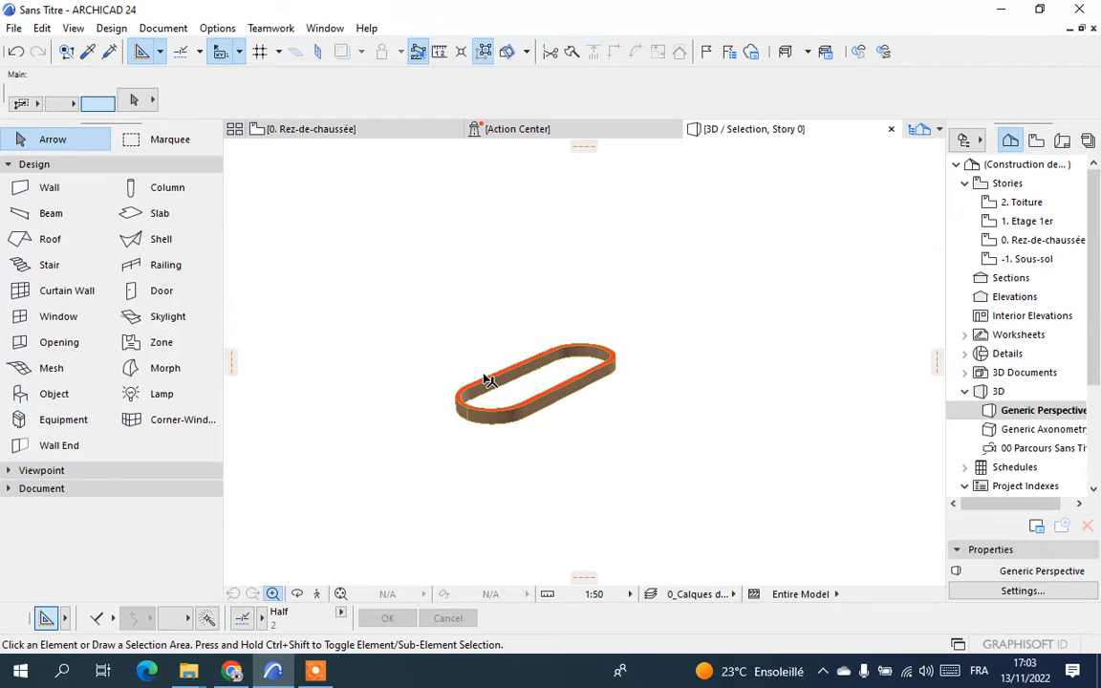
pyautogui.scroll(2, 486, 380)
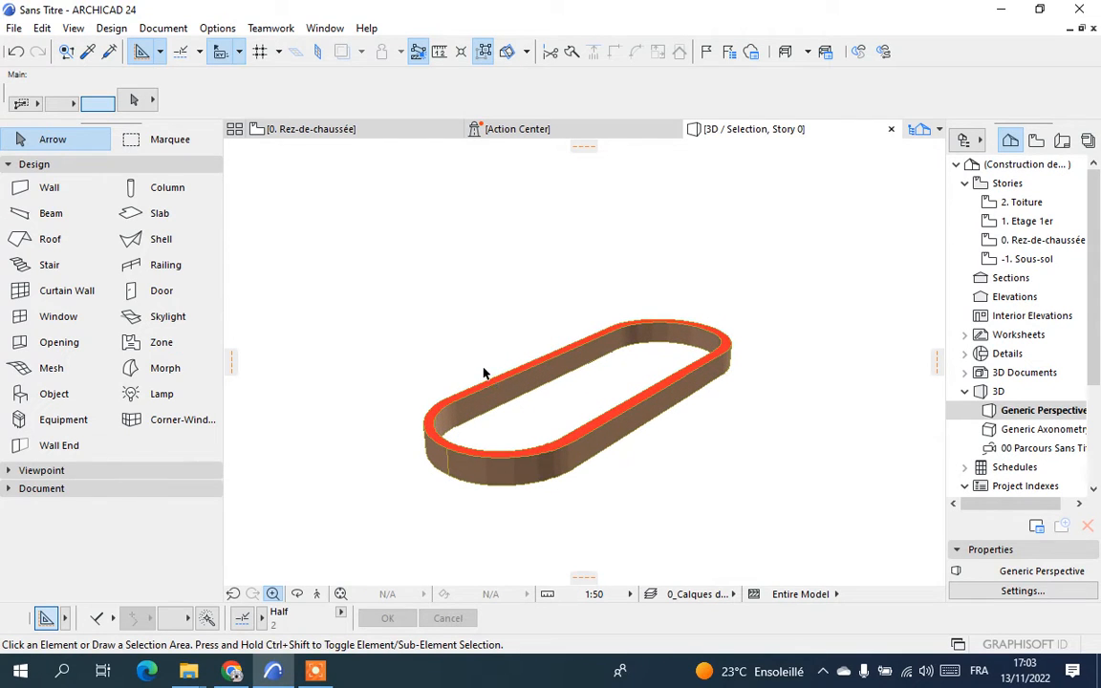
# Return to the ground floor plan and drag the lane mesh by its inner west-end point onto the west end of the green pitch
pyautogui.click(339, 132)
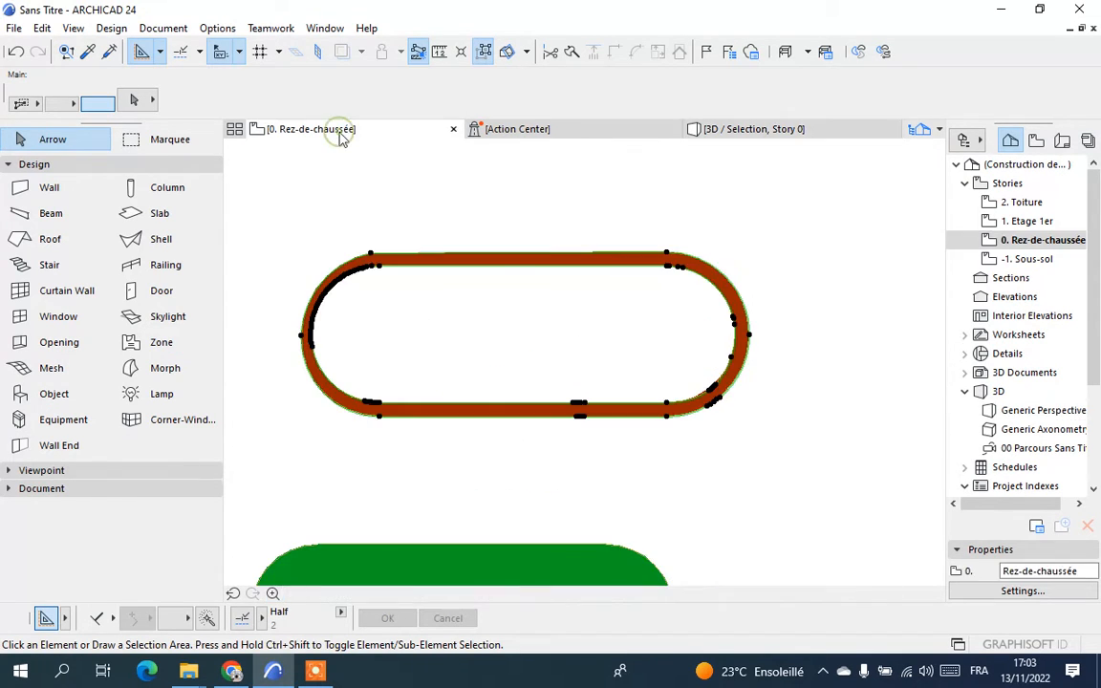
pyautogui.scroll(-3, 645, 250)
pyautogui.scroll(2, 670, 315)
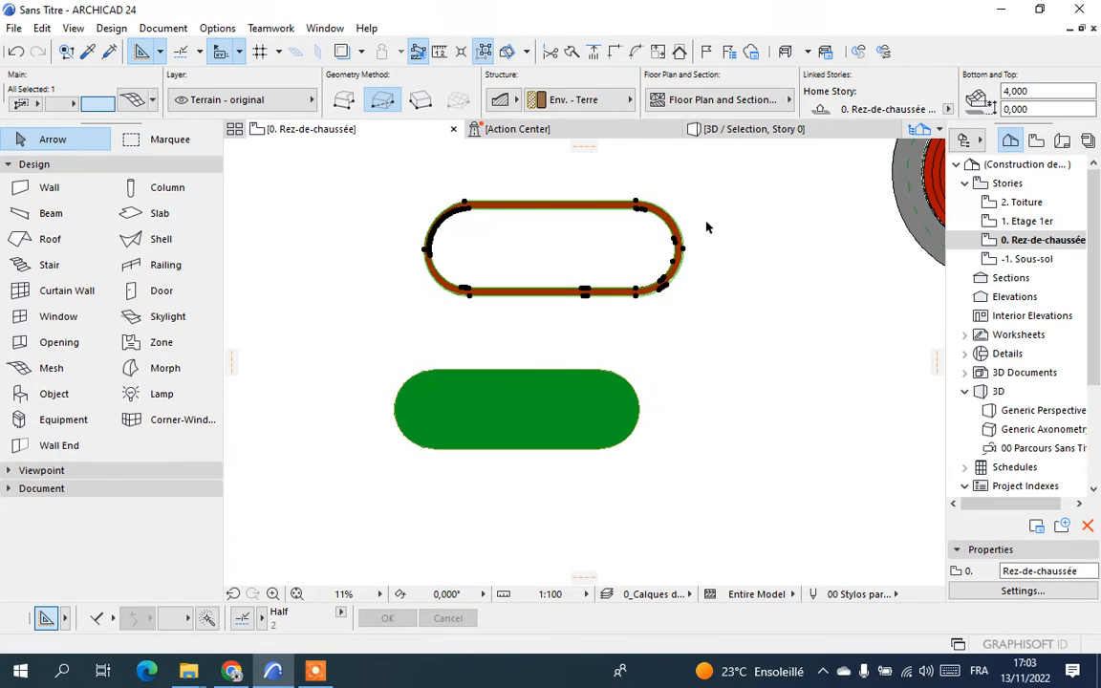
pyautogui.rightClick(714, 218)
pyautogui.moveTo(782, 383)
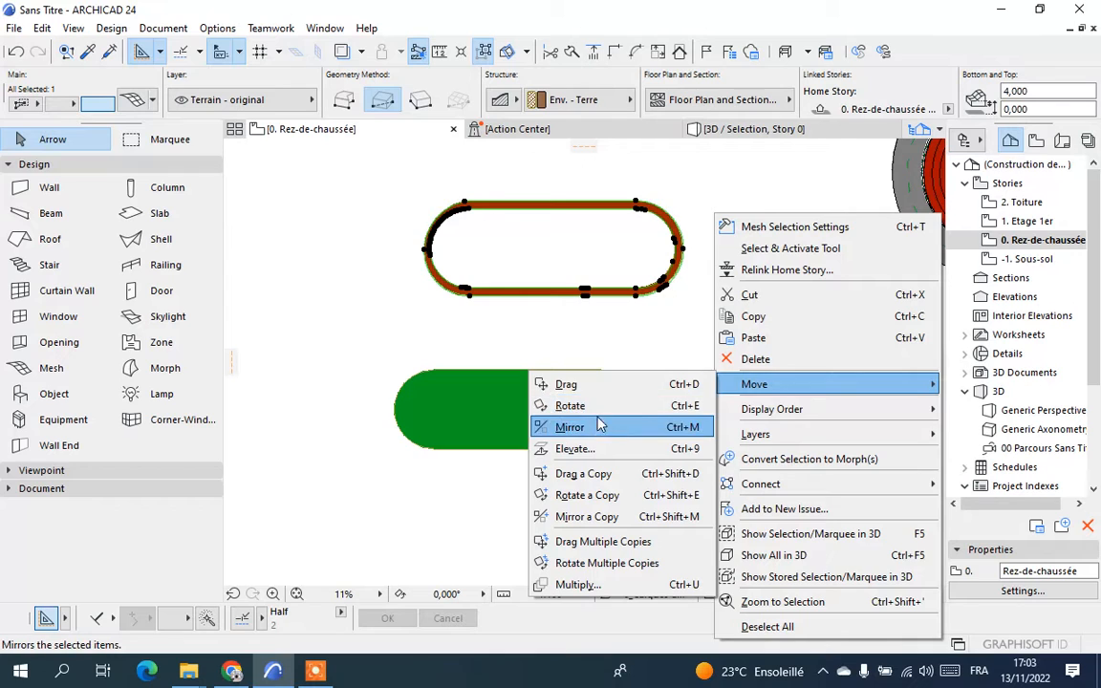
pyautogui.click(565, 385)
pyautogui.scroll(5, 633, 371)
pyautogui.scroll(1, 606, 376)
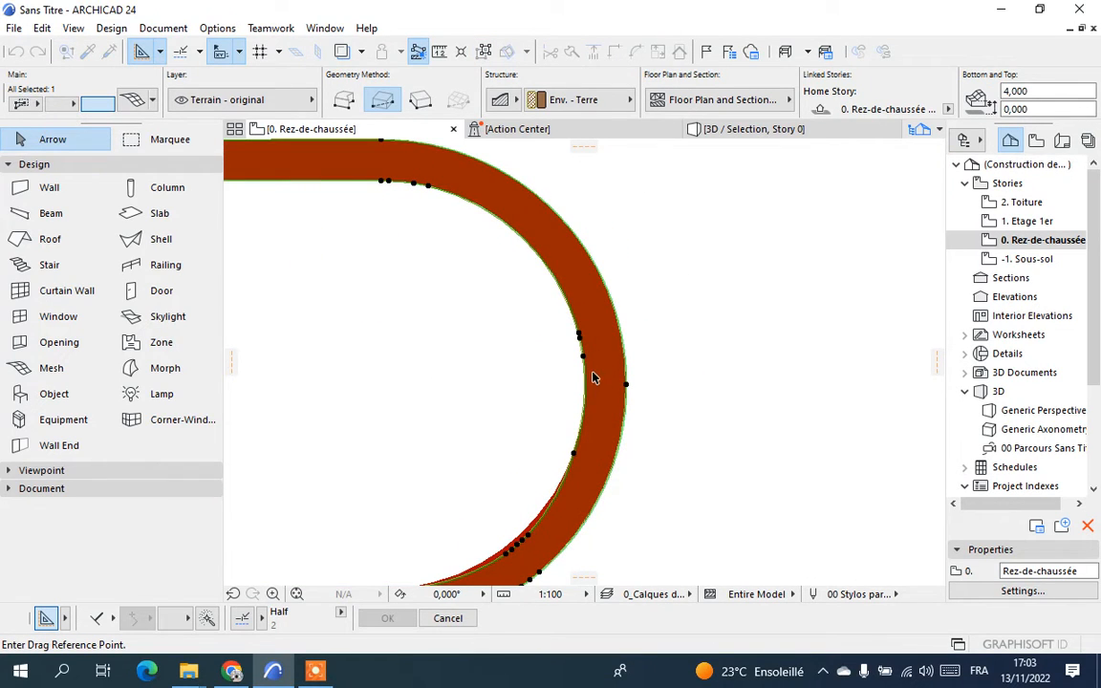
pyautogui.scroll(-3, 594, 377)
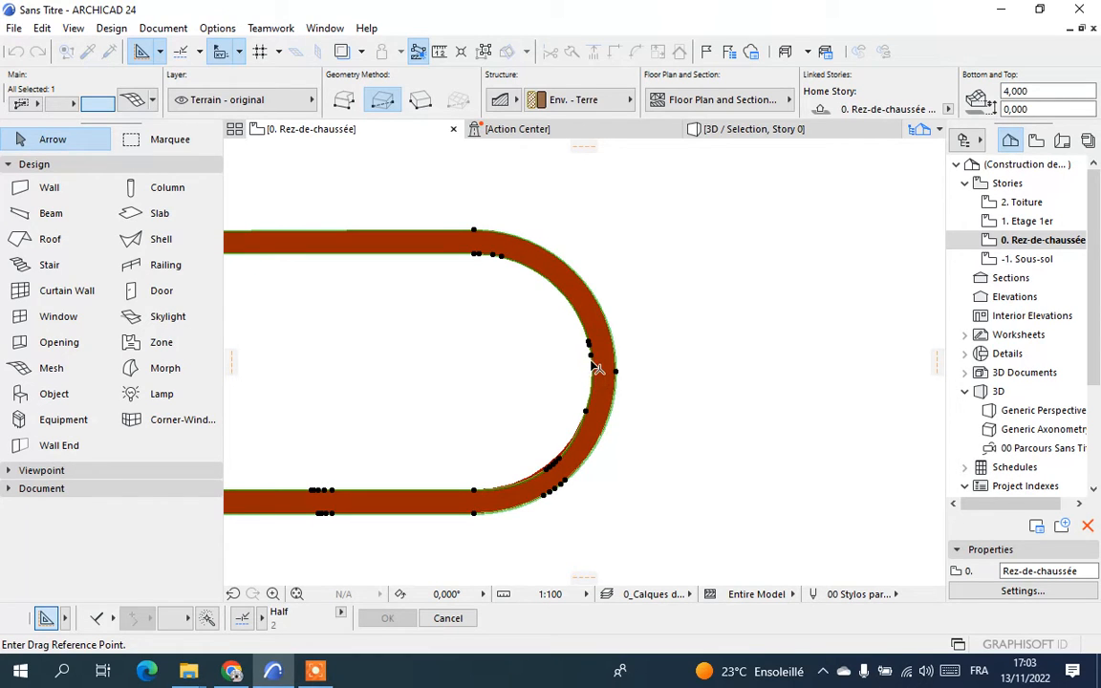
pyautogui.scroll(-4, 600, 371)
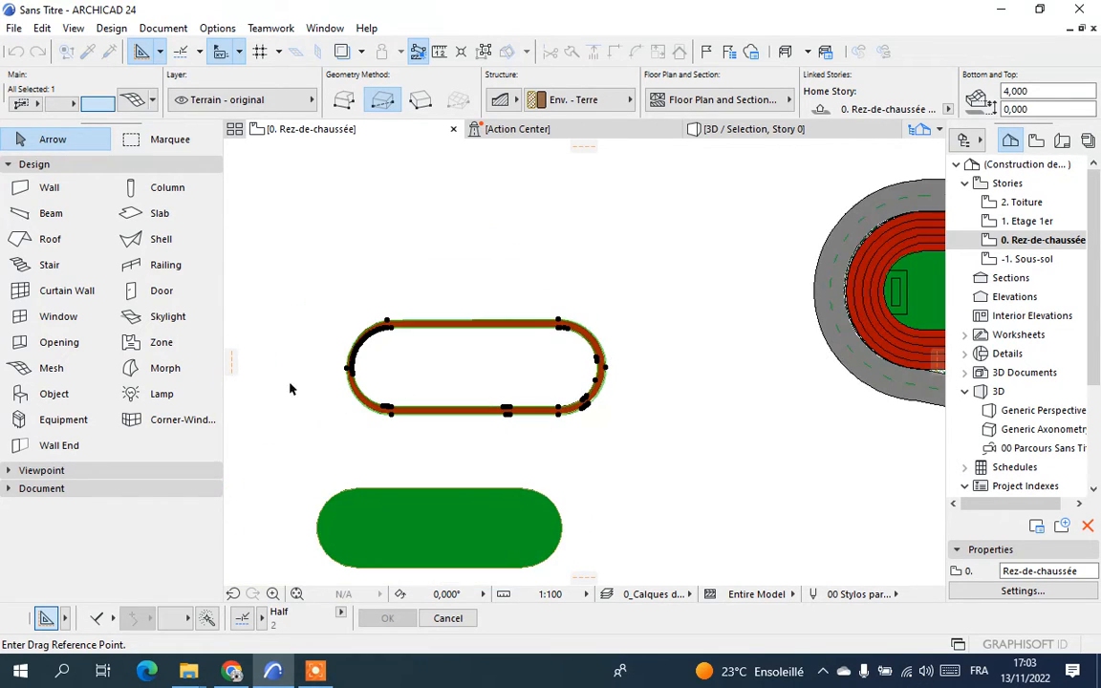
pyautogui.scroll(6, 291, 389)
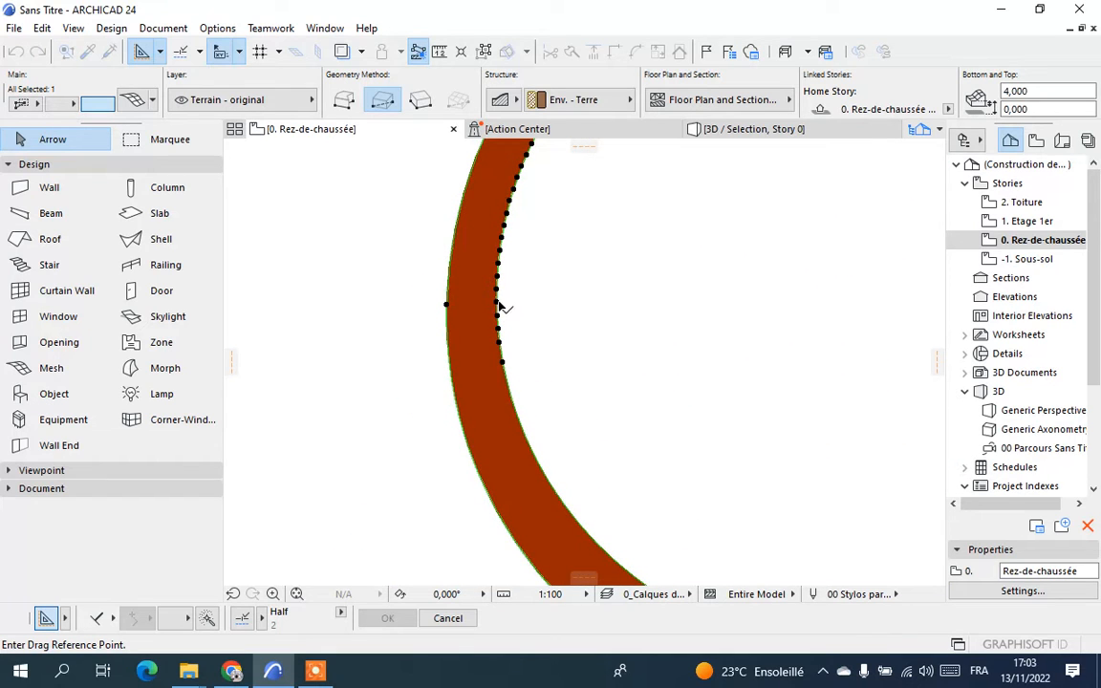
pyautogui.scroll(-7, 497, 310)
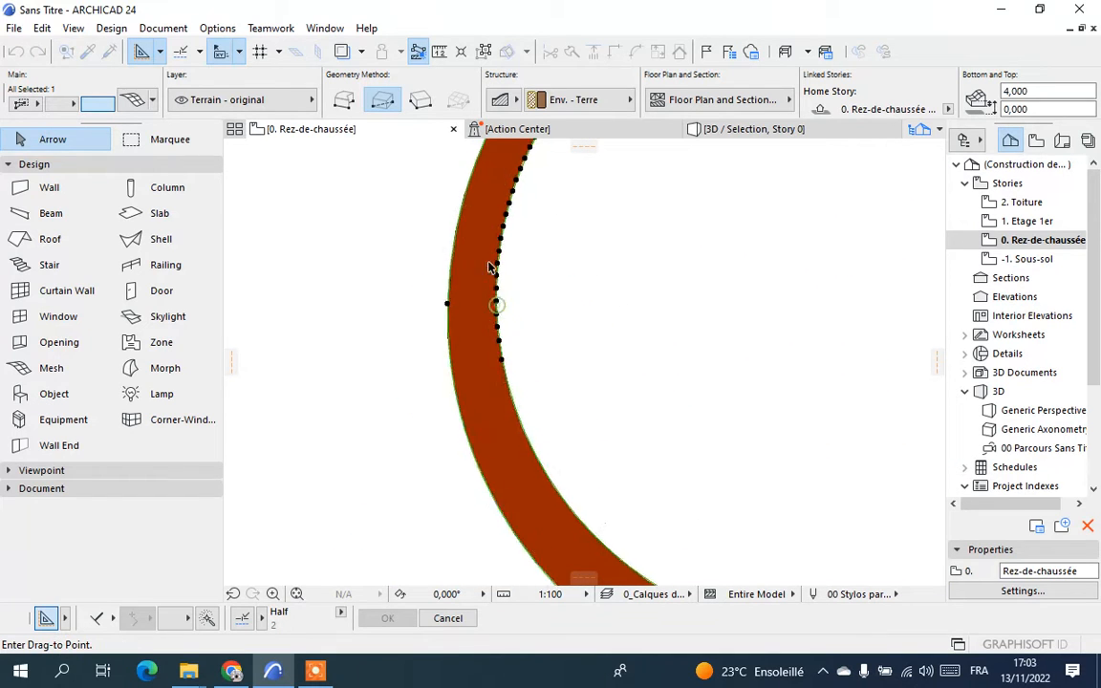
pyautogui.scroll(5, 477, 356)
pyautogui.scroll(5, 473, 344)
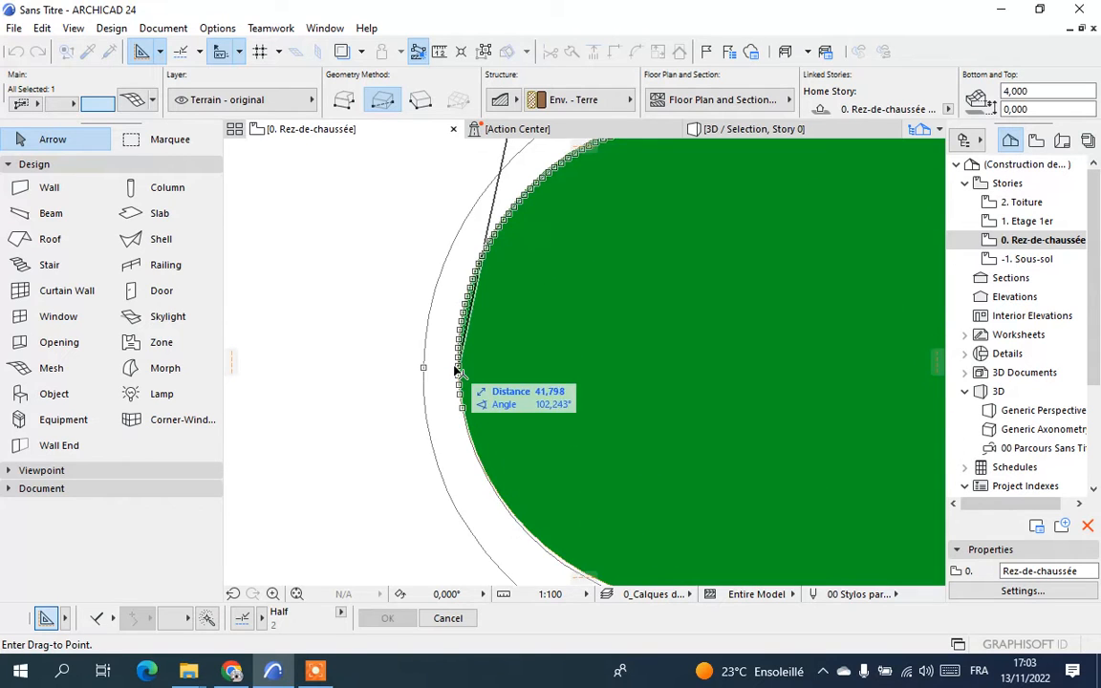
pyautogui.click(460, 354)
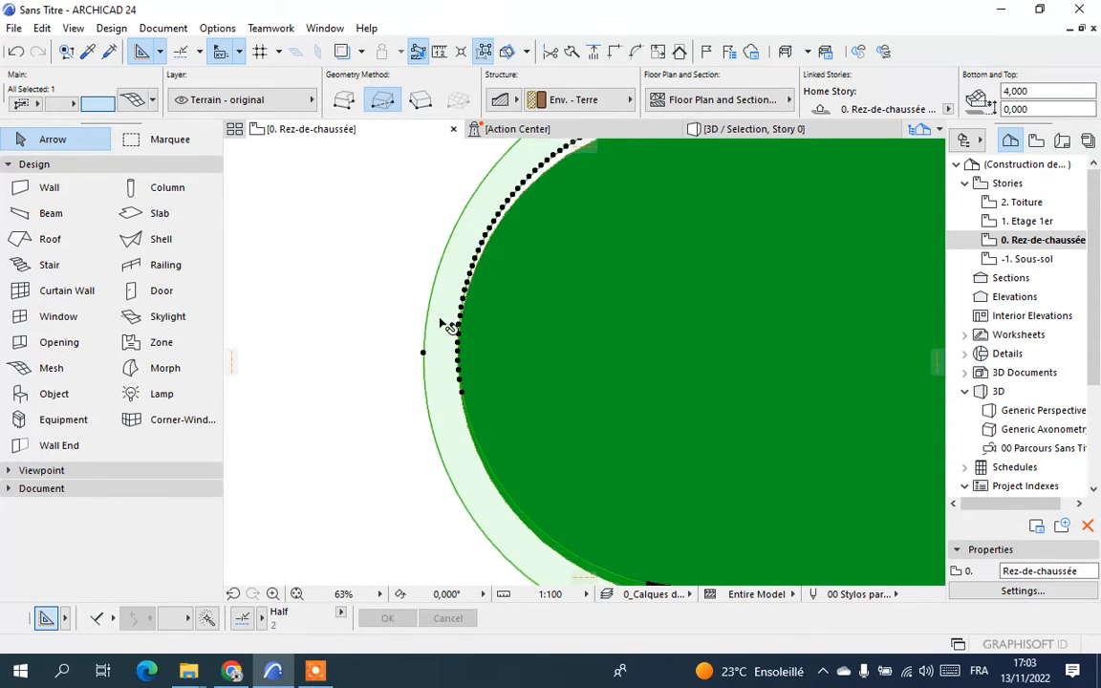
# Drag the lane mesh by the inner node where its upper straight meets the east curve onto the green pitch's matching edge point
pyautogui.scroll(-7, 445, 324)
pyautogui.scroll(7, 820, 269)
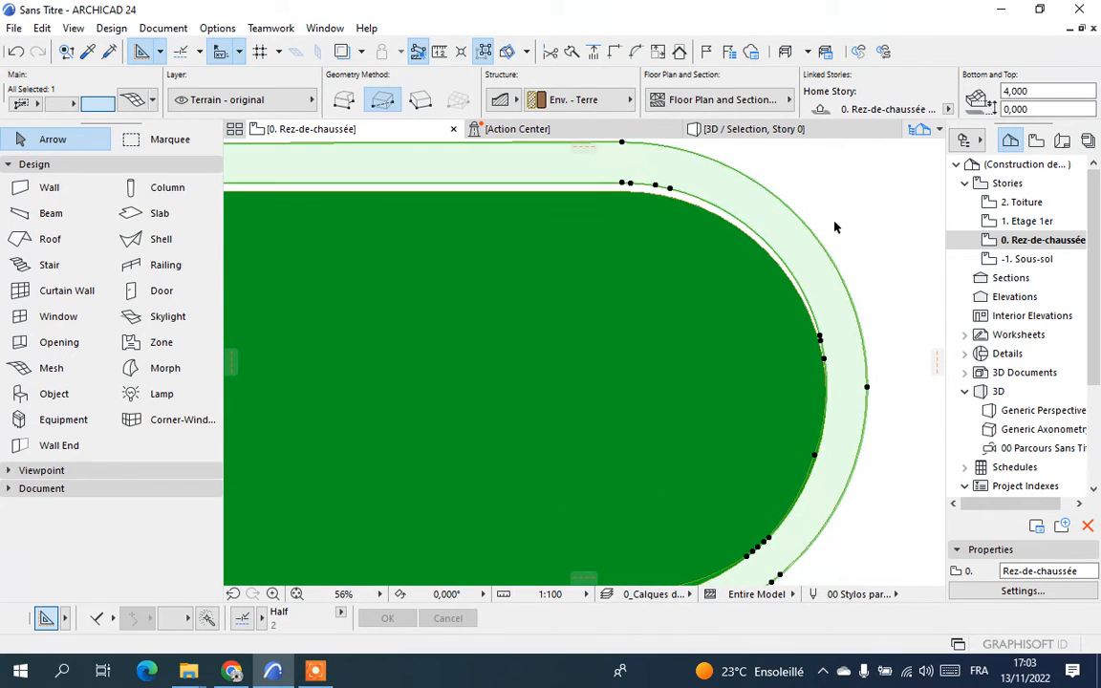
pyautogui.rightClick(841, 223)
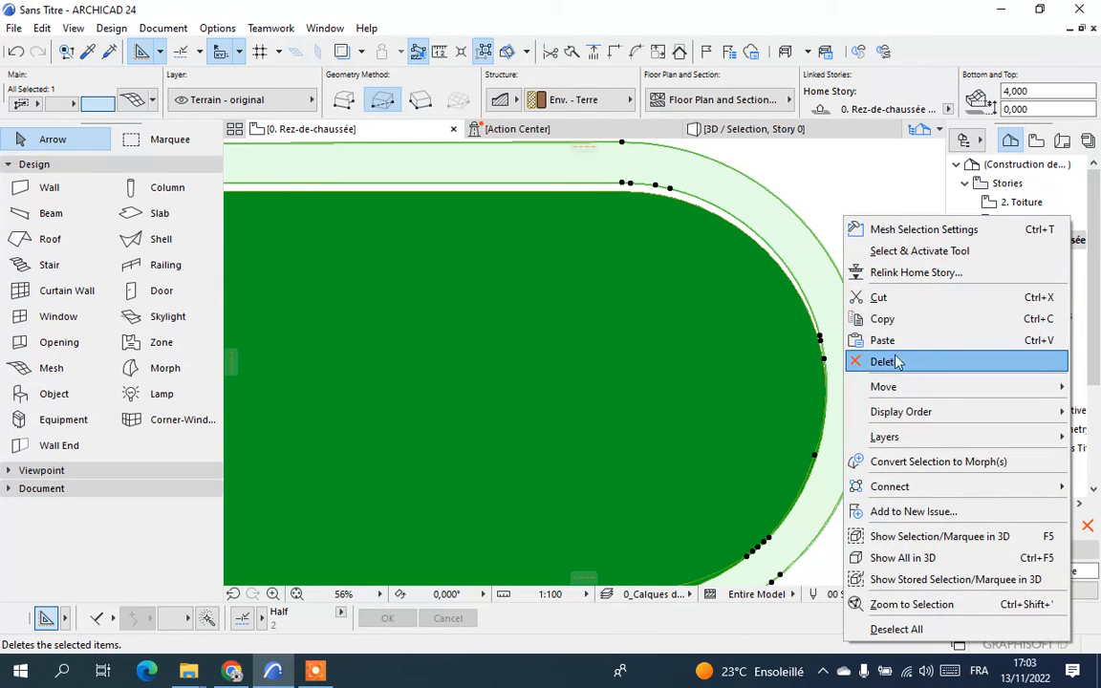
pyautogui.moveTo(908, 392)
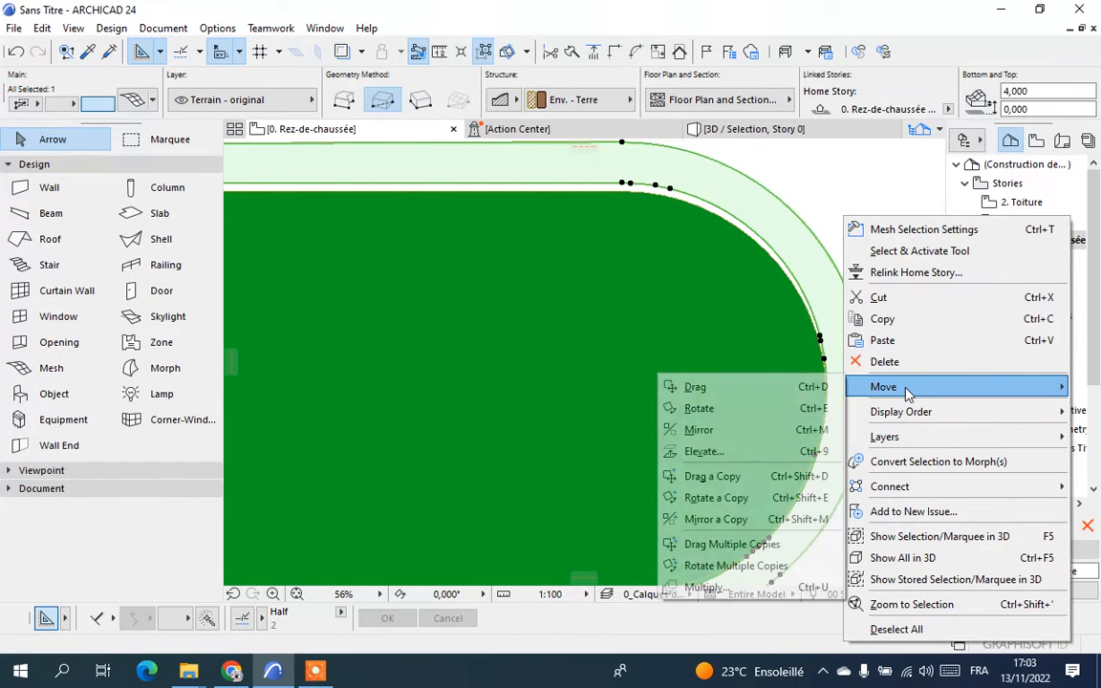
pyautogui.click(697, 387)
pyautogui.scroll(2, 621, 153)
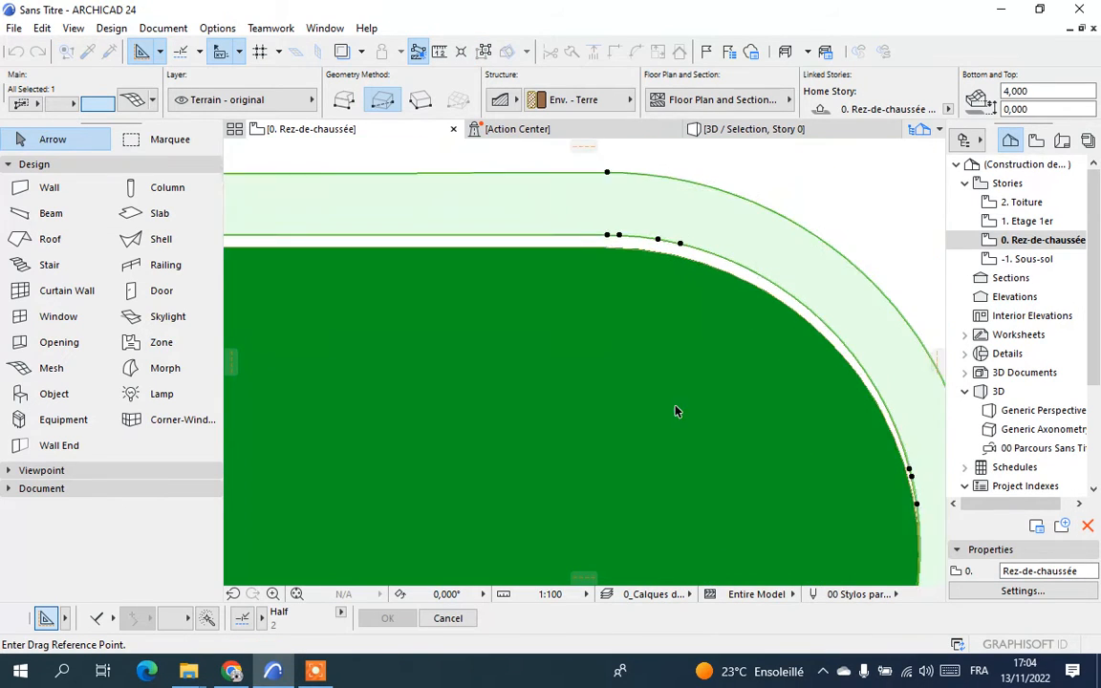
pyautogui.scroll(2, 616, 268)
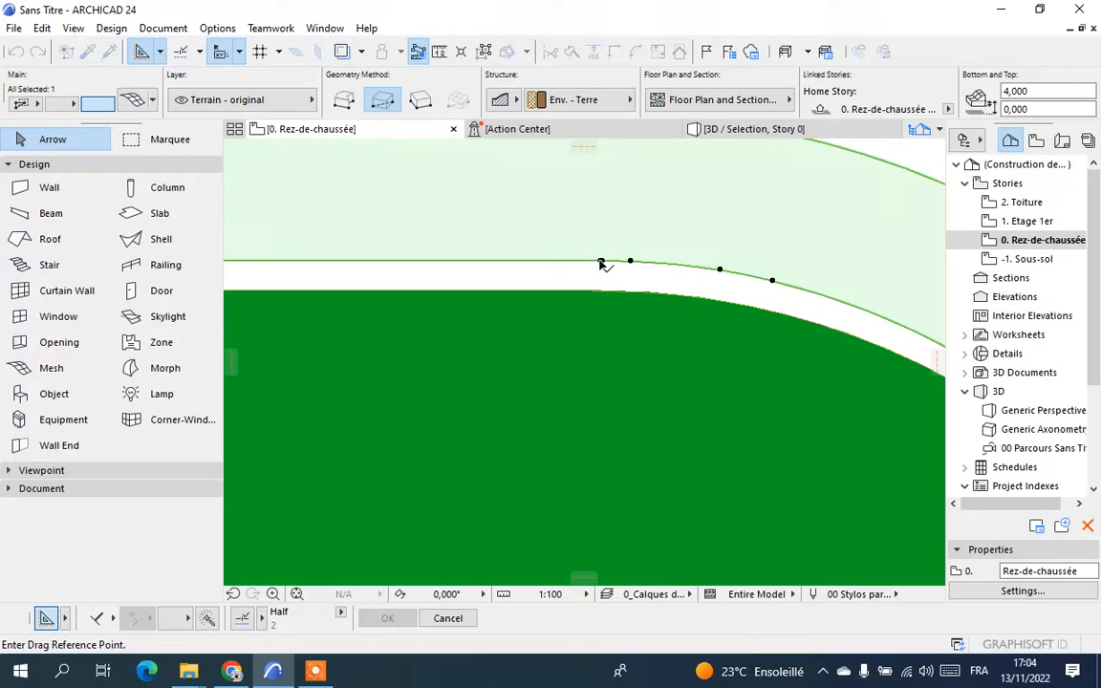
pyautogui.click(602, 264)
pyautogui.scroll(-4, 720, 246)
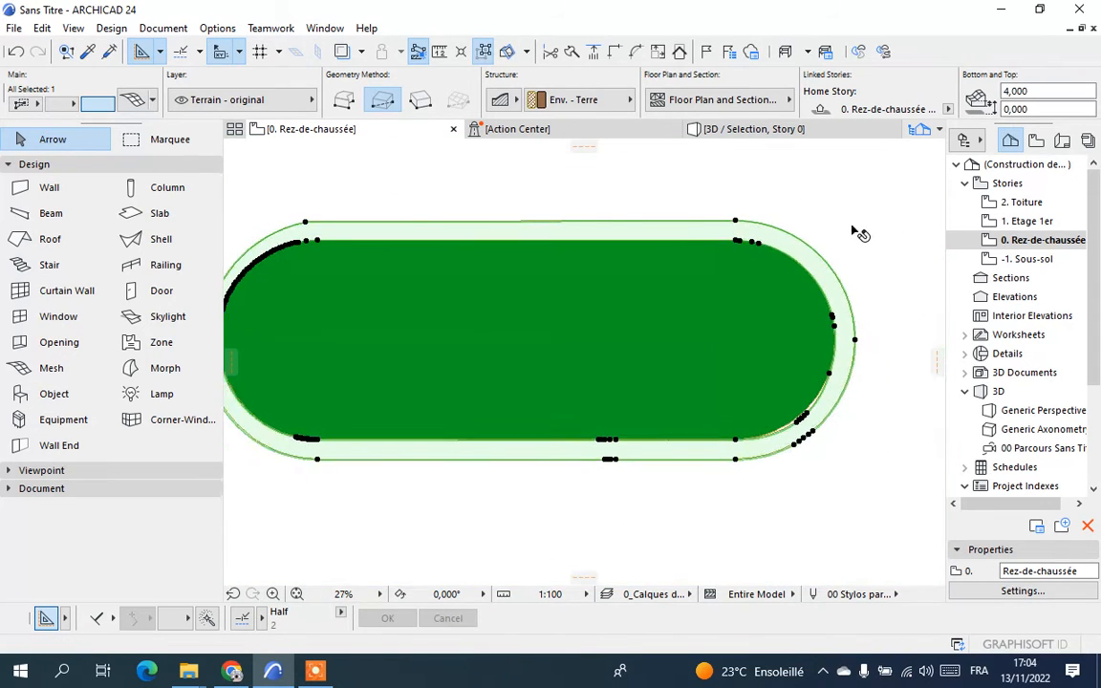
pyautogui.scroll(5, 455, 312)
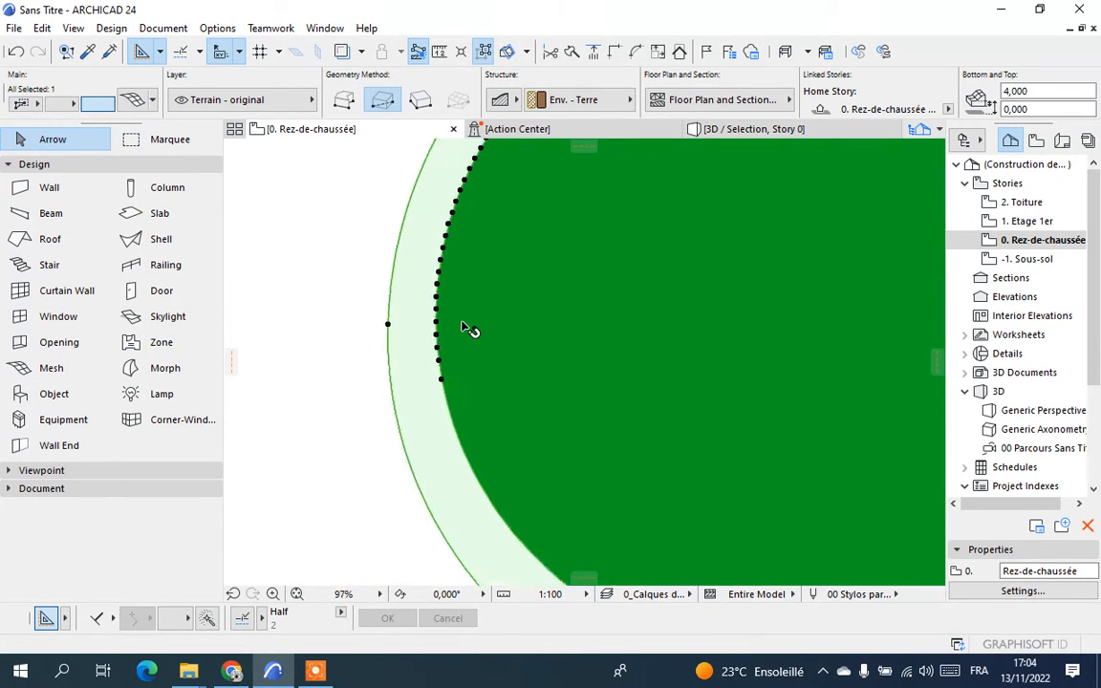
# Select the green pitch together with the fitted lane mesh, show only this selection in 3D and return to the ground floor plan
pyautogui.scroll(-5, 373, 373)
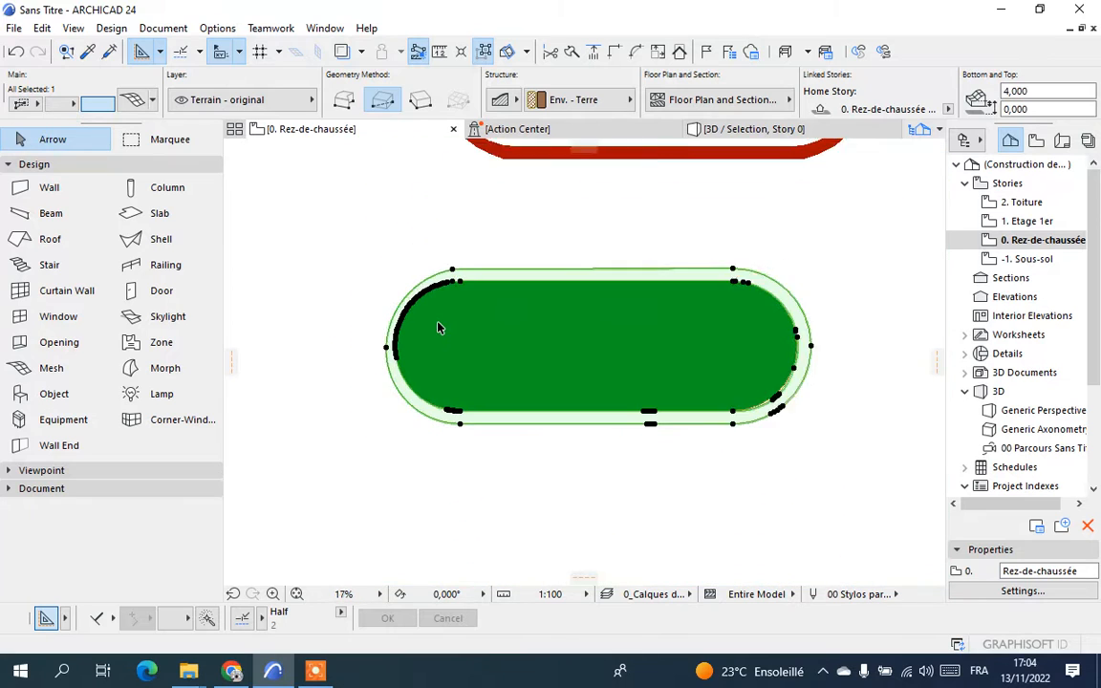
pyautogui.scroll(-1, 439, 328)
pyautogui.click(776, 267)
pyautogui.click(819, 245)
pyautogui.click(334, 457)
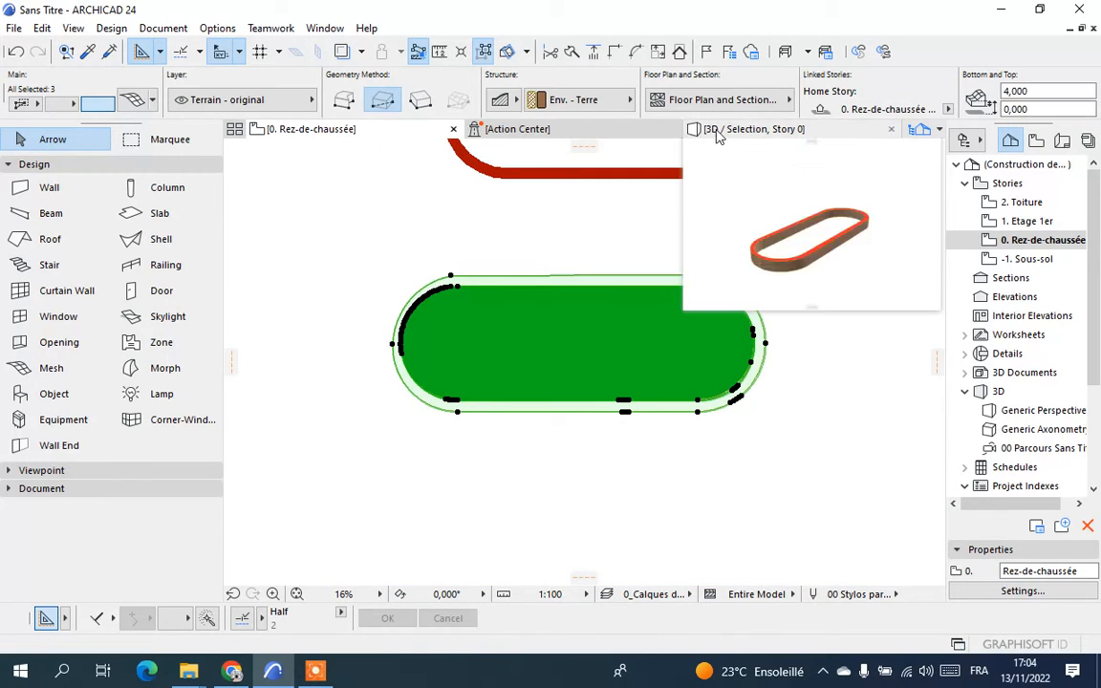
pyautogui.rightClick(411, 247)
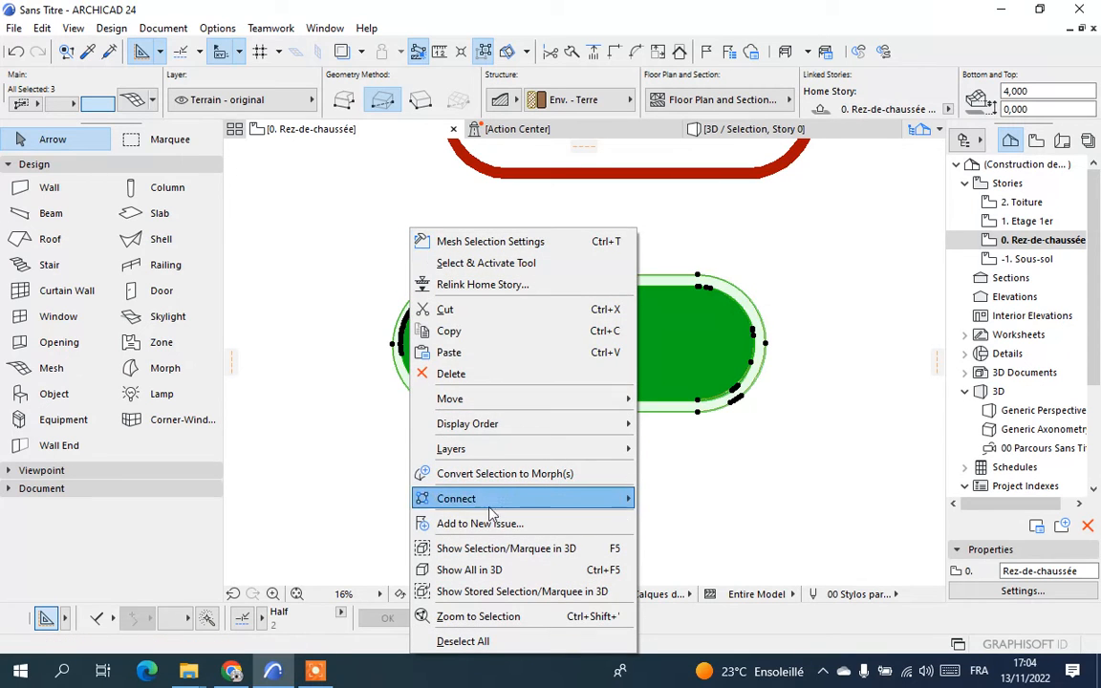
pyautogui.click(573, 548)
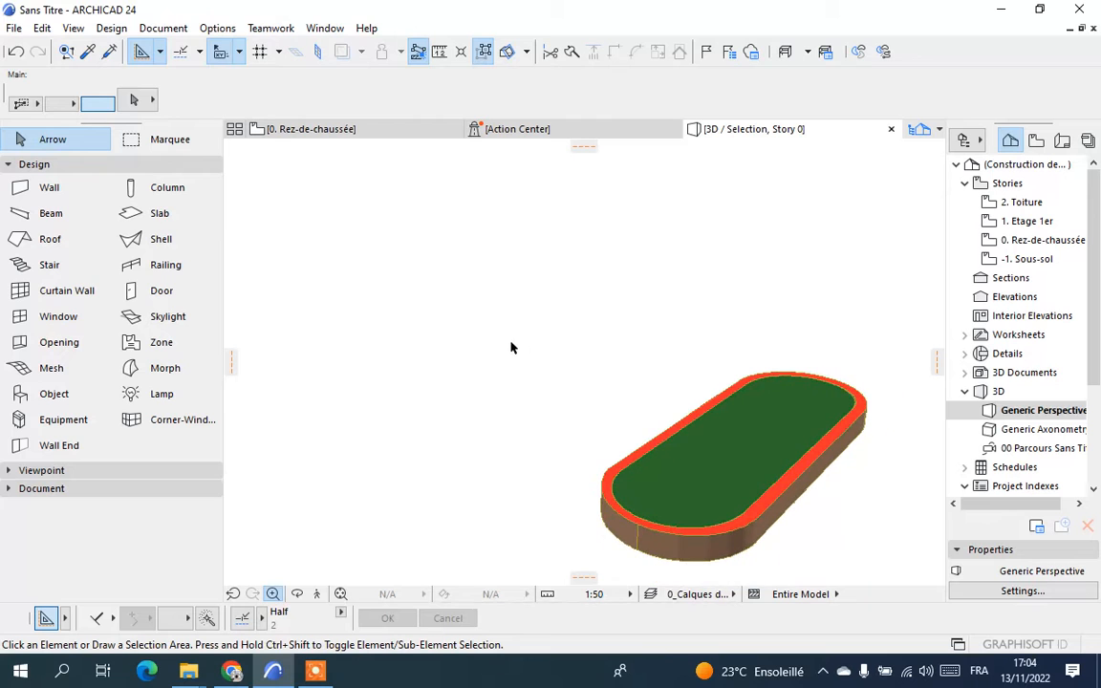
pyautogui.click(300, 130)
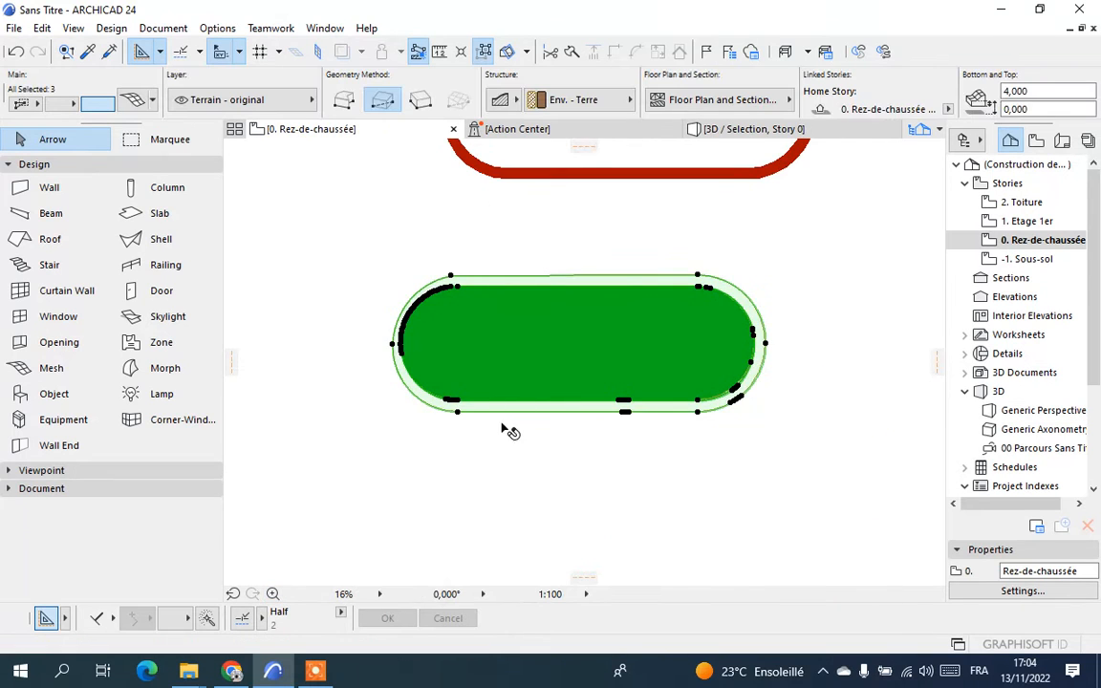
pyautogui.scroll(-3, 503, 430)
pyautogui.scroll(2, 611, 460)
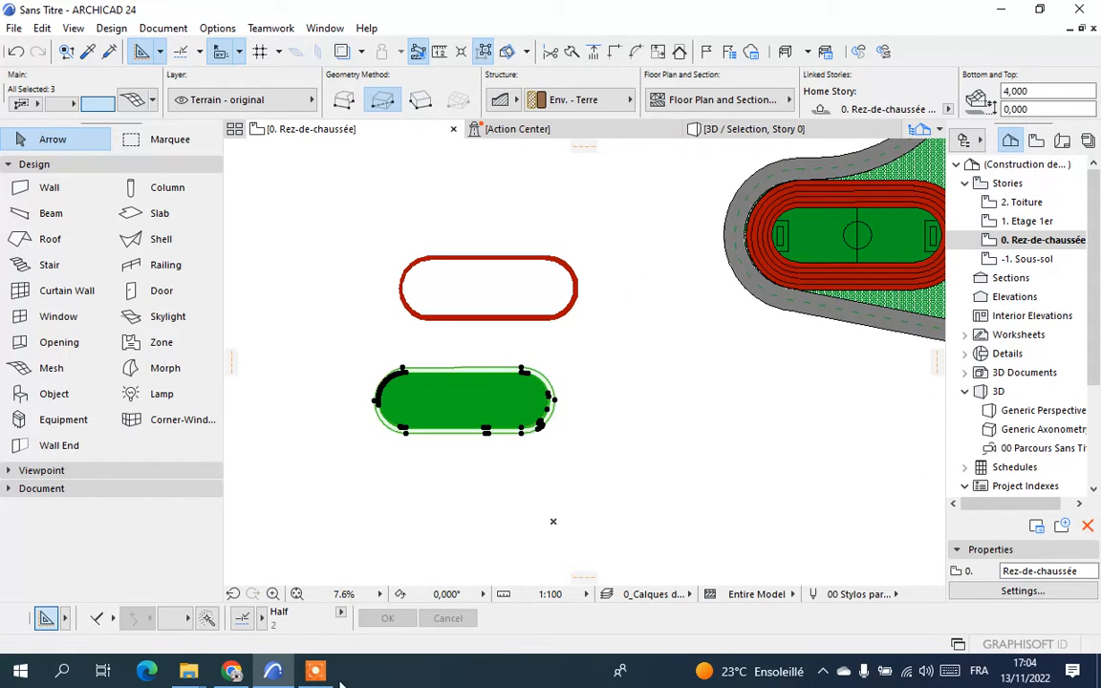
pyautogui.click(327, 679)
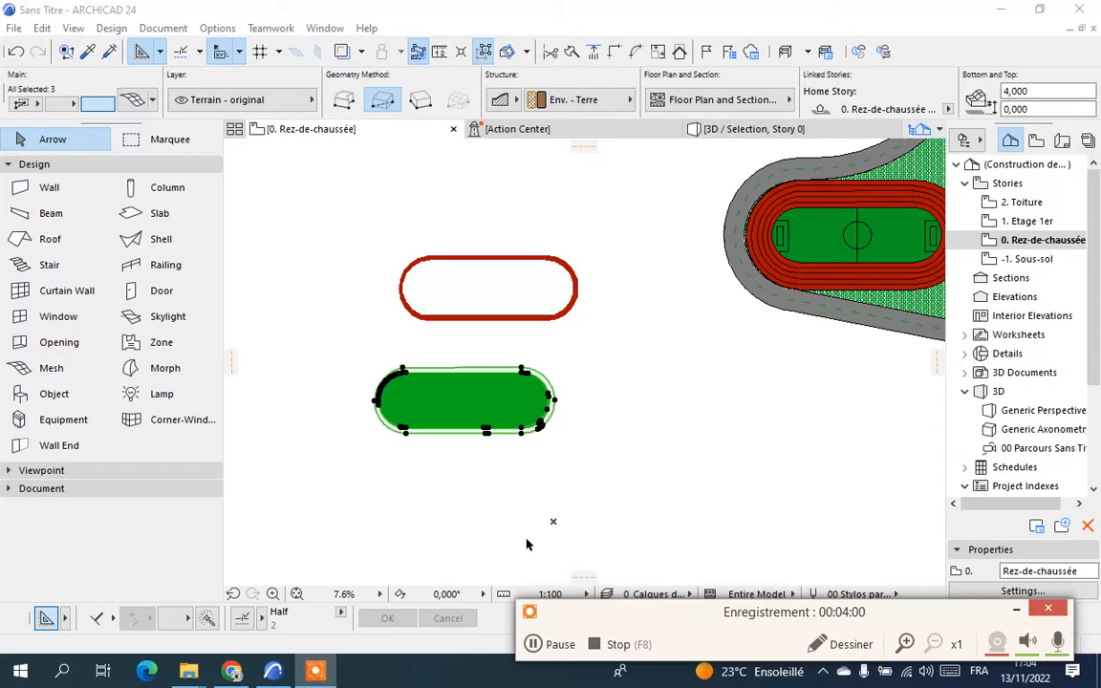
pyautogui.click(592, 476)
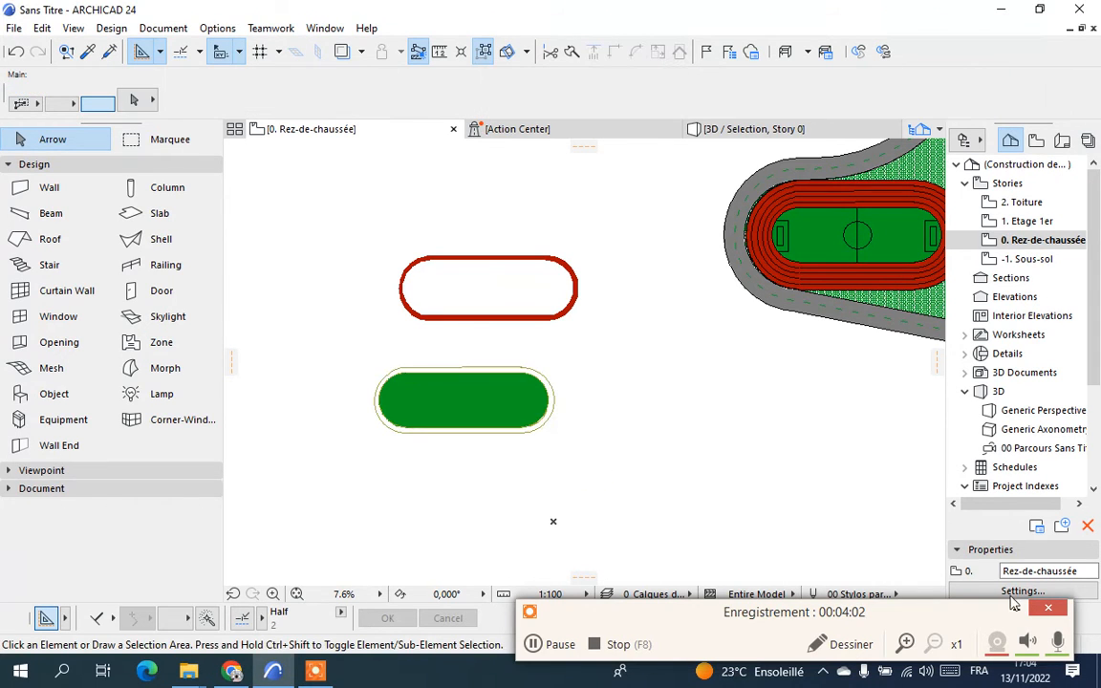
pyautogui.click(1019, 612)
# Drag a copy of the stadium's second lane fill, counted outward from the pitch, to the empty area northwest of the earlier lane fill copy
pyautogui.scroll(6, 774, 267)
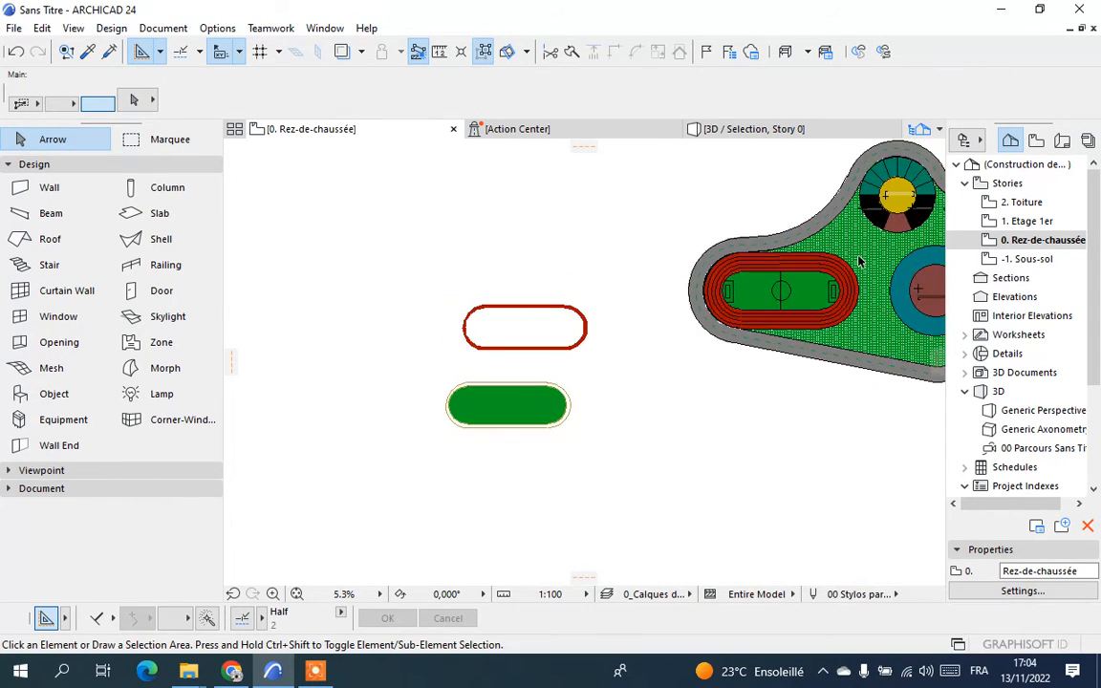
pyautogui.scroll(-2, 774, 267)
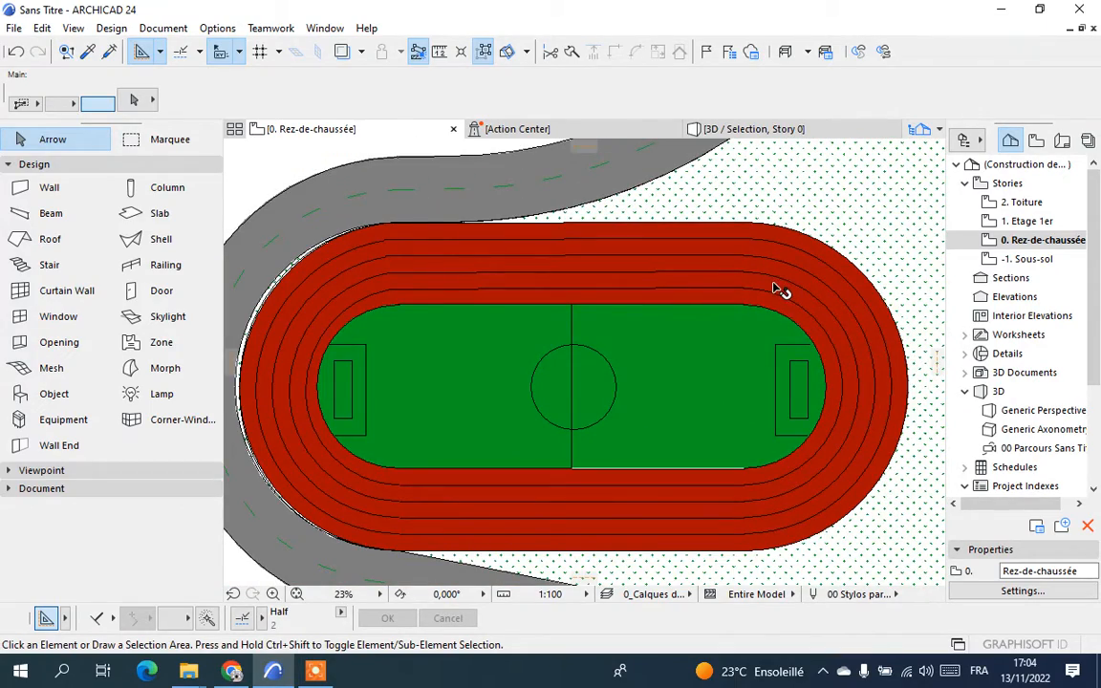
pyautogui.click(779, 290)
pyautogui.scroll(-2, 774, 272)
pyautogui.rightClick(515, 188)
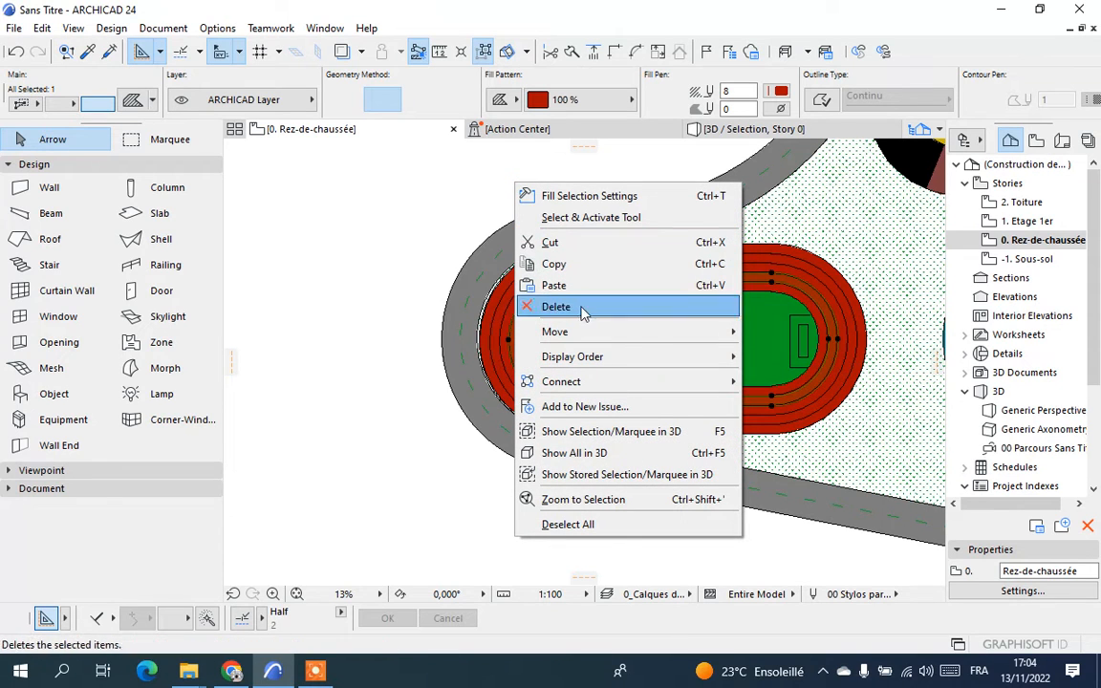
pyautogui.moveTo(593, 360)
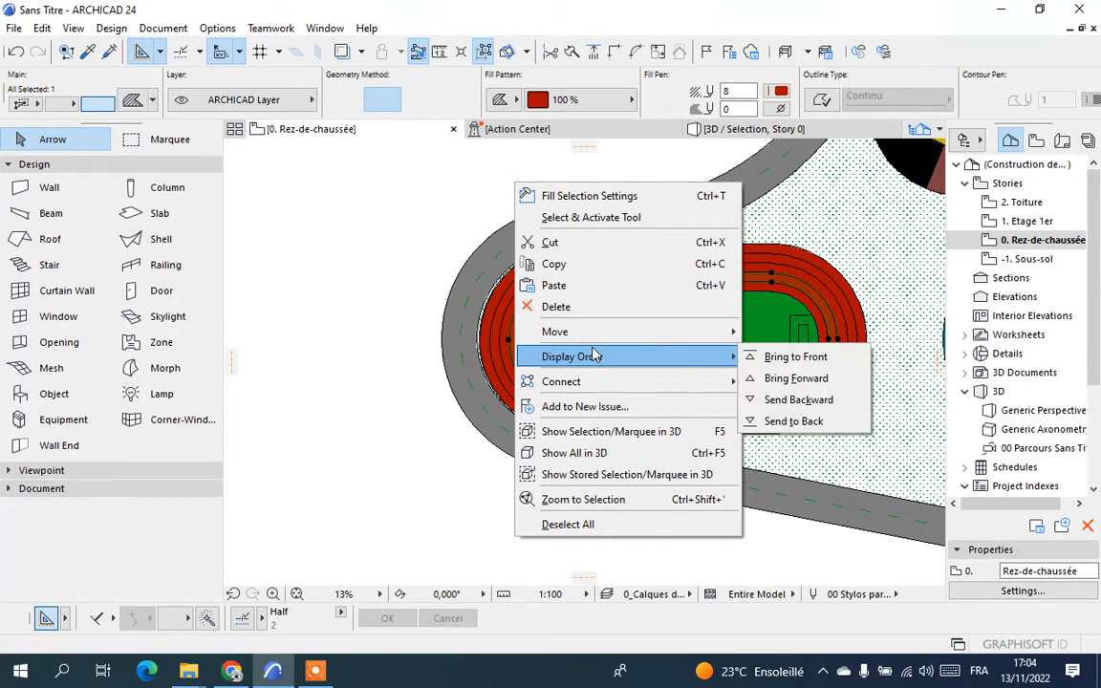
pyautogui.moveTo(597, 335)
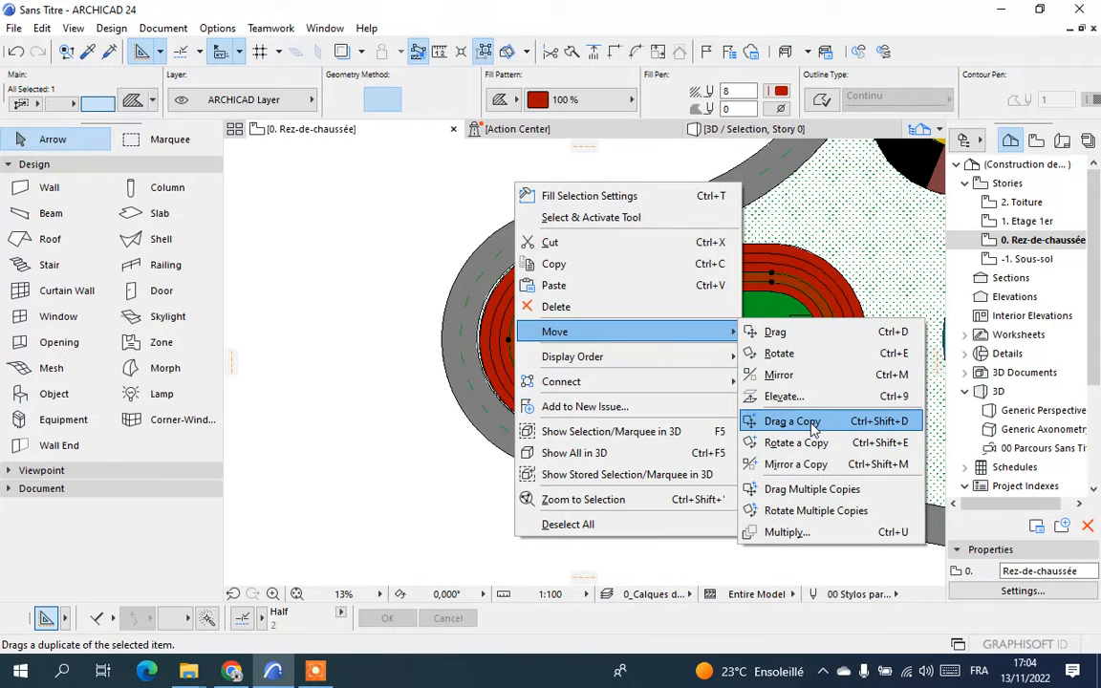
pyautogui.click(792, 420)
pyautogui.click(813, 292)
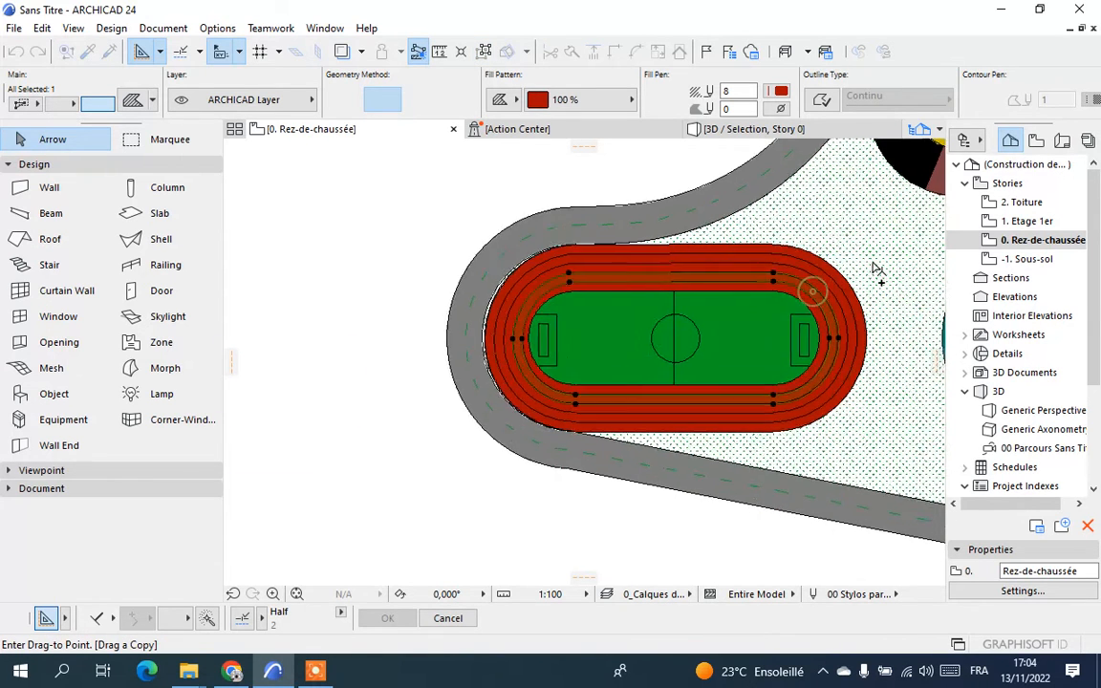
pyautogui.scroll(-5, 877, 265)
pyautogui.scroll(2, 439, 279)
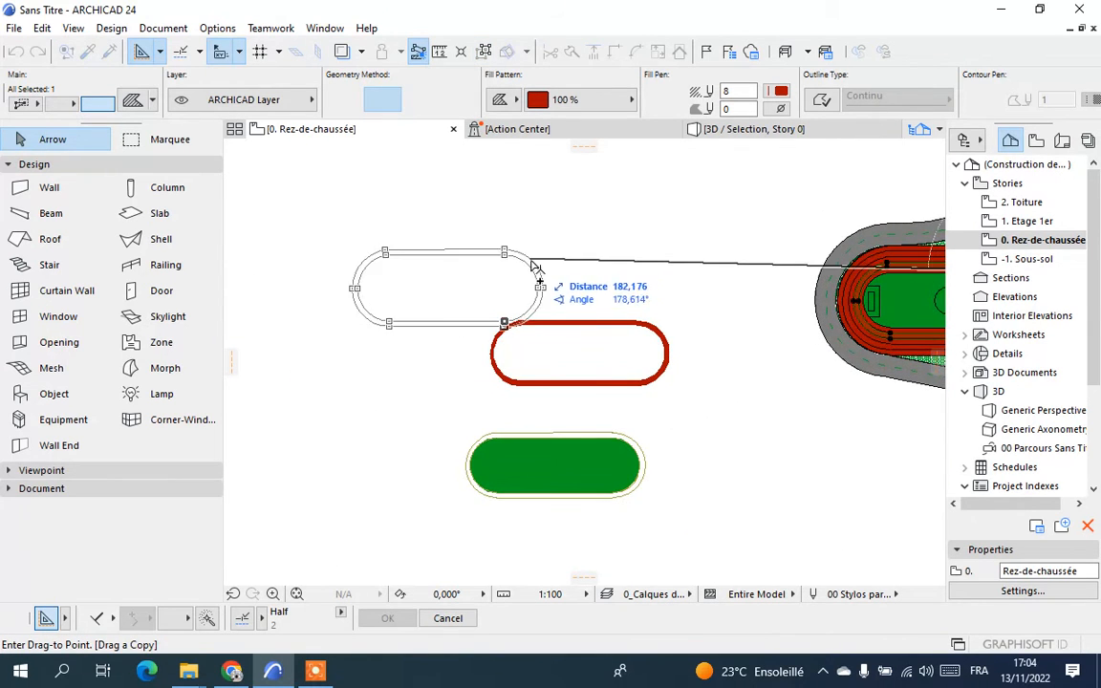
pyautogui.click(521, 286)
# Delete the earlier, smaller lane fill copy lying between the new copy and the green pitch mesh
pyautogui.scroll(3, 666, 301)
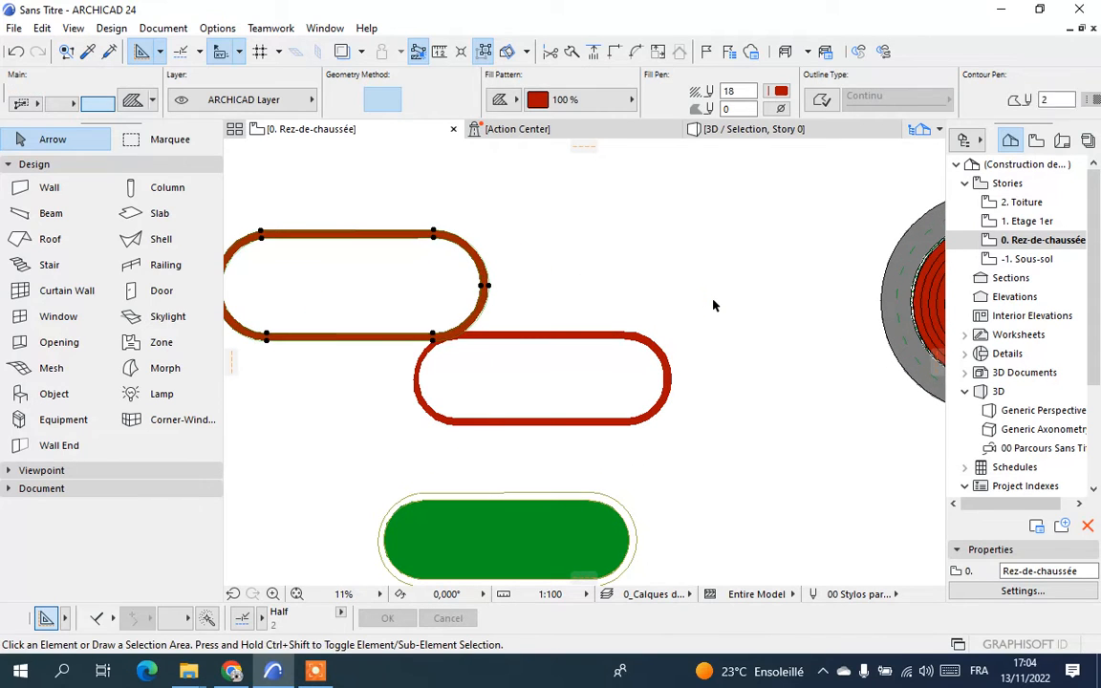
pyautogui.moveTo(712, 305); pyautogui.dragTo(609, 441)
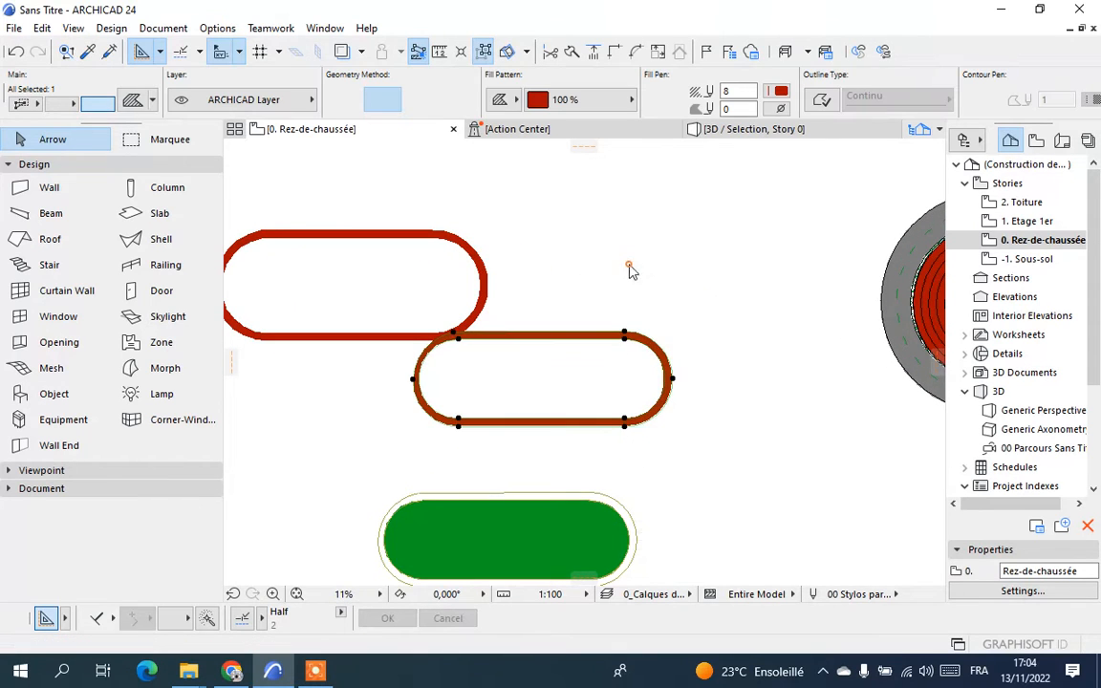
pyautogui.rightClick(629, 271)
pyautogui.click(671, 386)
pyautogui.scroll(-2, 600, 330)
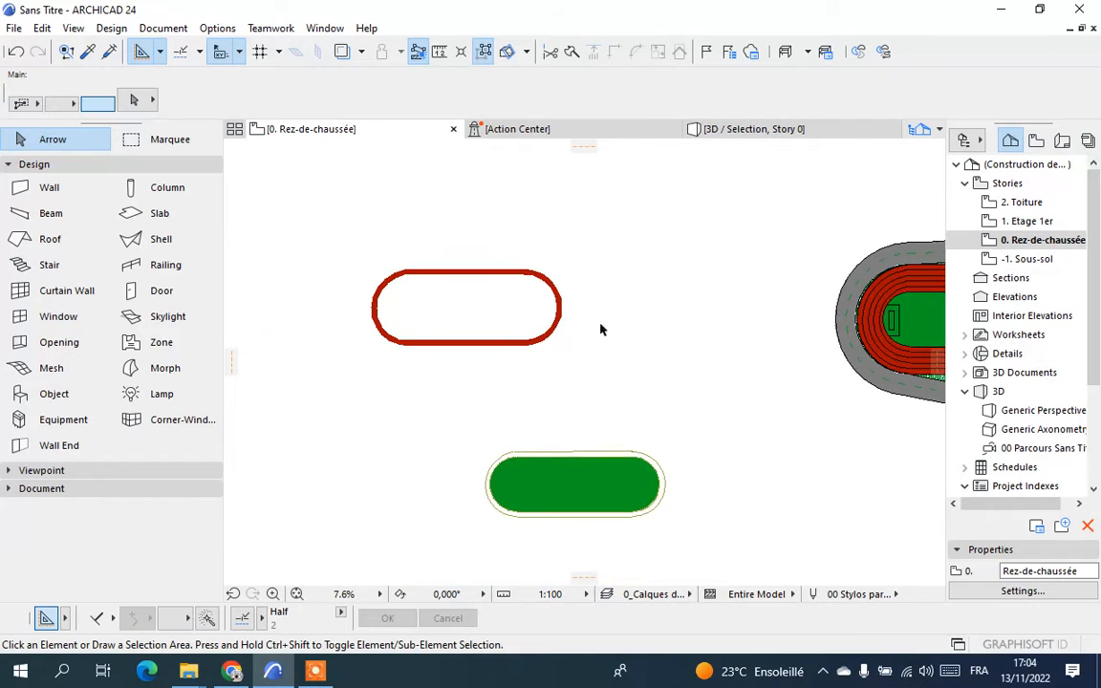
# Check the mesh defaults and create a mesh from the outer outline of the copied second lane fill with the Magic Wand
pyautogui.scroll(4, 351, 277)
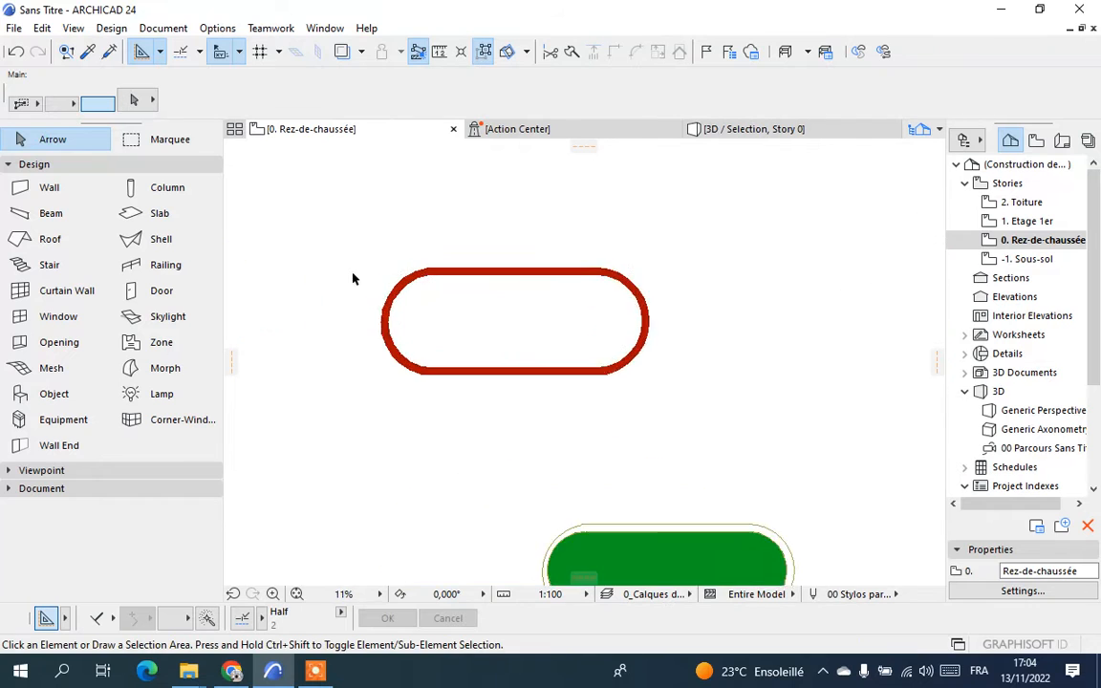
pyautogui.click(48, 368)
pyautogui.doubleClick(38, 369)
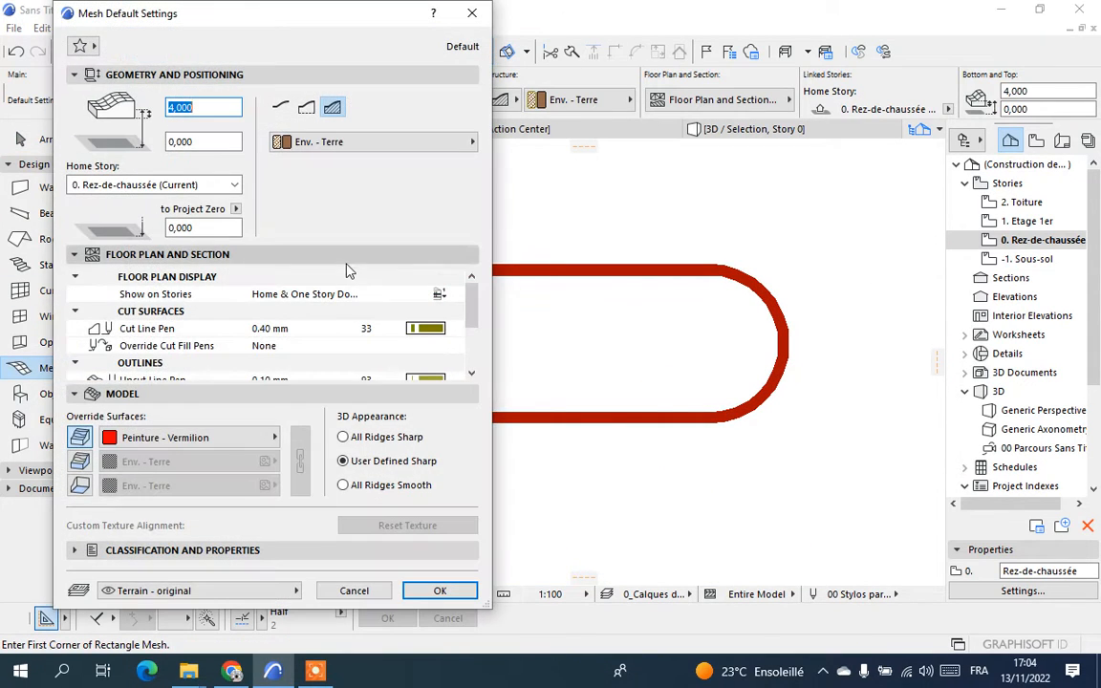
pyautogui.click(474, 16)
pyautogui.scroll(1, 487, 256)
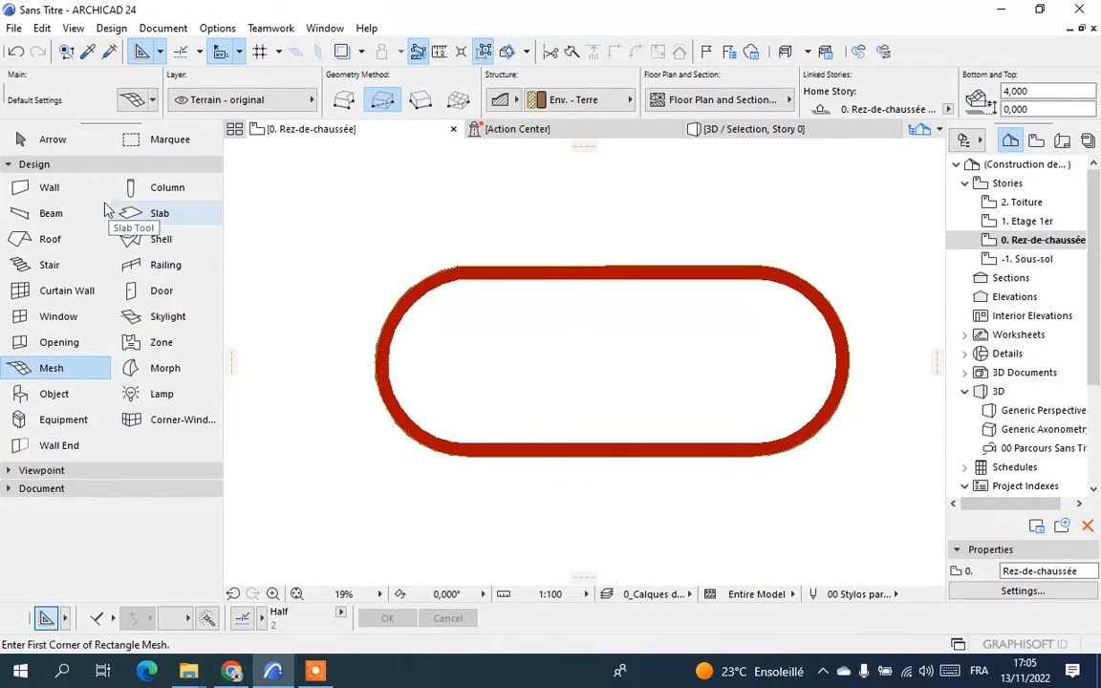
# Select the new second-lane mesh and subtract the area inside the lane's inner outline from it with the Magic Wand
pyautogui.click(48, 140)
pyautogui.scroll(2, 844, 340)
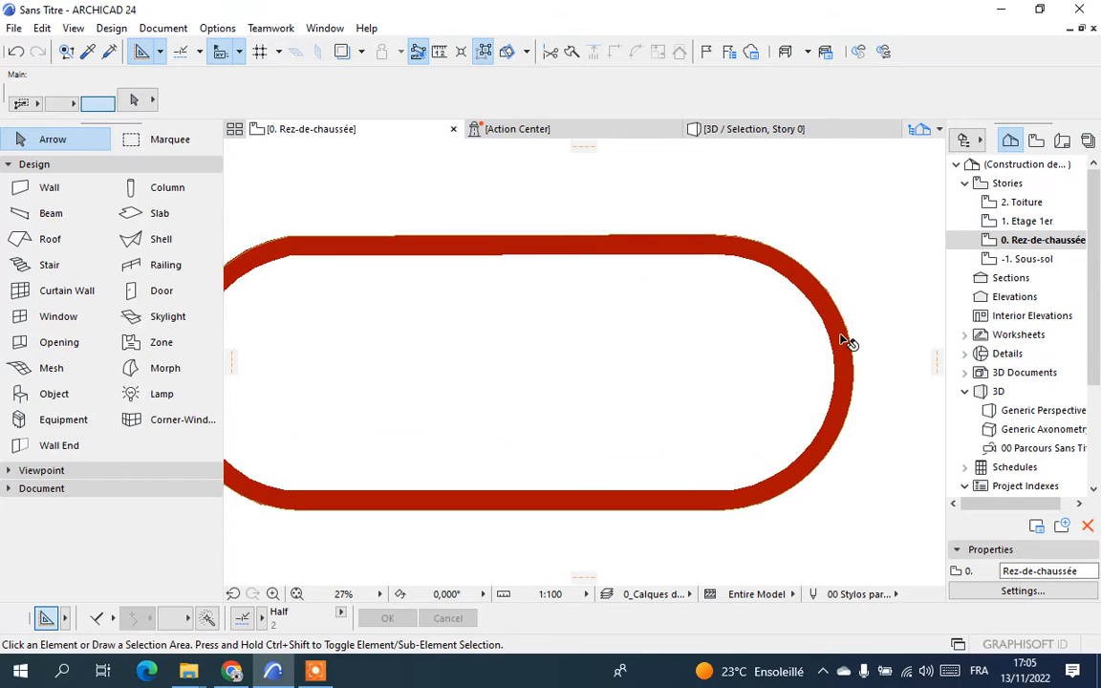
pyautogui.click(844, 341)
pyautogui.scroll(-1, 844, 341)
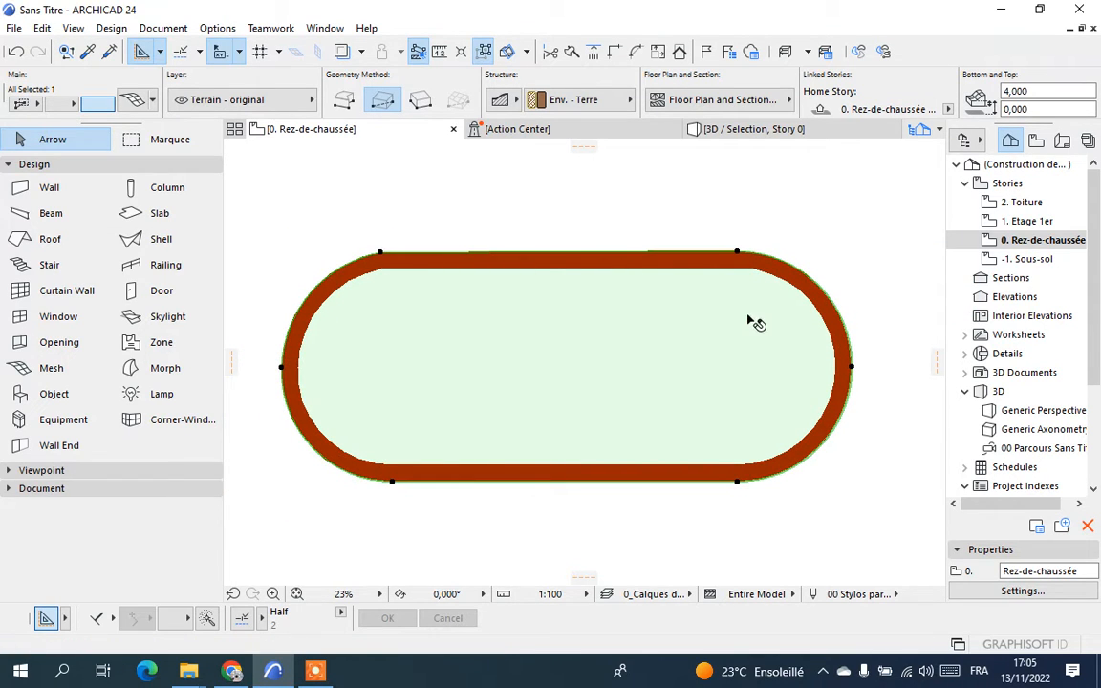
pyautogui.click(736, 254)
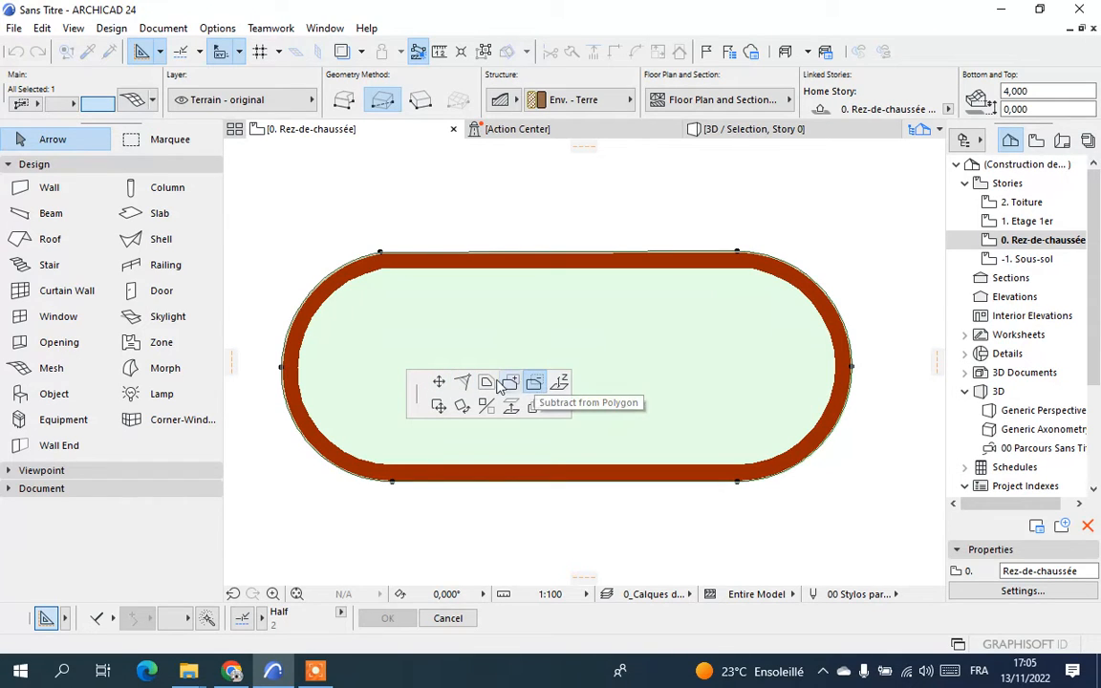
pyautogui.click(694, 364)
# Drag the second-lane mesh by its inner east-end node onto the east end of the first lane mesh's outer outline around the pitch
pyautogui.scroll(-5, 524, 318)
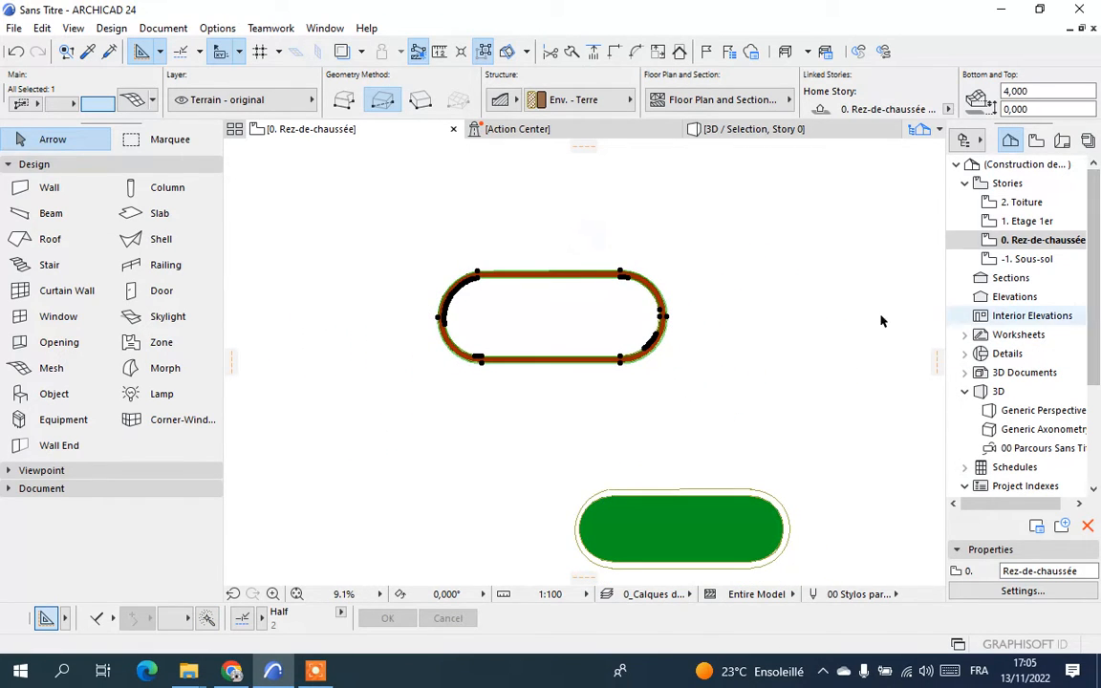
pyautogui.scroll(8, 658, 347)
pyautogui.rightClick(701, 259)
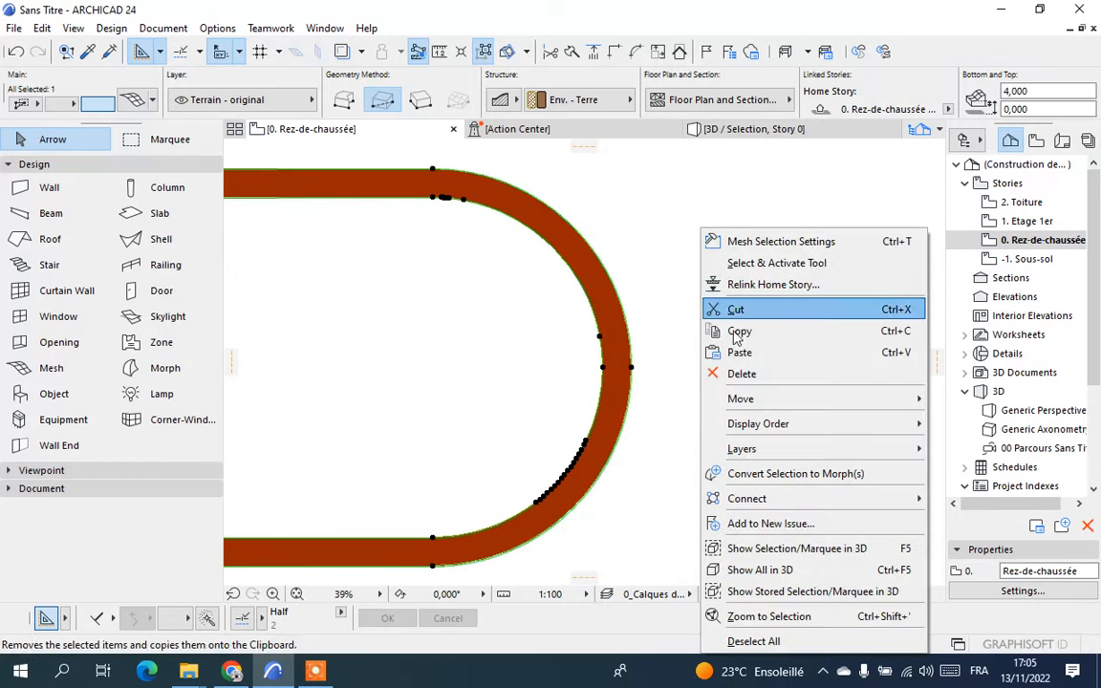
pyautogui.moveTo(761, 405)
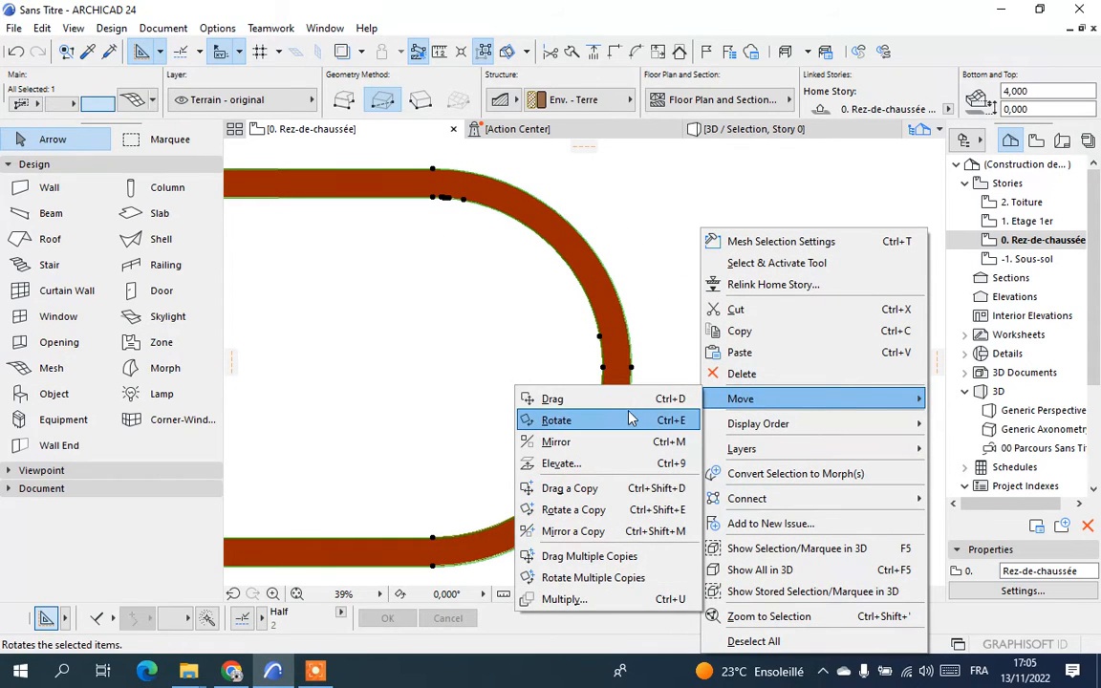
pyautogui.click(559, 395)
pyautogui.click(603, 369)
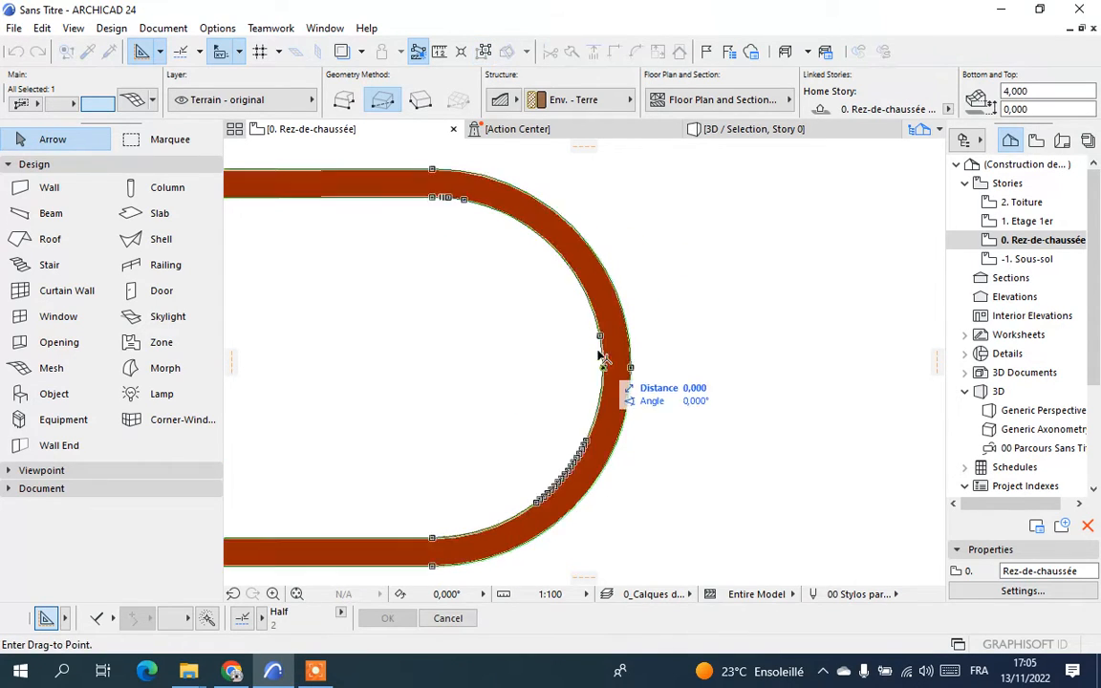
pyautogui.scroll(-5, 597, 287)
pyautogui.scroll(1, 636, 363)
pyautogui.scroll(5, 677, 438)
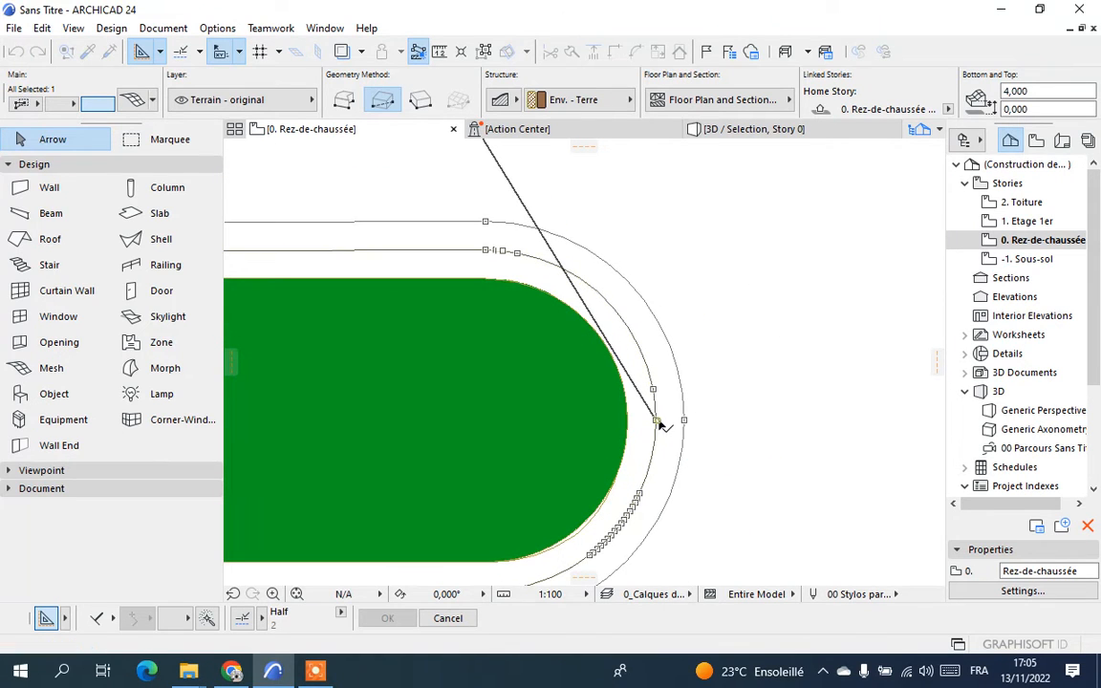
pyautogui.click(658, 421)
pyautogui.scroll(-6, 756, 353)
pyautogui.scroll(2, 451, 416)
pyautogui.click(411, 415)
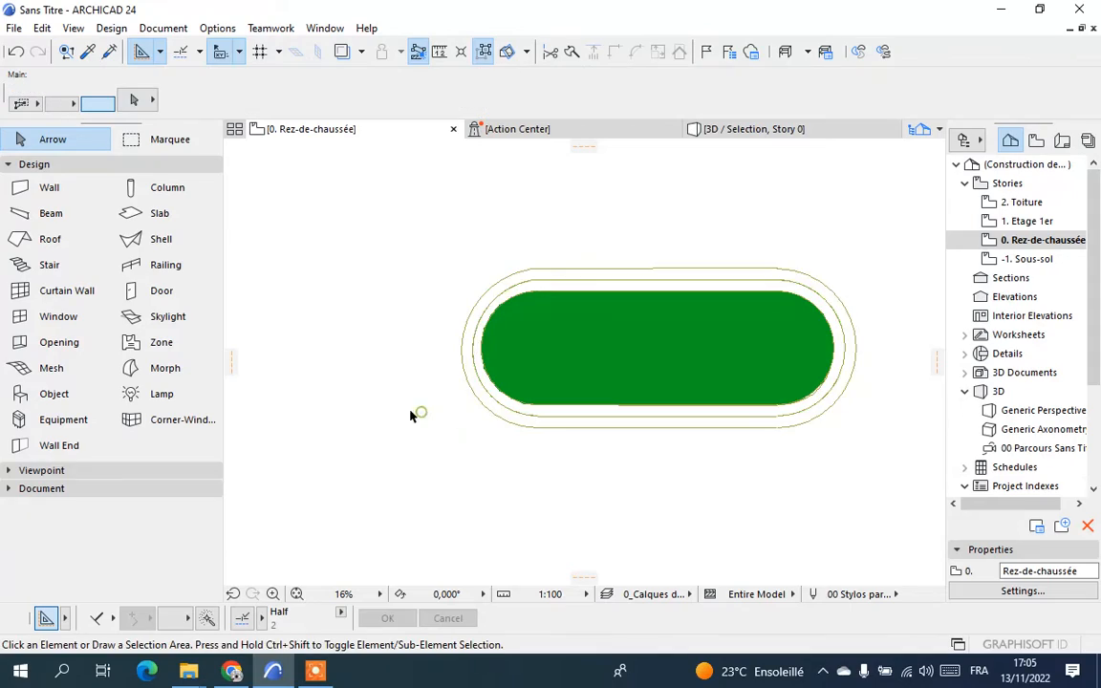
# Drag a copy of the stadium's third running-lane fill into the empty area west of the green pitch mesh
pyautogui.scroll(-5, 411, 416)
pyautogui.scroll(3, 834, 224)
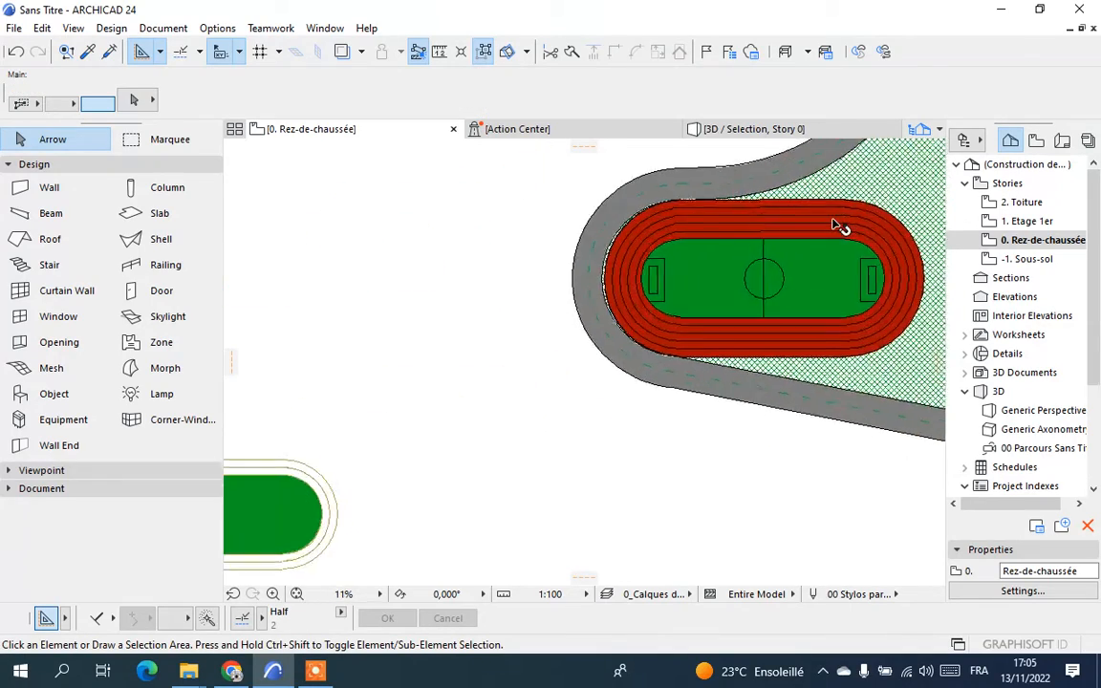
pyautogui.scroll(4, 834, 224)
pyautogui.scroll(3, 888, 247)
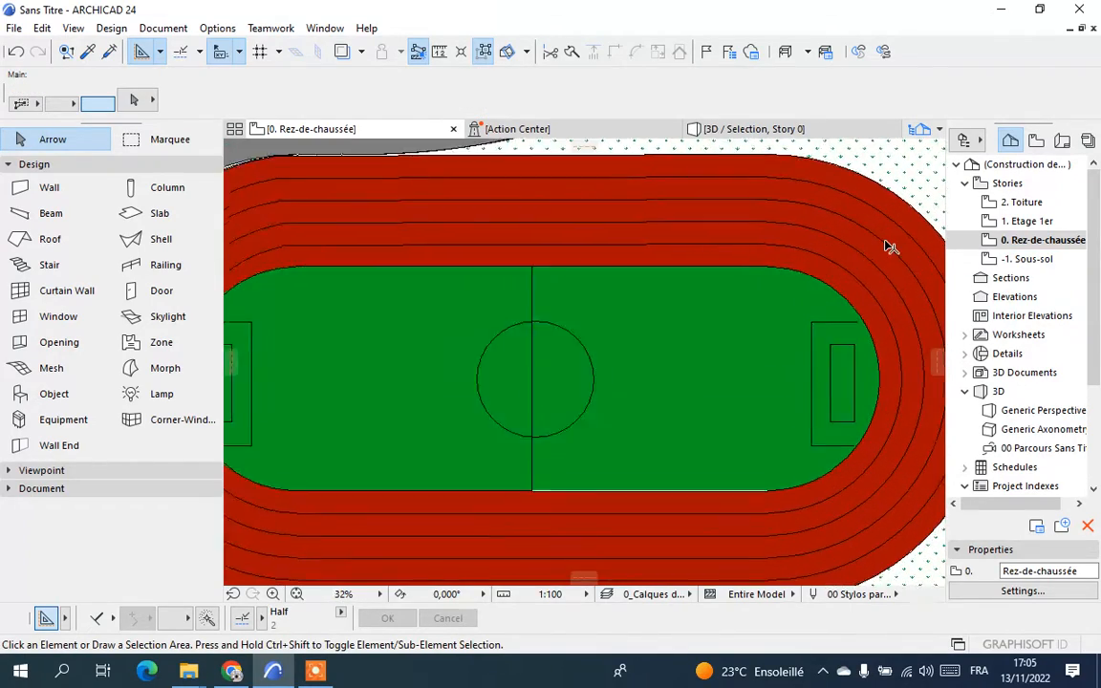
pyautogui.click(877, 246)
pyautogui.scroll(-7, 878, 246)
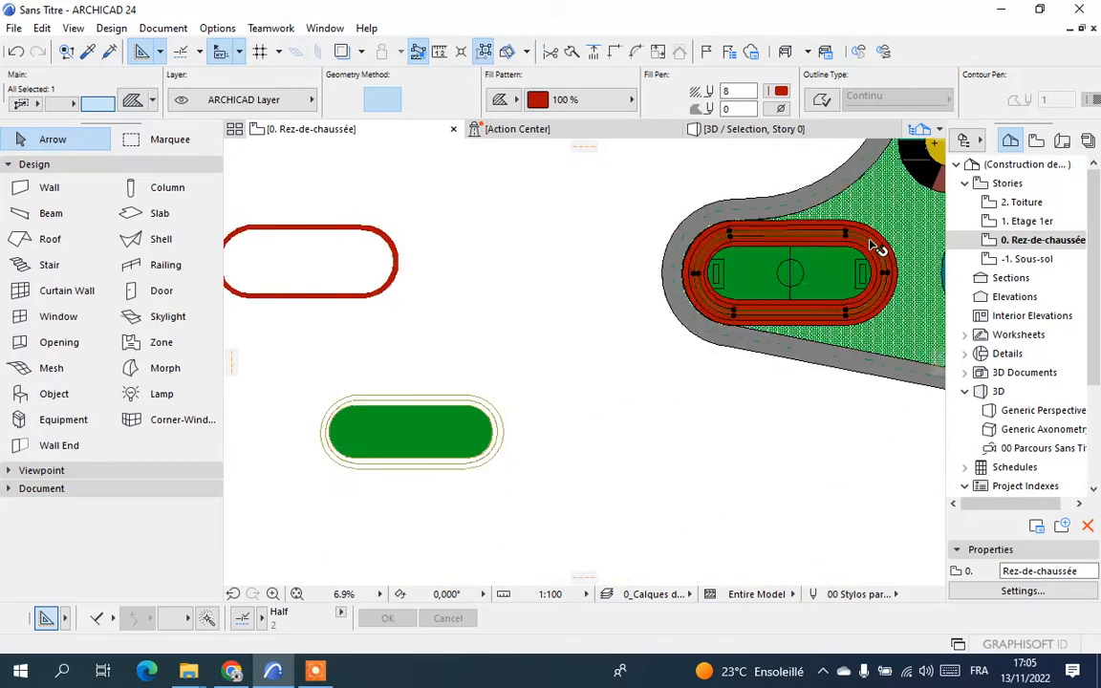
pyautogui.scroll(2, 871, 245)
pyautogui.rightClick(468, 221)
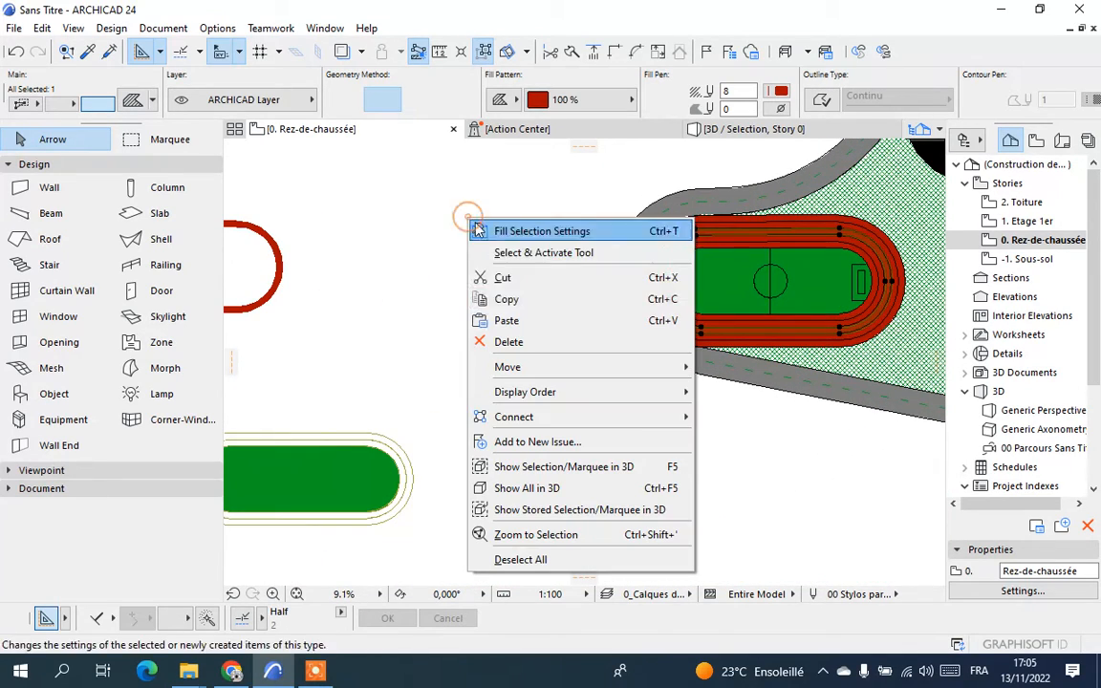
pyautogui.moveTo(530, 371)
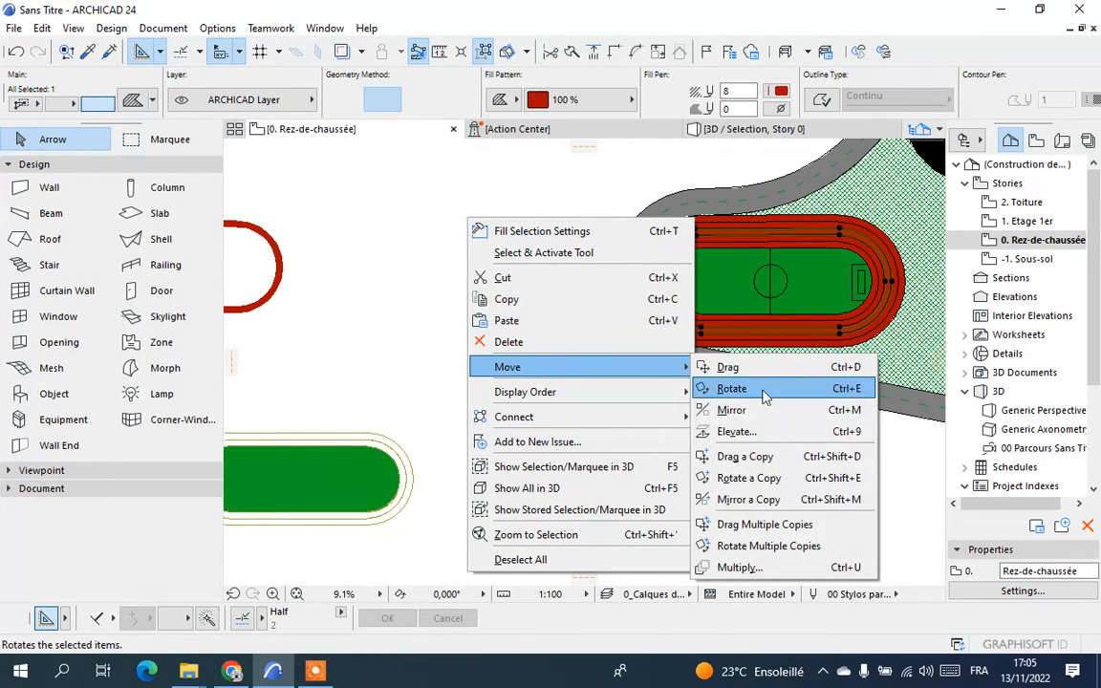
pyautogui.click(799, 460)
pyautogui.click(828, 232)
pyautogui.scroll(-2, 839, 232)
pyautogui.scroll(-1, 841, 235)
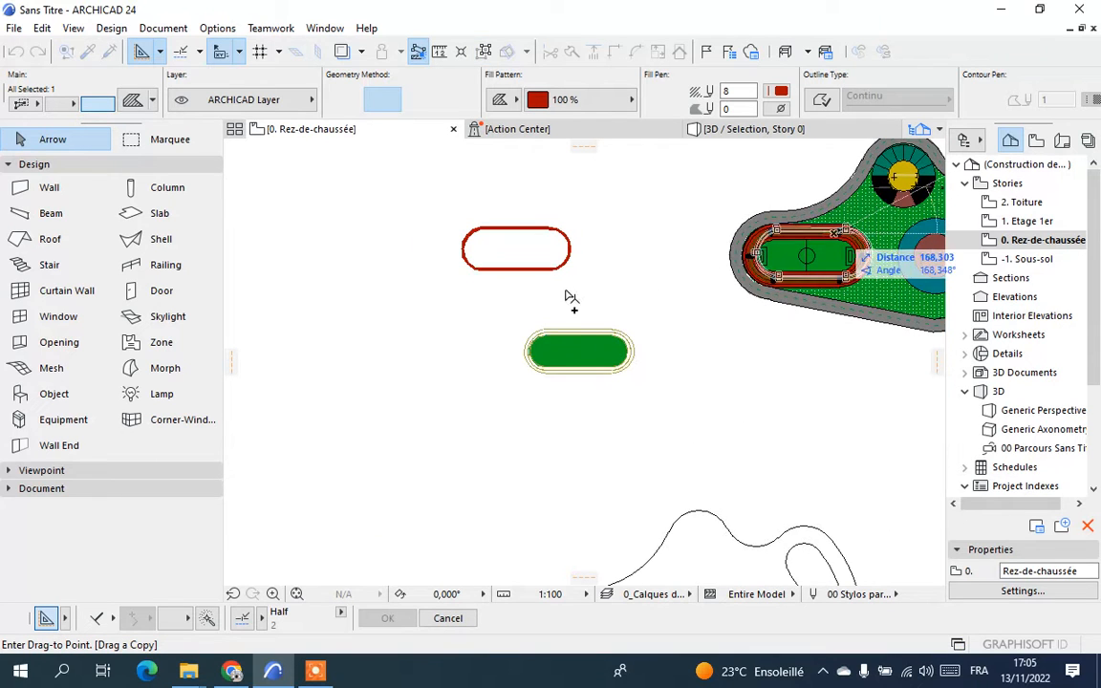
pyautogui.click(420, 327)
# Delete the earlier second-lane fill copy lying north of the new third-lane copy and the pitch mesh
pyautogui.moveTo(606, 219); pyautogui.dragTo(478, 268)
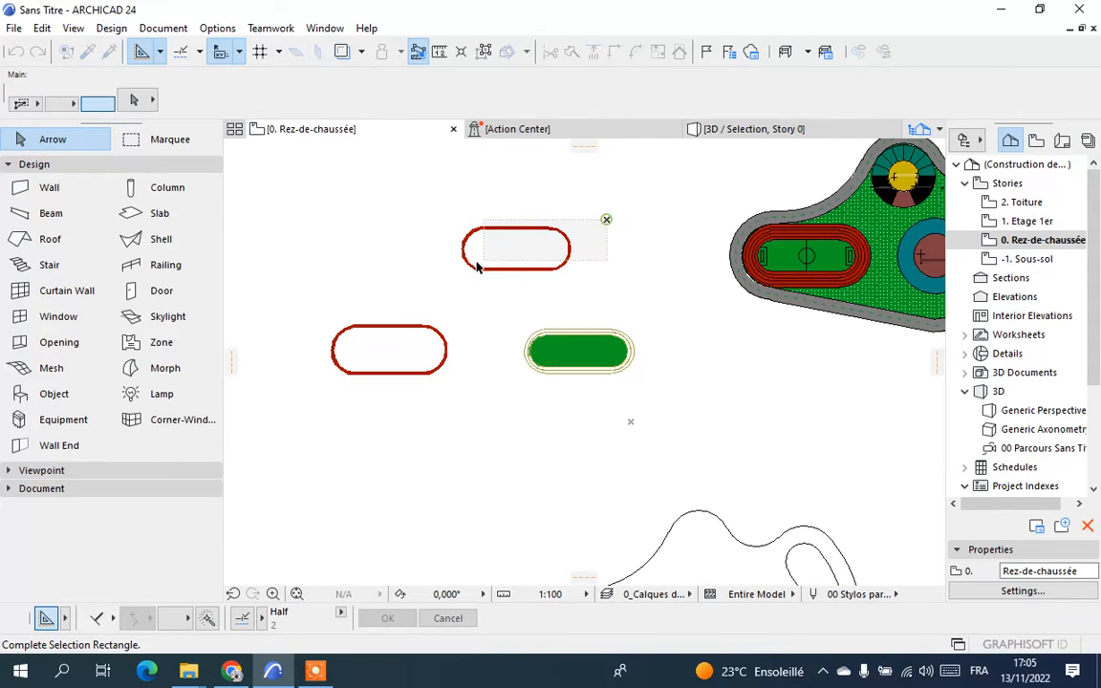
pyautogui.click(448, 281)
pyautogui.rightClick(413, 253)
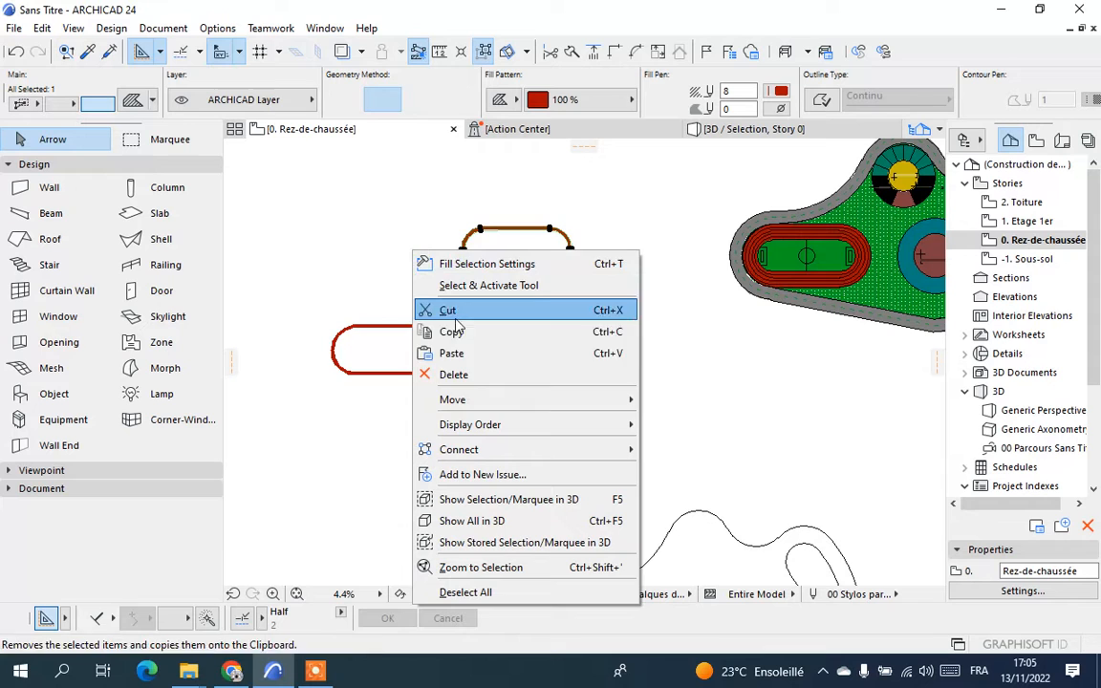
pyautogui.click(472, 386)
# Create a mesh from the outer outline of the copied third-lane fill with the Magic Wand
pyautogui.scroll(2, 383, 340)
pyautogui.scroll(2, 535, 363)
pyautogui.scroll(-2, 477, 417)
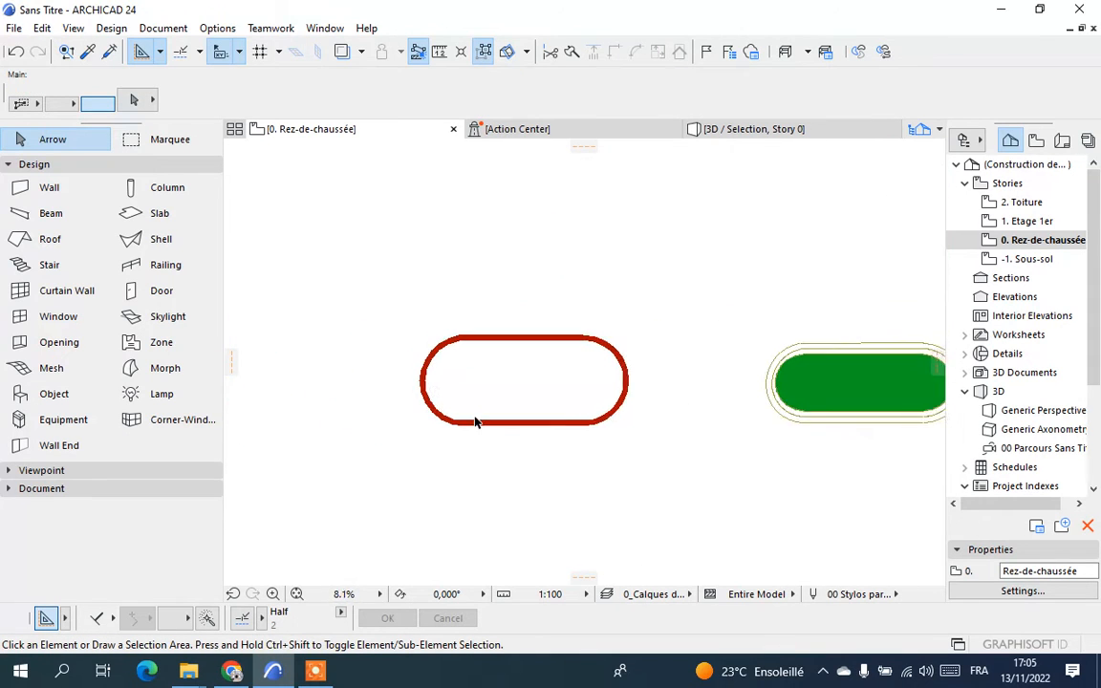
pyautogui.scroll(1, 559, 381)
pyautogui.scroll(1, 560, 381)
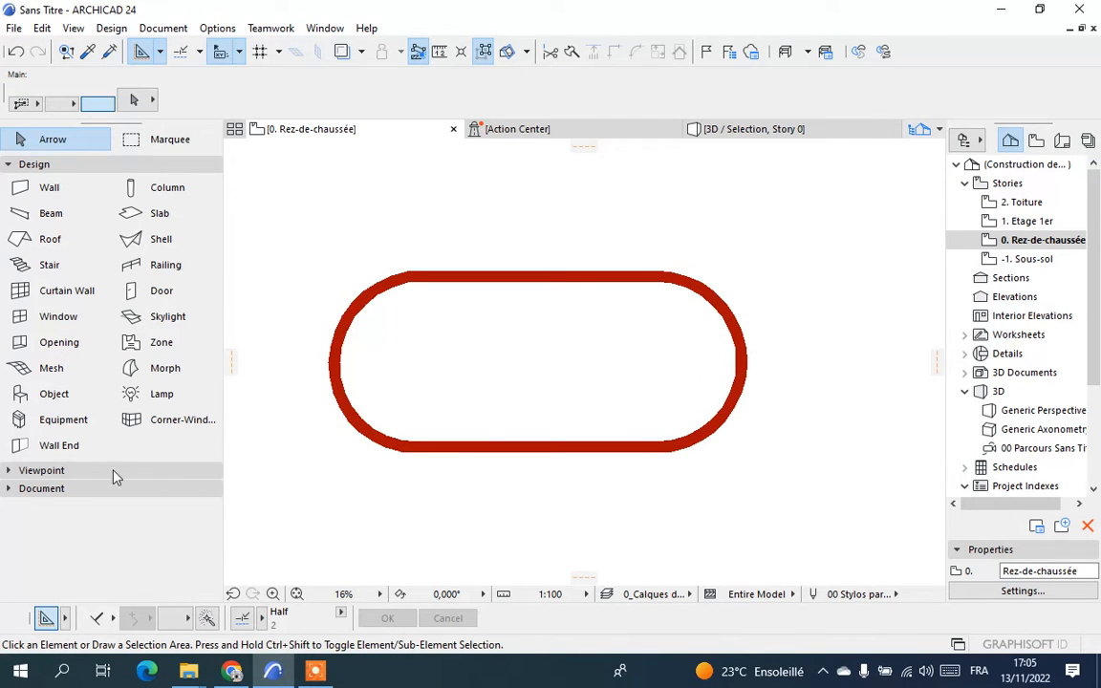
pyautogui.click(46, 366)
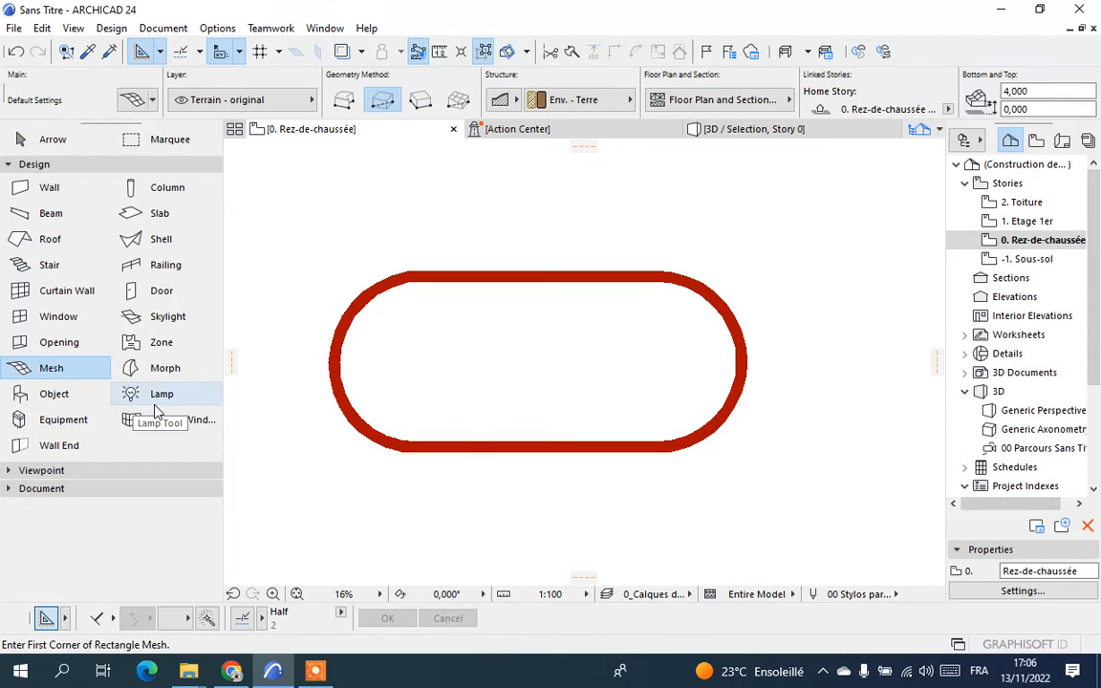
pyautogui.scroll(1, 318, 565)
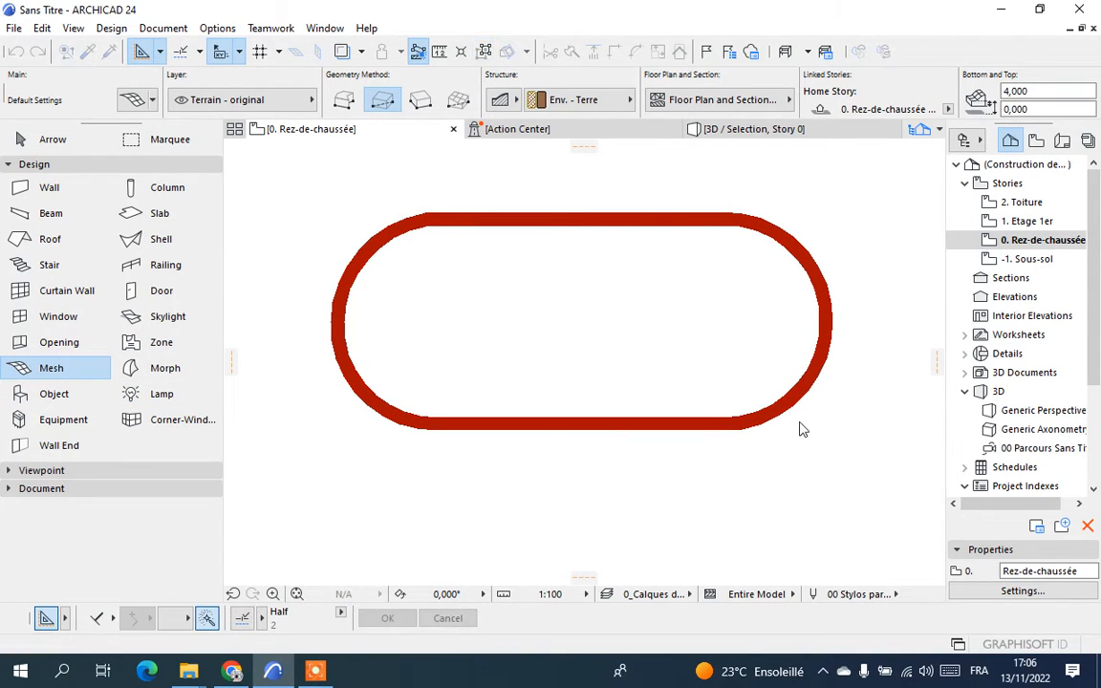
pyautogui.click(799, 390)
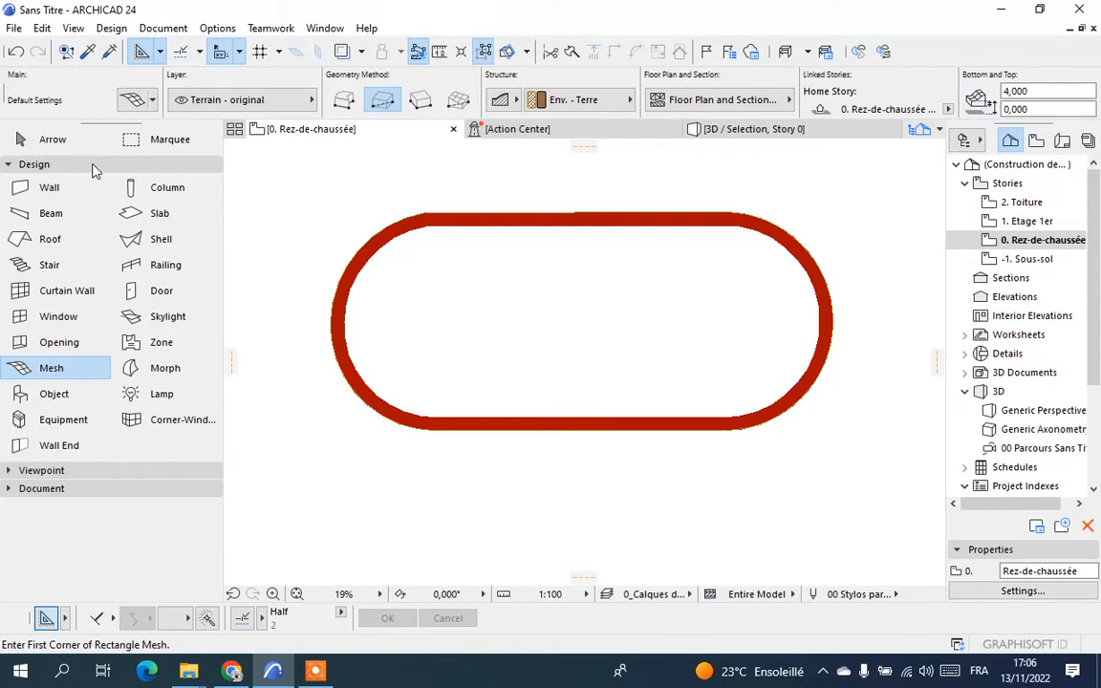
# Select the new third-lane mesh and subtract the area inside the lane's inner outline from it with the Magic Wand
pyautogui.click(58, 140)
pyautogui.click(506, 277)
pyautogui.scroll(1, 524, 154)
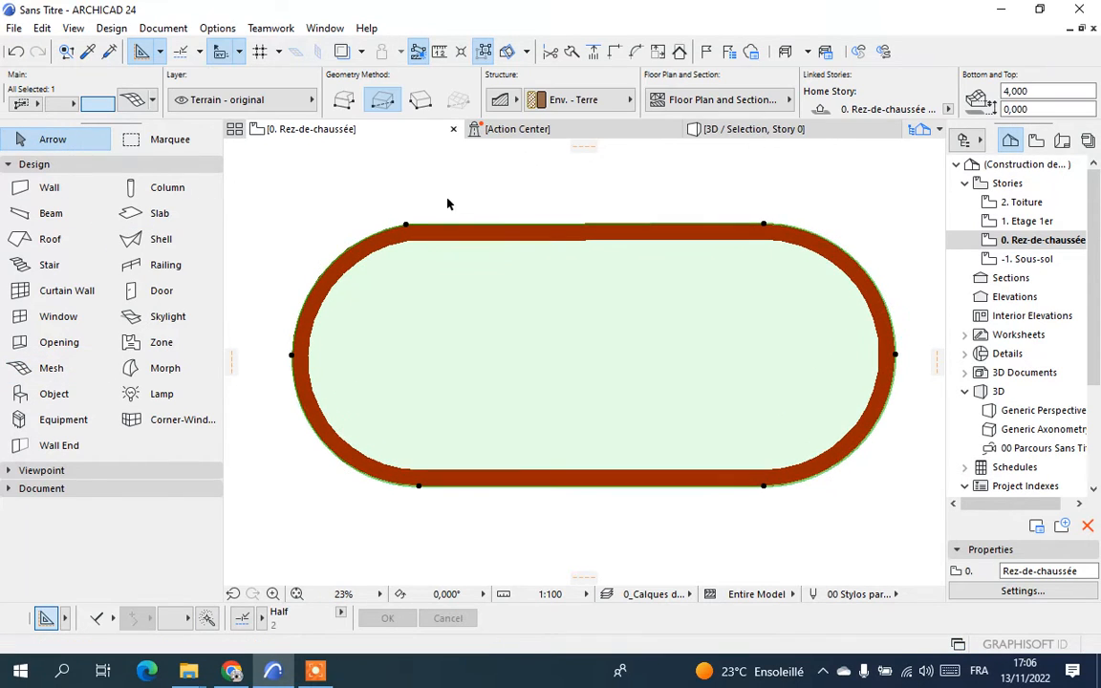
pyautogui.click(408, 229)
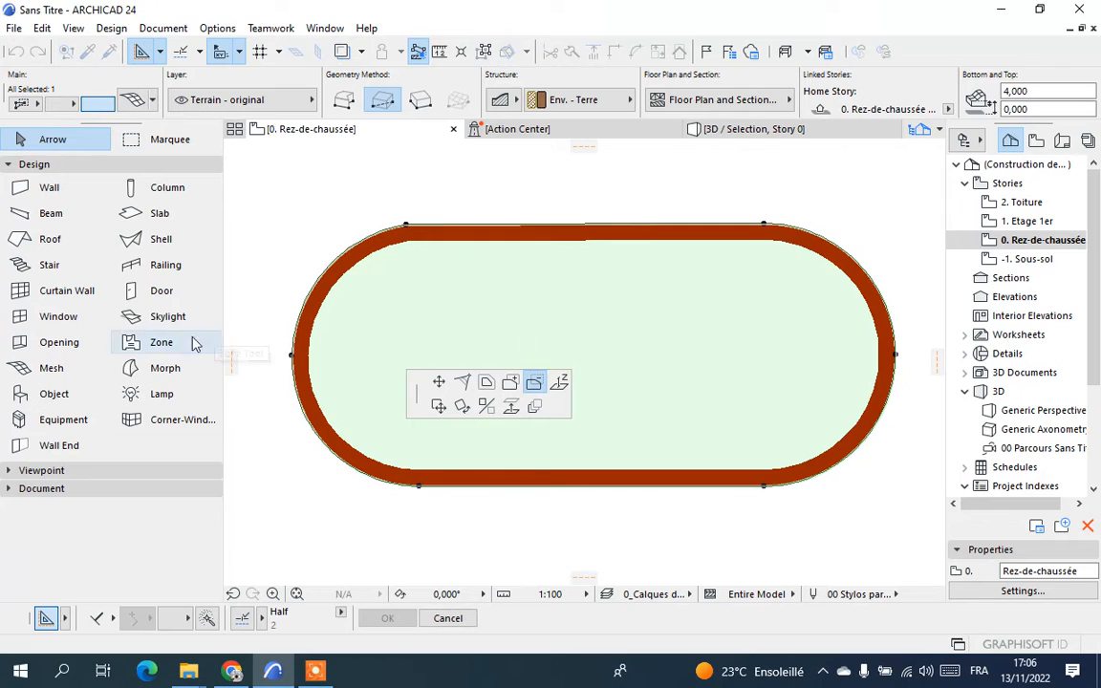
pyautogui.press('Escape')
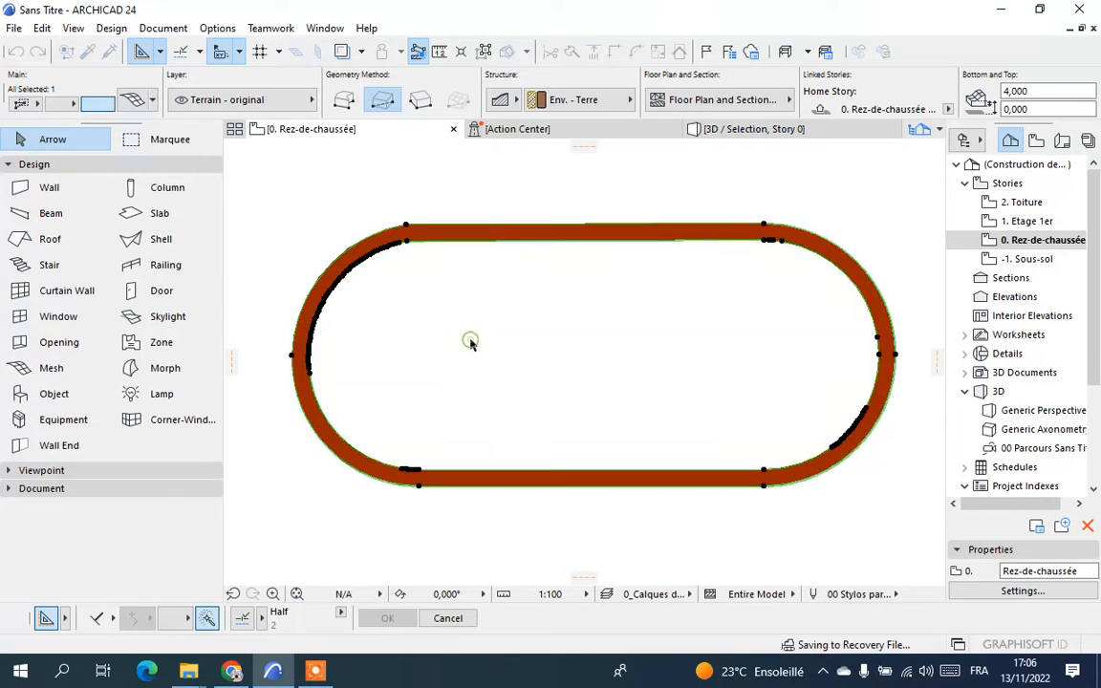
# Drag the third-lane mesh by its inner east-end node onto the east end of the second-lane mesh's outer outline, and deselect it
pyautogui.scroll(-3, 393, 322)
pyautogui.rightClick(610, 216)
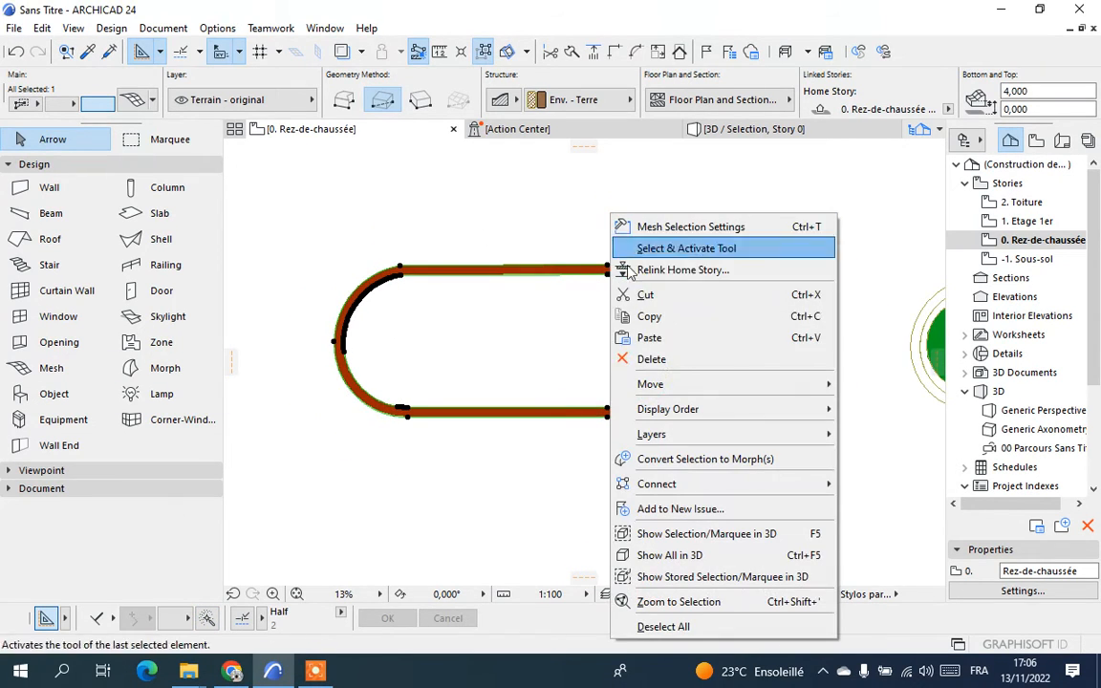
pyautogui.moveTo(650, 383)
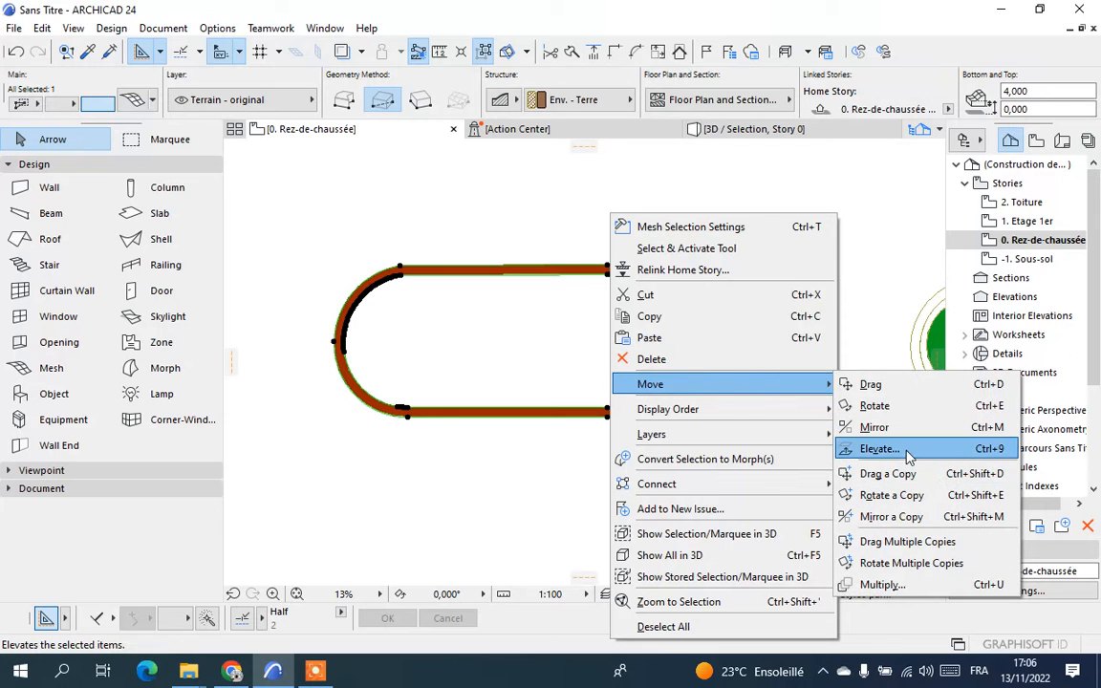
pyautogui.click(870, 385)
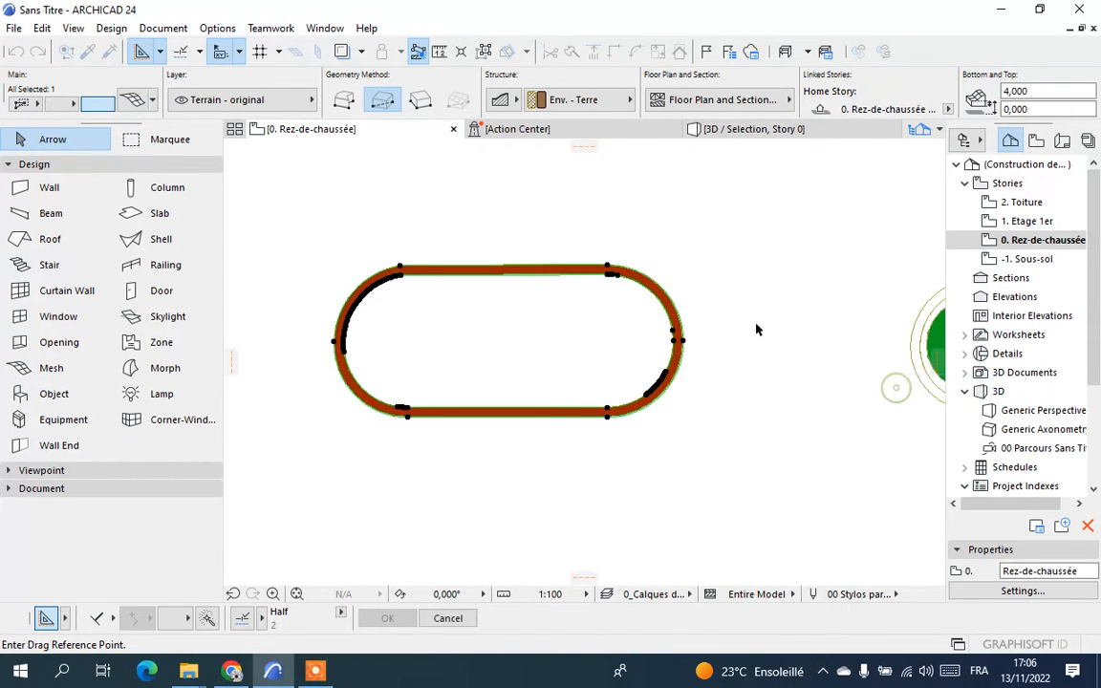
pyautogui.scroll(5, 756, 327)
pyautogui.click(604, 353)
pyautogui.scroll(-6, 576, 339)
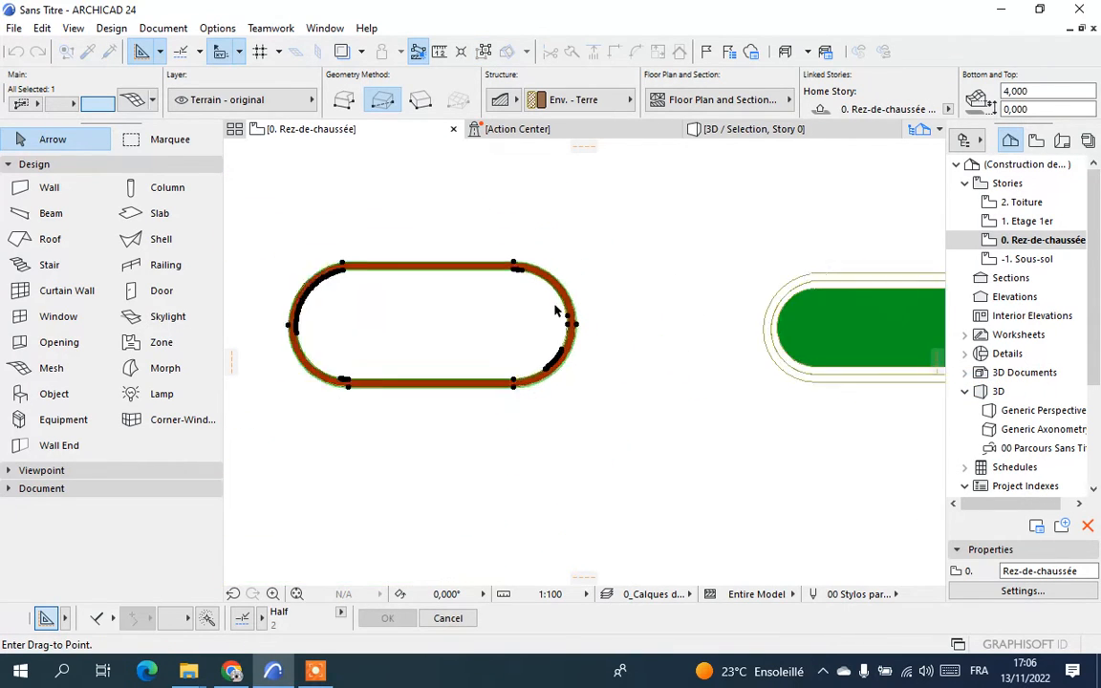
pyautogui.scroll(5, 799, 319)
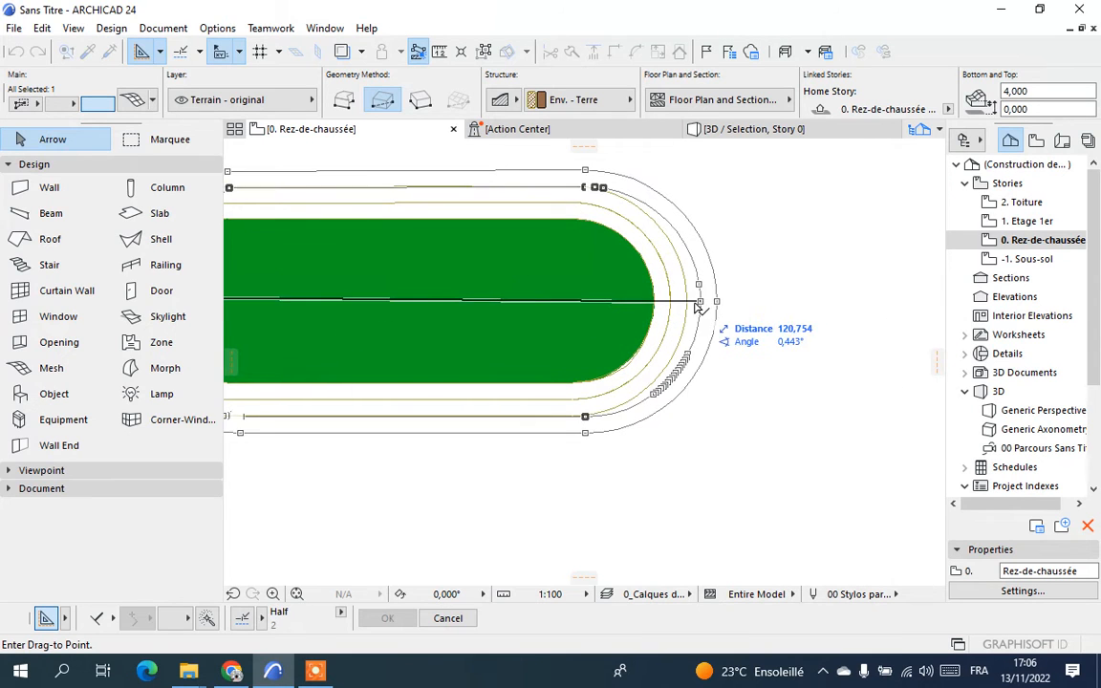
pyautogui.click(688, 302)
pyautogui.scroll(-3, 535, 335)
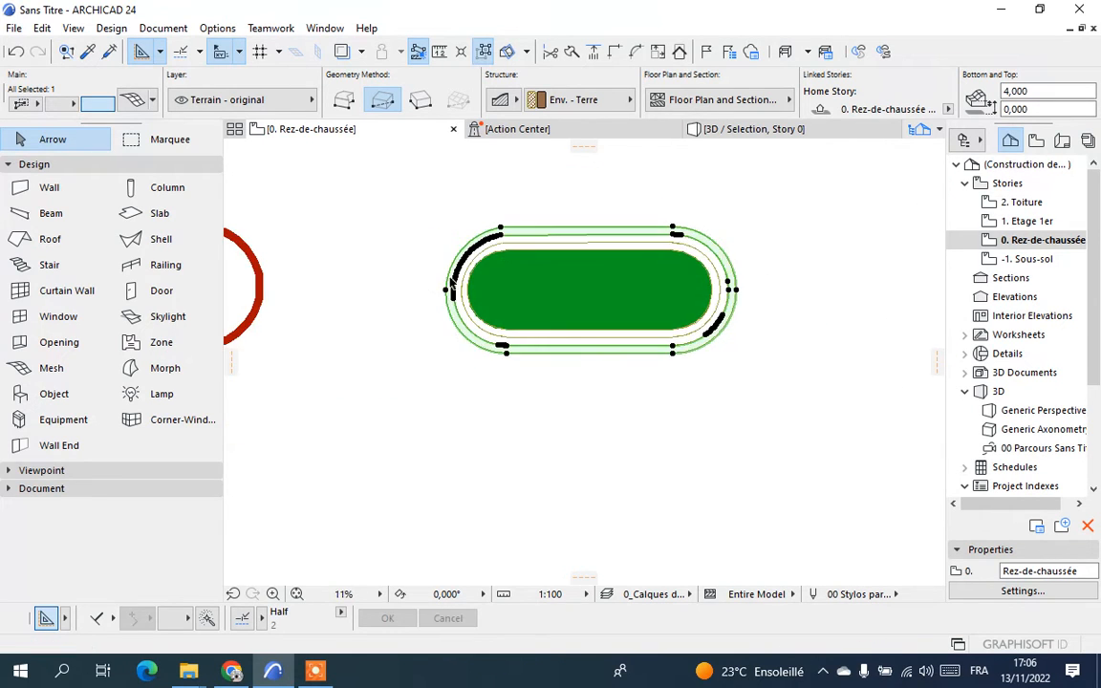
pyautogui.scroll(5, 472, 271)
pyautogui.press('Escape')
pyautogui.scroll(-5, 441, 382)
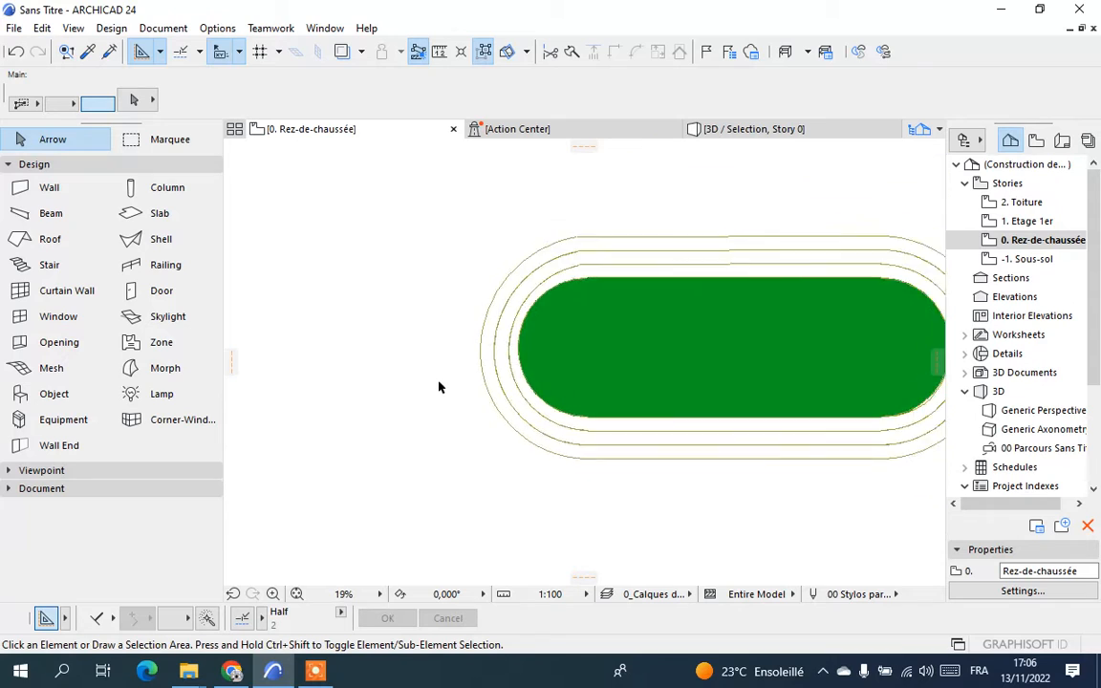
pyautogui.scroll(-2, 444, 370)
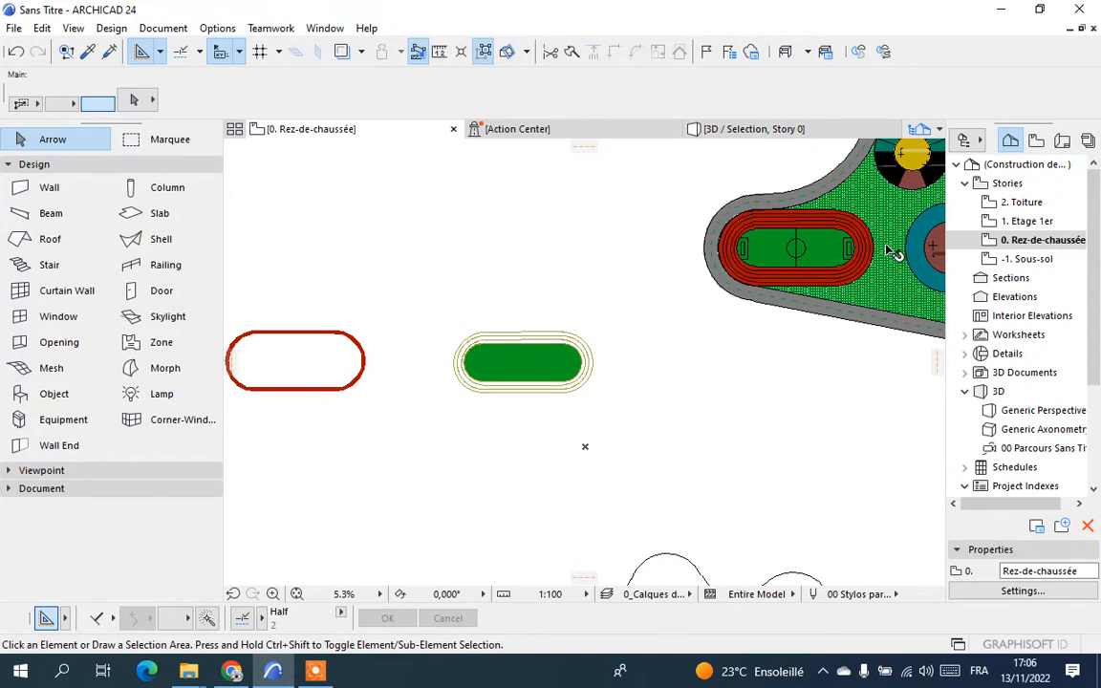
pyautogui.scroll(5, 585, 363)
pyautogui.scroll(-5, 592, 363)
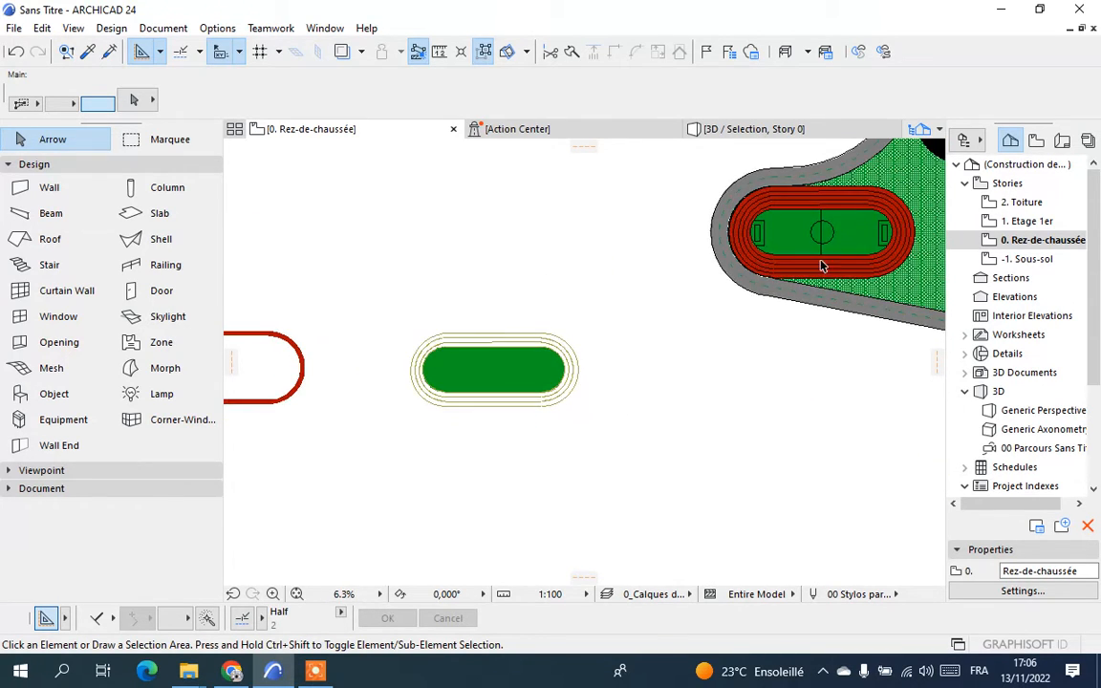
pyautogui.scroll(5, 820, 265)
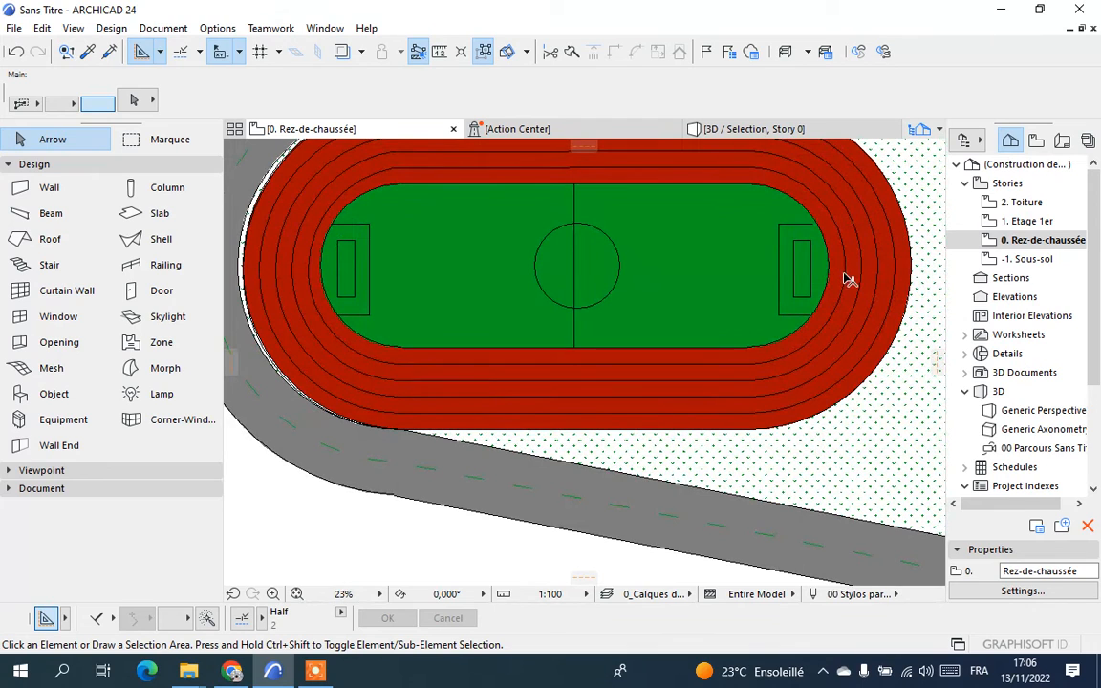
pyautogui.click(889, 297)
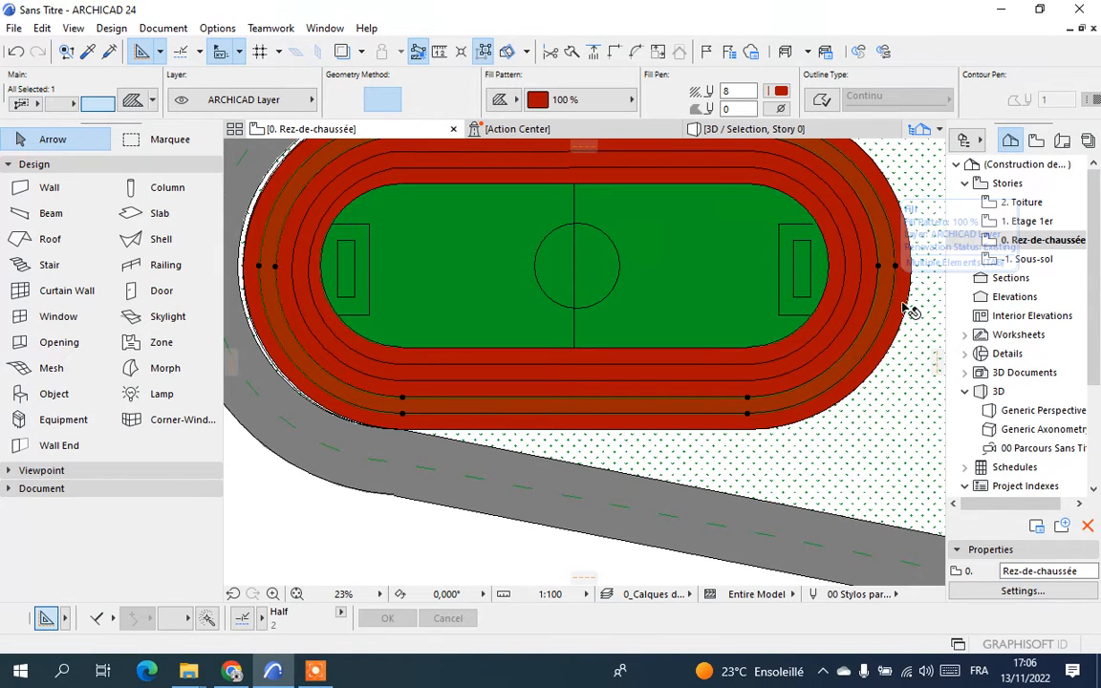
pyautogui.keyDown('shift'); pyautogui.click(878, 306); pyautogui.keyUp('shift')
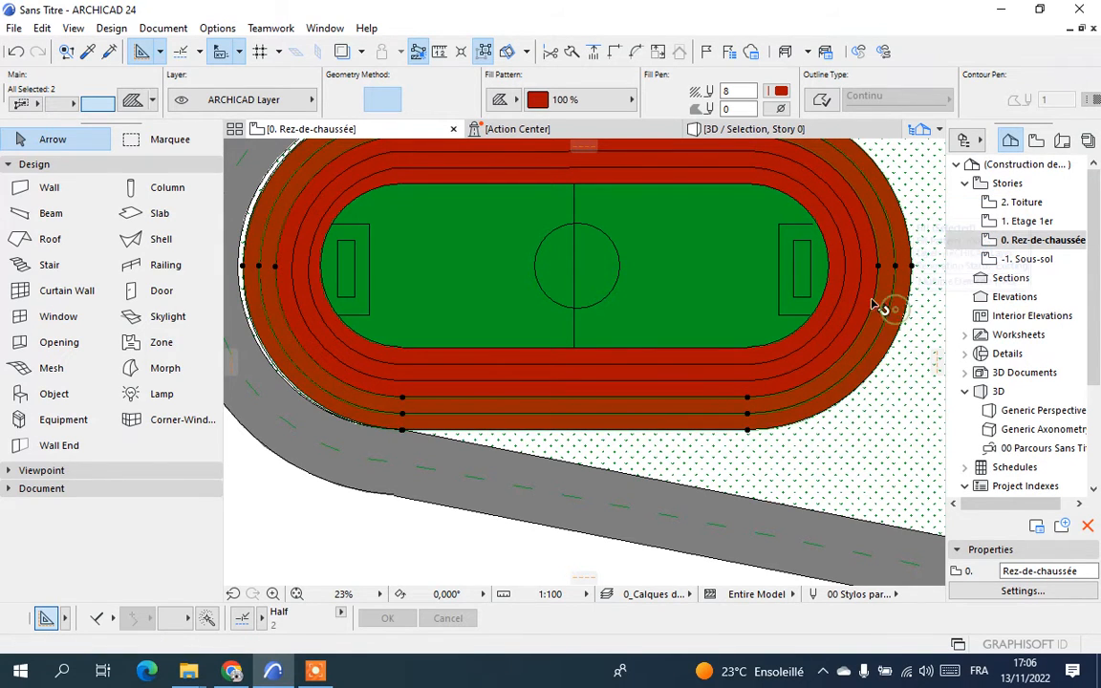
pyautogui.rightClick(879, 306)
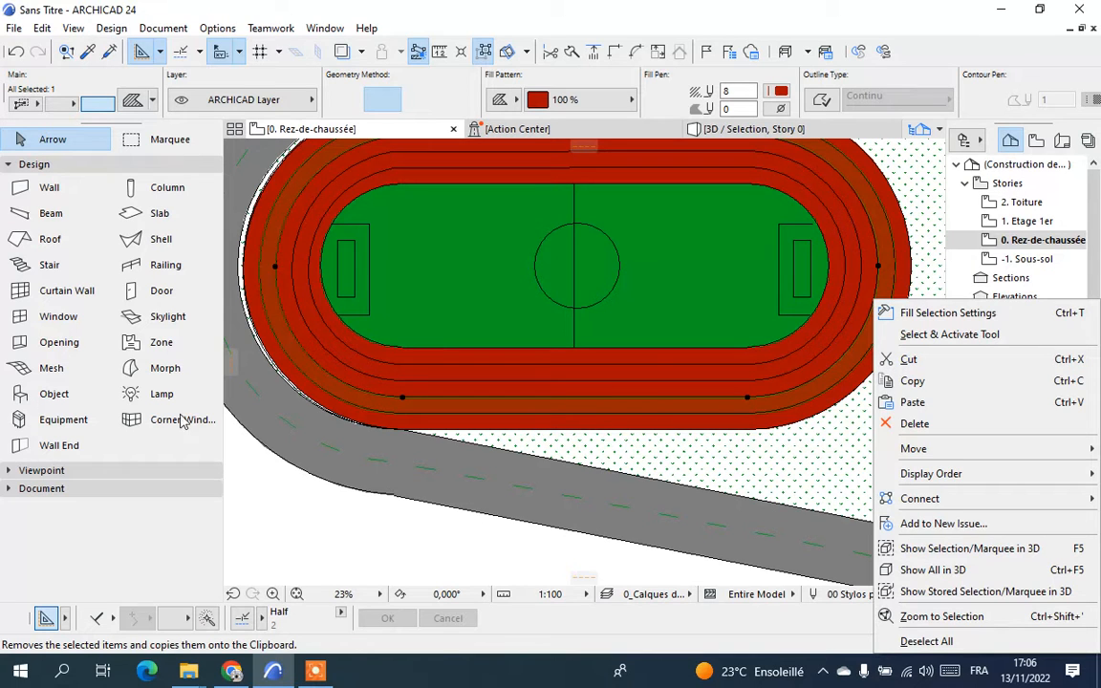
pyautogui.click(276, 491)
pyautogui.click(245, 473)
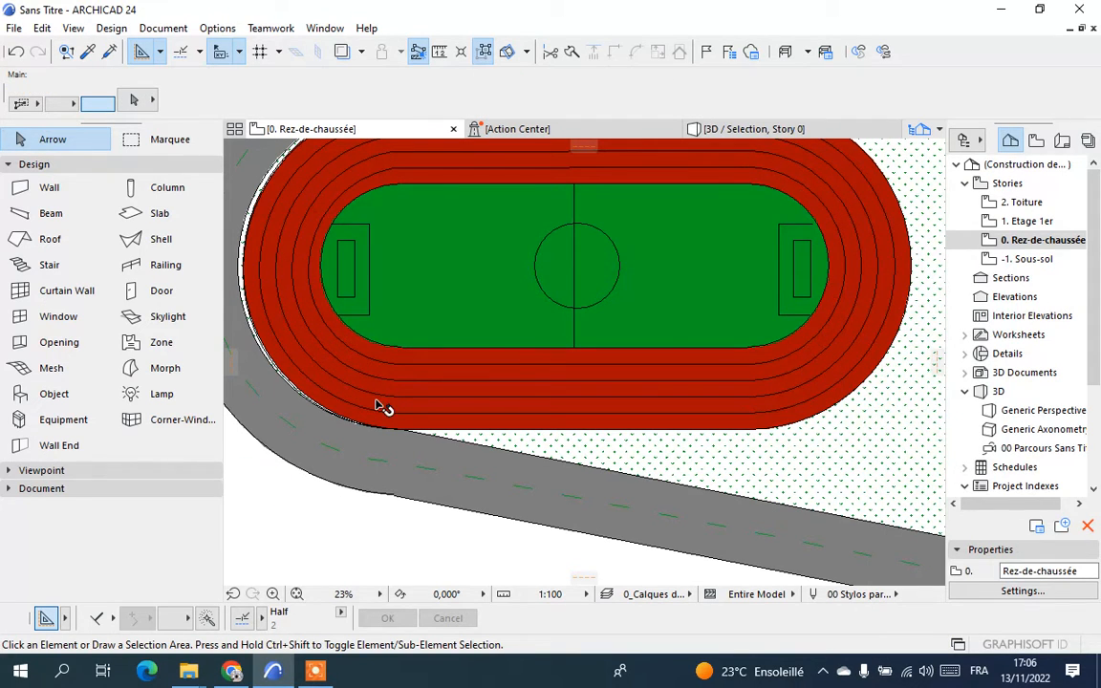
# Drag a copy of the fourth- and fifth-lane fills from the stadium to the empty area northwest of the third-lane copy, and deselect them
pyautogui.click(382, 407)
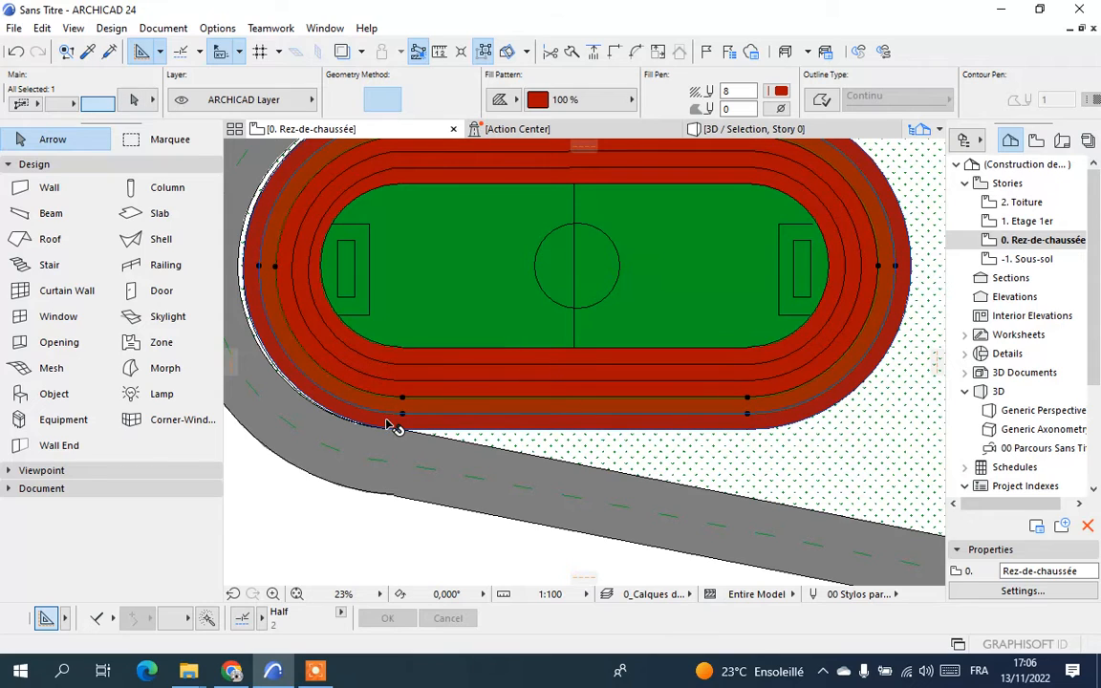
pyautogui.keyDown('shift'); pyautogui.click(385, 426); pyautogui.keyUp('shift')
pyautogui.scroll(-3, 640, 400)
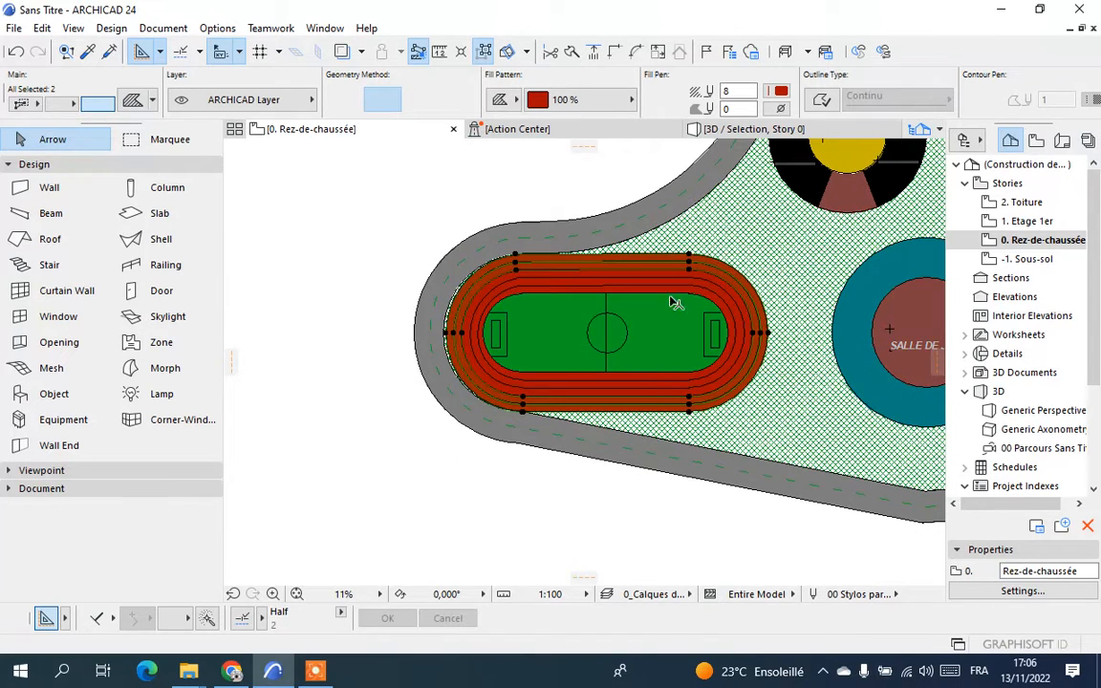
pyautogui.rightClick(353, 189)
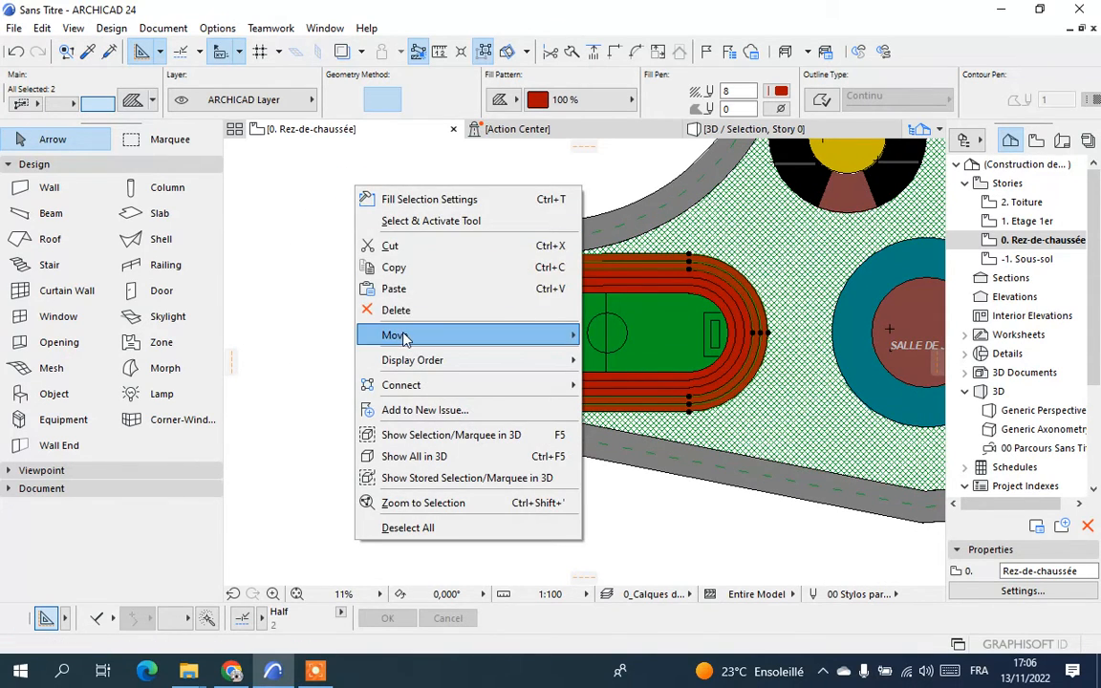
pyautogui.moveTo(477, 339)
pyautogui.click(632, 424)
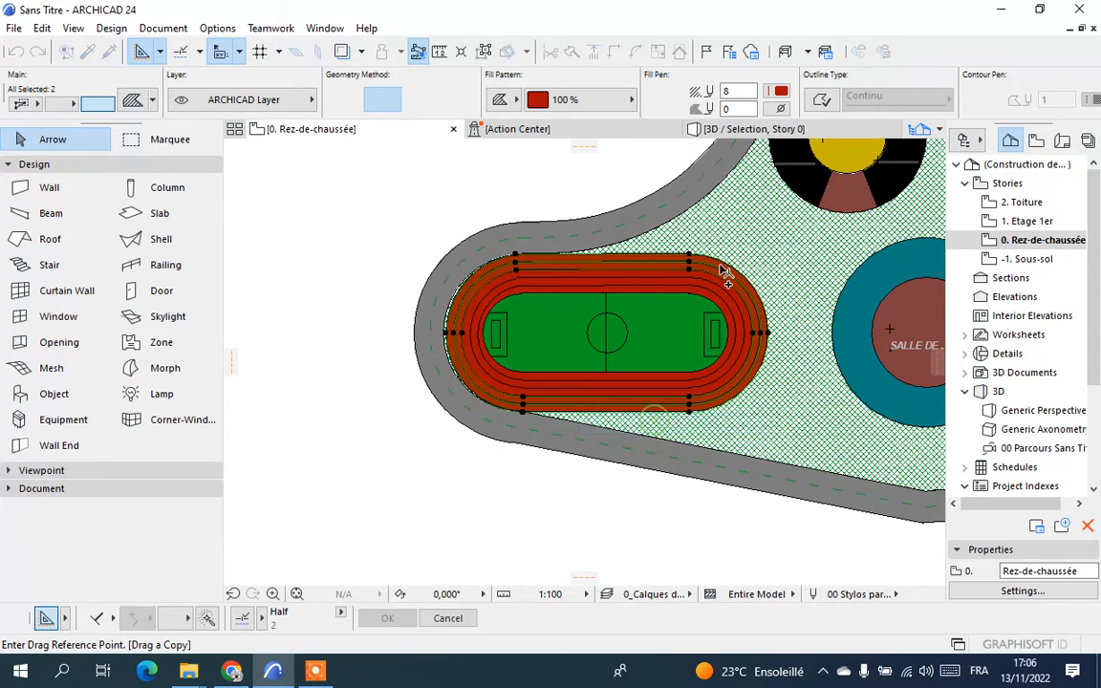
pyautogui.click(734, 268)
pyautogui.scroll(-6, 739, 270)
pyautogui.scroll(3, 473, 270)
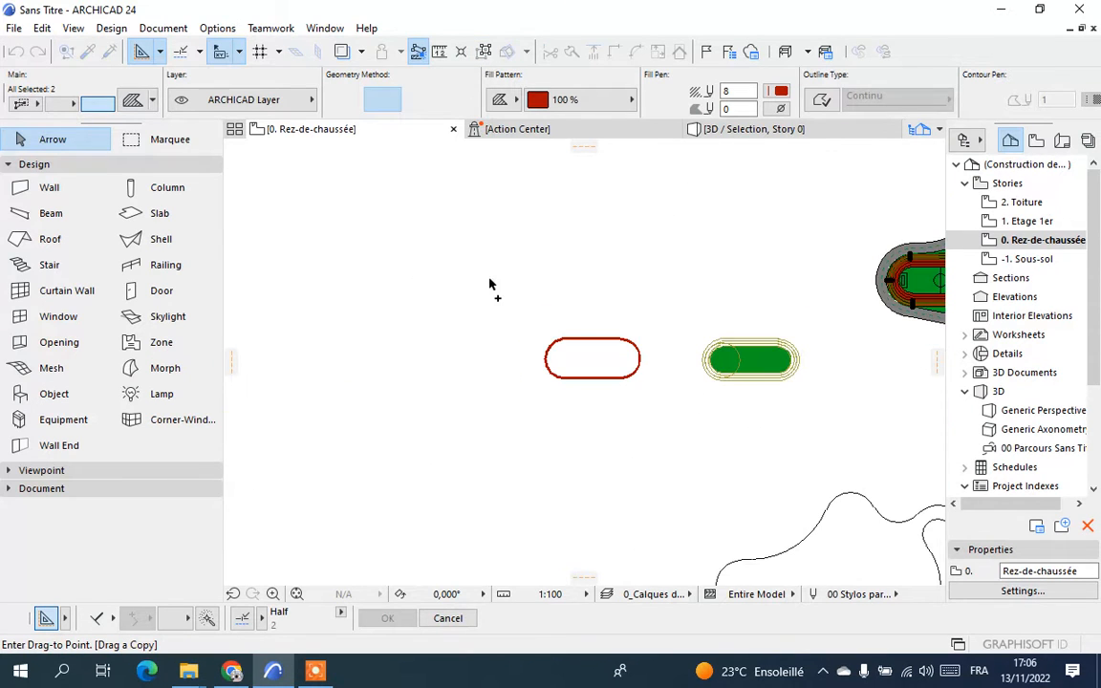
pyautogui.click(469, 286)
pyautogui.scroll(1, 435, 309)
pyautogui.click(533, 291)
pyautogui.click(655, 300)
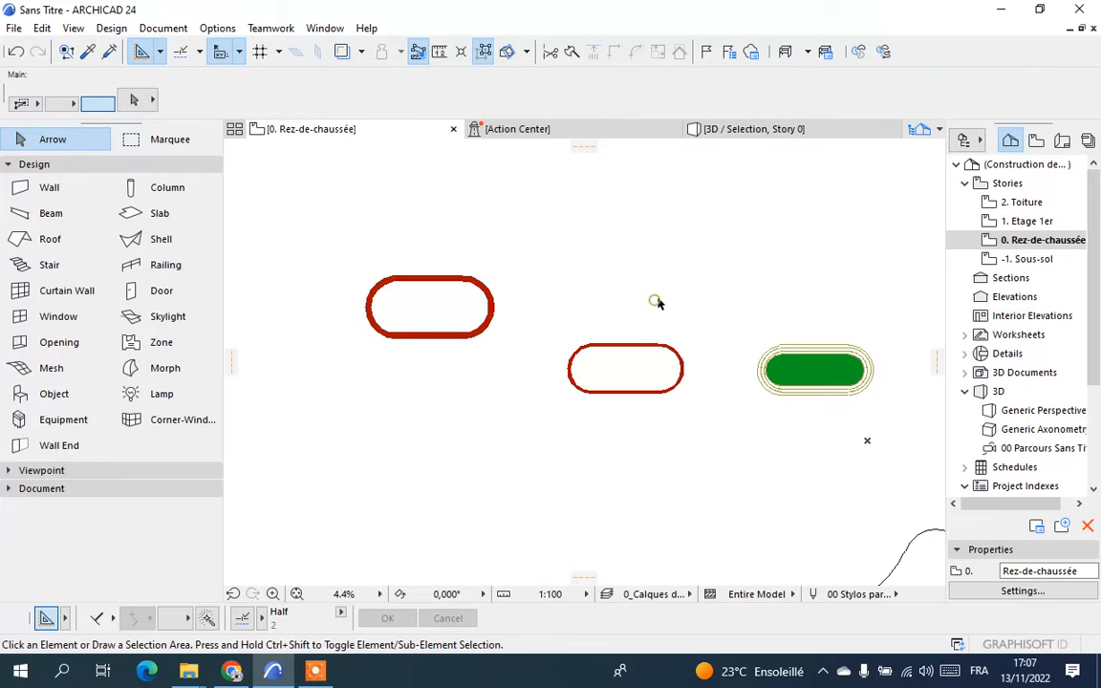
# Delete the earlier third-lane fill copy lying between the new fill copies and the pitch mesh
pyautogui.moveTo(708, 308); pyautogui.dragTo(617, 390)
pyautogui.click(617, 390)
pyautogui.rightClick(594, 251)
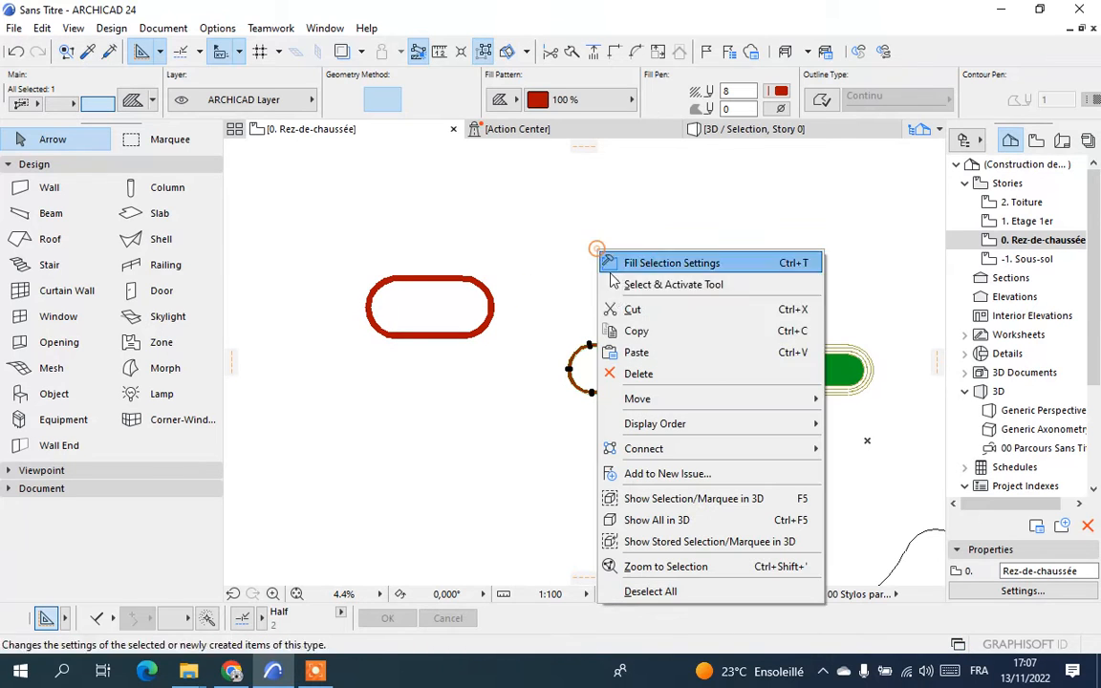
pyautogui.click(636, 373)
# Move the copied fourth-lane fill southeast, clear of the fifth-lane copy that surrounds it, and deselect it
pyautogui.scroll(5, 492, 340)
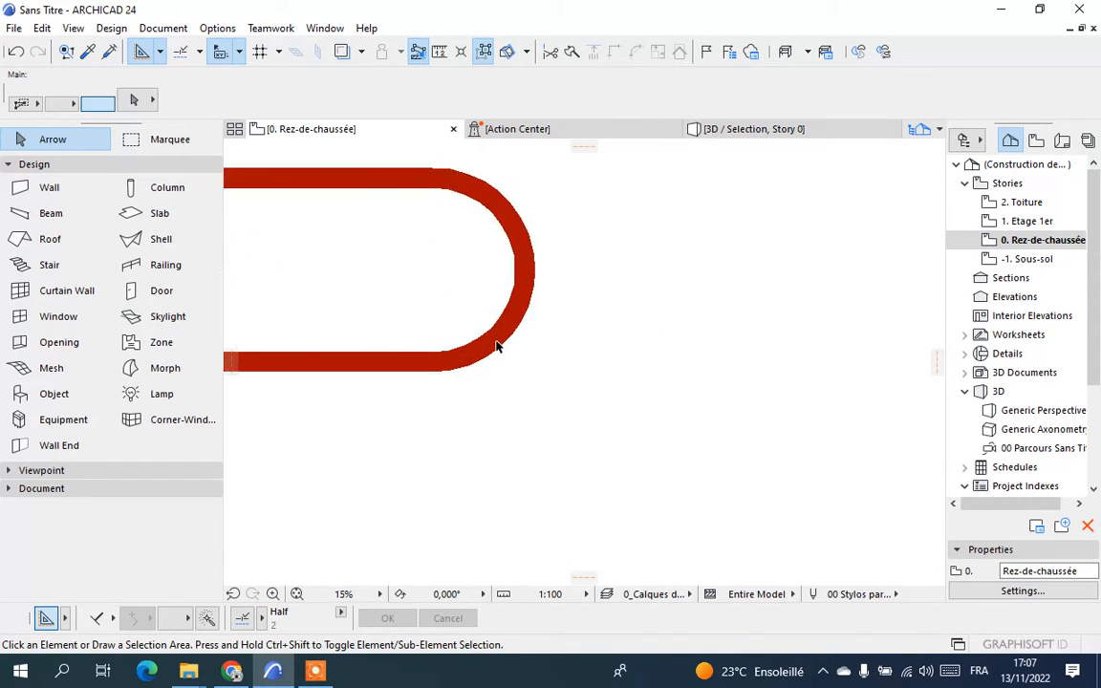
pyautogui.click(496, 335)
pyautogui.scroll(-4, 492, 315)
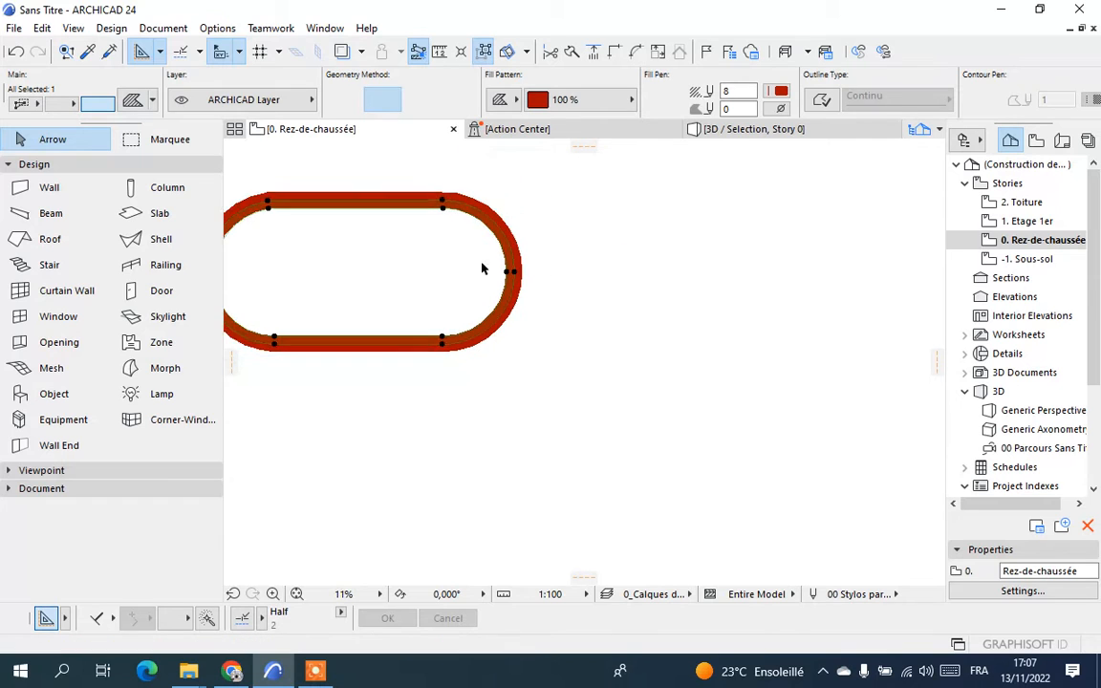
pyautogui.rightClick(555, 225)
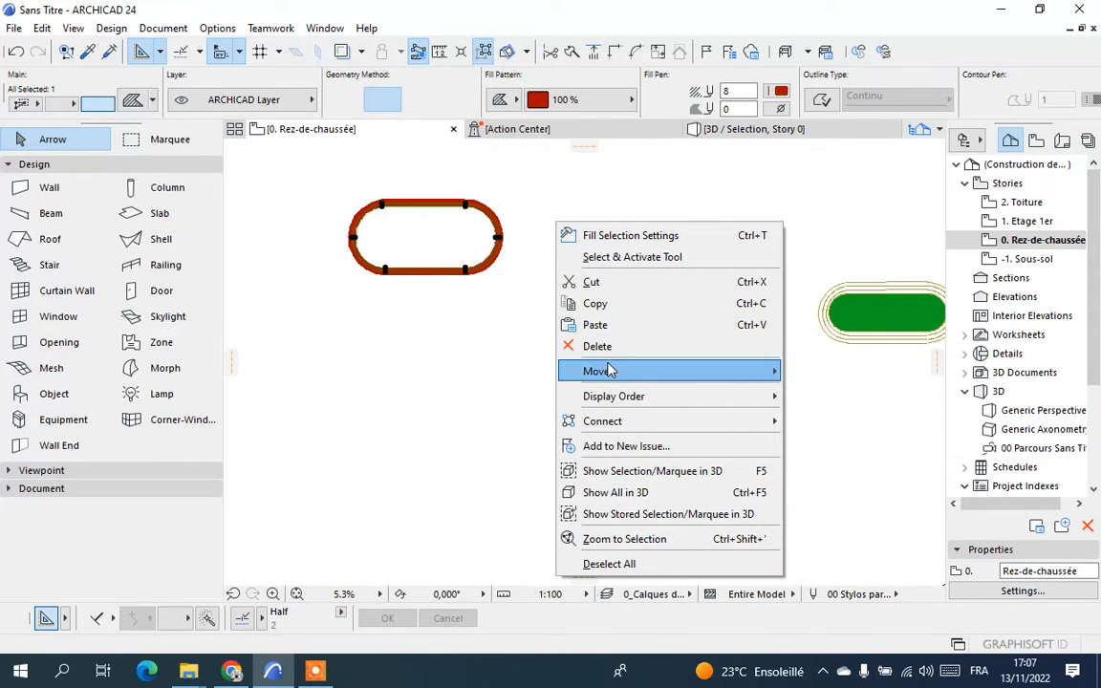
pyautogui.moveTo(630, 378)
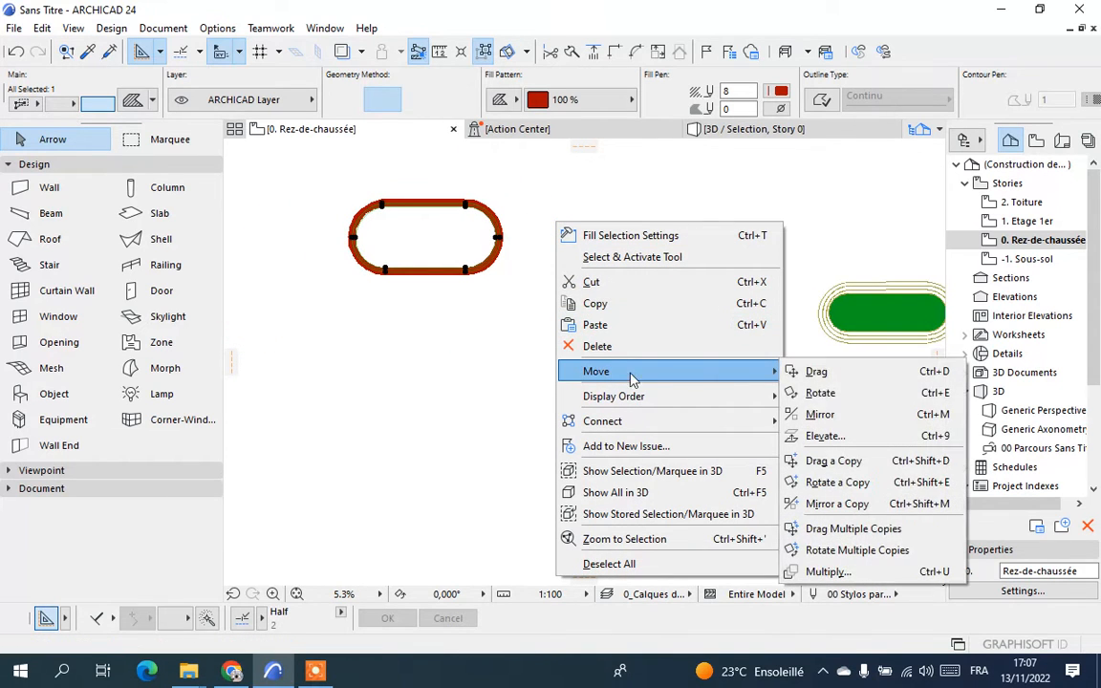
pyautogui.click(816, 371)
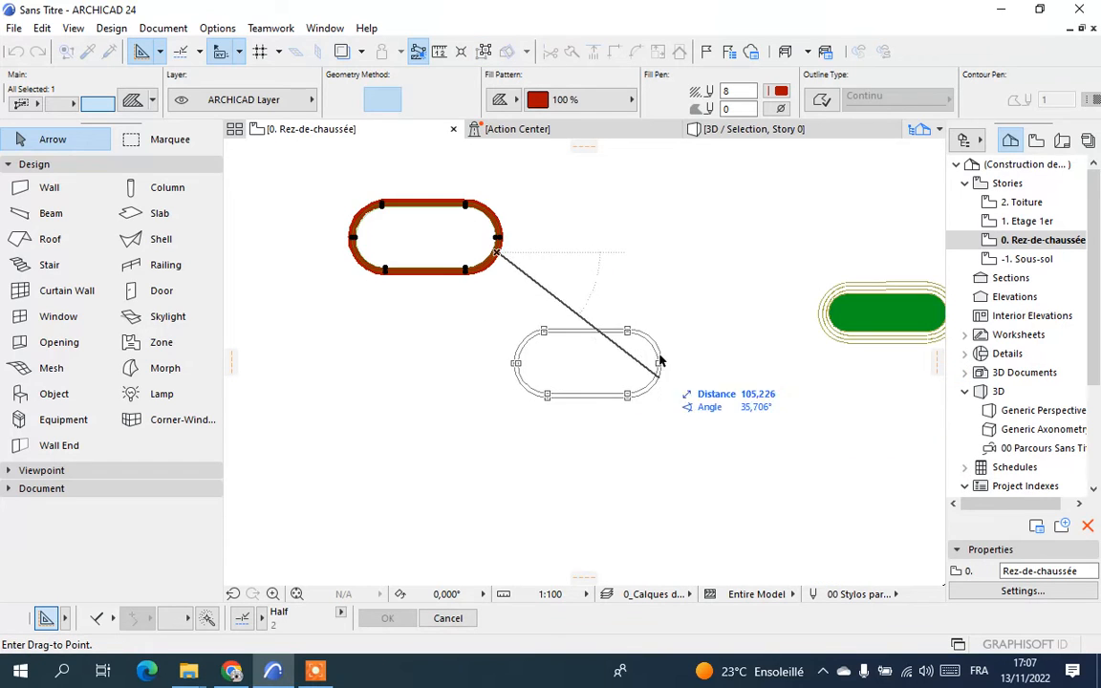
pyautogui.click(659, 363)
pyautogui.scroll(2, 526, 277)
pyautogui.click(564, 282)
# Create a mesh from the outer outline of the copied fourth-lane fill with the Magic Wand
pyautogui.scroll(2, 534, 286)
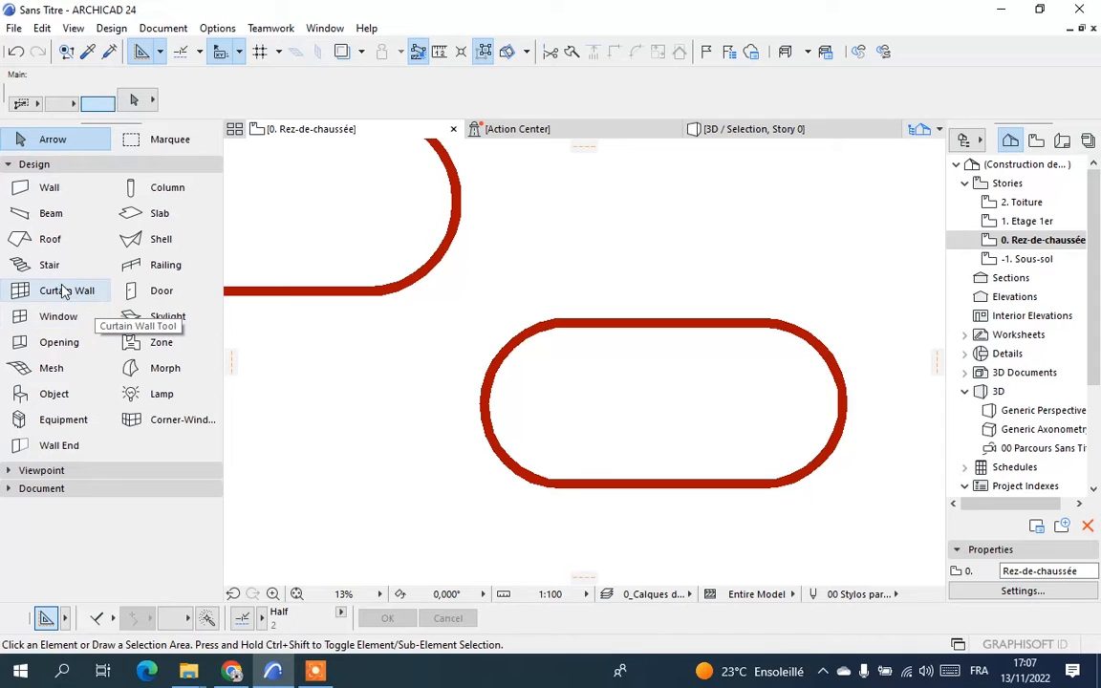
pyautogui.click(48, 366)
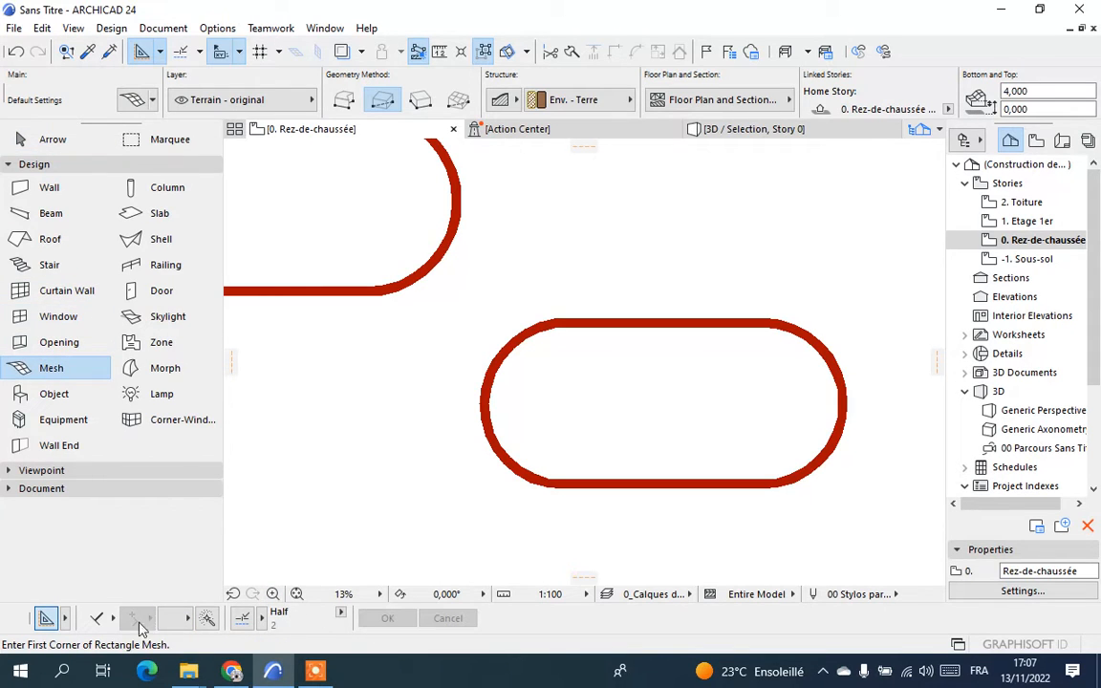
pyautogui.click(206, 619)
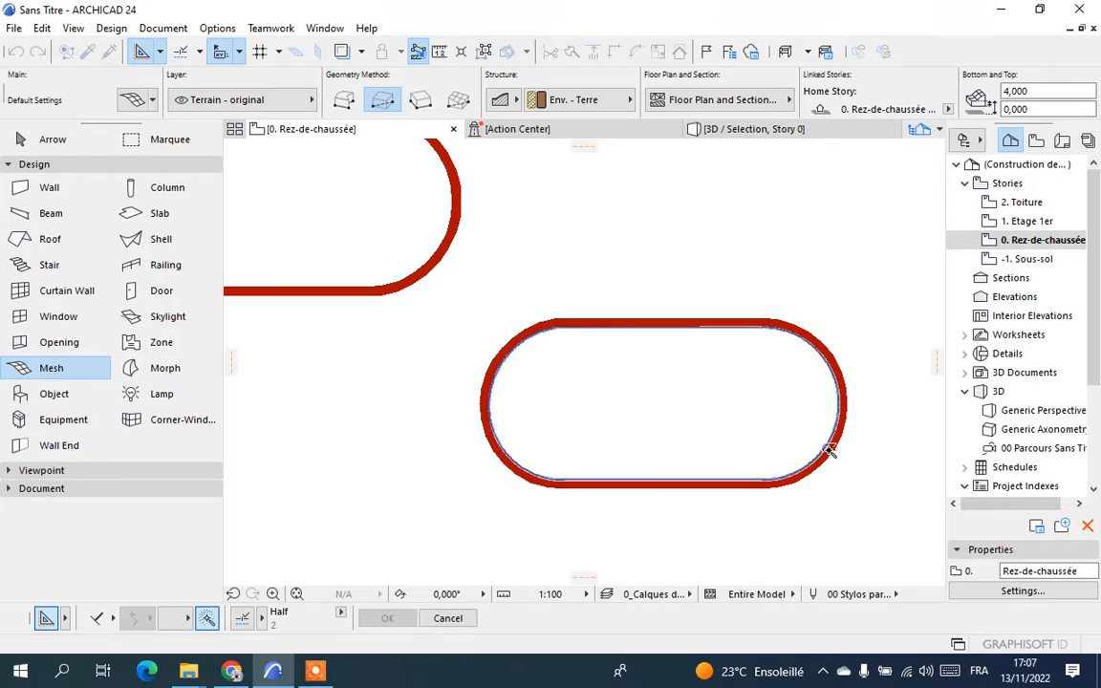
pyautogui.scroll(2, 832, 449)
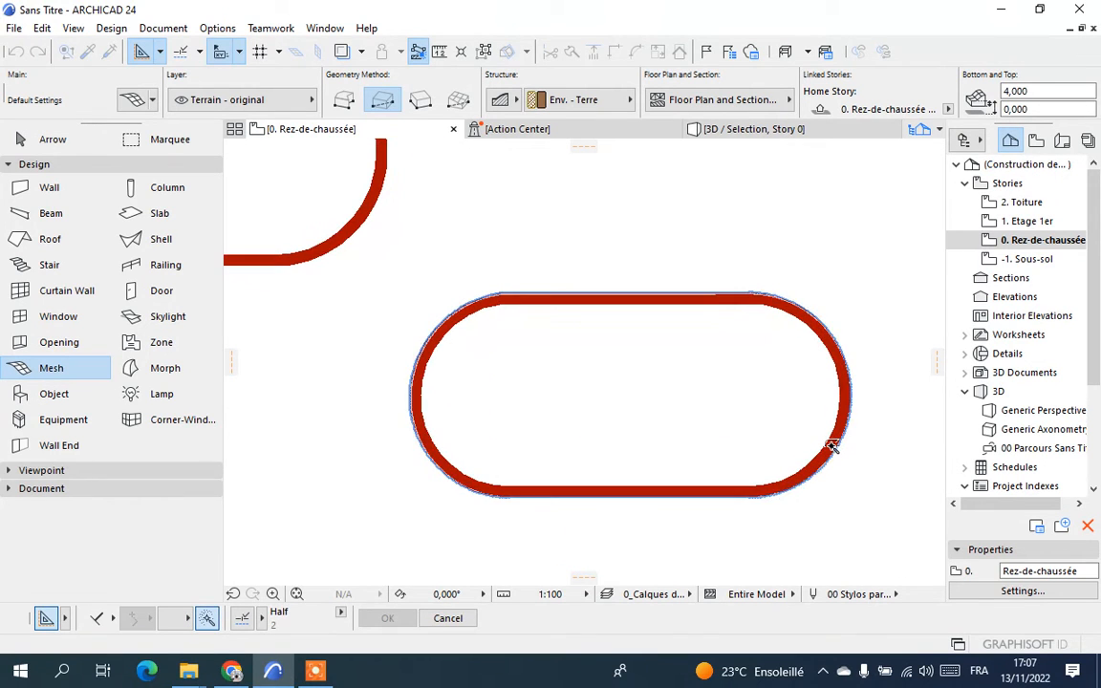
pyautogui.click(830, 445)
pyautogui.scroll(-2, 660, 348)
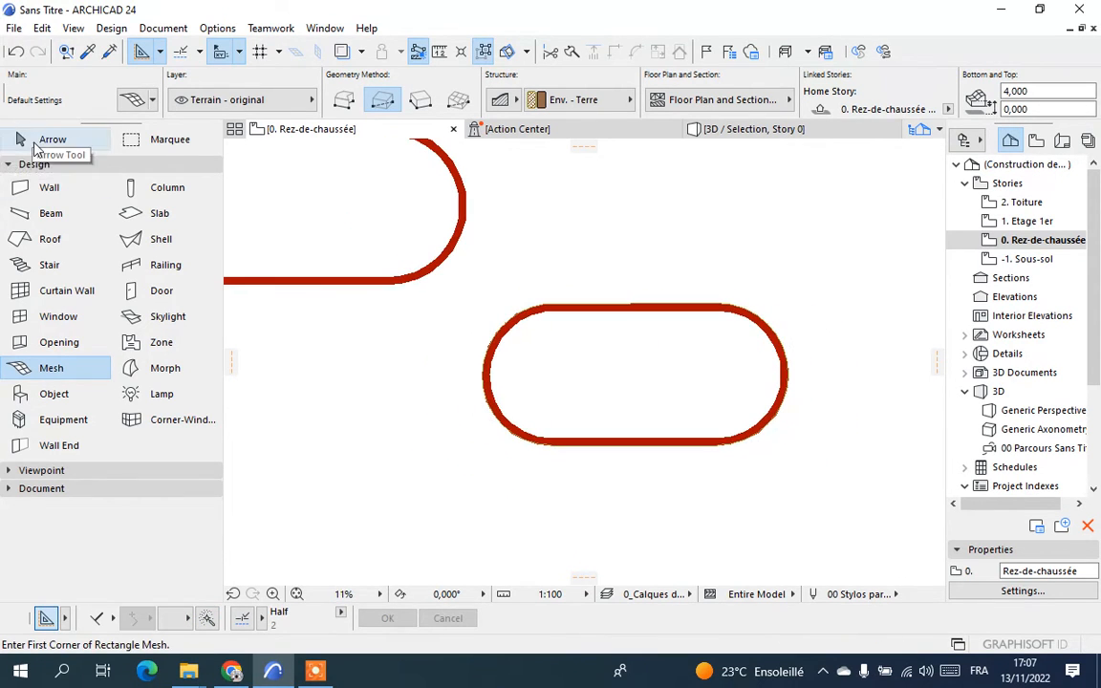
# Select the new fourth-lane mesh and subtract the area inside the lane's inner outline from it with the Magic Wand
pyautogui.click(43, 140)
pyautogui.click(677, 384)
pyautogui.scroll(1, 717, 306)
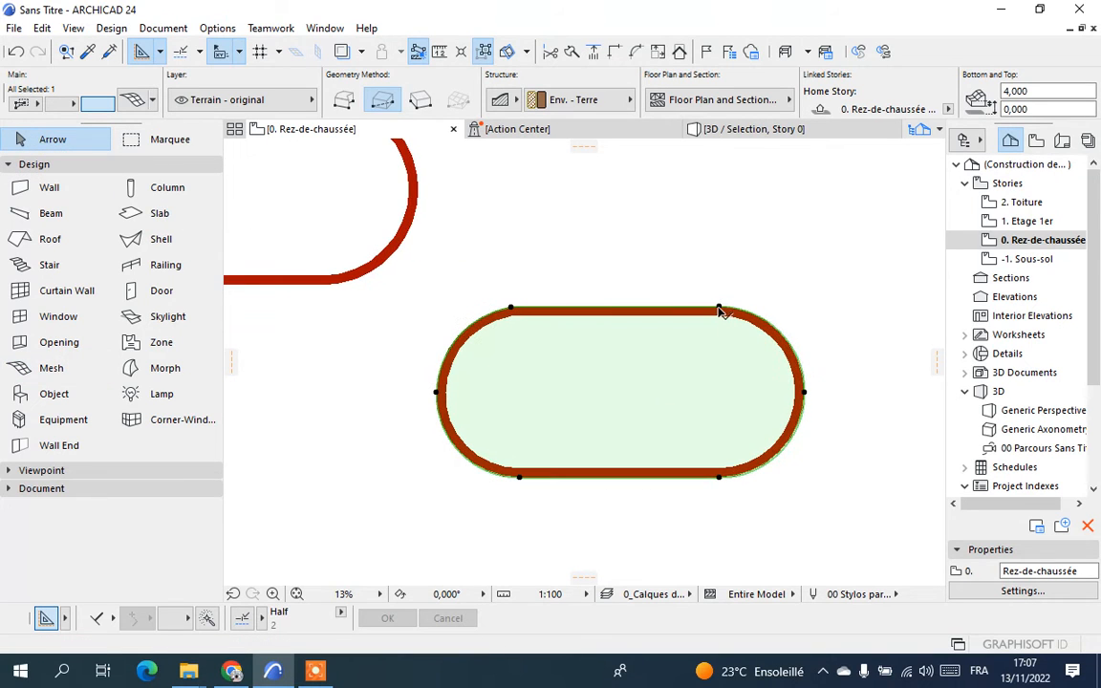
pyautogui.click(720, 310)
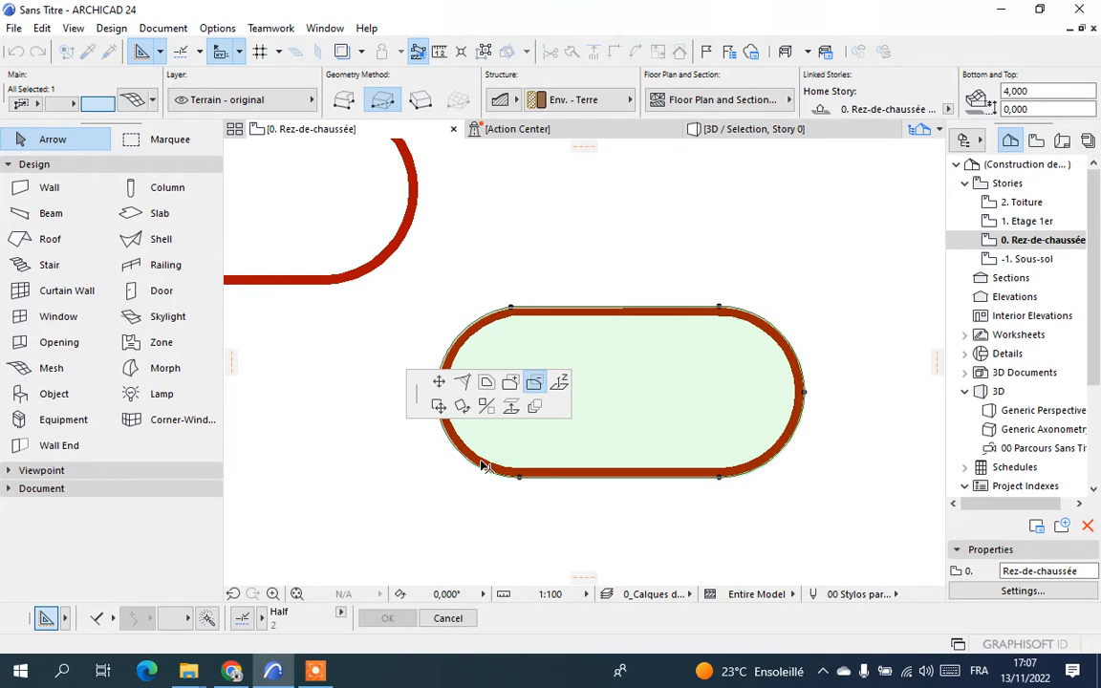
pyautogui.click(207, 619)
pyautogui.click(694, 406)
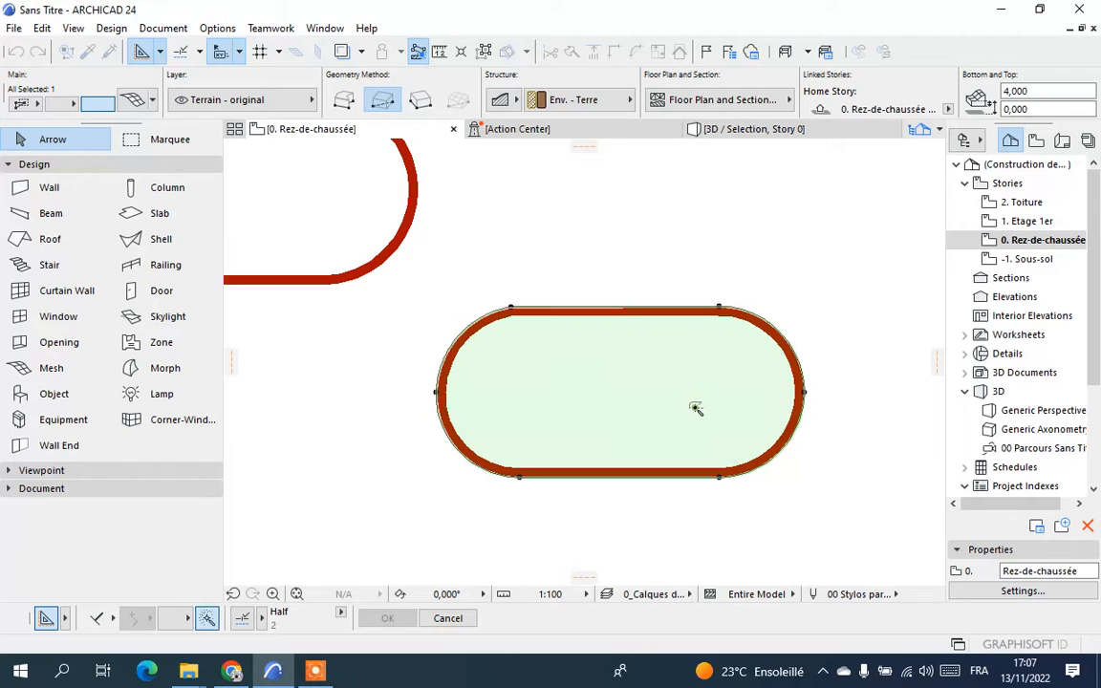
pyautogui.scroll(-4, 702, 420)
pyautogui.click(410, 400)
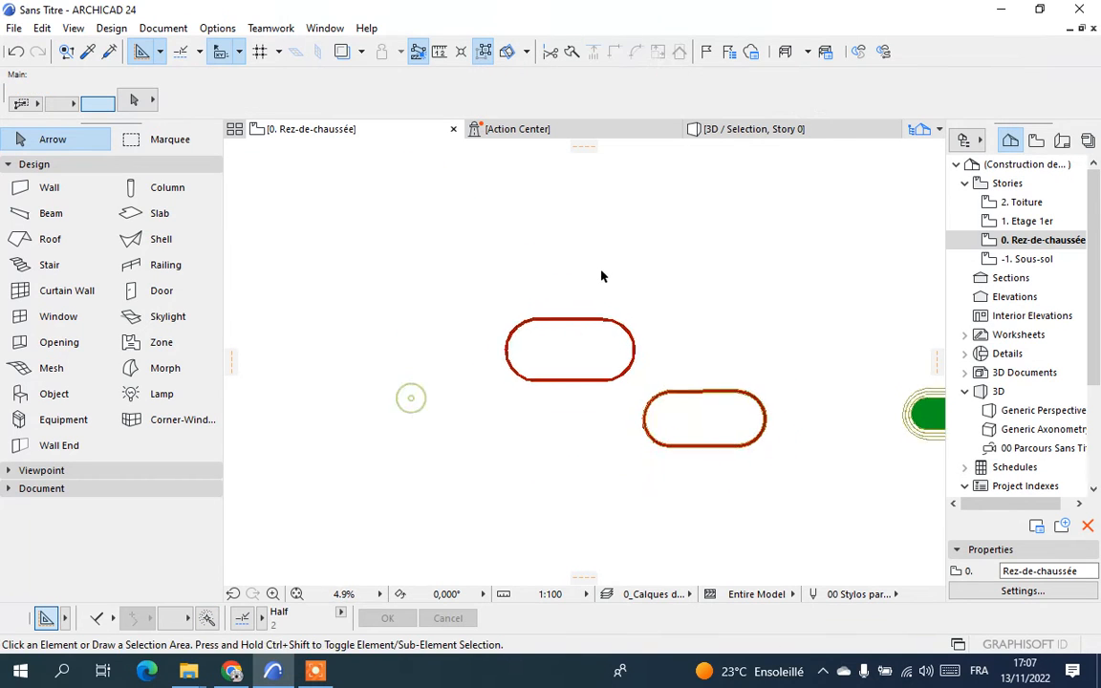
# Create a mesh from the outer outline of the copied fifth-lane fill with the Magic Wand
pyautogui.scroll(4, 602, 275)
pyautogui.scroll(2, 543, 436)
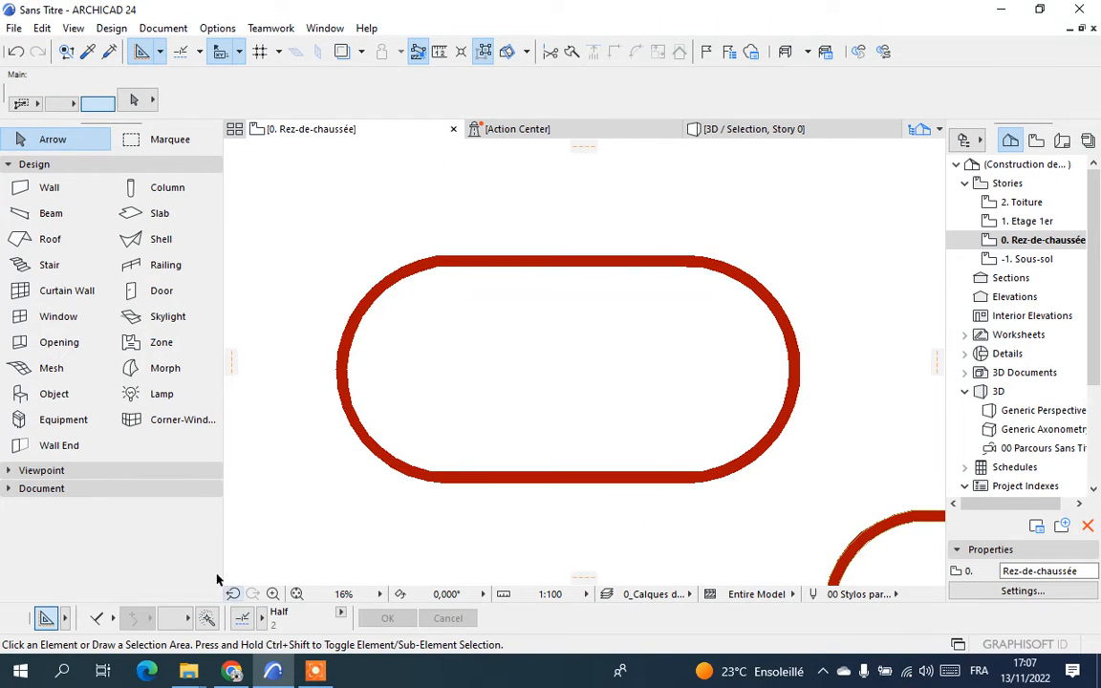
pyautogui.click(57, 367)
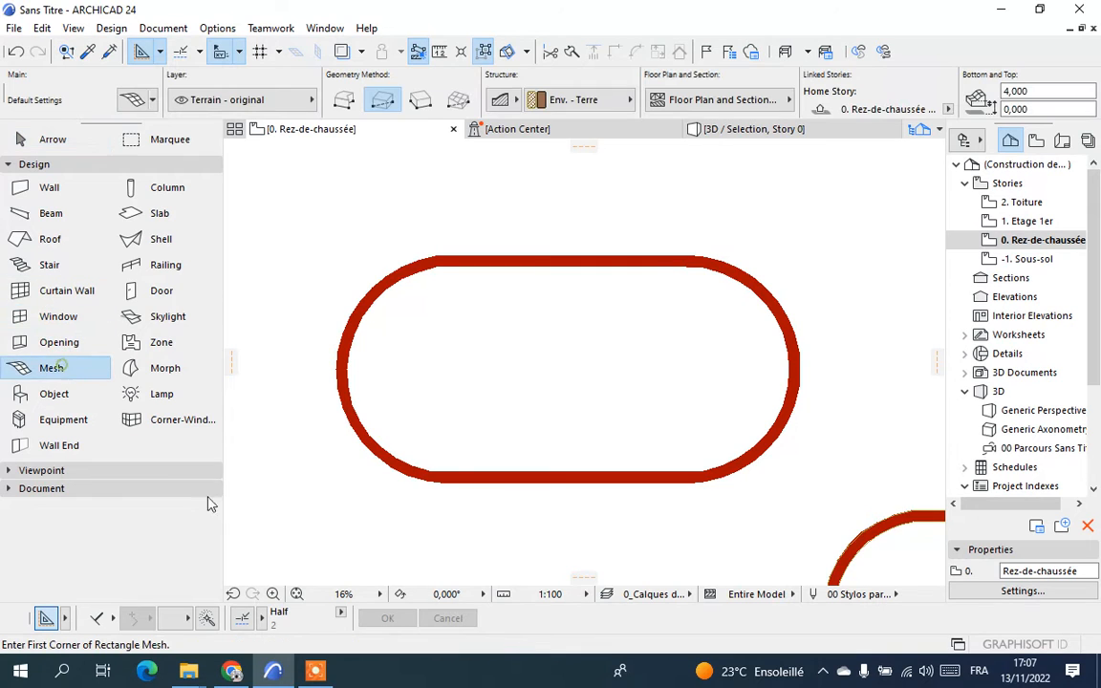
pyautogui.press('space')
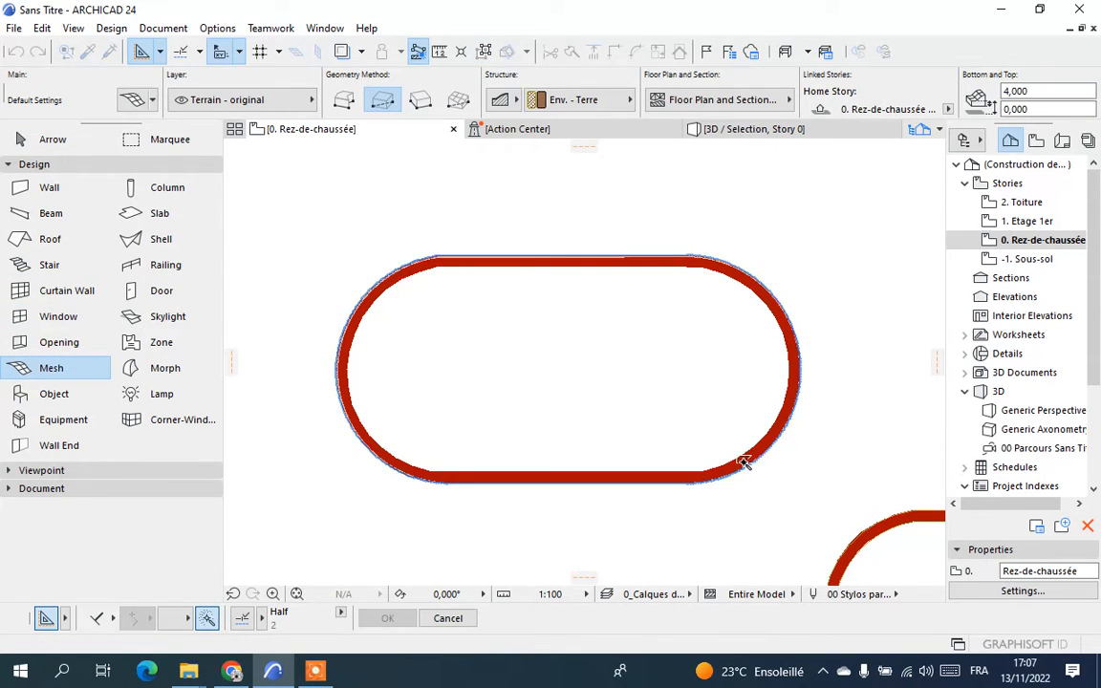
pyautogui.click(741, 461)
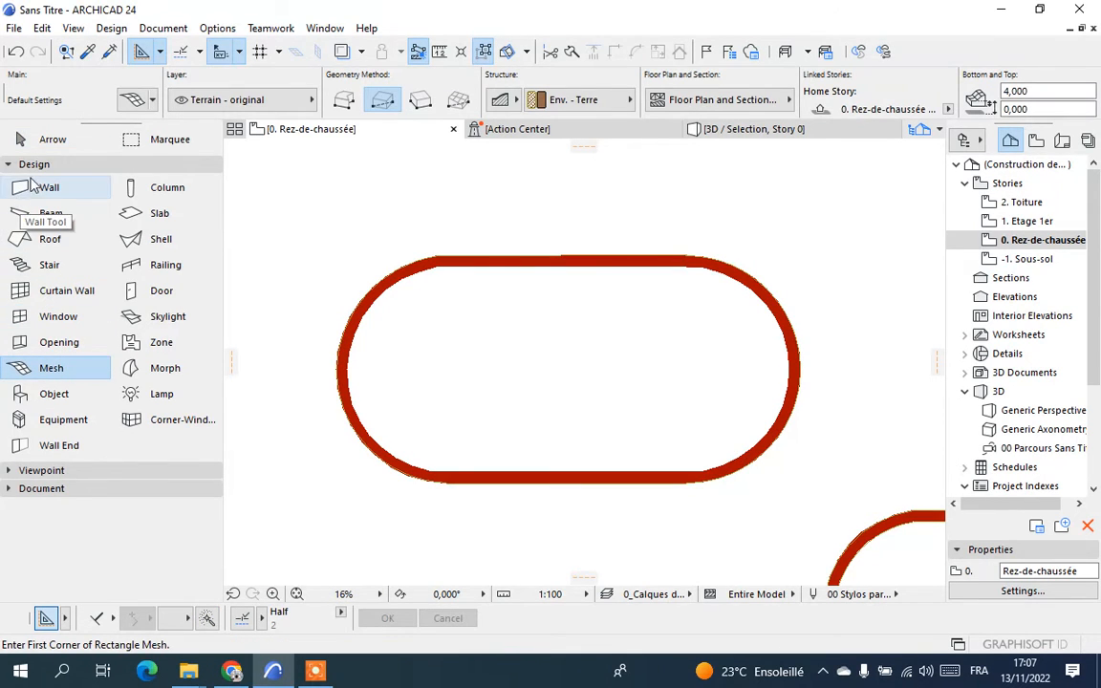
# Select the new fifth-lane mesh and subtract the area inside the lane's inner outline from it with the Magic Wand
pyautogui.click(47, 140)
pyautogui.click(661, 273)
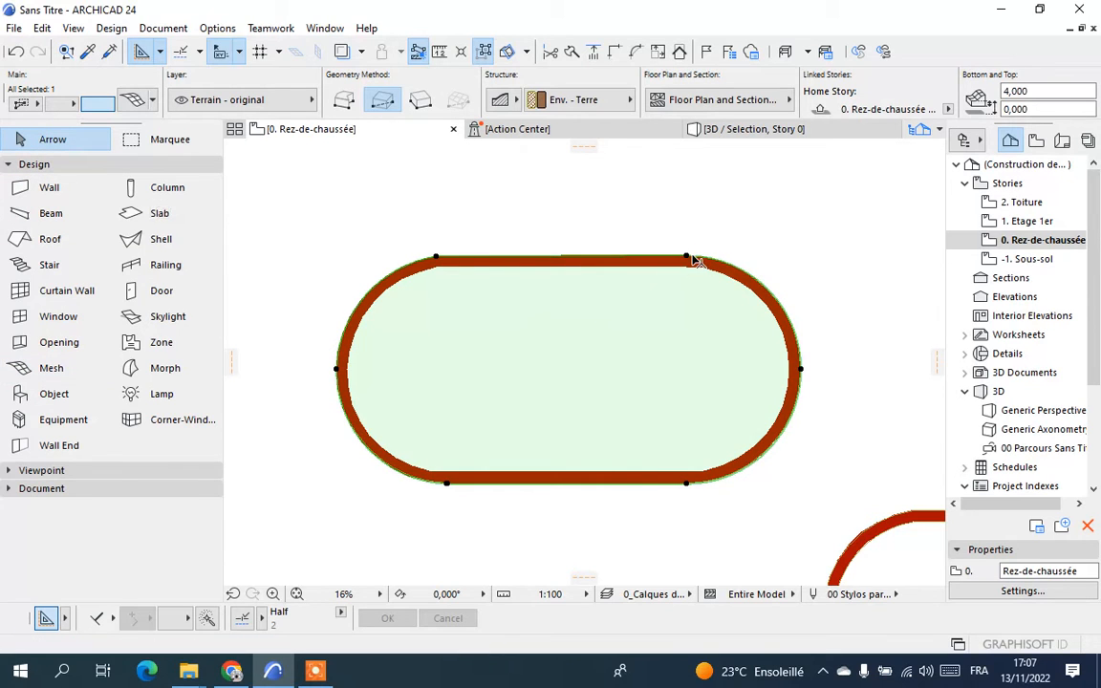
pyautogui.click(687, 258)
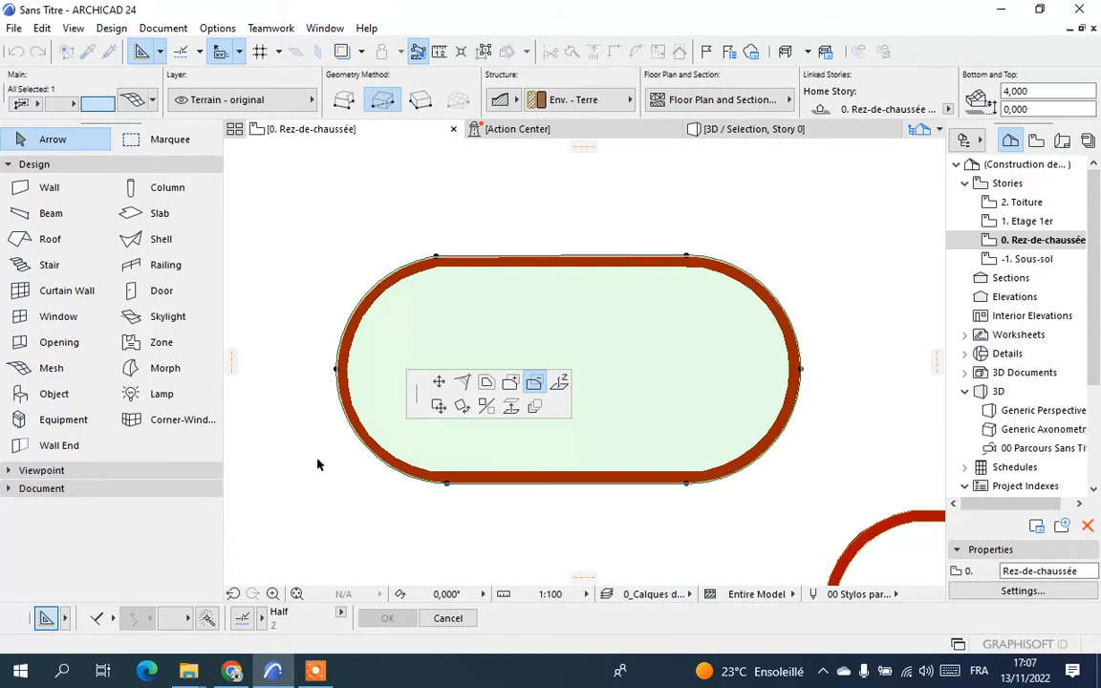
pyautogui.click(598, 329)
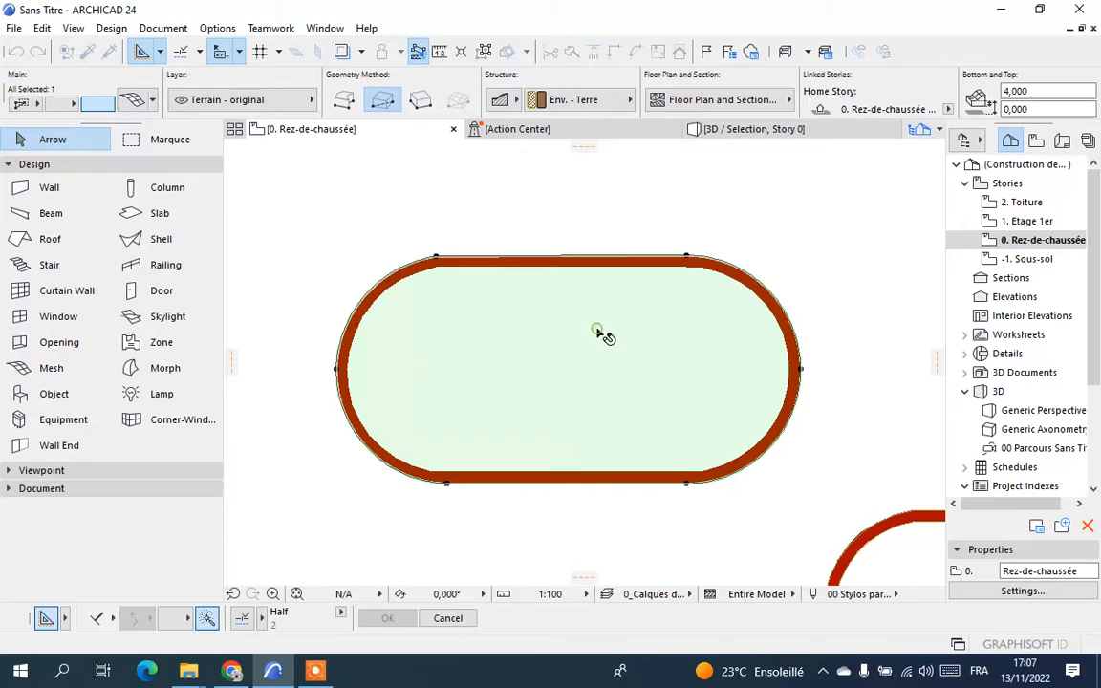
pyautogui.scroll(-5, 374, 307)
pyautogui.click(589, 339)
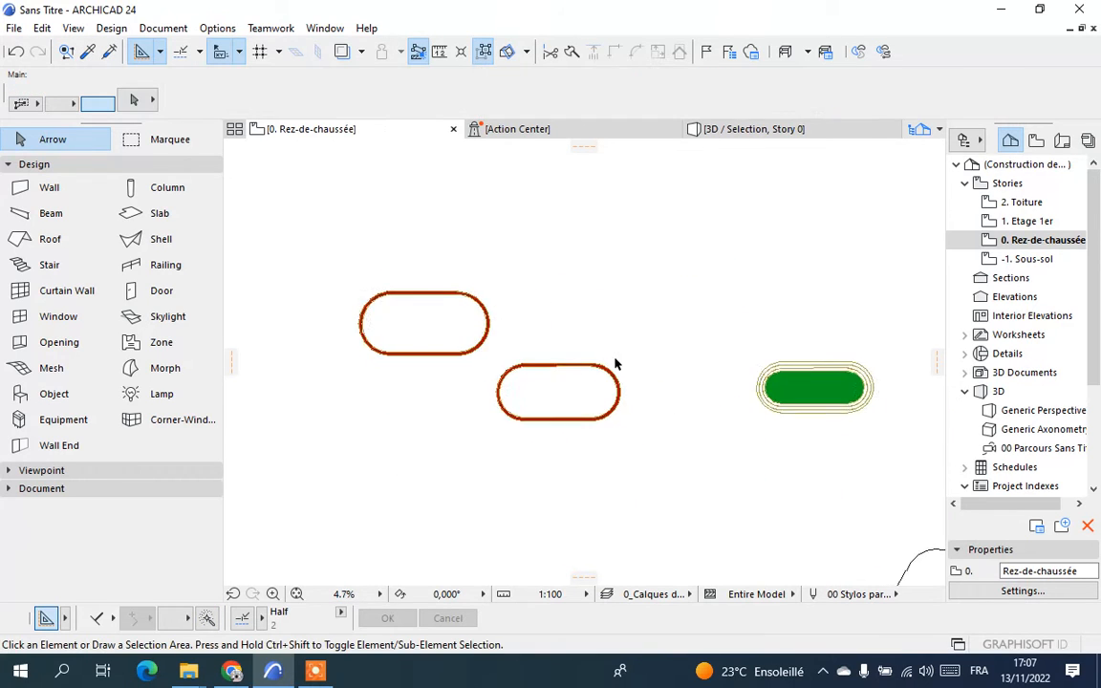
# Drag the fourth-lane mesh from its inner edge's end point onto the outer edge of the third-lane mesh around the pitch
pyautogui.scroll(3, 617, 364)
pyautogui.click(524, 435)
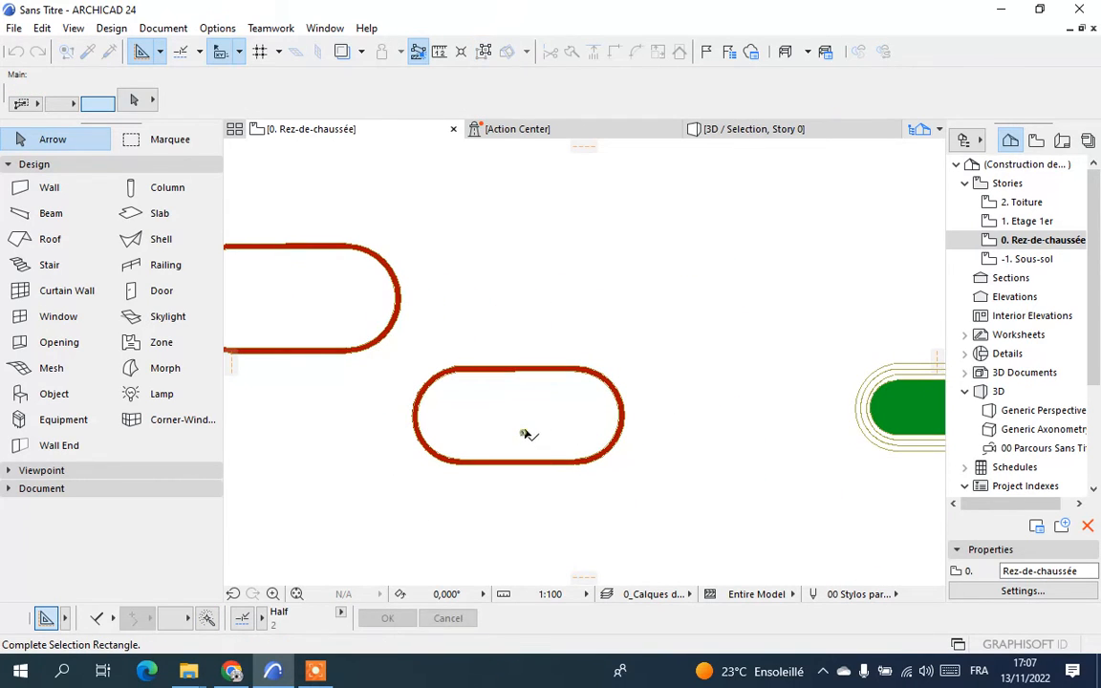
pyautogui.scroll(5, 628, 413)
pyautogui.click(619, 423)
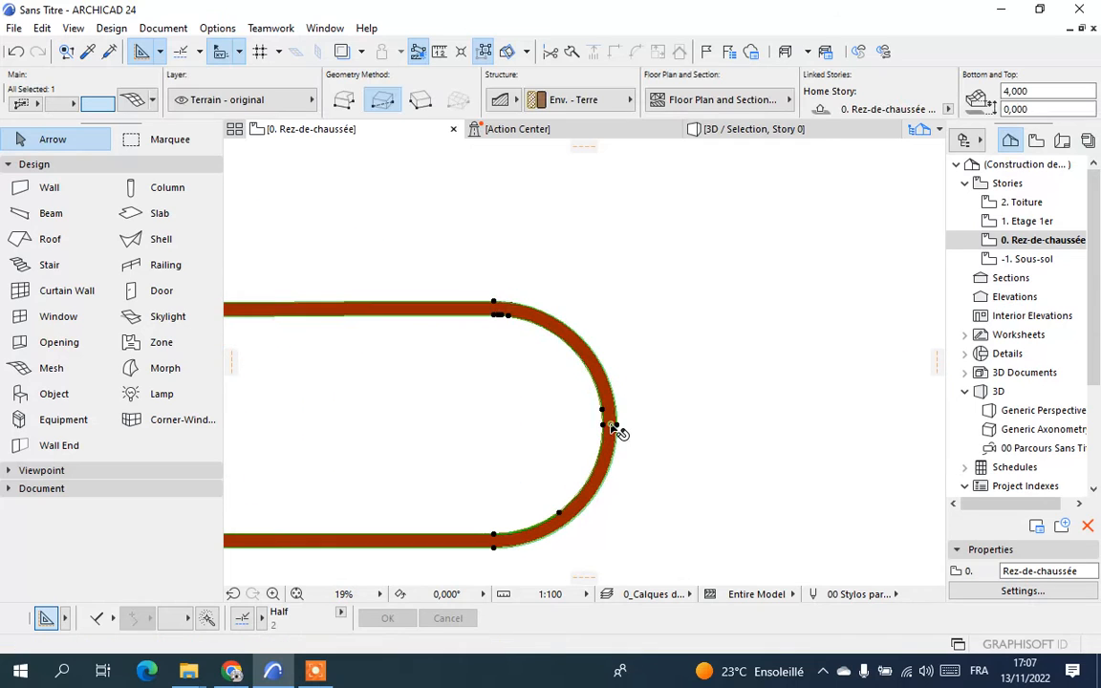
pyautogui.rightClick(548, 400)
pyautogui.moveTo(696, 405)
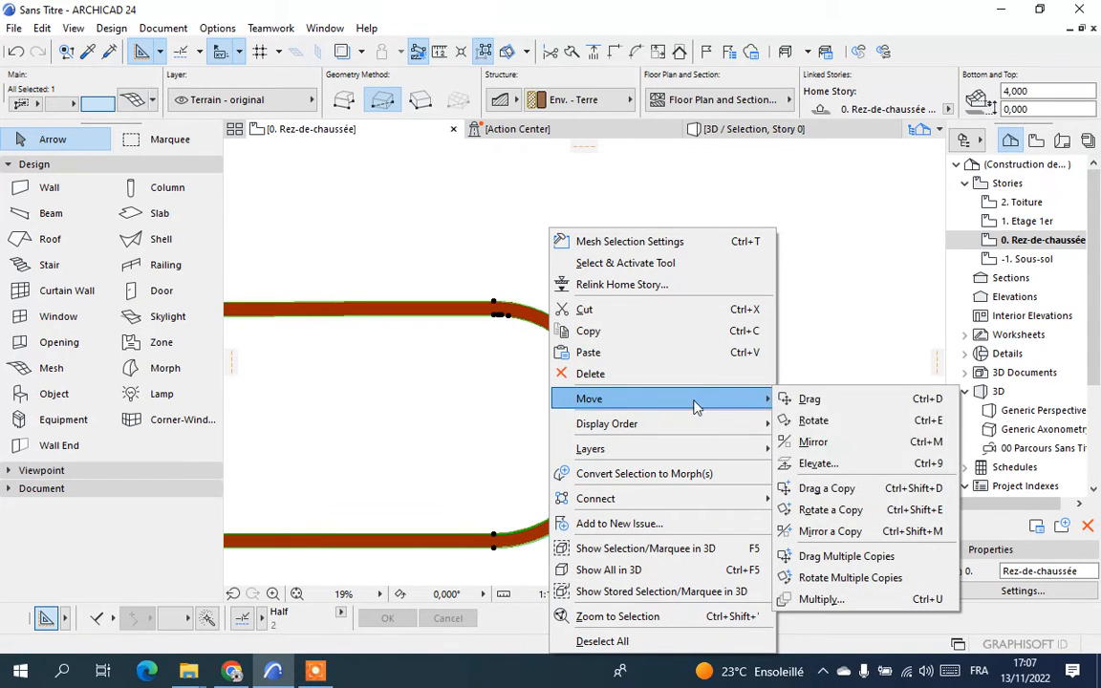
pyautogui.click(828, 401)
pyautogui.scroll(3, 621, 445)
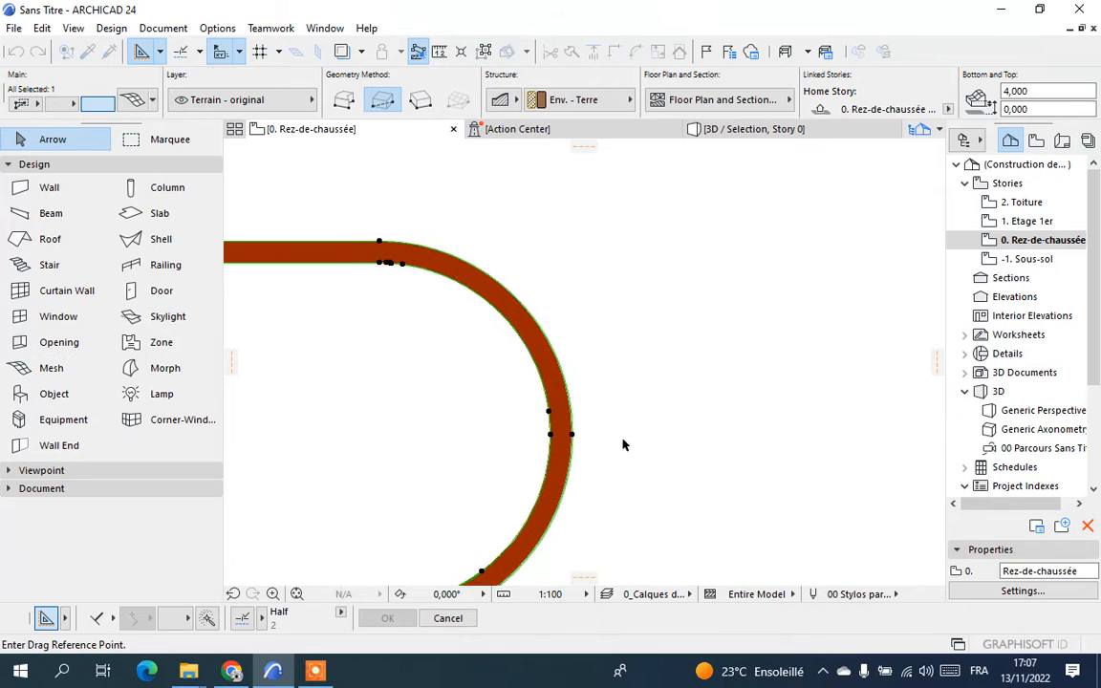
pyautogui.click(536, 438)
pyautogui.scroll(-7, 450, 410)
pyautogui.scroll(4, 829, 404)
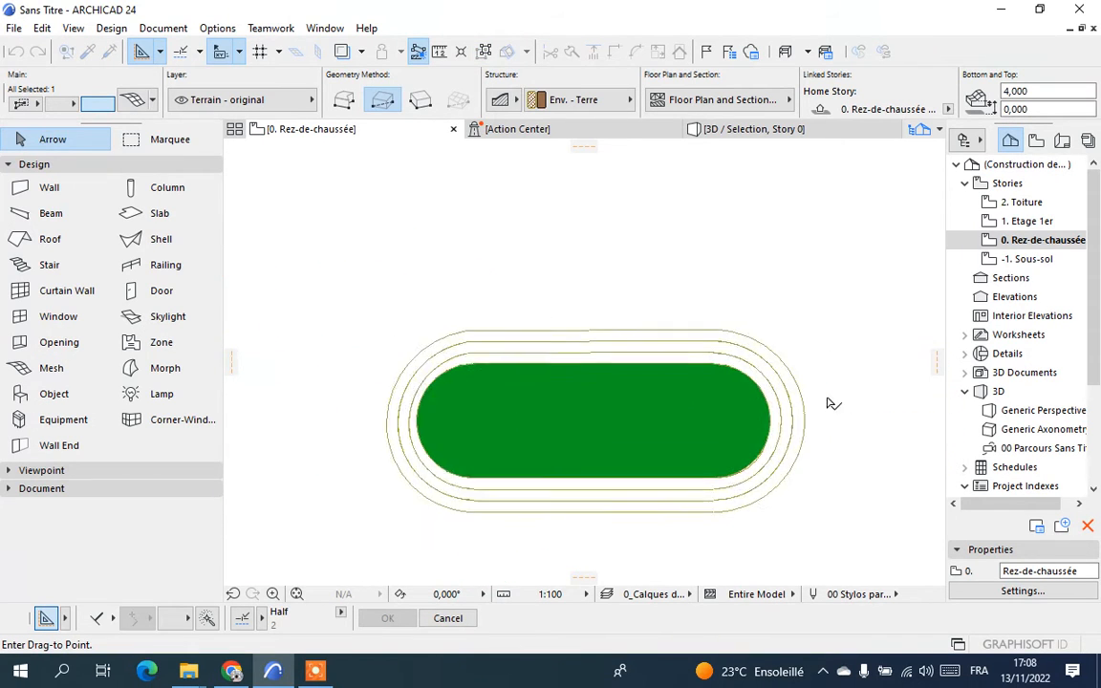
pyautogui.scroll(3, 830, 404)
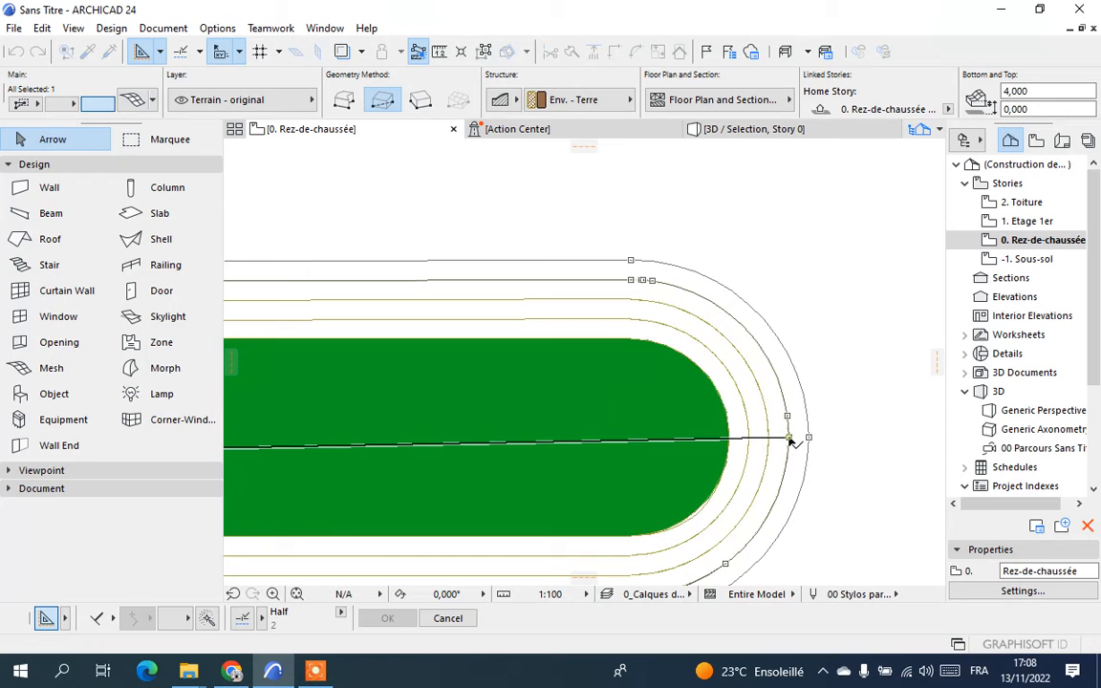
pyautogui.click(790, 438)
pyautogui.scroll(-6, 845, 363)
pyautogui.click(439, 427)
# Drag the fifth-lane mesh from its inner edge's end point onto the outer edge of the fourth-lane mesh around the pitch
pyautogui.scroll(-3, 562, 387)
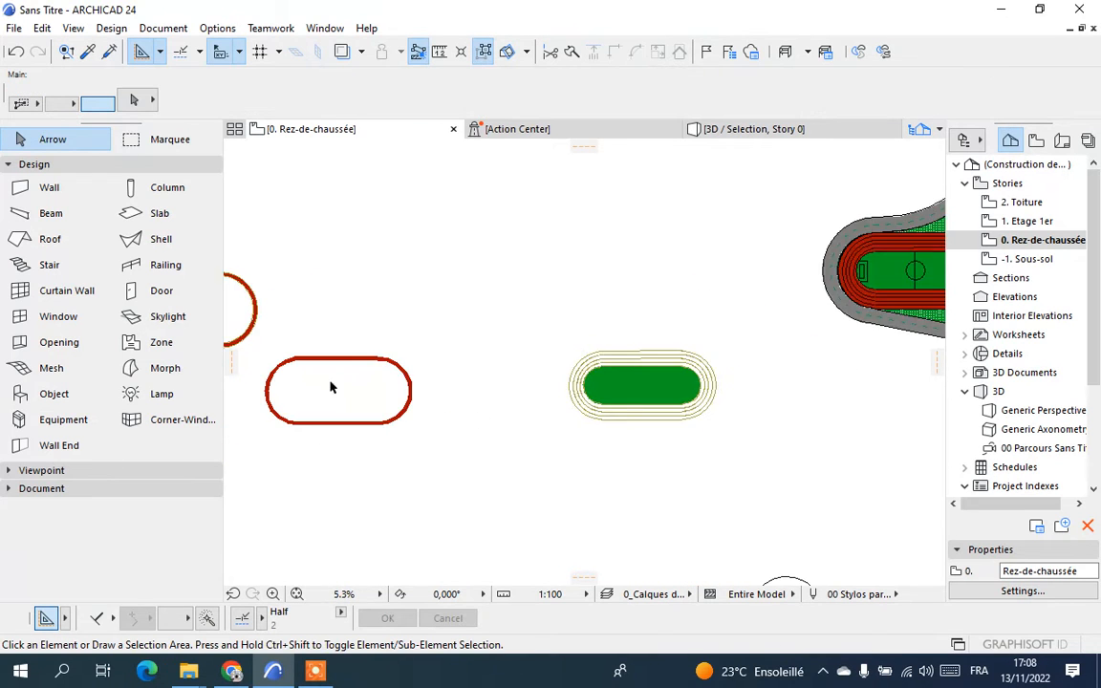
pyautogui.moveTo(332, 386); pyautogui.dragTo(549, 379, button='middle')
pyautogui.scroll(1, 749, 372)
pyautogui.scroll(-1, 749, 373)
pyautogui.scroll(3, 474, 285)
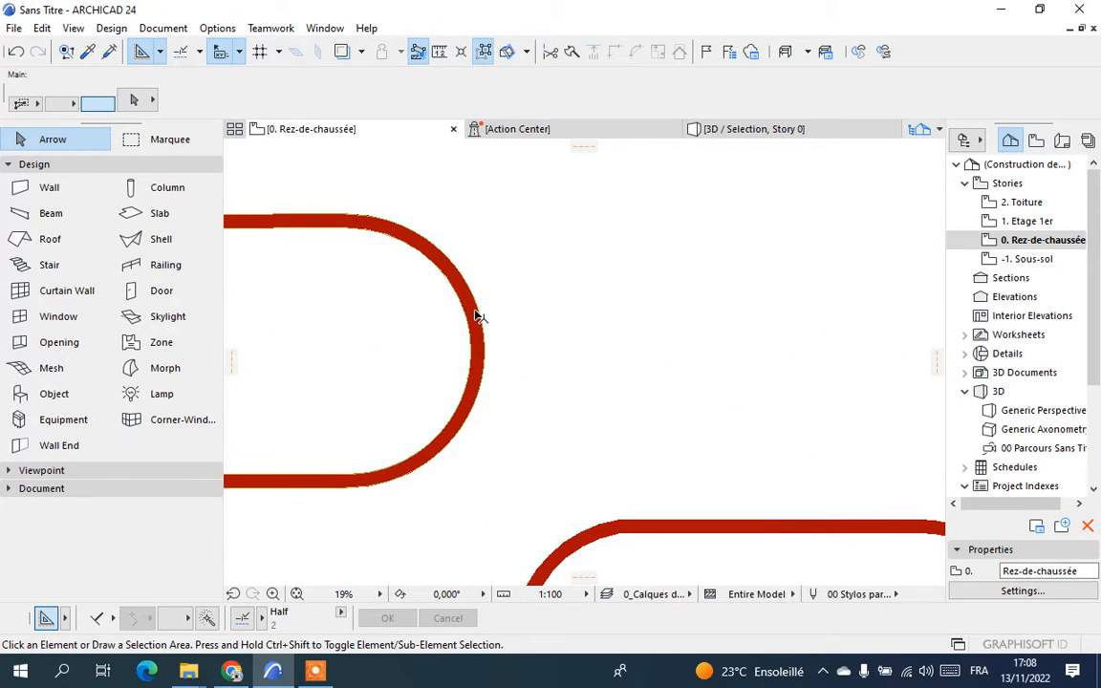
pyautogui.click(478, 317)
pyautogui.rightClick(548, 300)
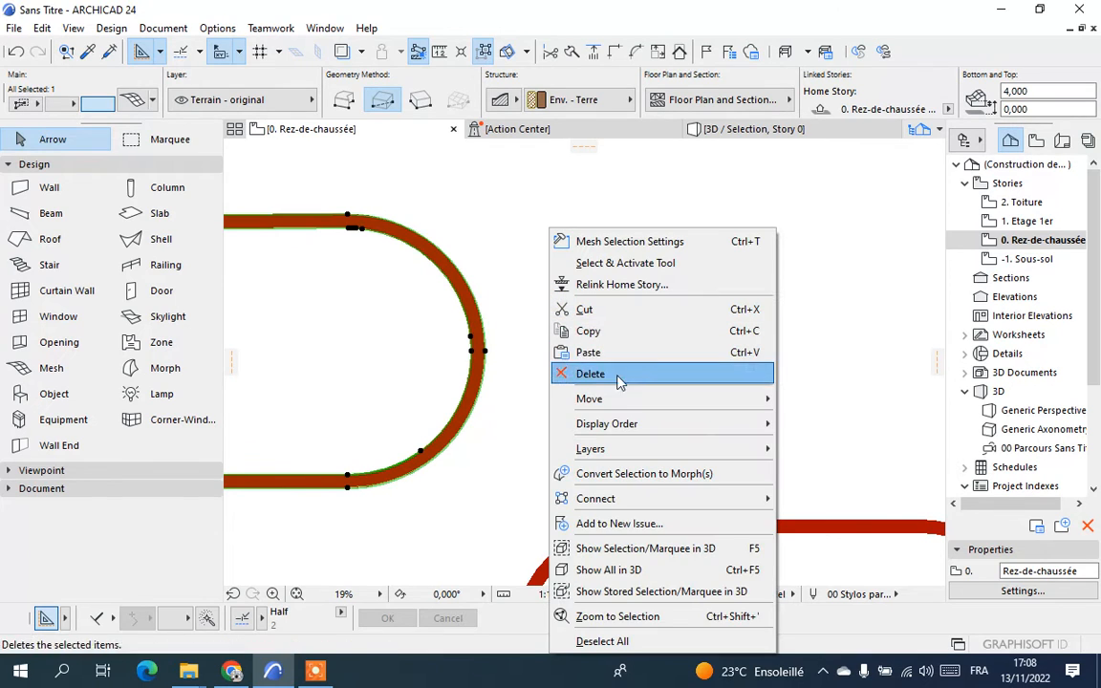
pyautogui.moveTo(696, 398)
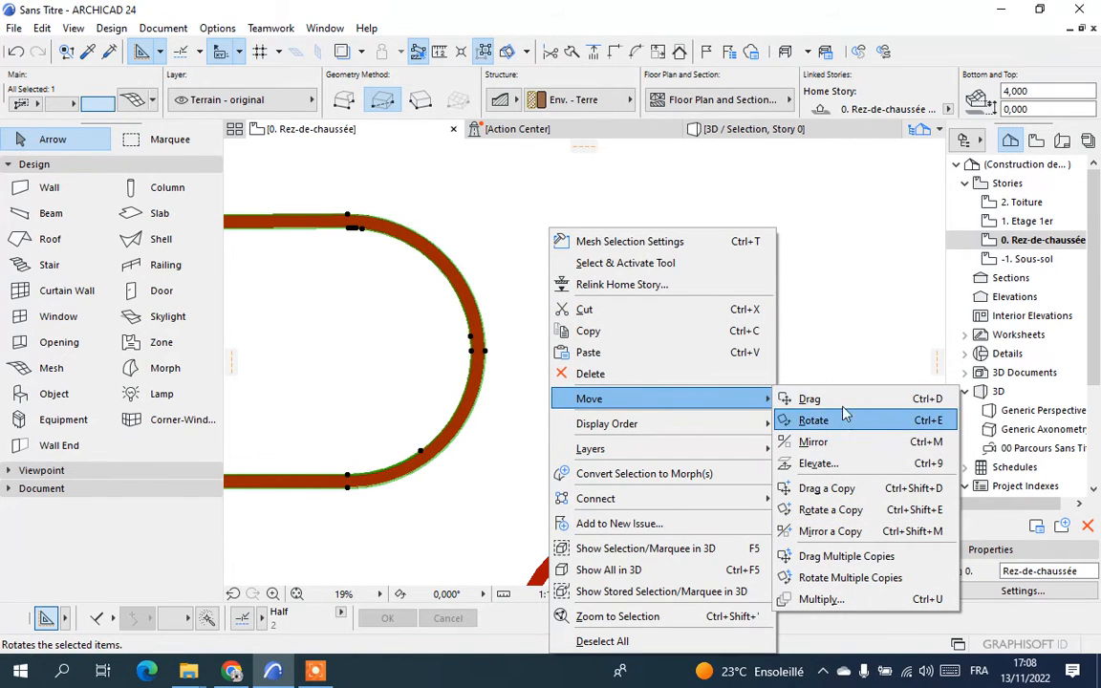
pyautogui.click(809, 399)
pyautogui.scroll(2, 474, 364)
pyautogui.click(469, 365)
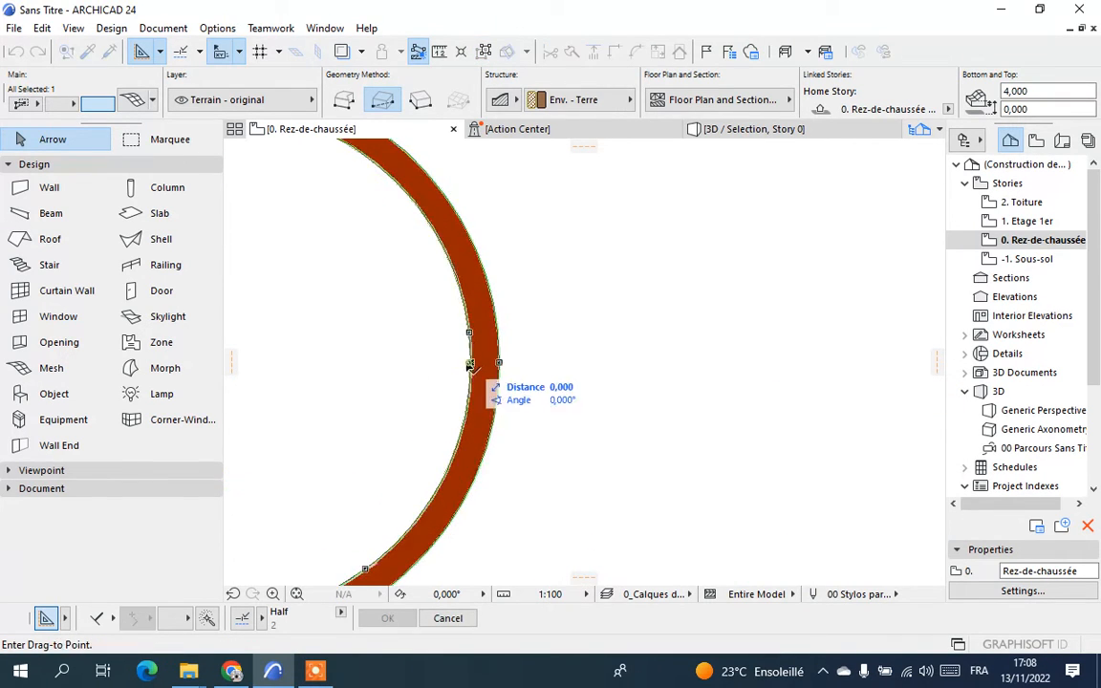
pyautogui.scroll(-5, 469, 365)
pyautogui.scroll(3, 650, 386)
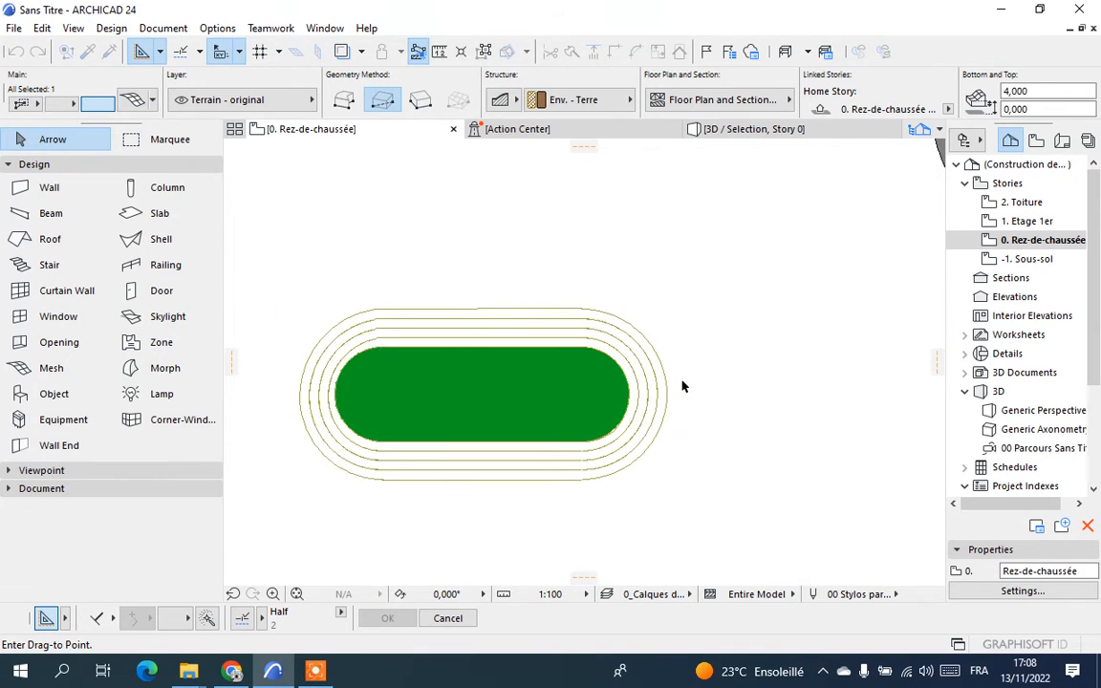
pyautogui.scroll(3, 671, 386)
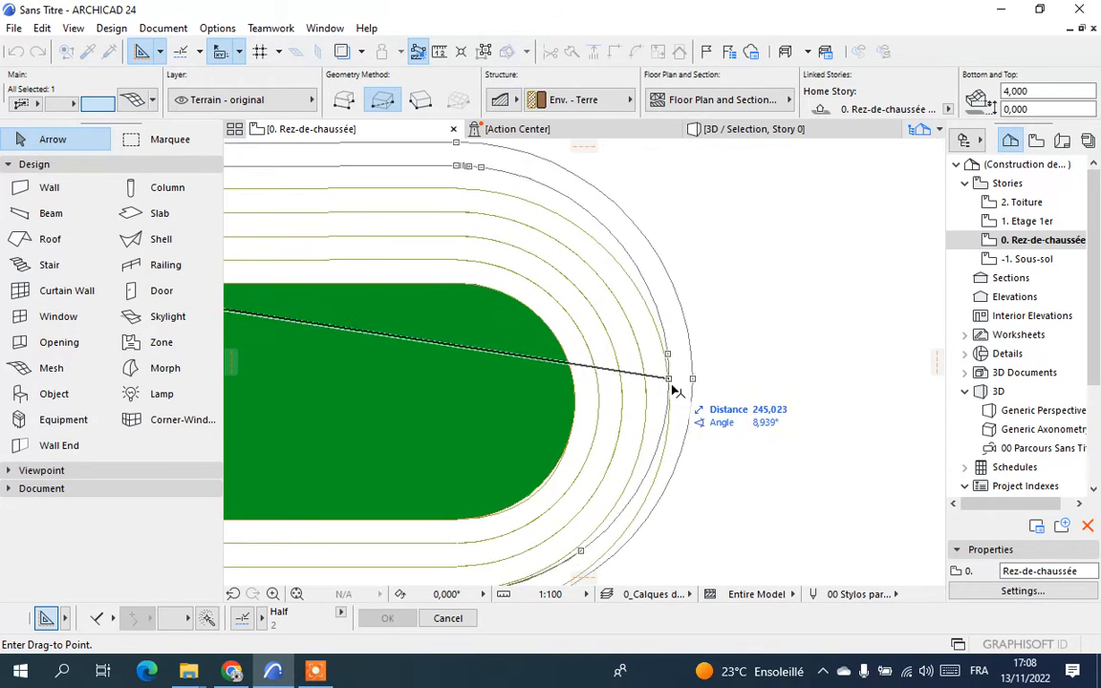
pyautogui.scroll(-1, 674, 390)
pyautogui.click(674, 390)
pyautogui.scroll(-2, 736, 363)
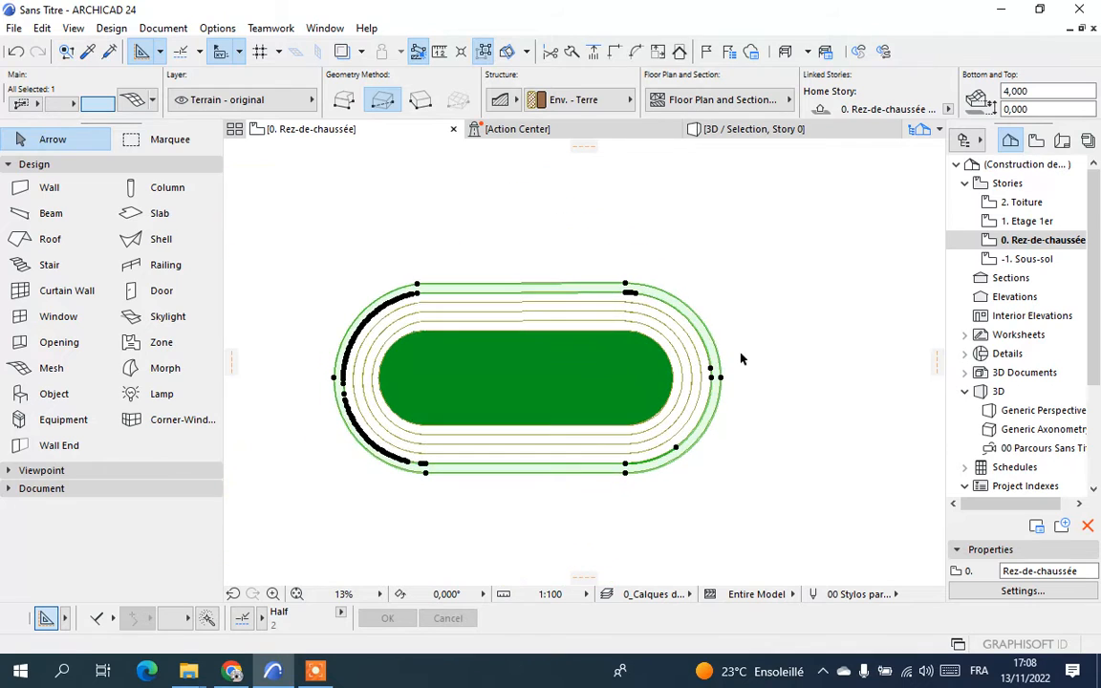
# Select the assembled pitch and lane meshes together and examine only that selection in 3D
pyautogui.click(754, 275)
pyautogui.moveTo(753, 251); pyautogui.dragTo(319, 481)
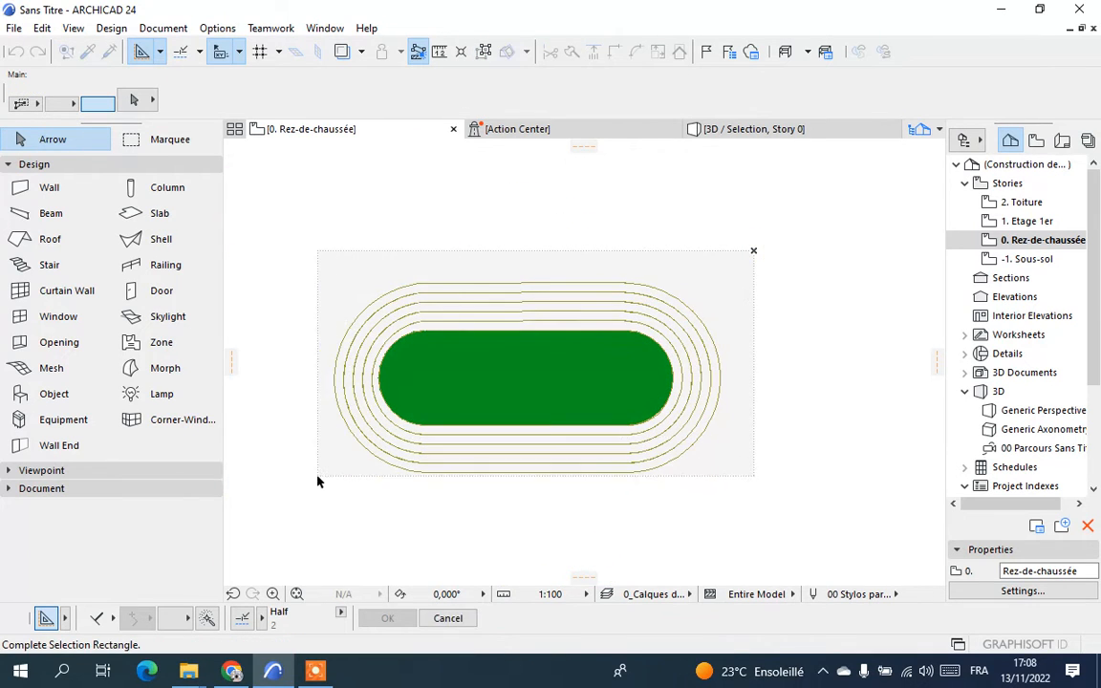
pyautogui.click(318, 482)
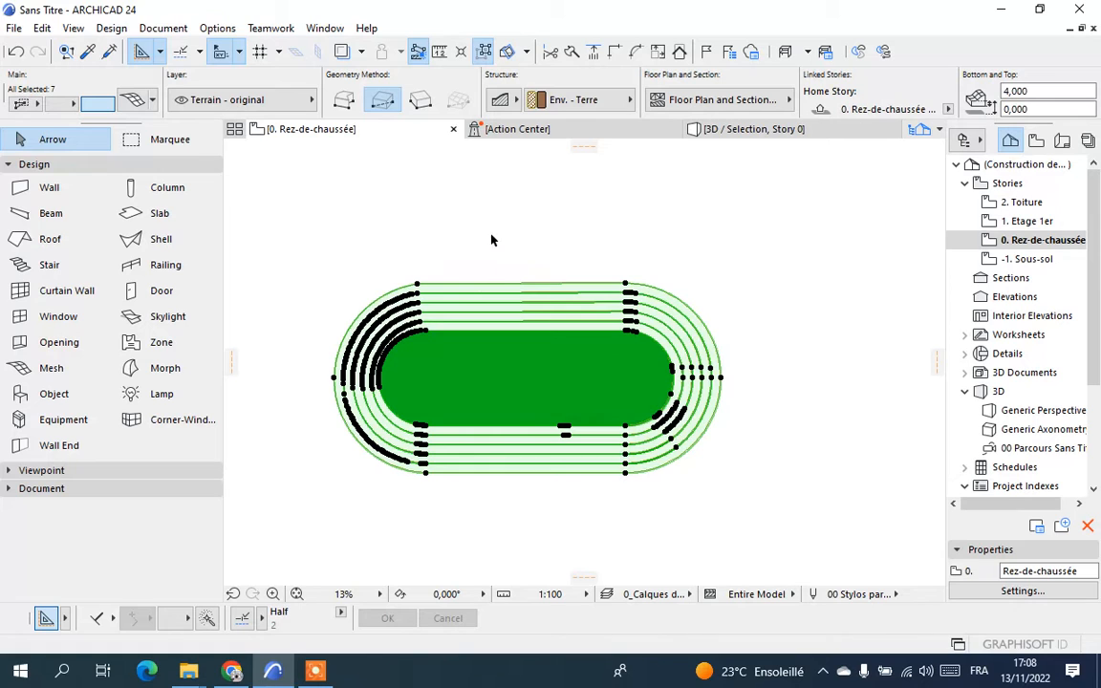
pyautogui.rightClick(537, 212)
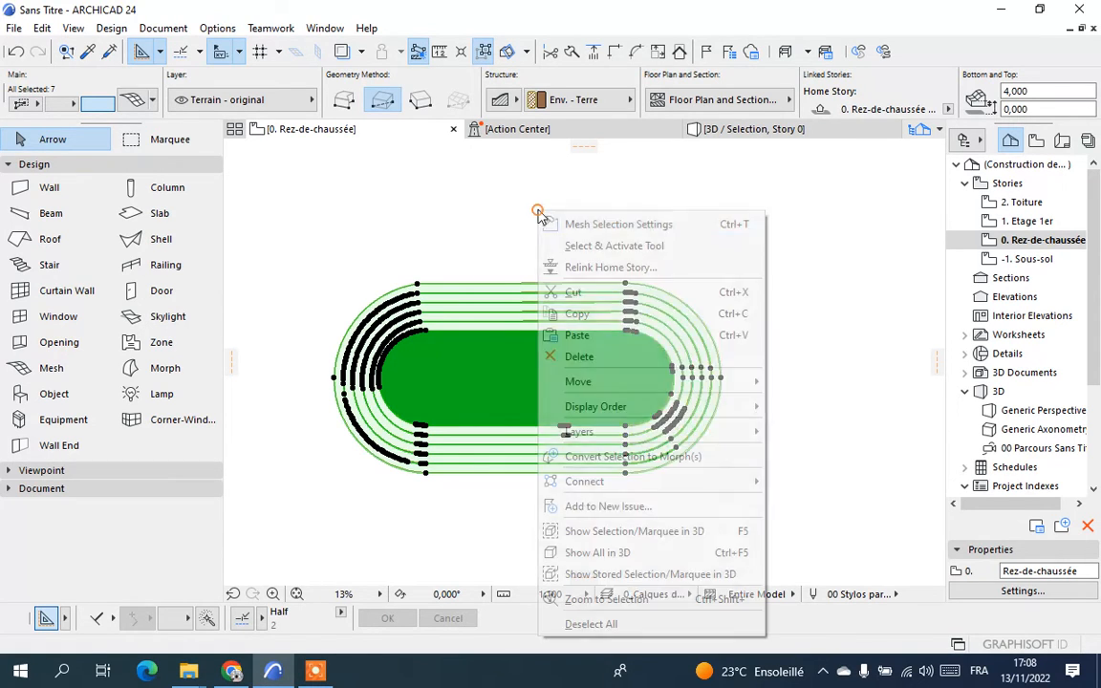
pyautogui.click(636, 531)
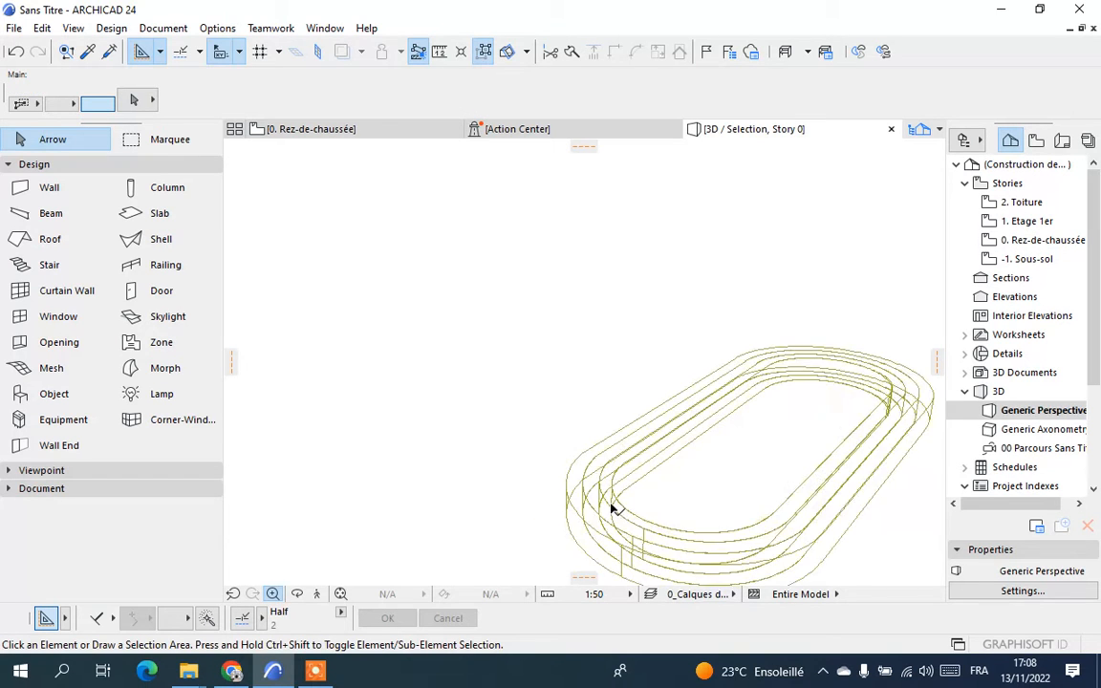
pyautogui.scroll(2, 600, 492)
pyautogui.scroll(-2, 445, 390)
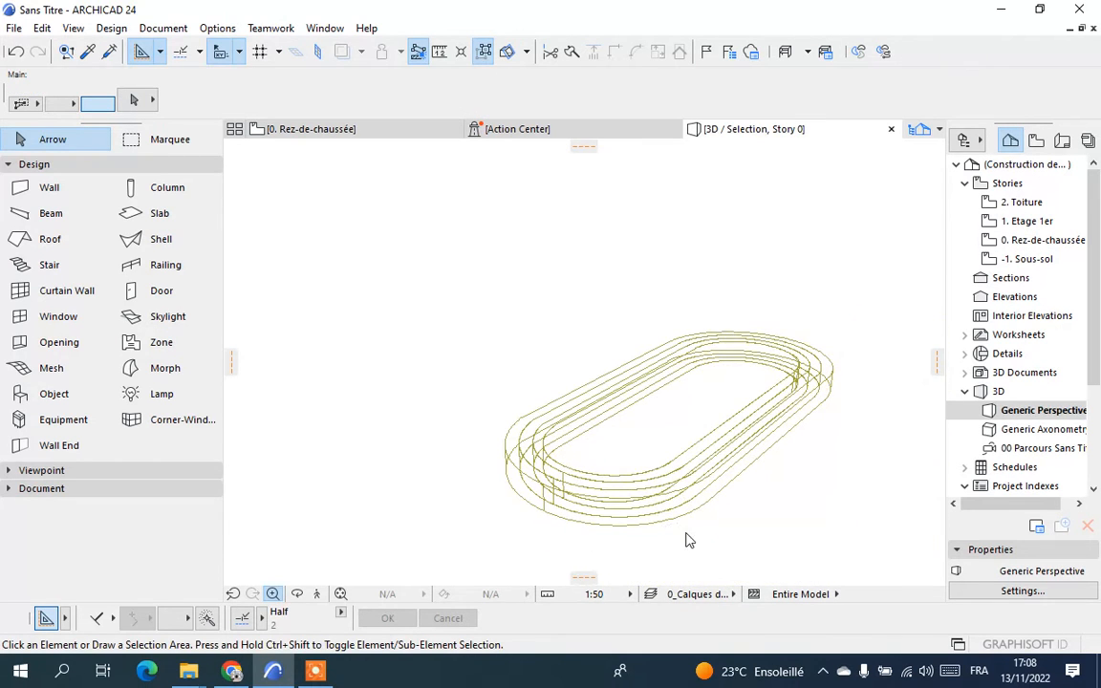
pyautogui.scroll(1, 730, 543)
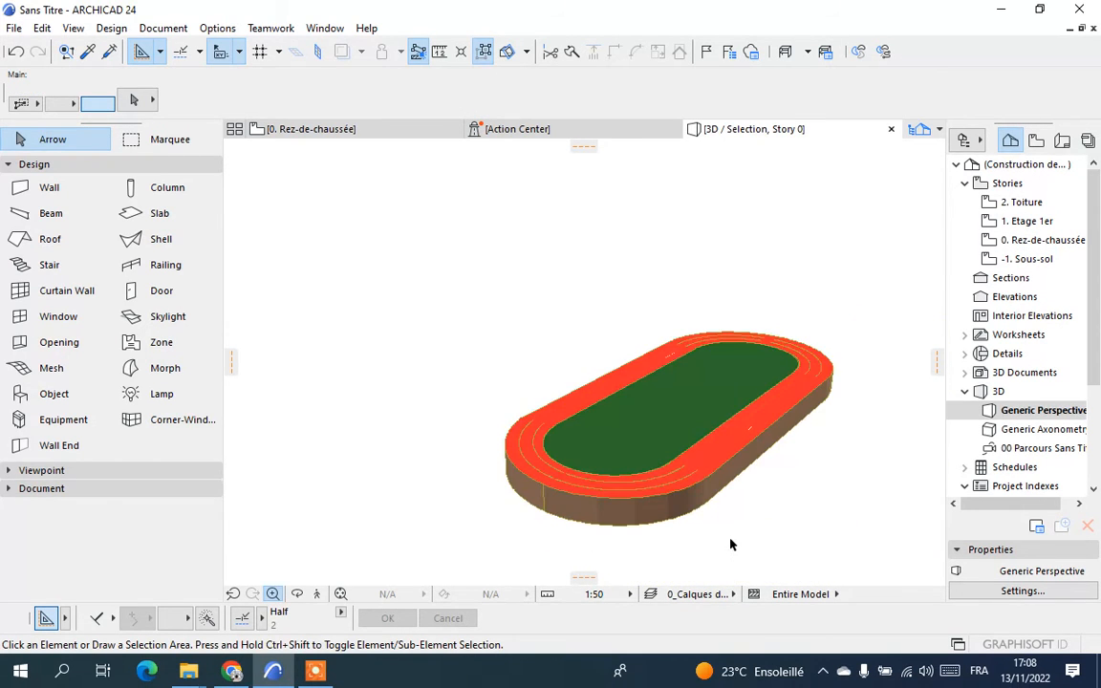
# Return to the ground-floor plan and set the second-lane mesh's top override surface to Peinture - Cadmium Orange
pyautogui.click(325, 131)
pyautogui.click(547, 248)
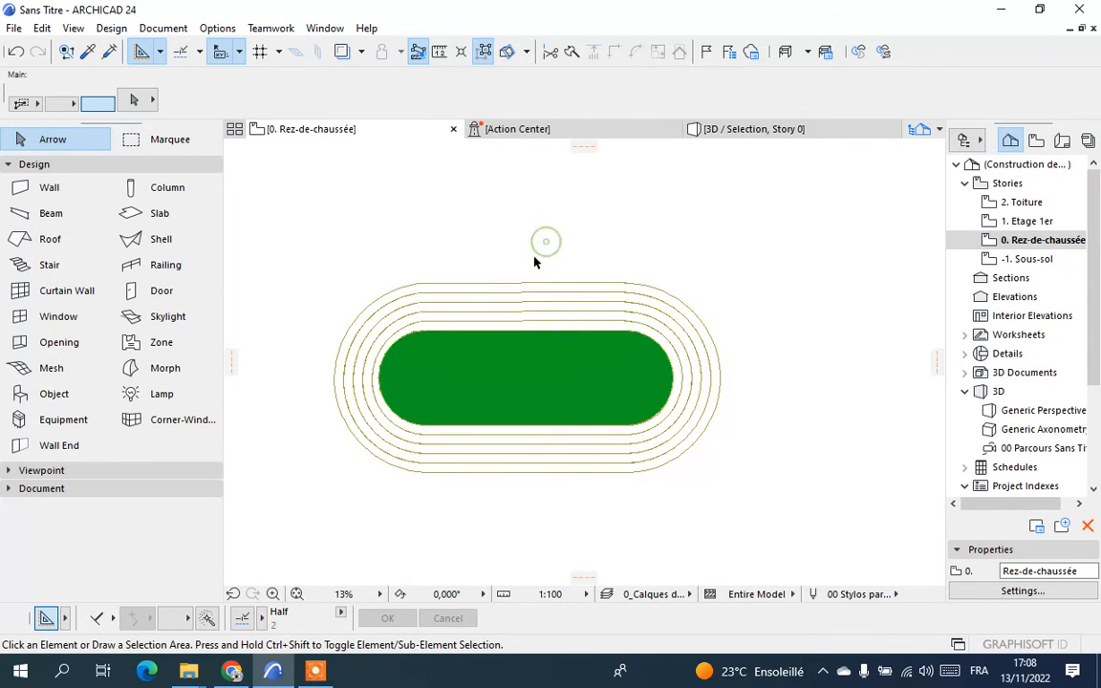
pyautogui.scroll(3, 421, 321)
pyautogui.click(472, 304)
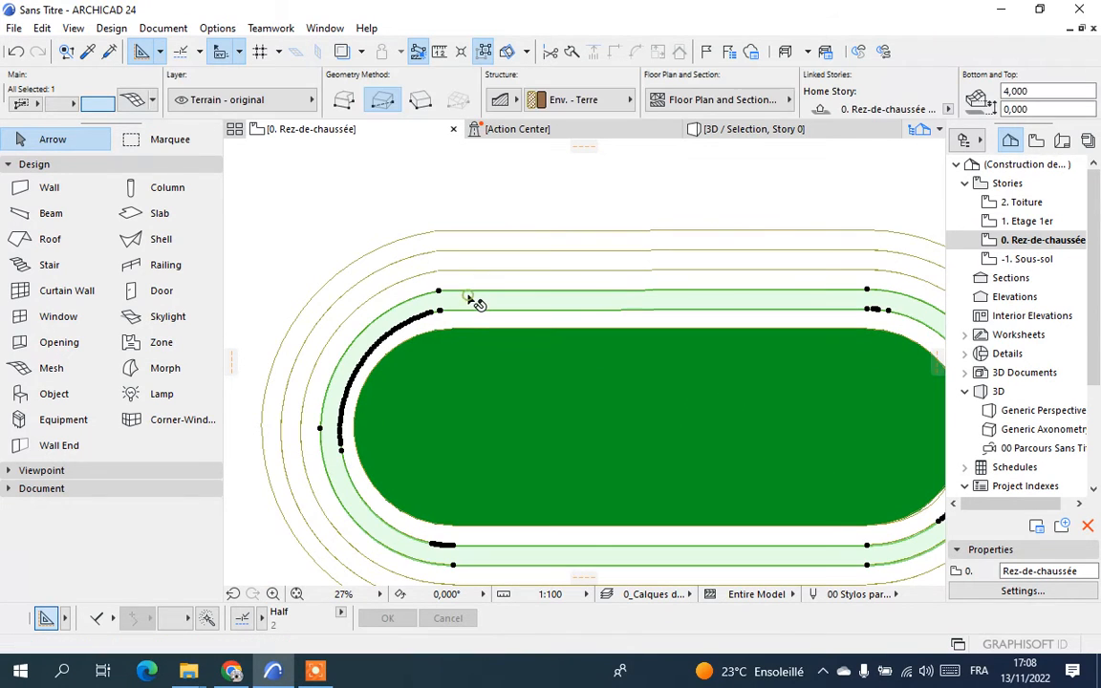
pyautogui.rightClick(470, 303)
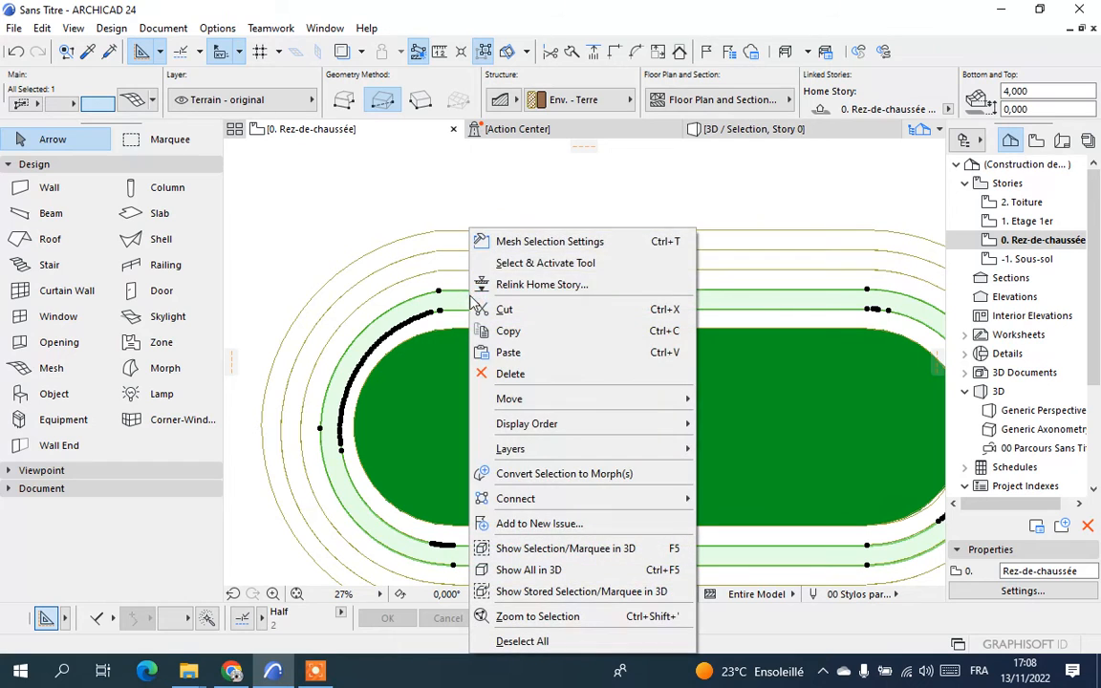
pyautogui.click(508, 247)
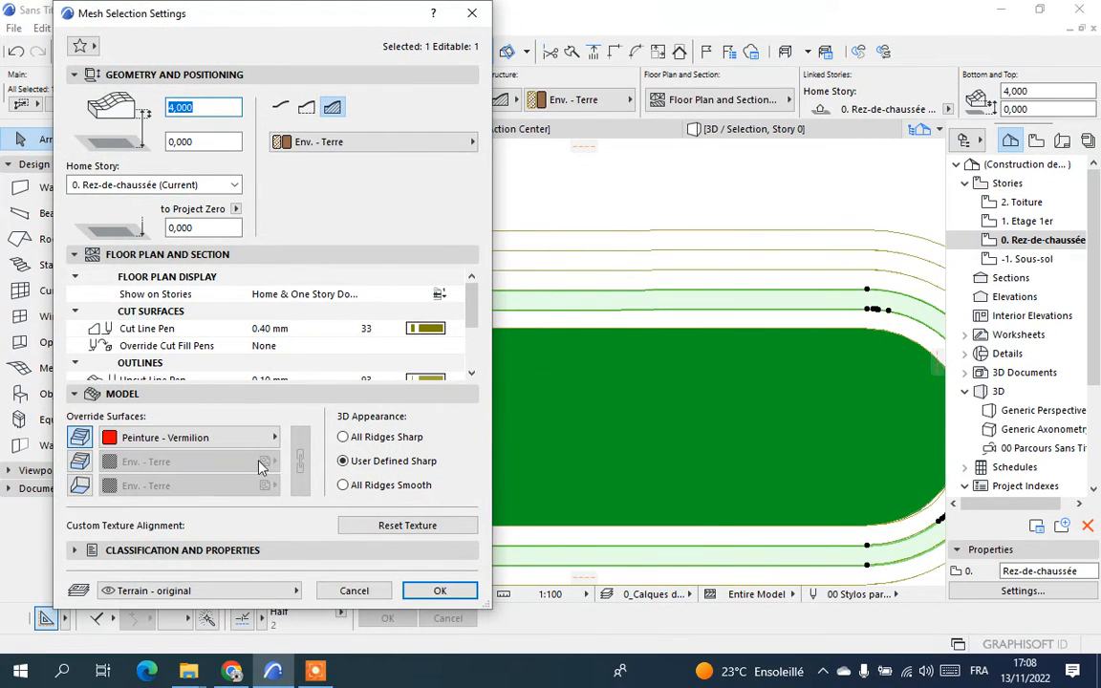
pyautogui.click(257, 443)
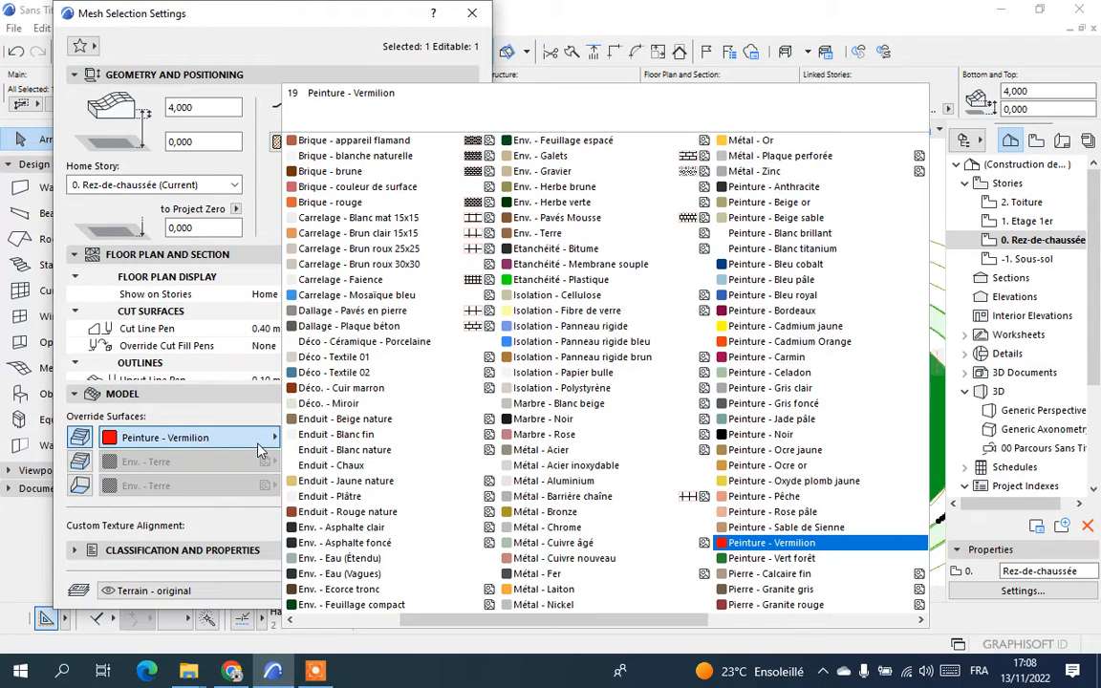
pyautogui.click(779, 341)
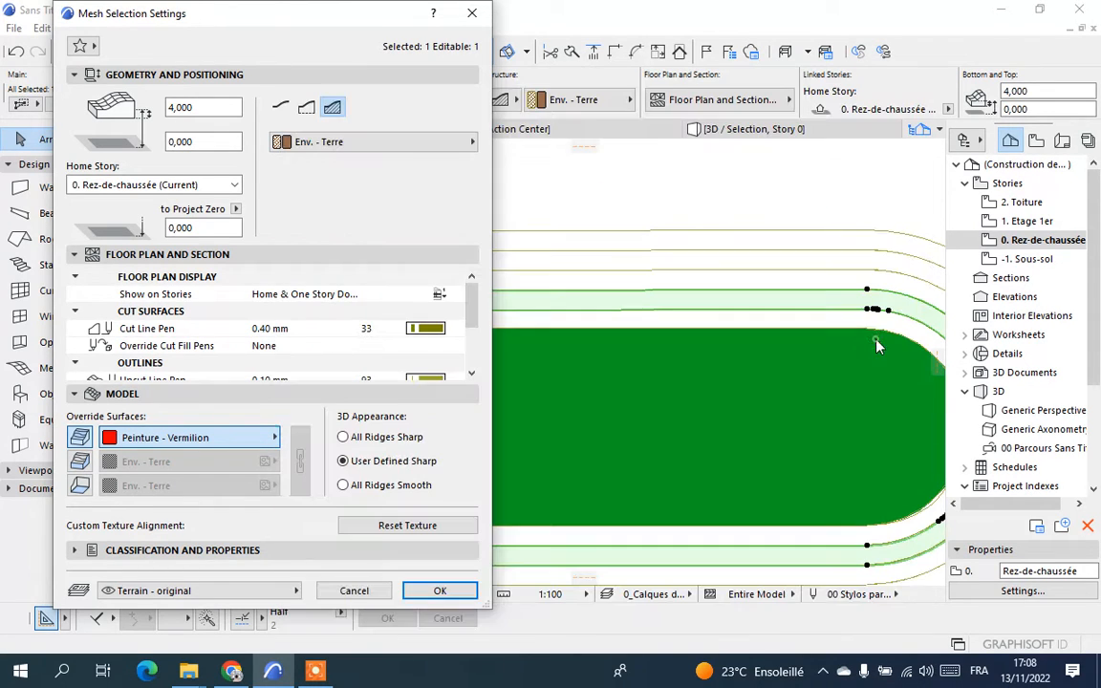
pyautogui.click(472, 591)
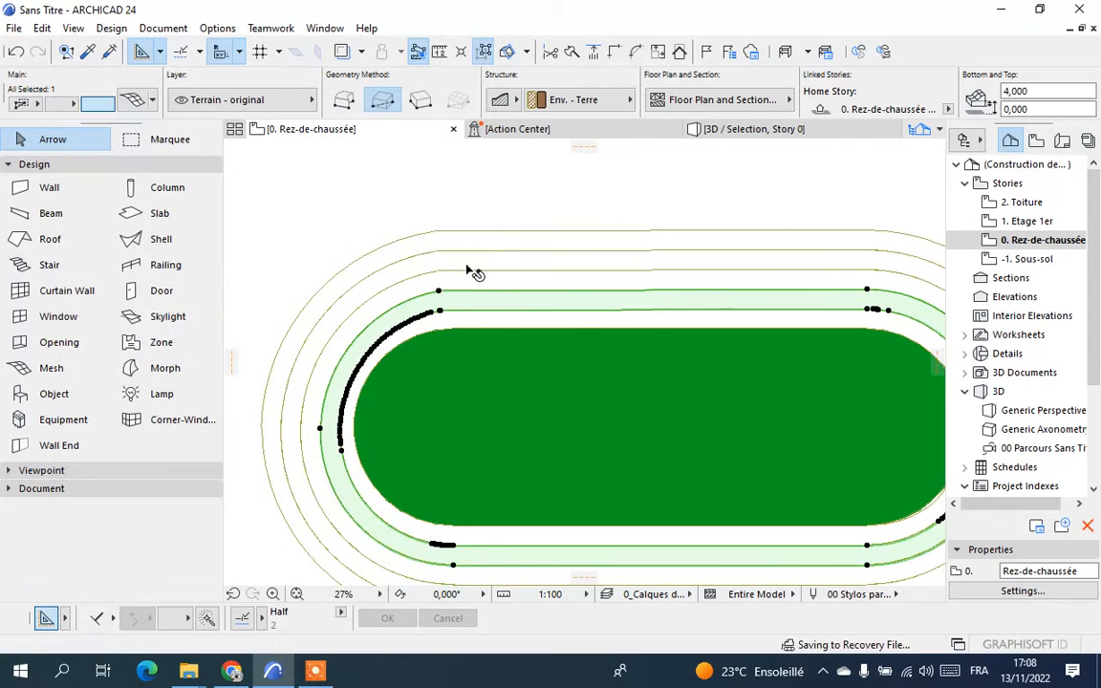
pyautogui.click(455, 221)
# Set the fourth-lane mesh's top override surface to Peinture - Cadmium Orange
pyautogui.click(488, 263)
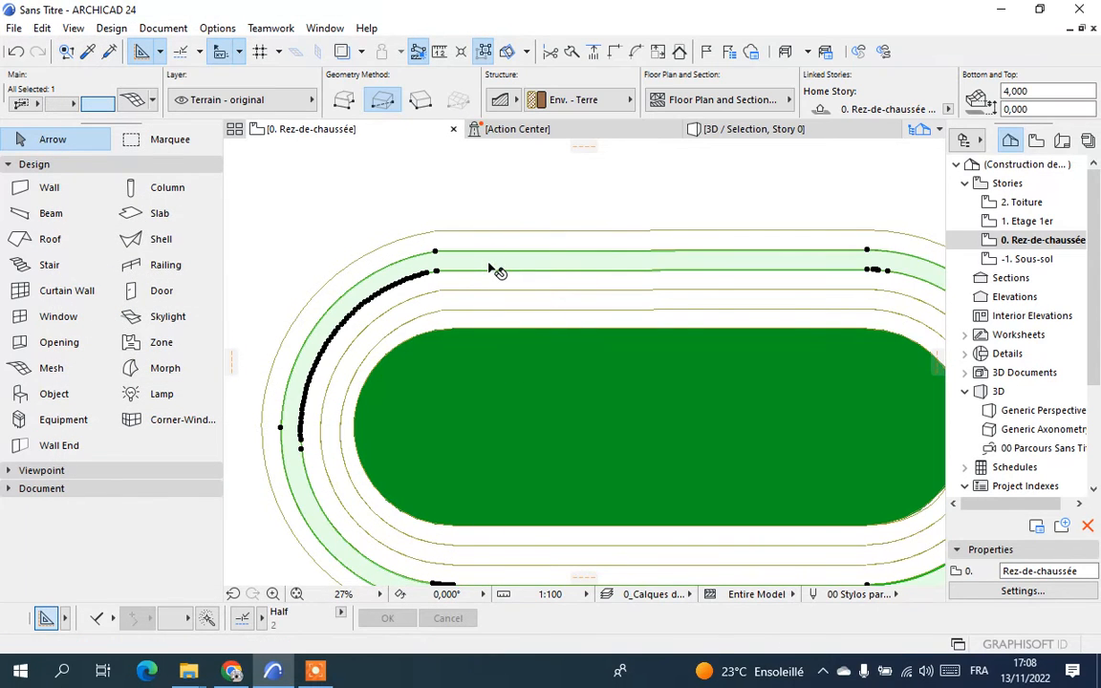
pyautogui.rightClick(492, 265)
pyautogui.click(524, 245)
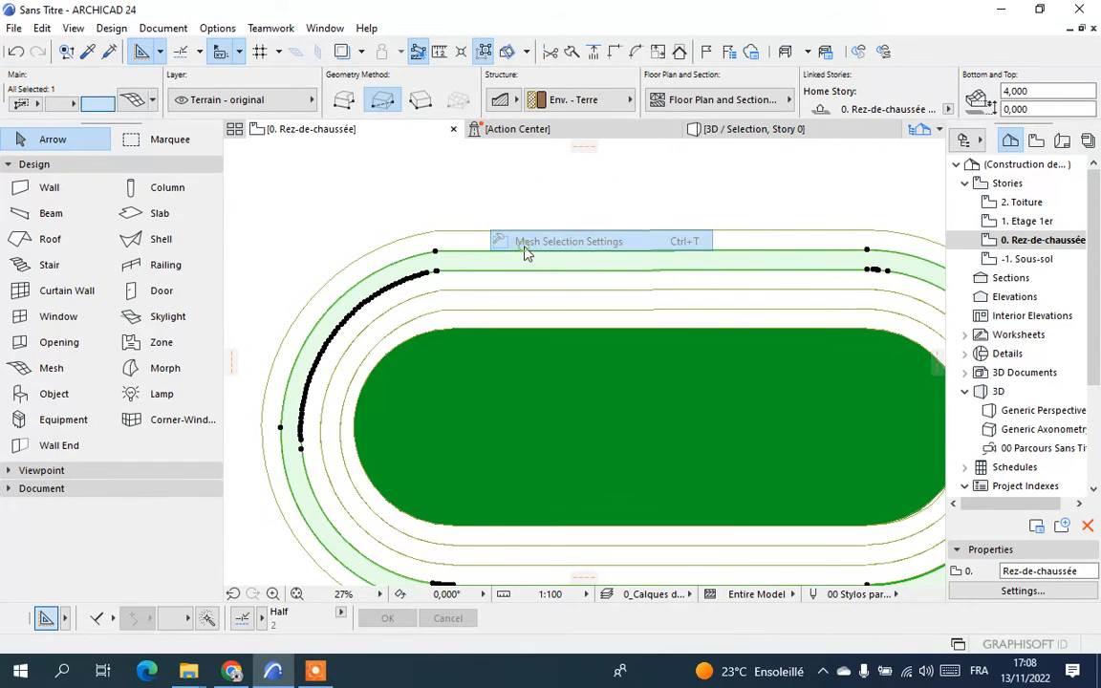
pyautogui.click(266, 438)
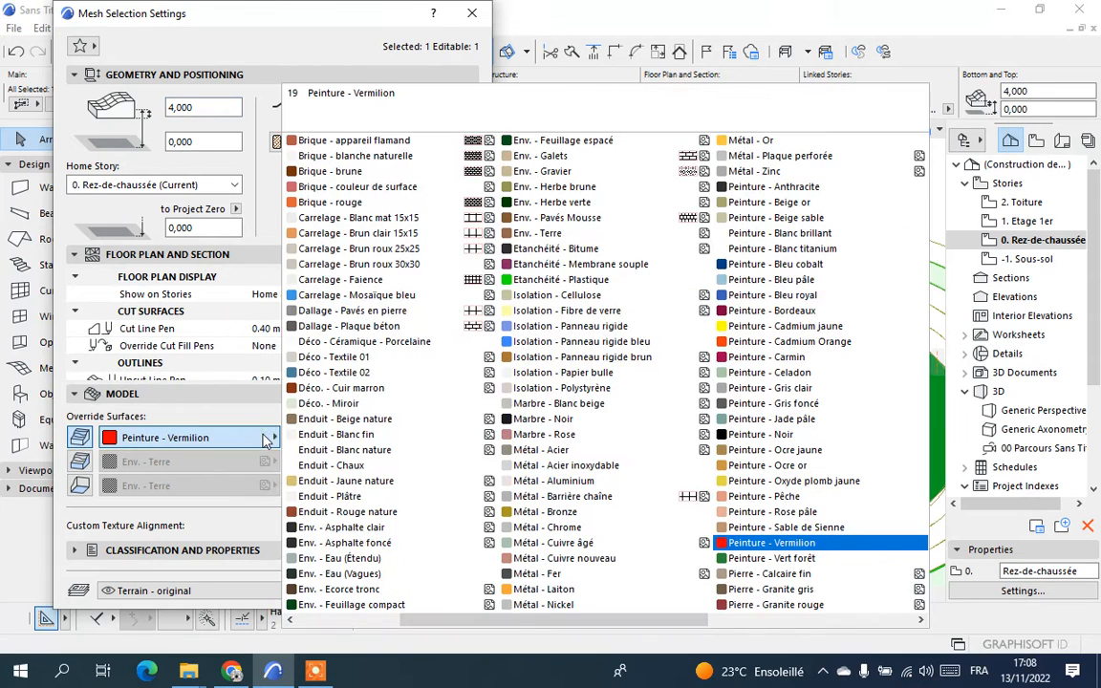
pyautogui.click(783, 341)
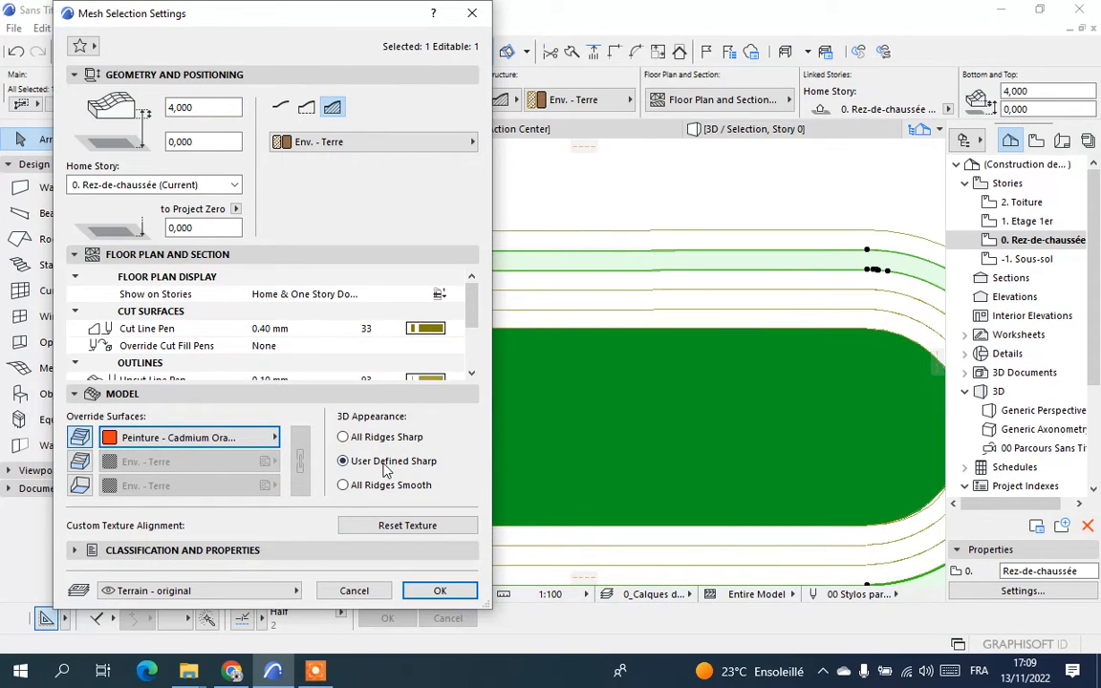
pyautogui.click(435, 590)
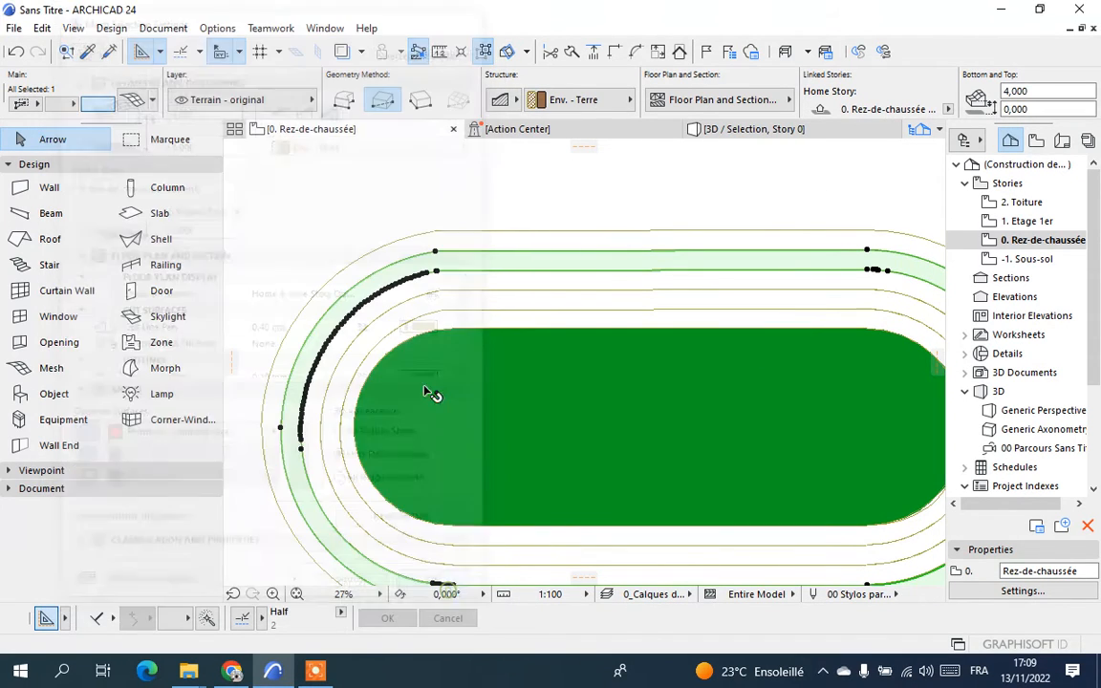
pyautogui.click(510, 221)
# Select the pitch and all lane meshes together on the plan and examine the recoloured lanes in an isolated 3D view
pyautogui.scroll(-2, 509, 221)
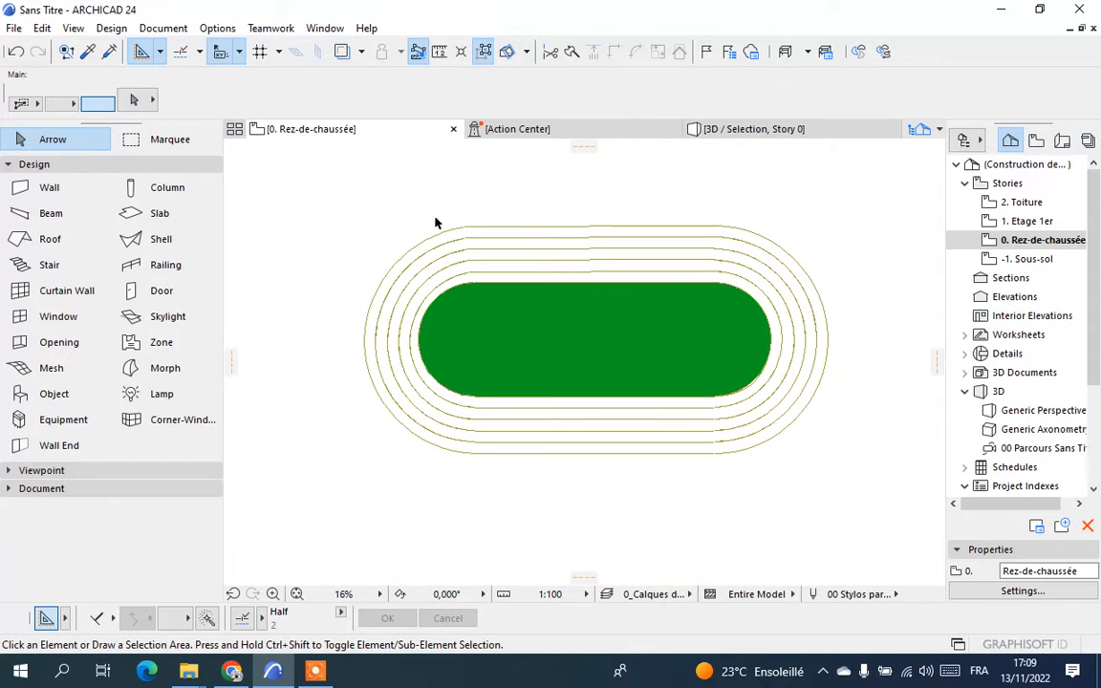
pyautogui.moveTo(841, 206); pyautogui.dragTo(319, 534)
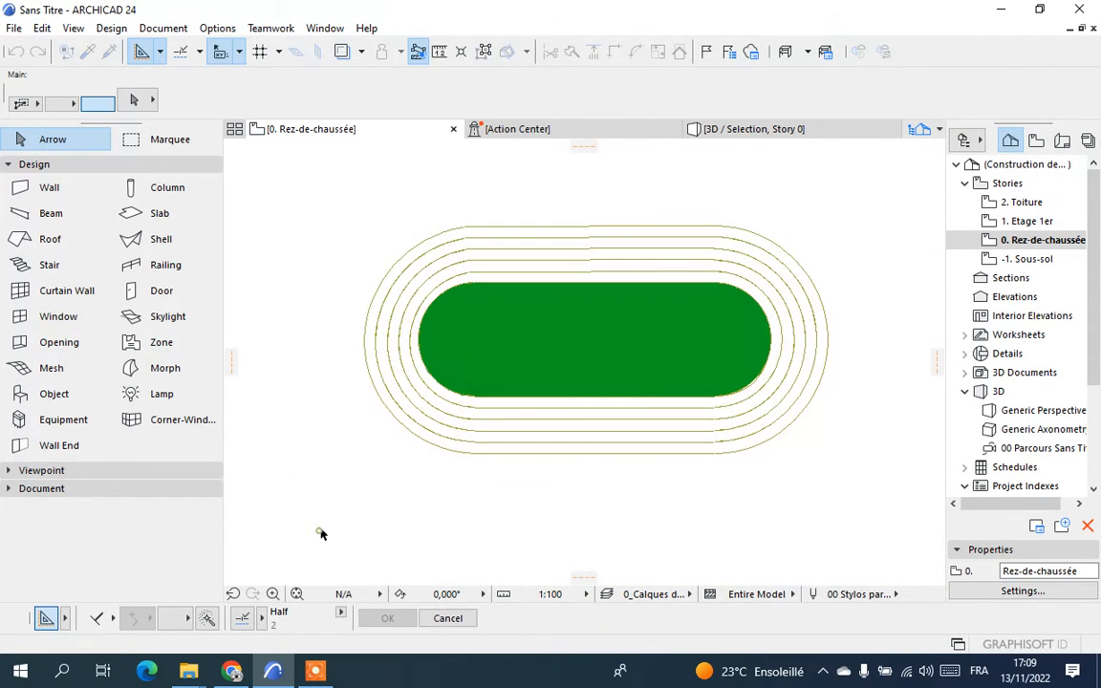
pyautogui.rightClick(305, 418)
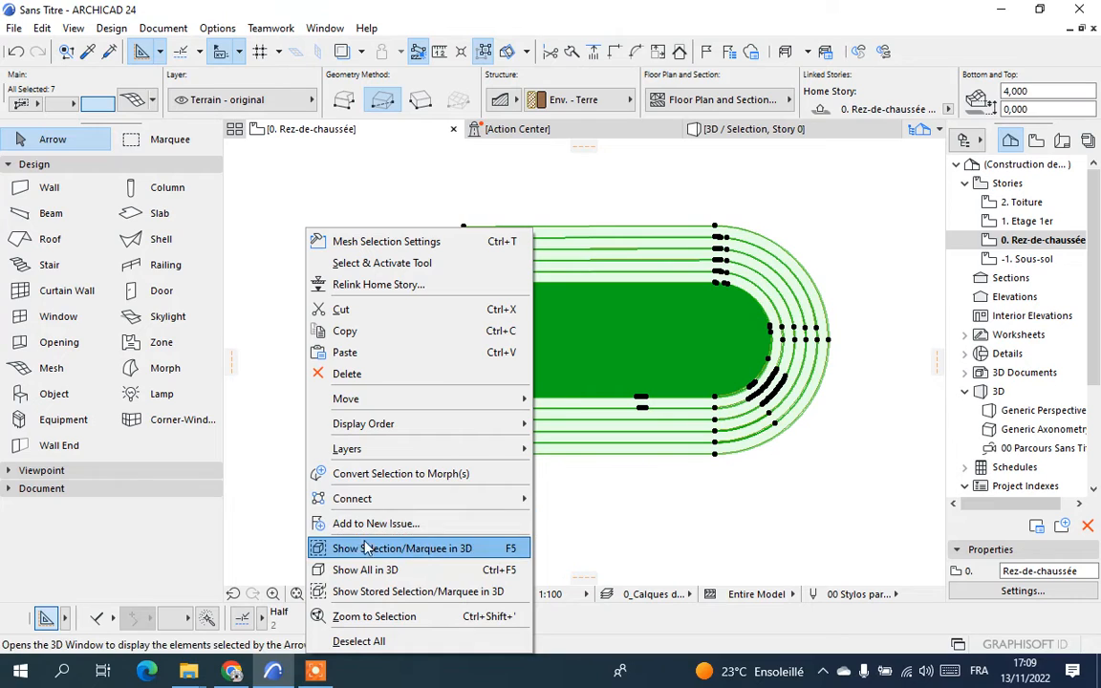
pyautogui.click(446, 555)
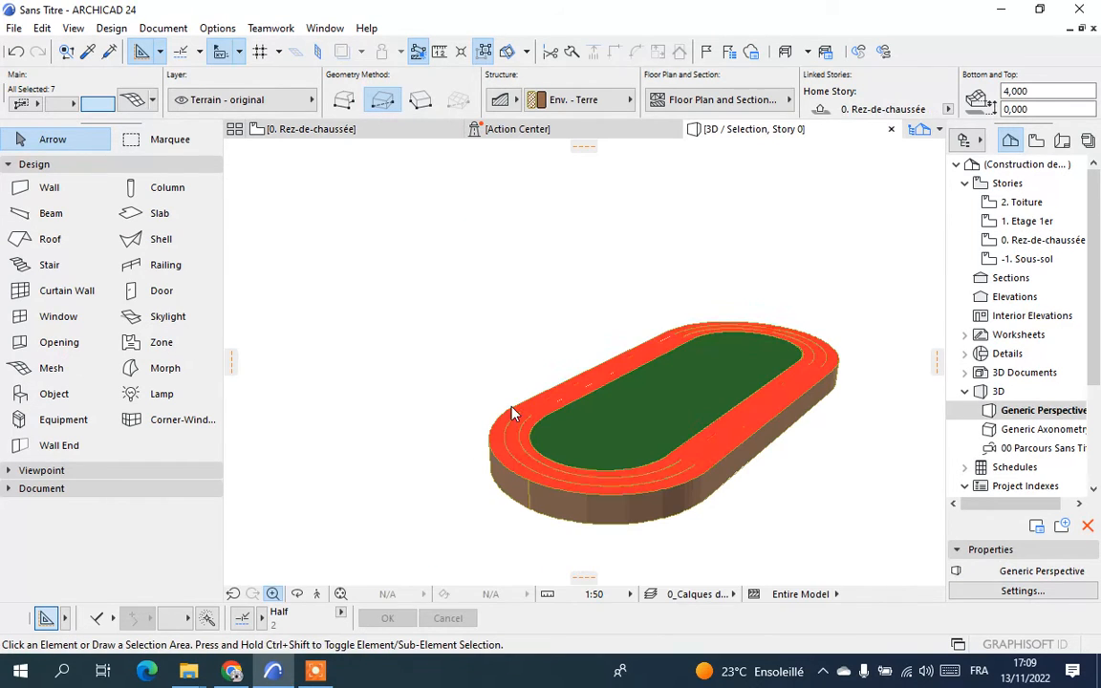
pyautogui.keyDown('shift'); pyautogui.moveTo(669, 492); pyautogui.dragTo(657, 471, button='middle'); pyautogui.keyUp('shift')
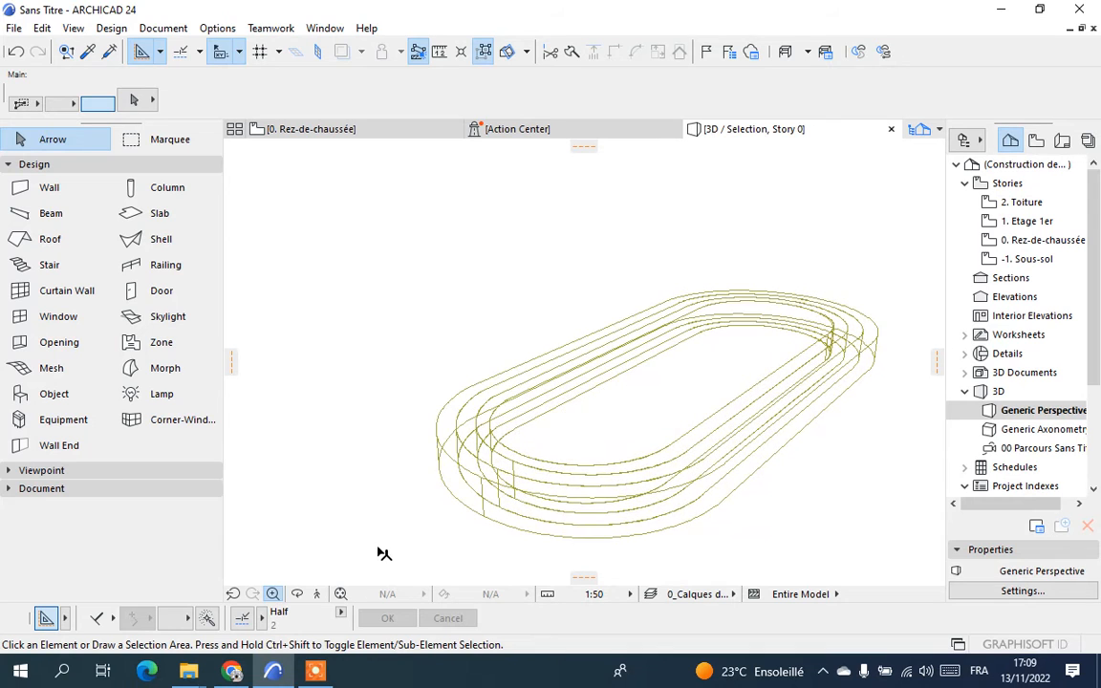
pyautogui.keyDown('shift'); pyautogui.moveTo(408, 492); pyautogui.dragTo(610, 446, button='middle'); pyautogui.keyUp('shift')
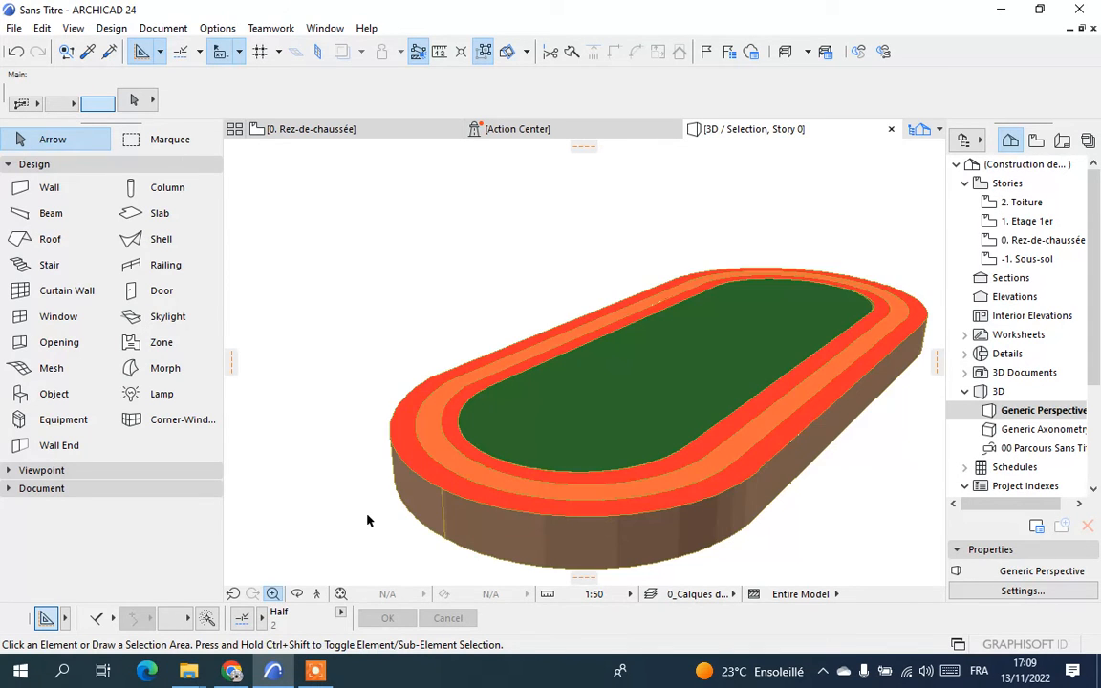
pyautogui.scroll(-5, 420, 314)
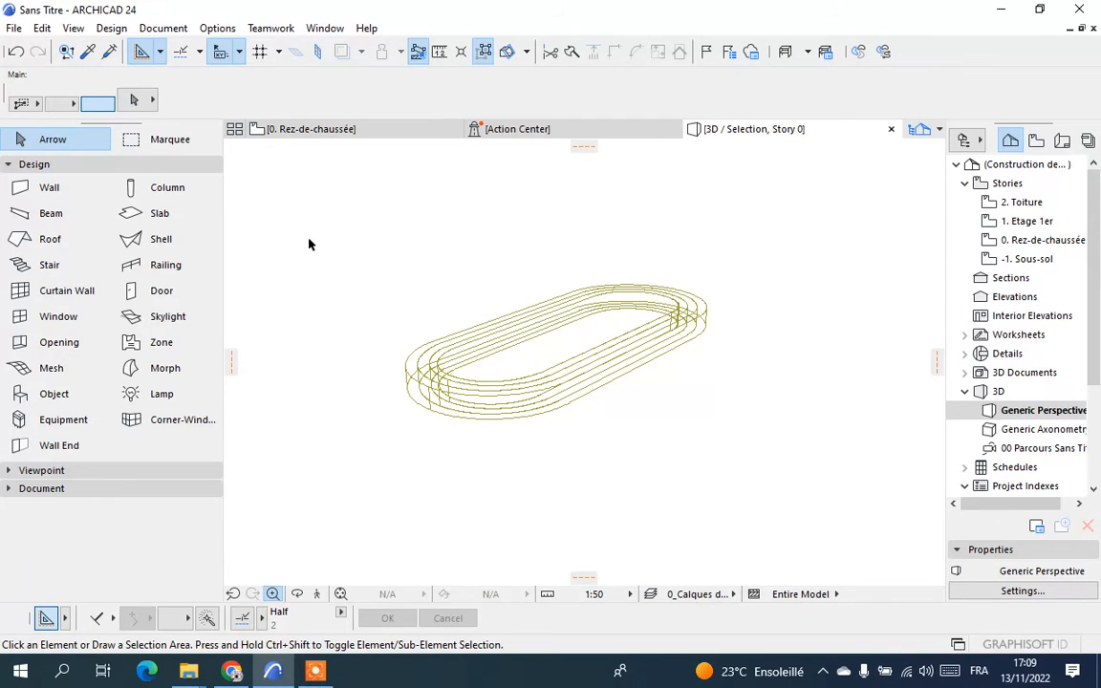
# Return to the ground-floor plan, reselect the complete pitch and lane assembly, and show only that selection in 3D
pyautogui.click(313, 132)
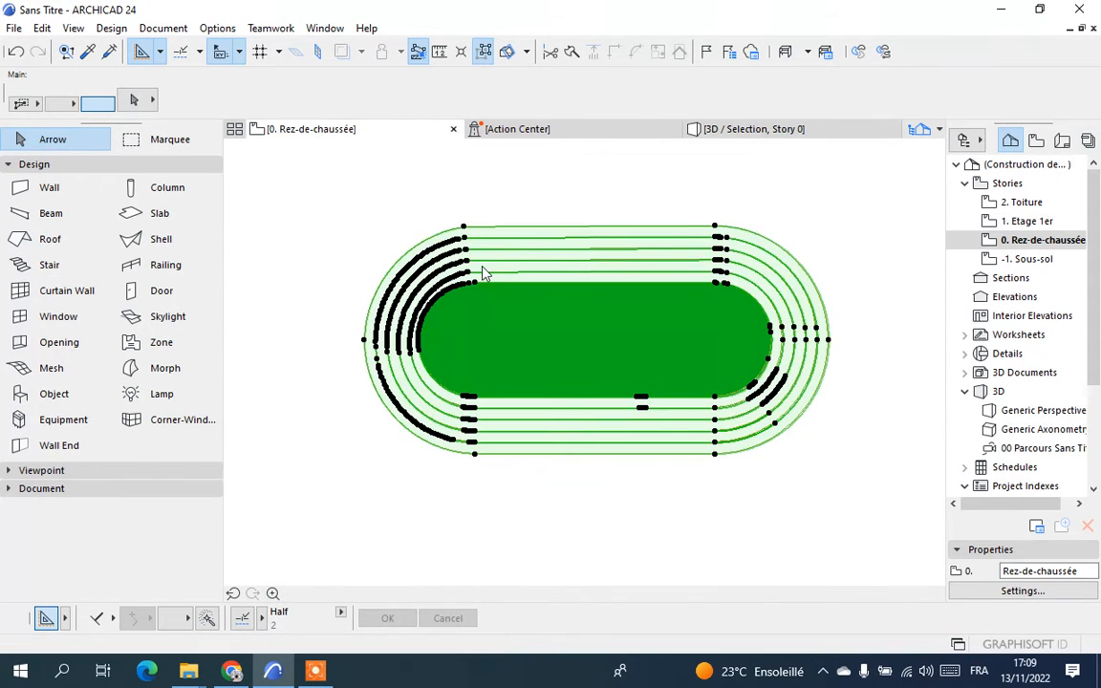
pyautogui.scroll(-3, 431, 315)
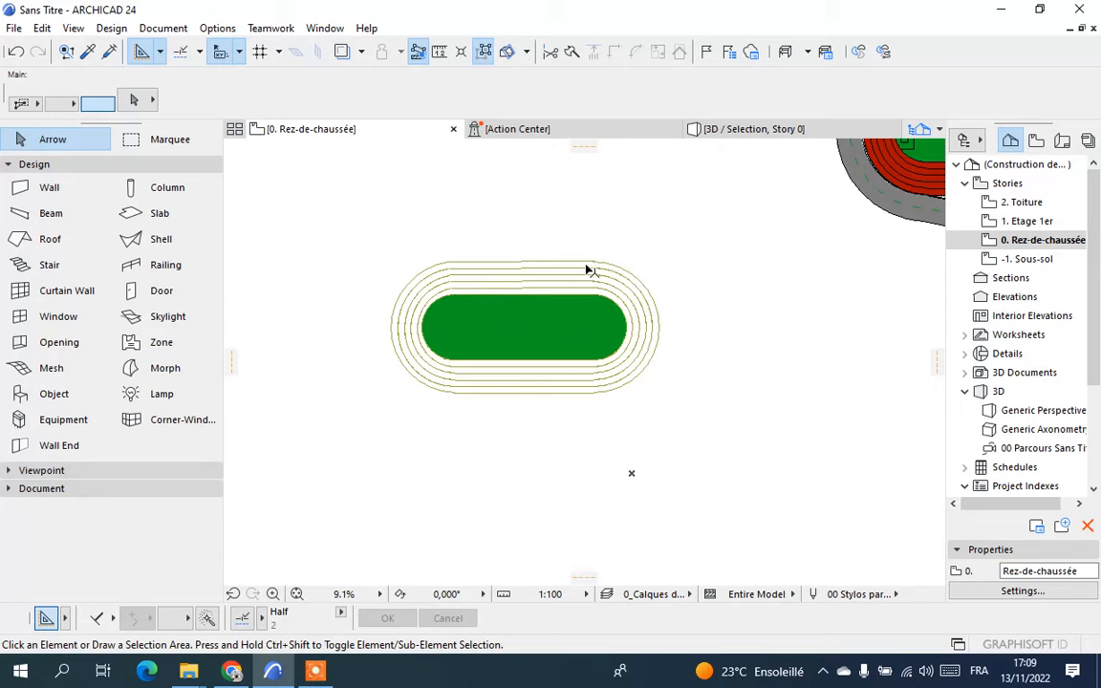
pyautogui.scroll(-3, 719, 239)
pyautogui.moveTo(722, 226); pyautogui.dragTo(479, 373)
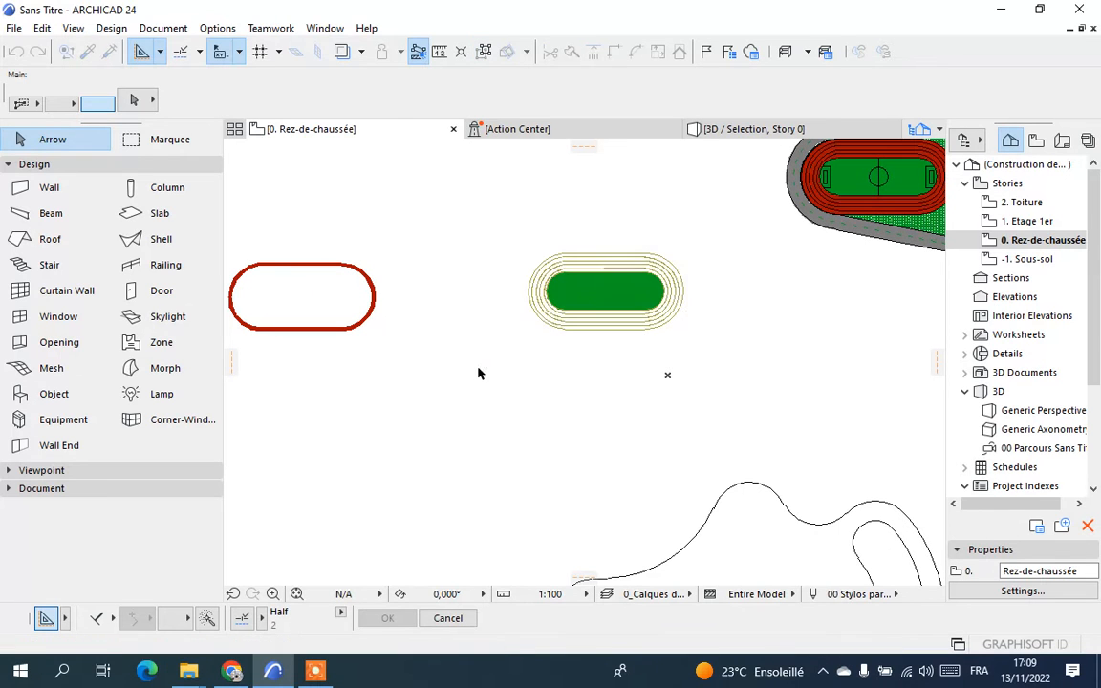
pyautogui.rightClick(633, 204)
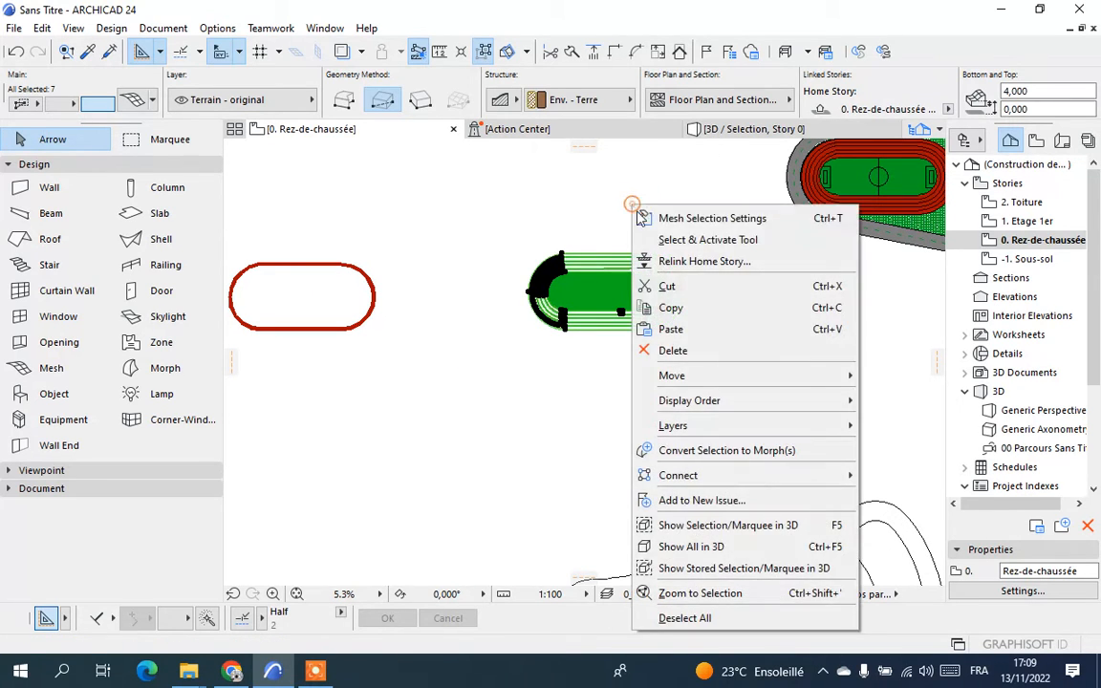
pyautogui.click(719, 525)
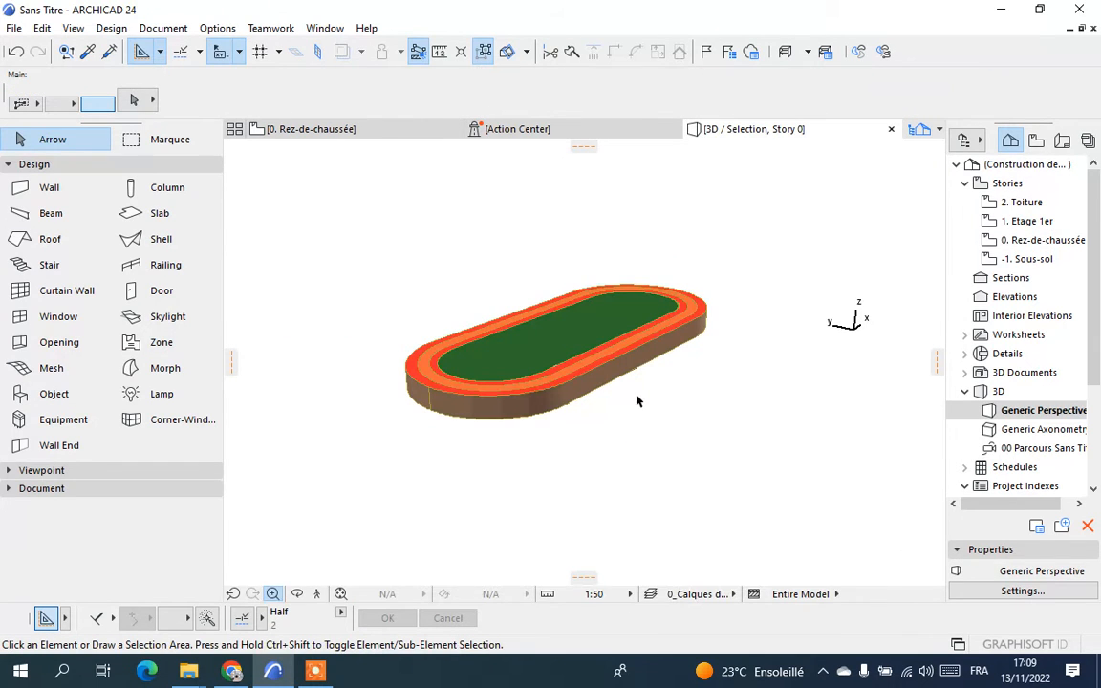
# Orbit the isolated track to a steeper view from above and inspect the alternating lane colours around the pitch
pyautogui.click(296, 593)
pyautogui.moveTo(507, 345)
pyautogui.mouseDown()
pyautogui.moveTo(496, 393)
pyautogui.moveTo(438, 444)
pyautogui.moveTo(485, 342)
pyautogui.moveTo(453, 376)
pyautogui.mouseUp()
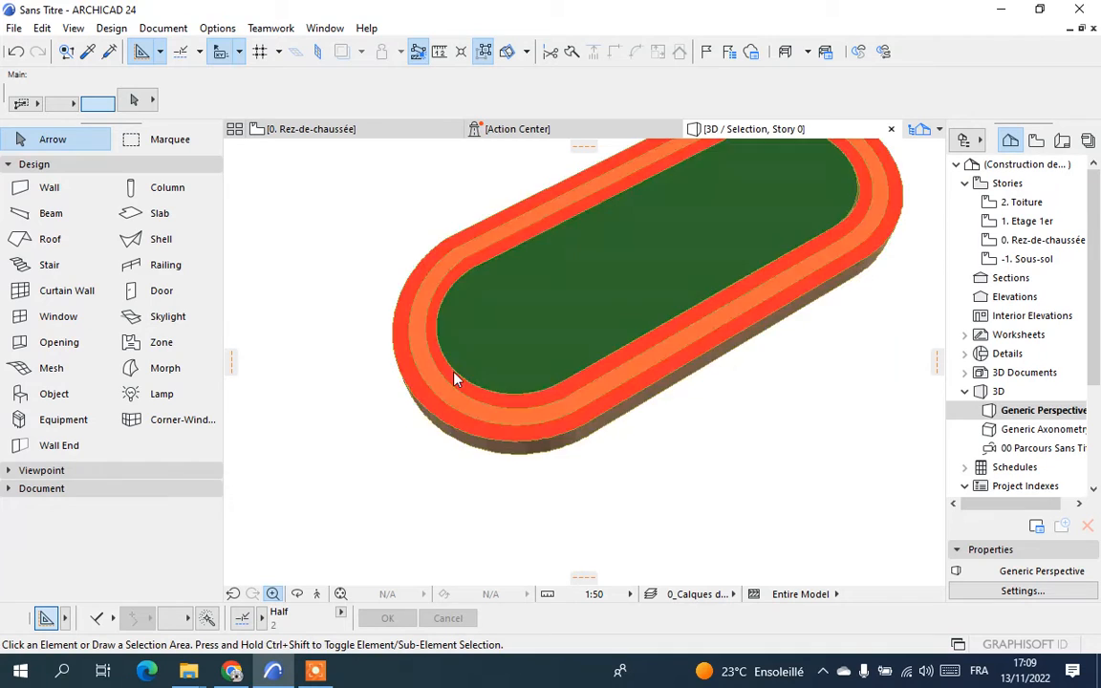
pyautogui.scroll(2, 453, 378)
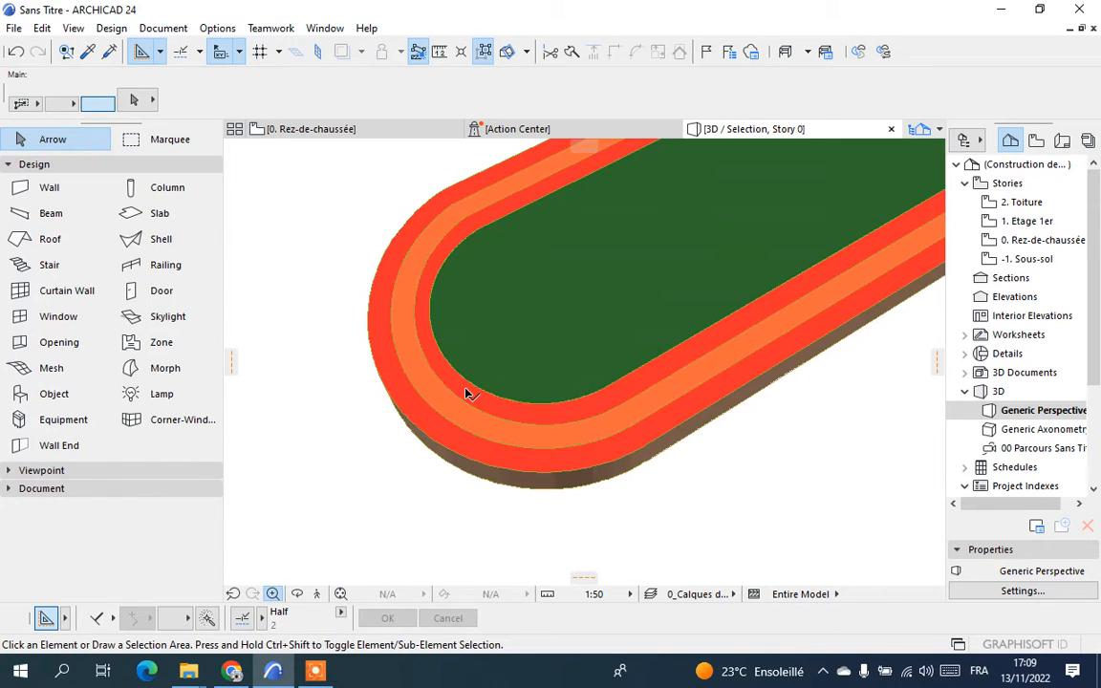
pyautogui.scroll(-5, 466, 392)
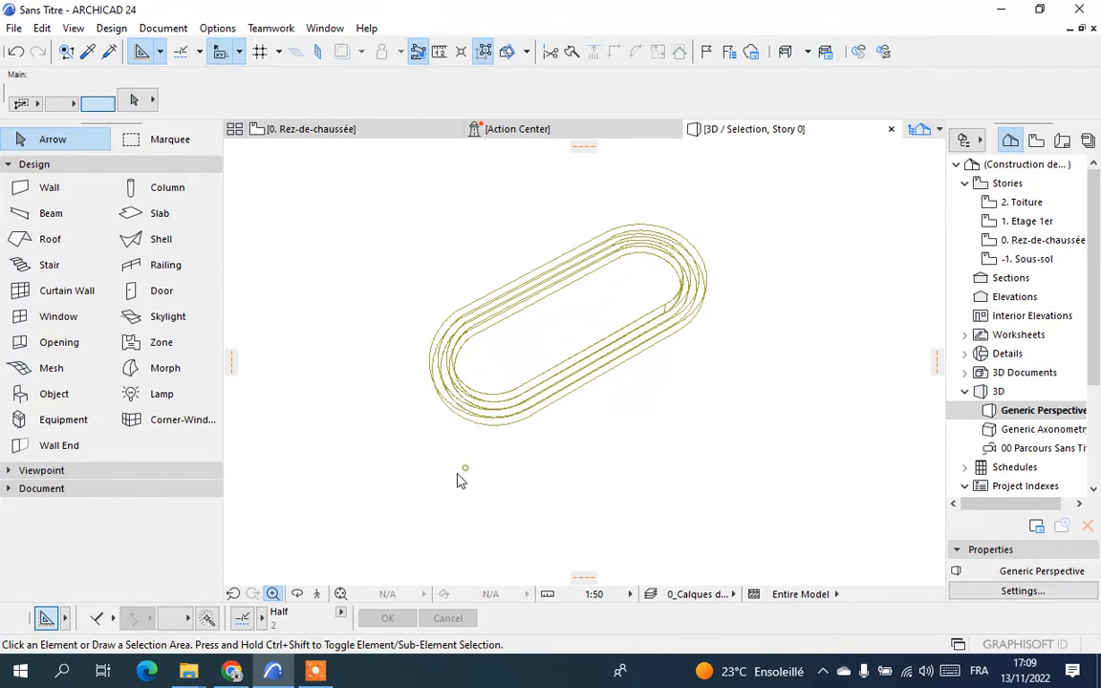
pyautogui.click(410, 483)
pyautogui.click(365, 502)
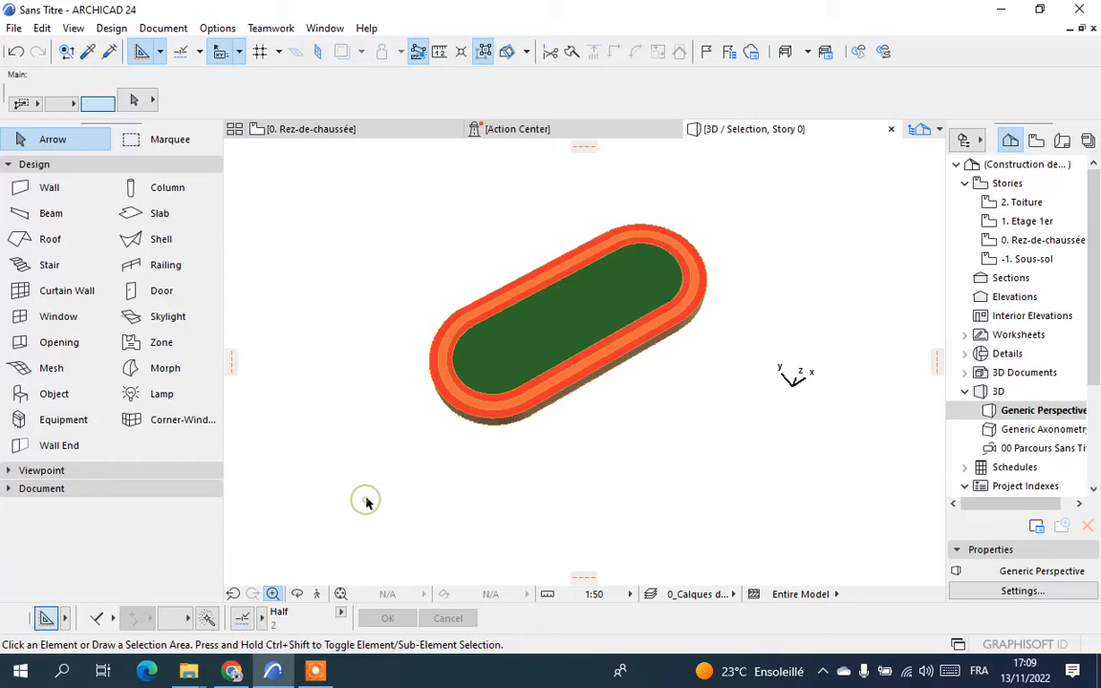
pyautogui.rightClick(378, 251)
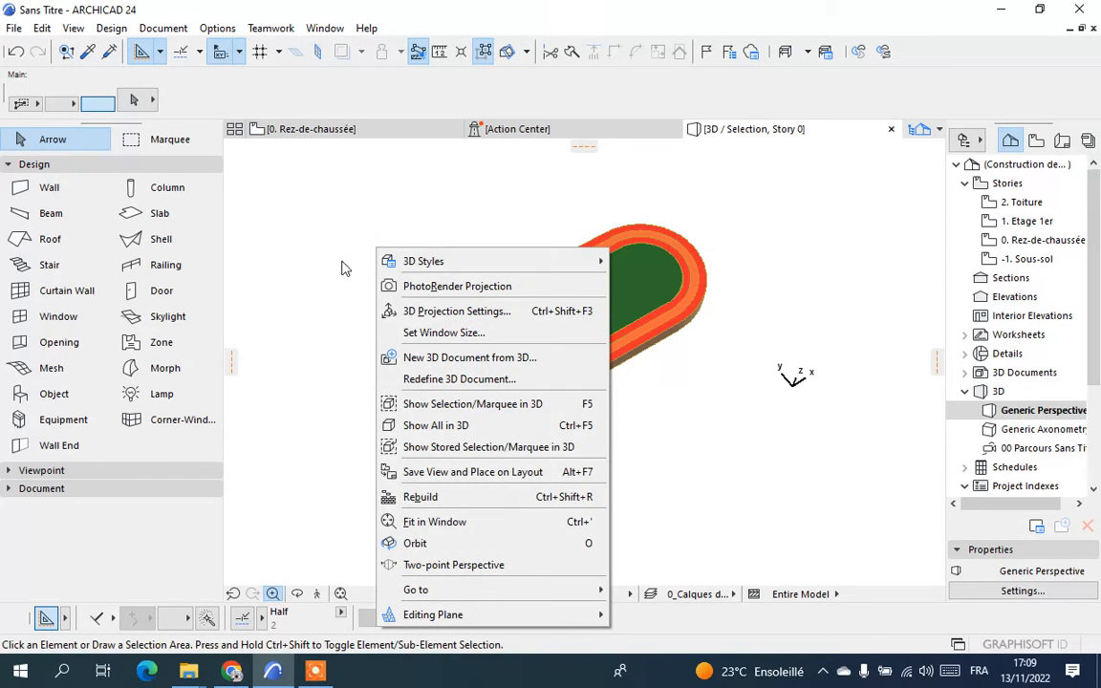
pyautogui.click(304, 242)
pyautogui.scroll(5, 667, 303)
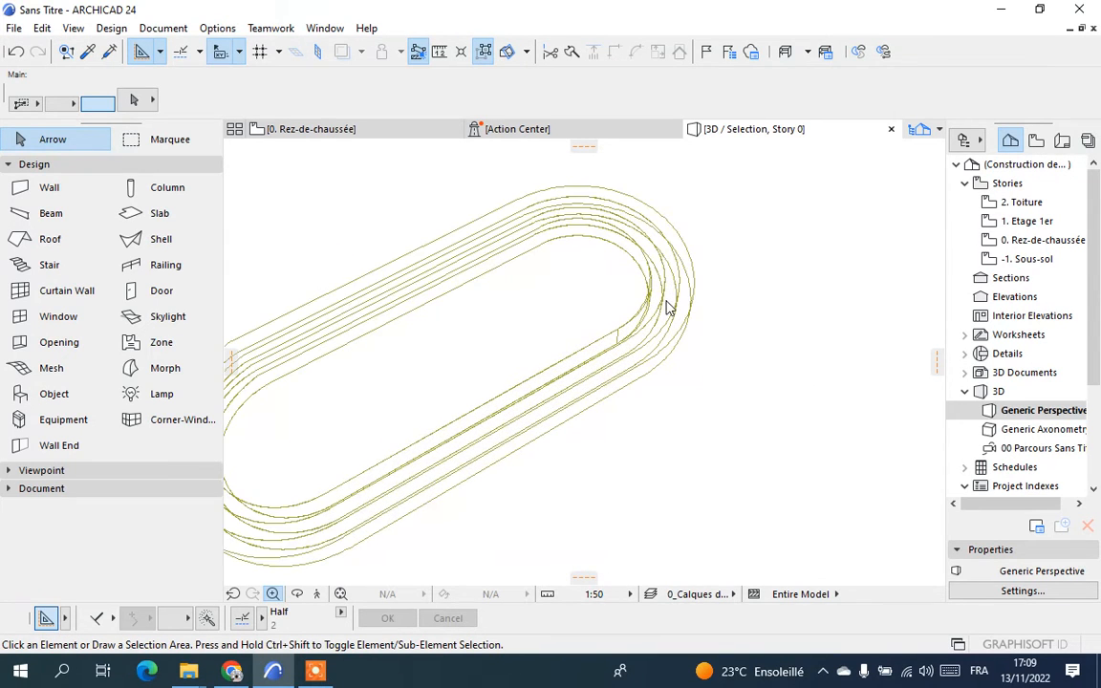
pyautogui.click(667, 306)
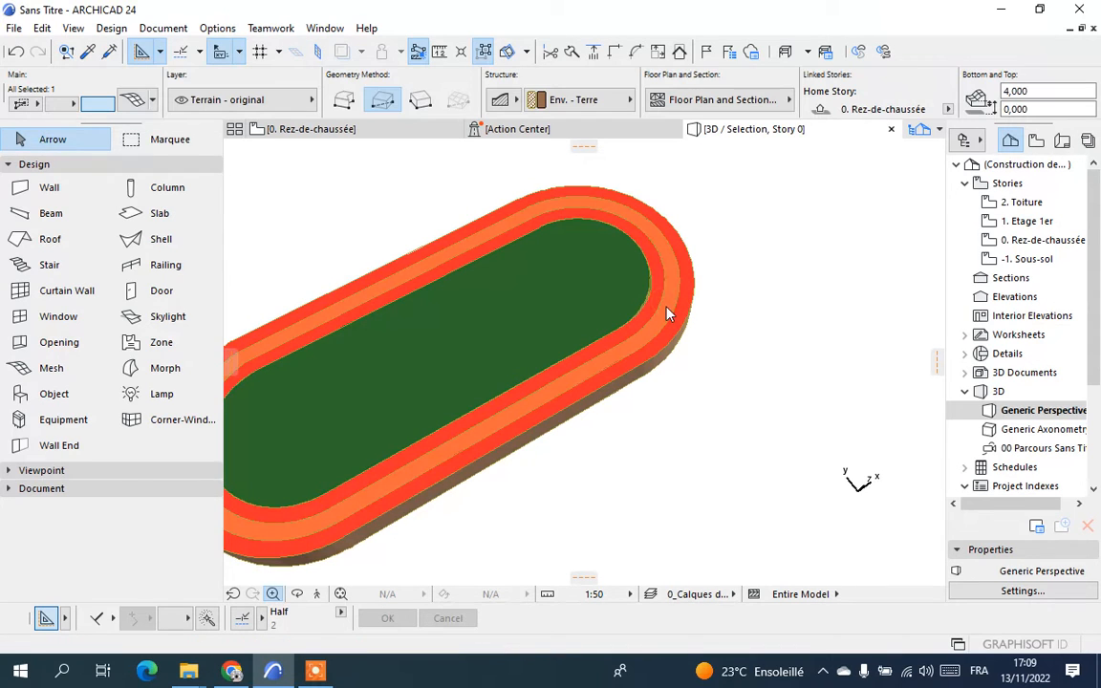
pyautogui.click(725, 297)
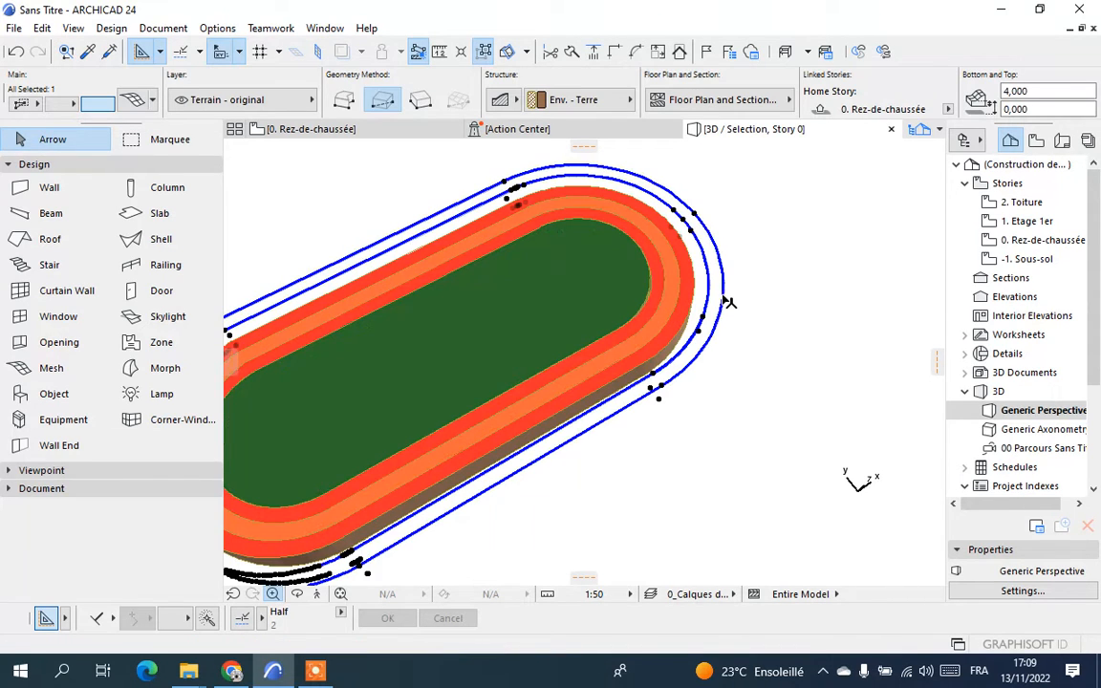
pyautogui.scroll(-3, 729, 290)
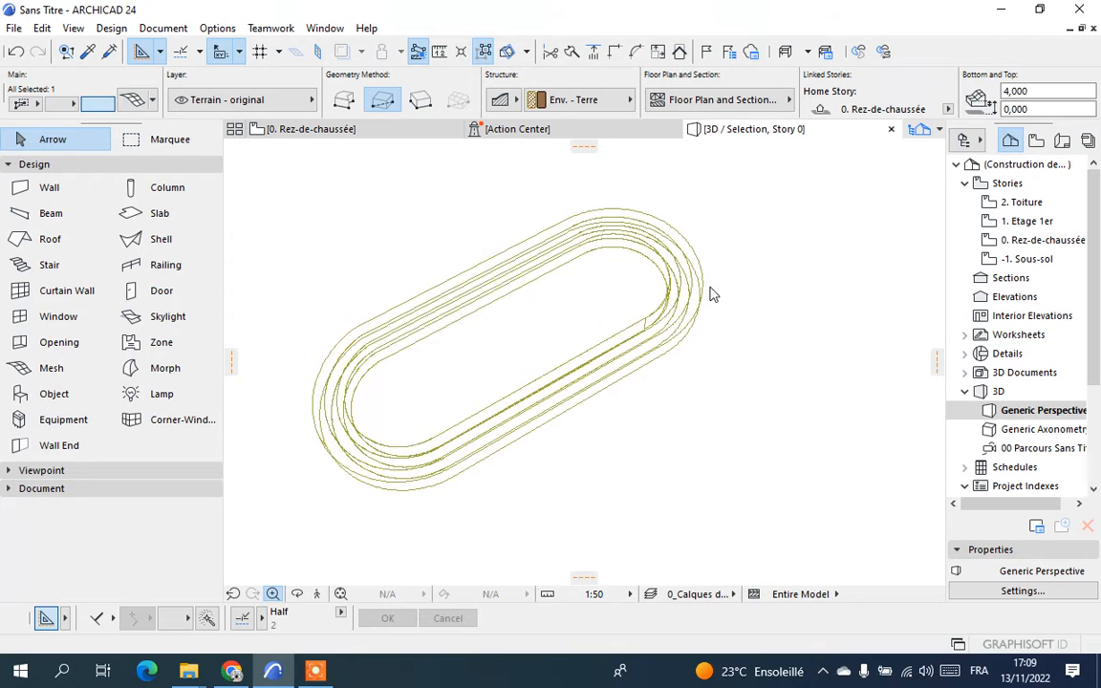
pyautogui.scroll(-2, 708, 295)
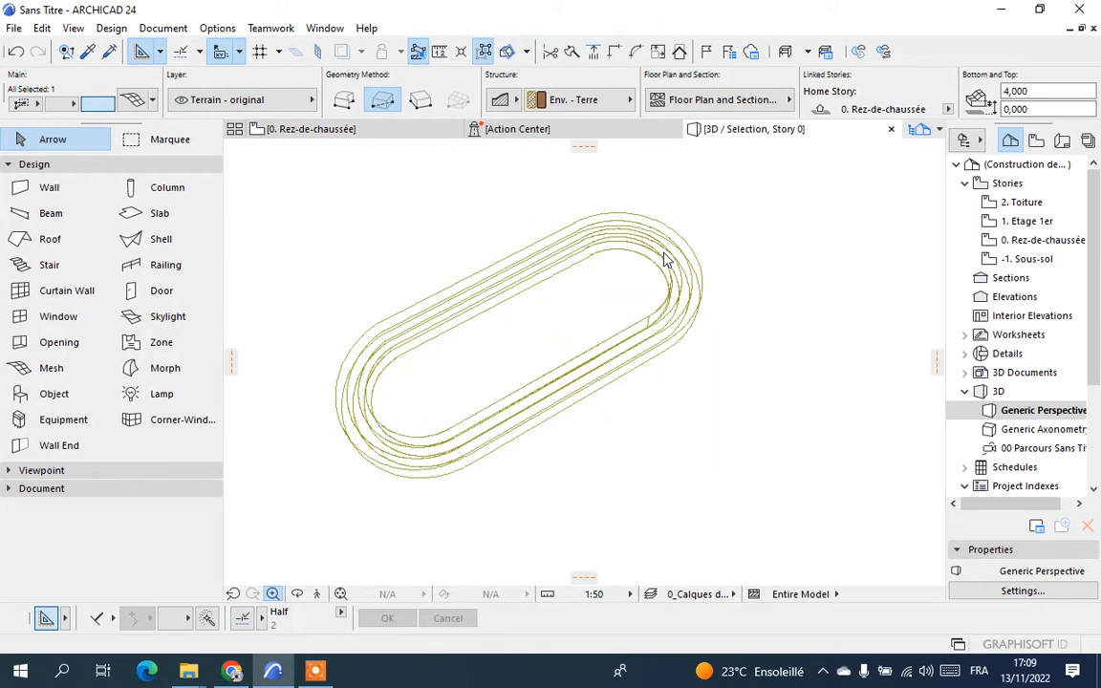
pyautogui.scroll(-2, 667, 260)
pyautogui.scroll(-2, 581, 354)
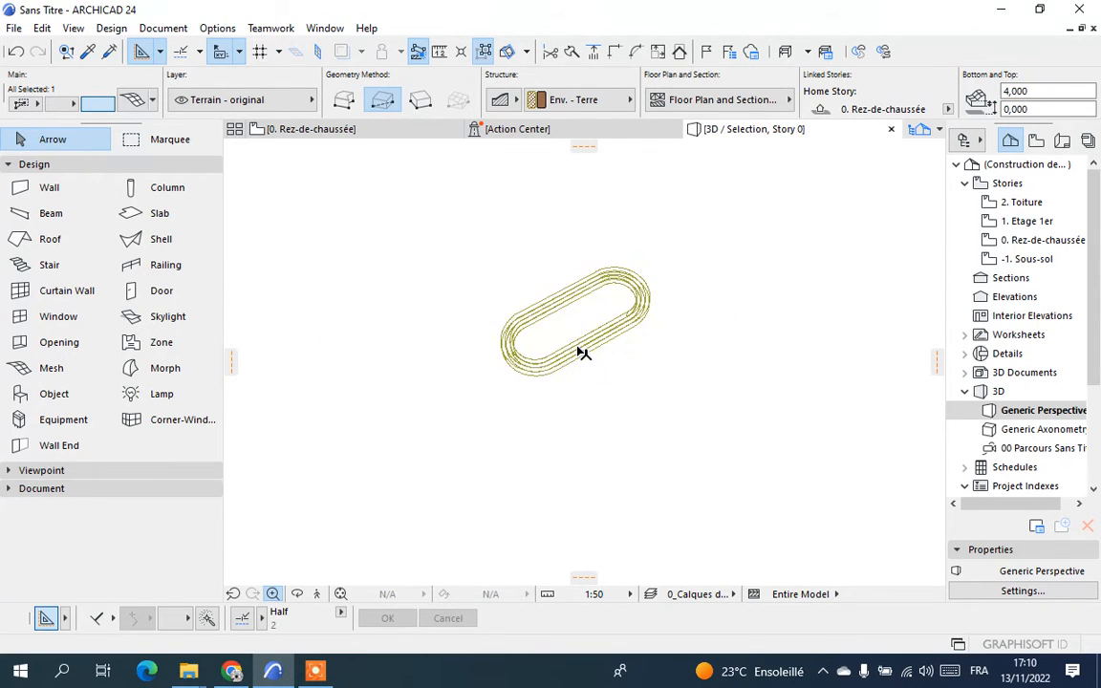
pyautogui.click(495, 419)
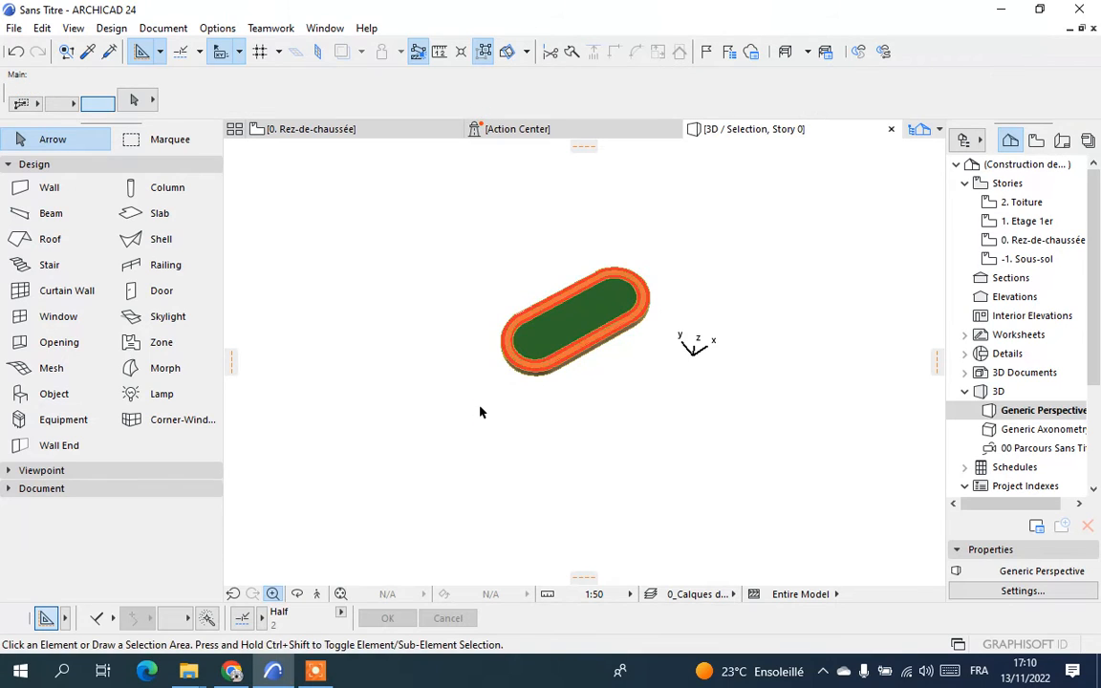
pyautogui.scroll(-1, 483, 409)
pyautogui.click(724, 217)
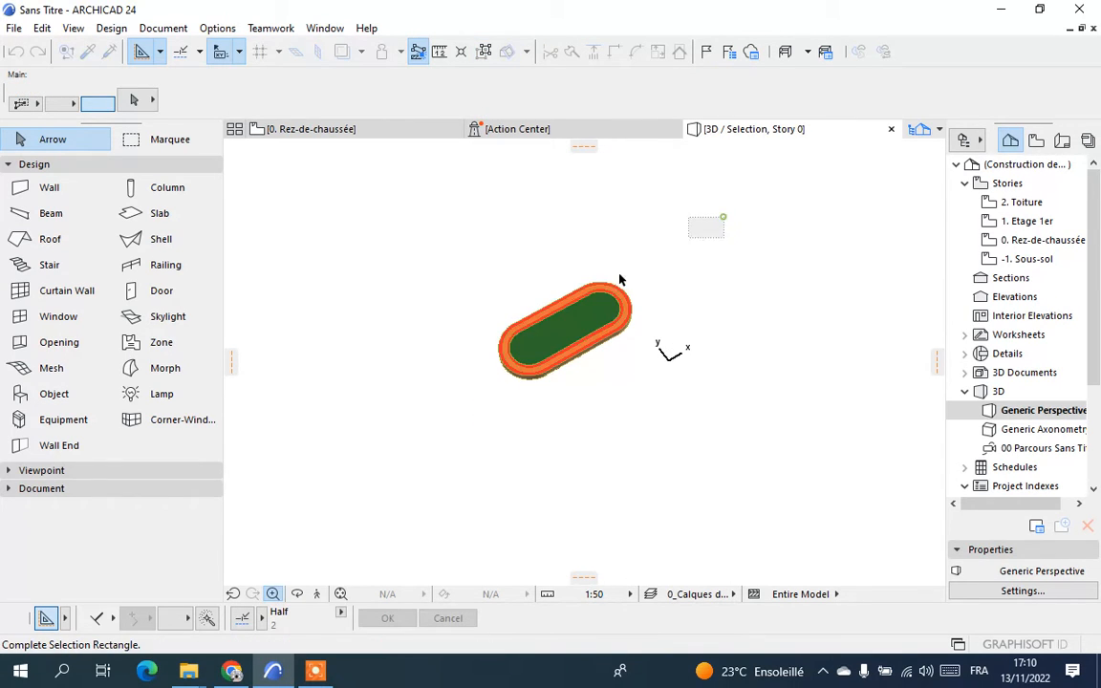
pyautogui.click(397, 424)
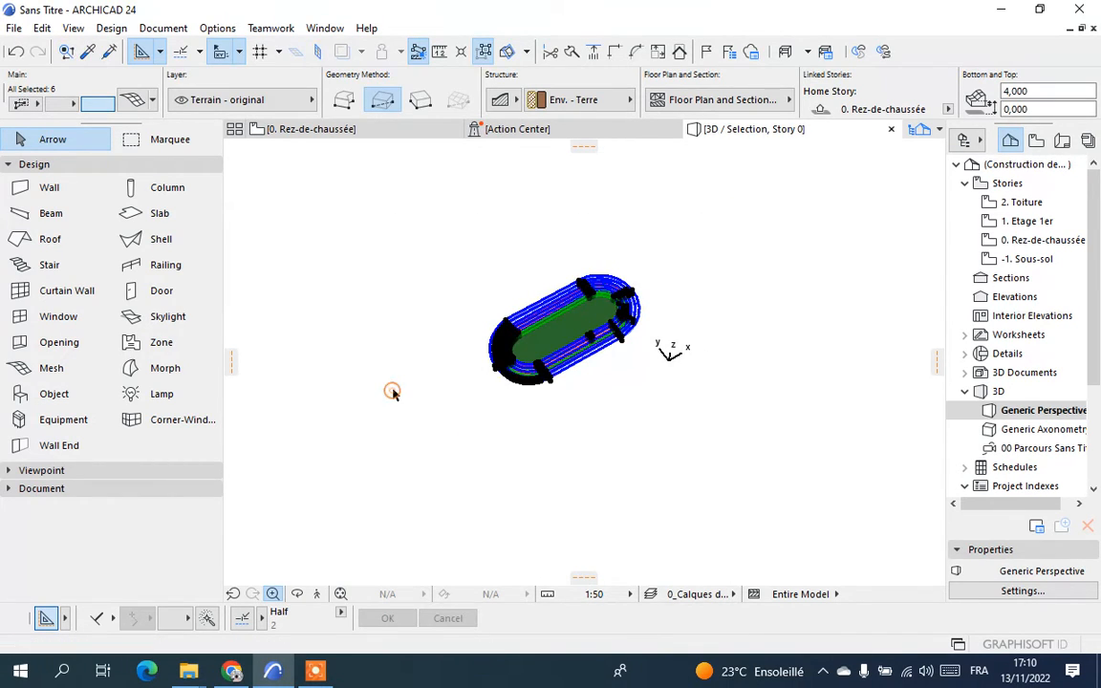
pyautogui.rightClick(392, 392)
pyautogui.click(421, 483)
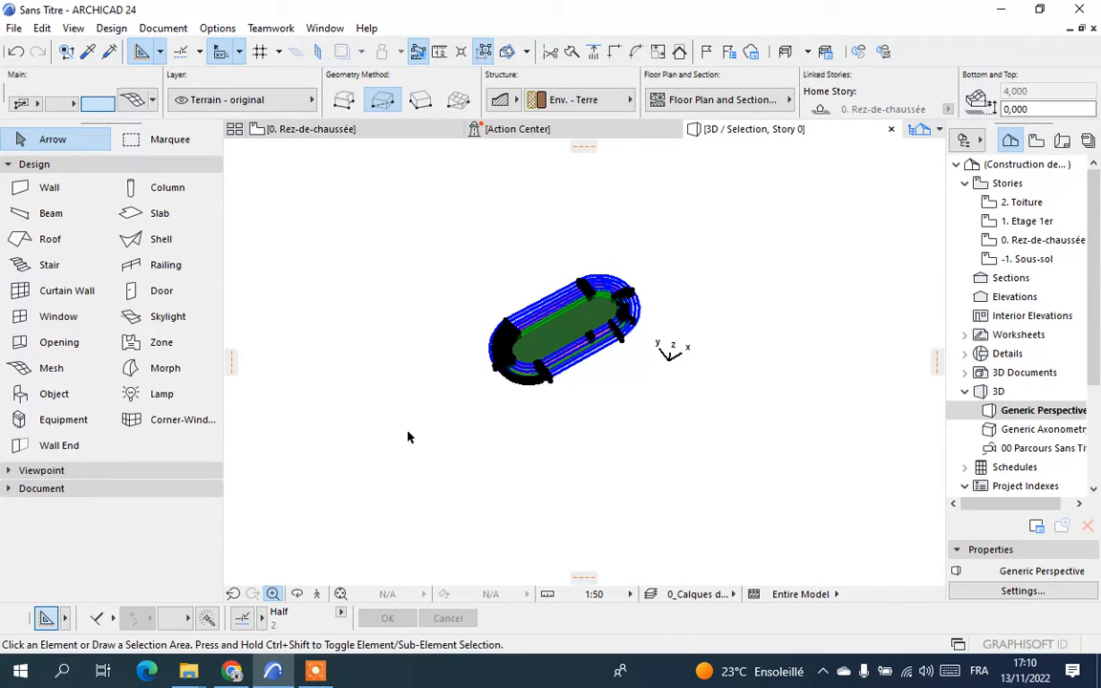
pyautogui.press('Escape')
pyautogui.scroll(2, 469, 388)
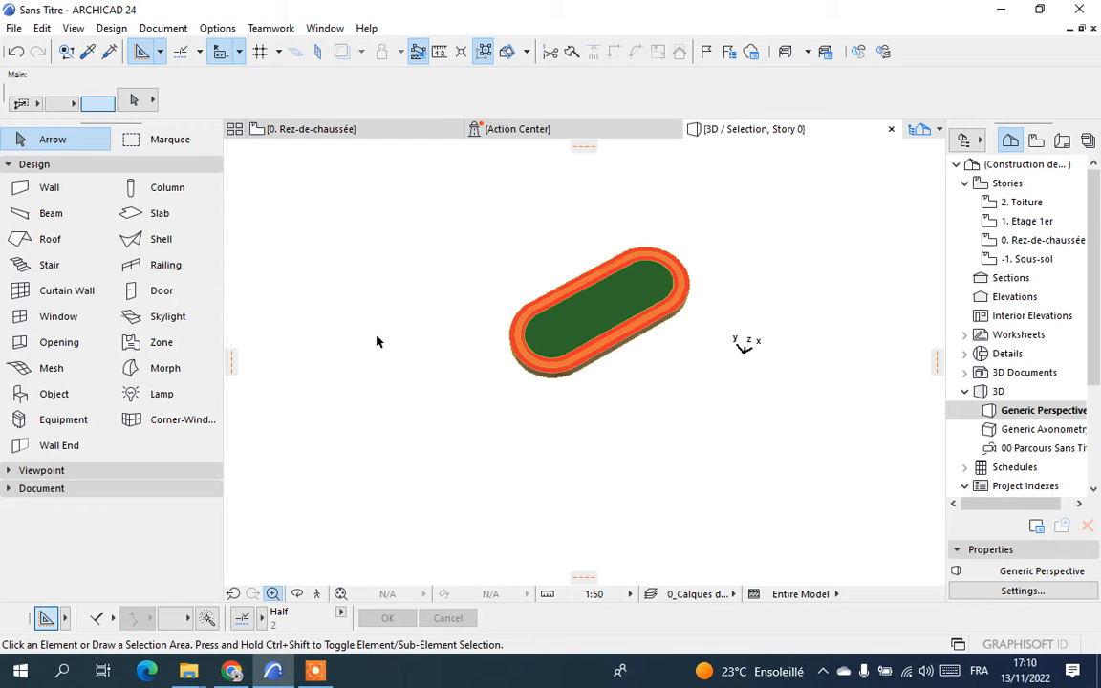
# Show all elements in 3D and examine the finished track together with the rest of the site model
pyautogui.rightClick(338, 250)
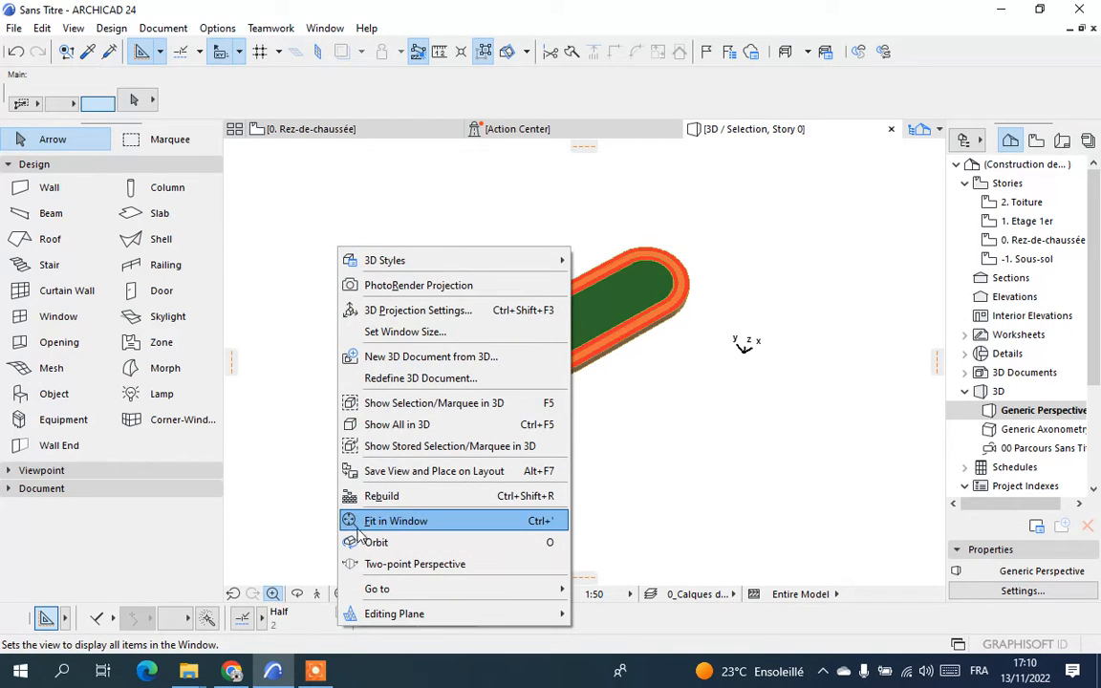
pyautogui.click(401, 425)
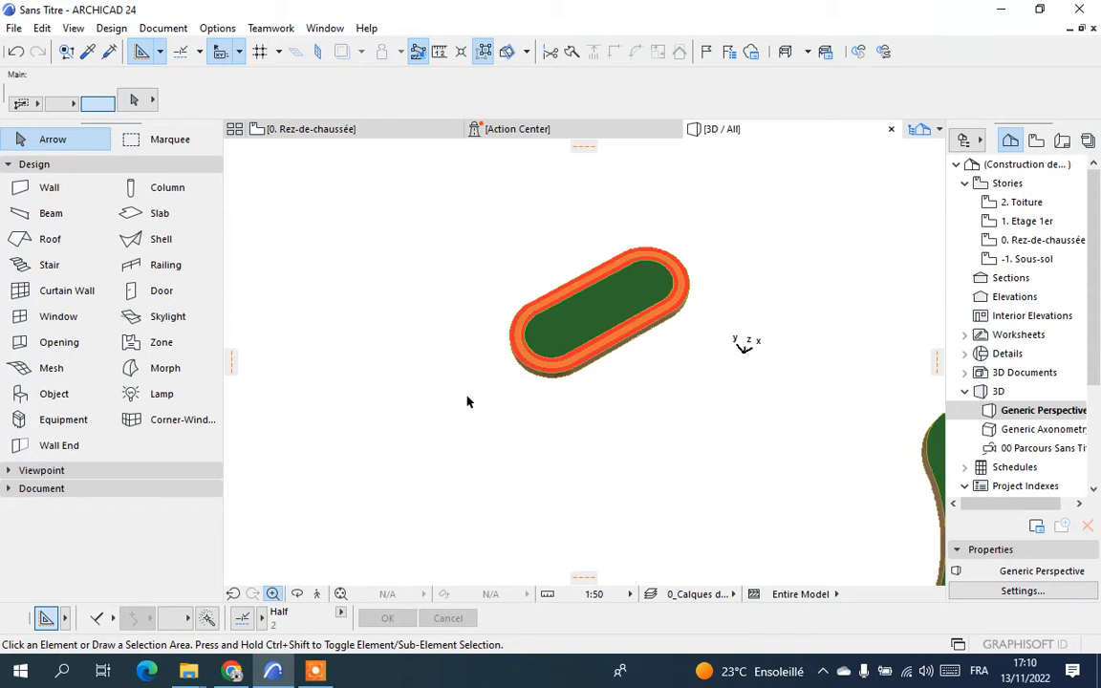
pyautogui.scroll(4, 567, 378)
pyautogui.scroll(-4, 569, 382)
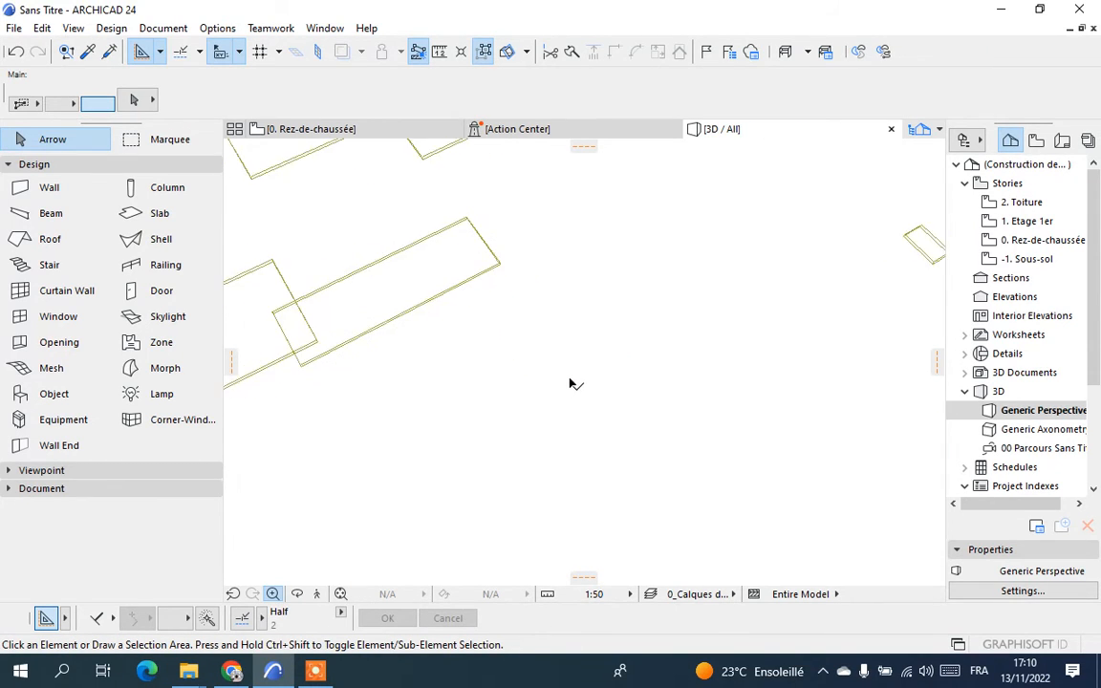
pyautogui.scroll(-2, 571, 387)
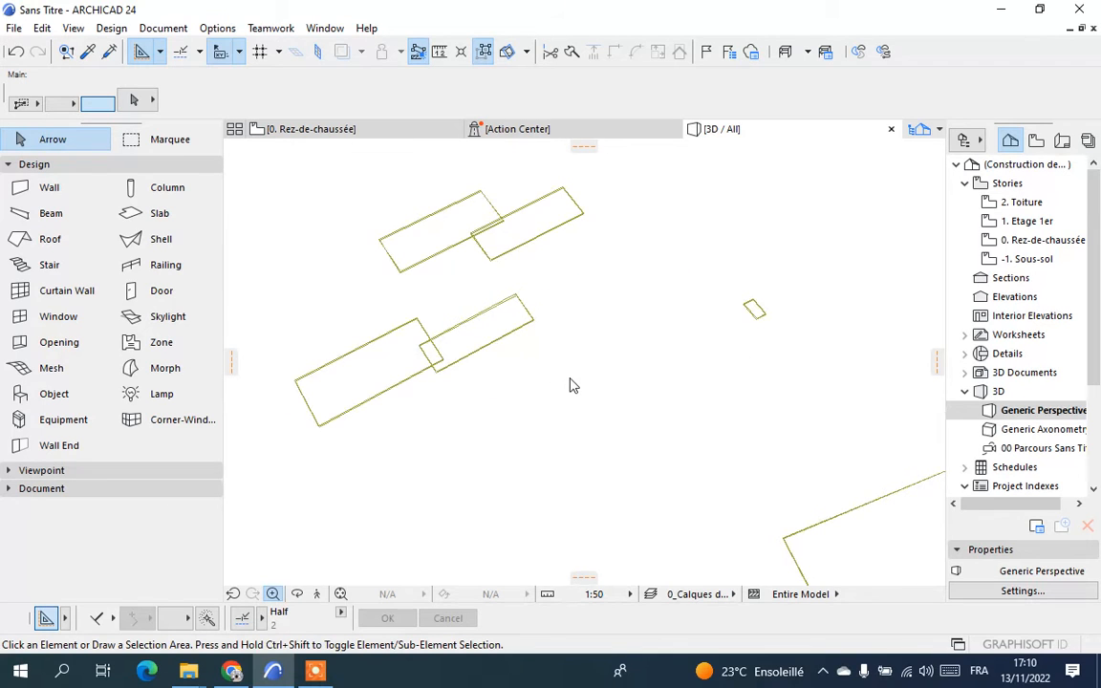
pyautogui.scroll(-3, 570, 384)
pyautogui.scroll(1, 635, 315)
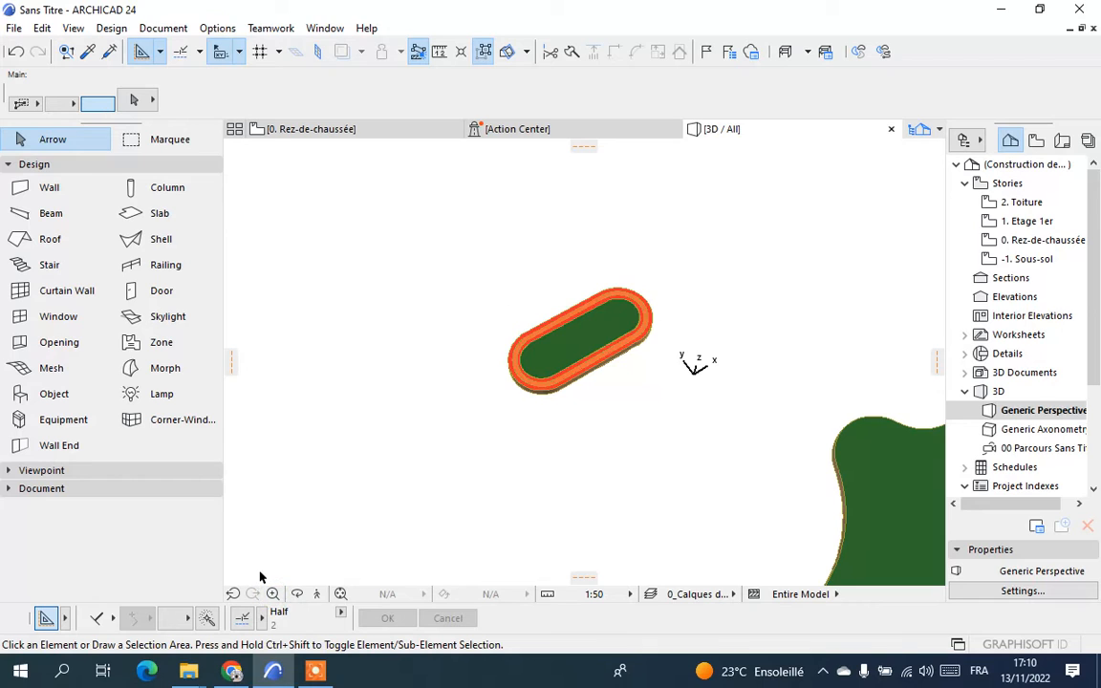
pyautogui.click(456, 283)
pyautogui.click(695, 407)
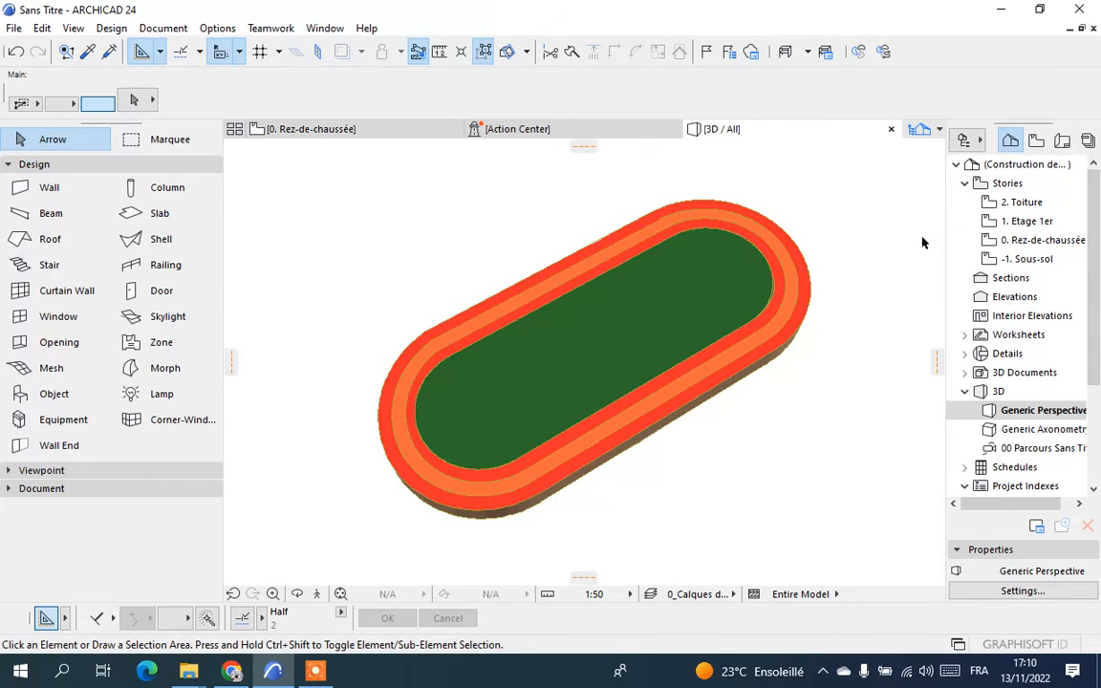
pyautogui.scroll(5, 762, 255)
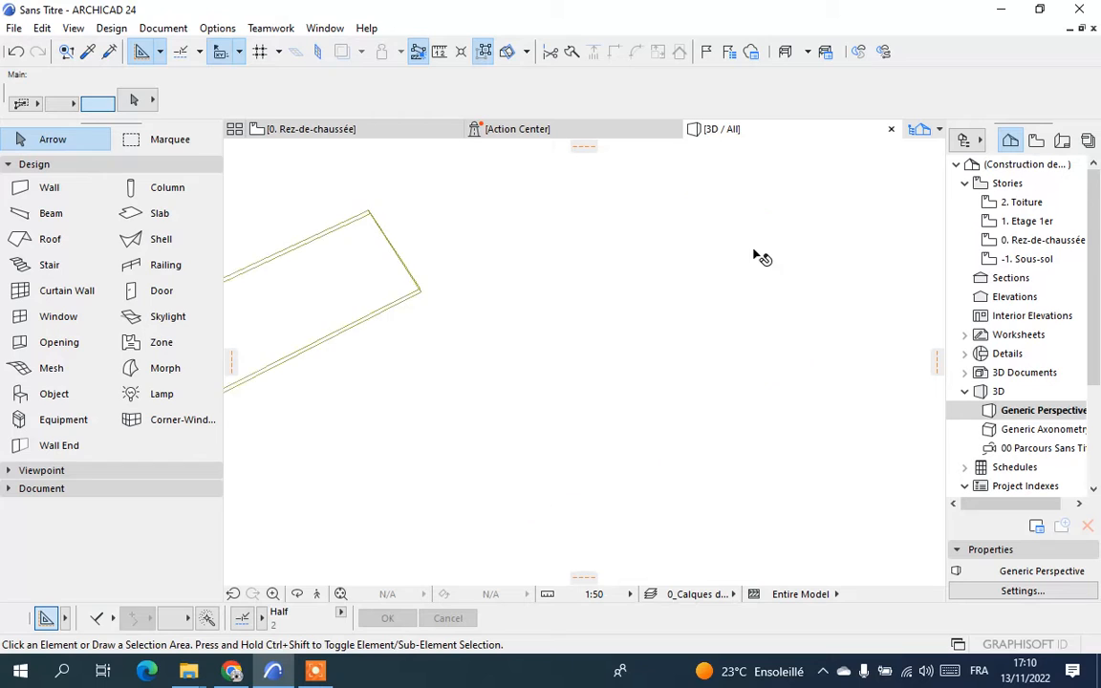
# Return to the ground-floor plan, clear the selection, and compare the new track with the finished reference stadium and the empty site outline
pyautogui.scroll(-5, 504, 203)
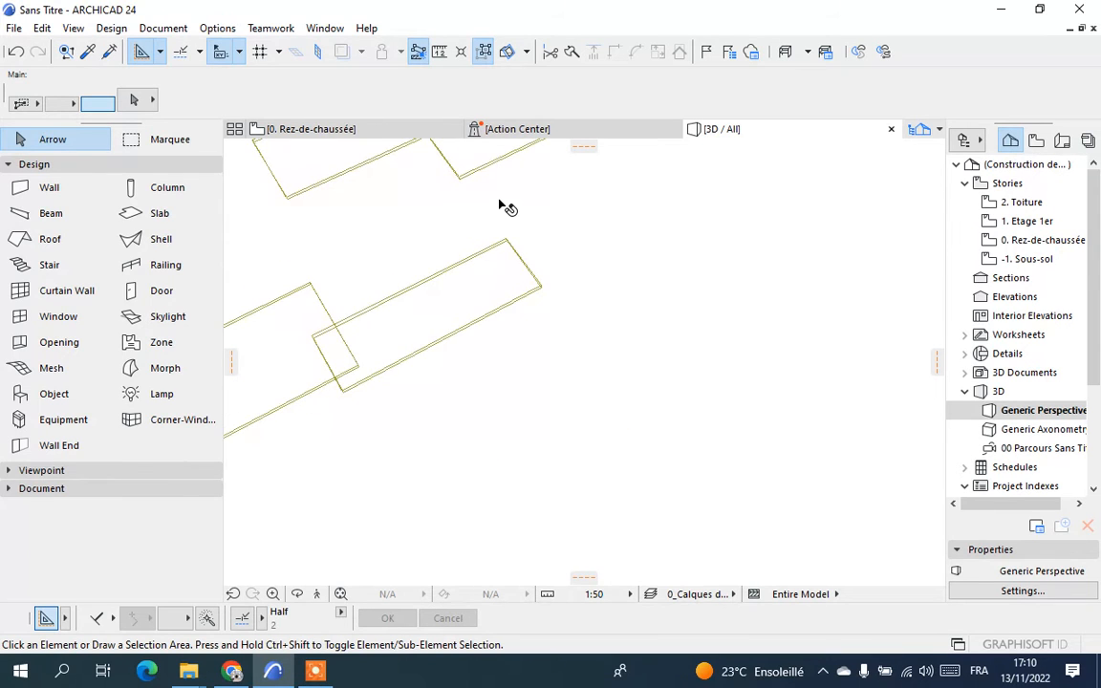
pyautogui.click(316, 129)
pyautogui.scroll(-2, 534, 384)
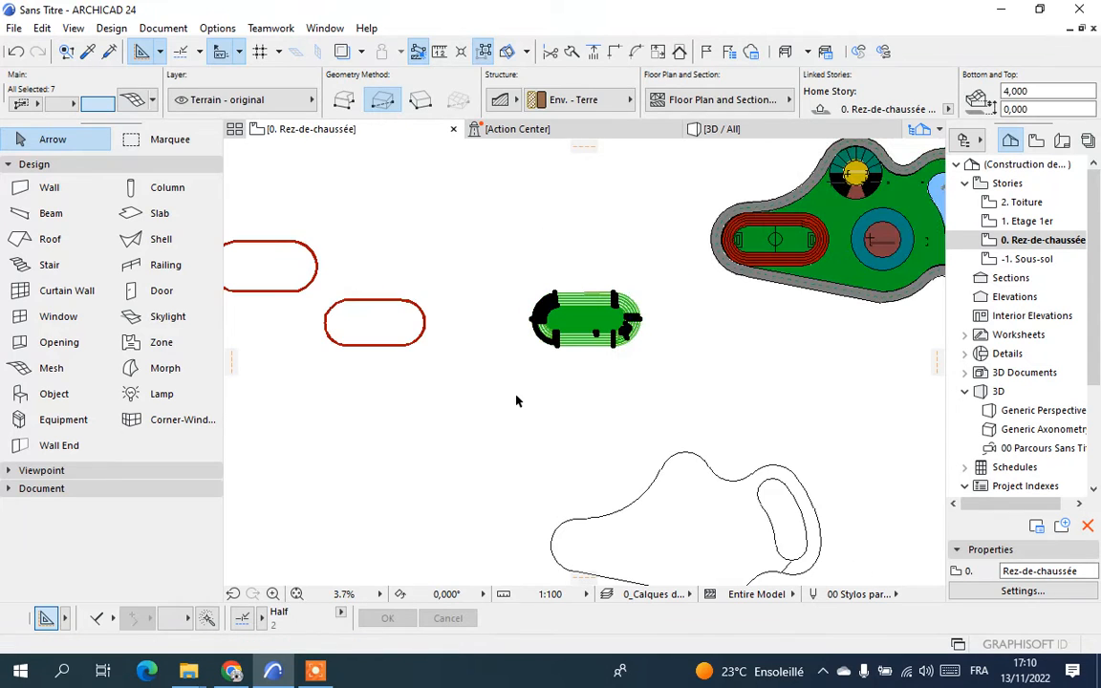
pyautogui.click(516, 397)
pyautogui.scroll(5, 660, 296)
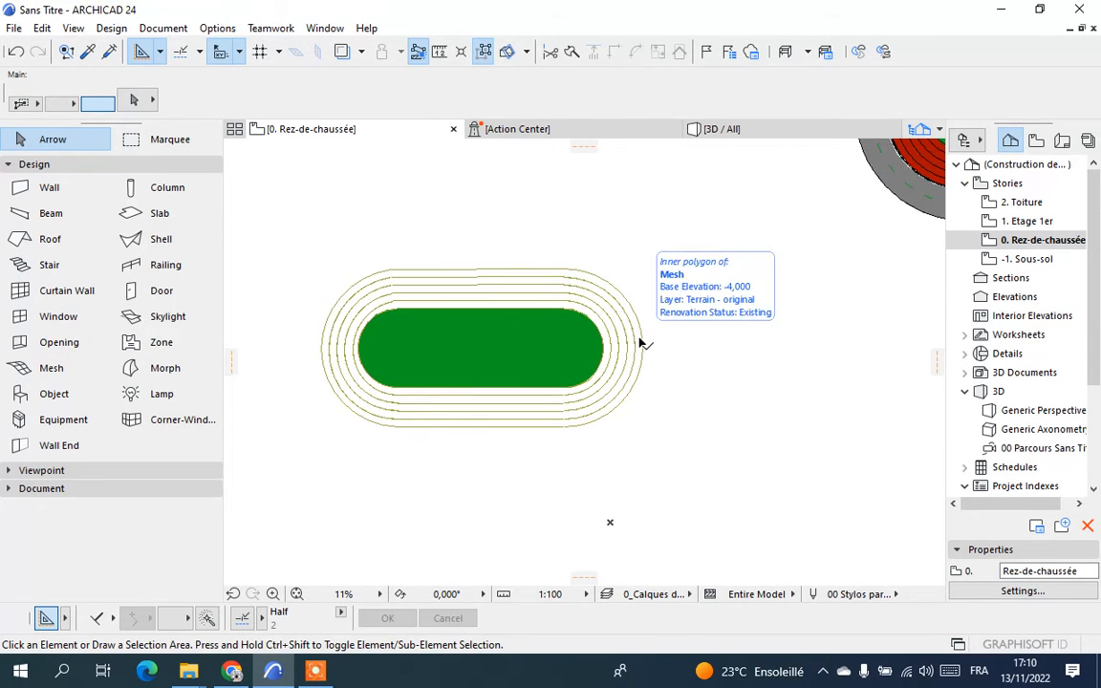
pyautogui.scroll(-2, 653, 321)
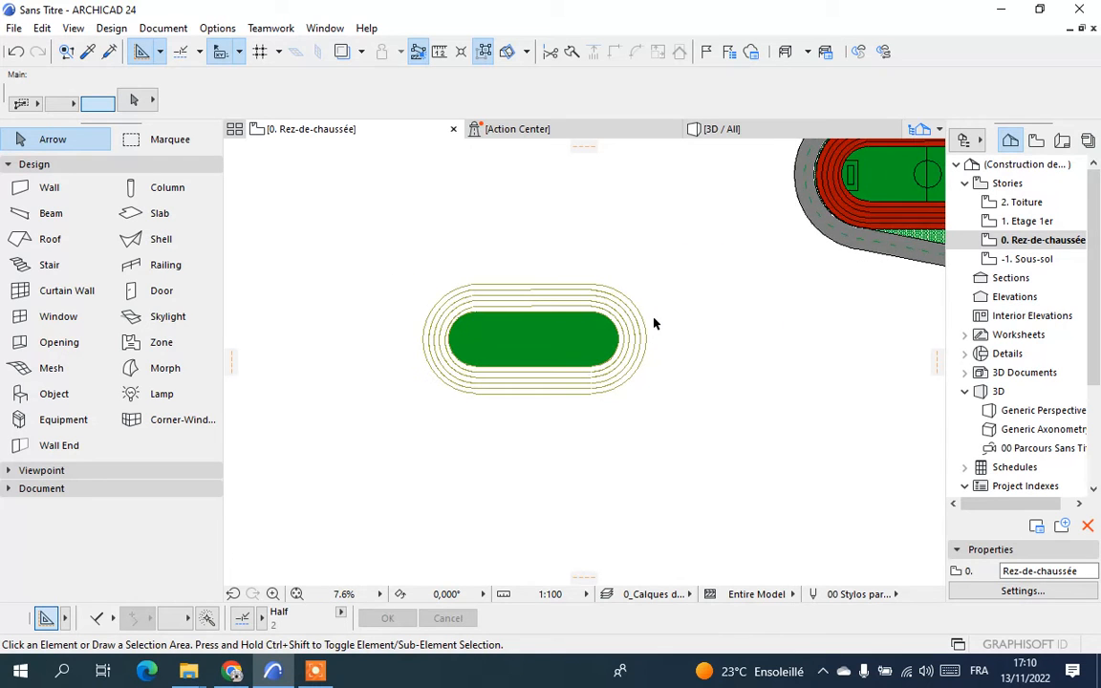
pyautogui.scroll(-2, 607, 344)
pyautogui.scroll(2, 615, 336)
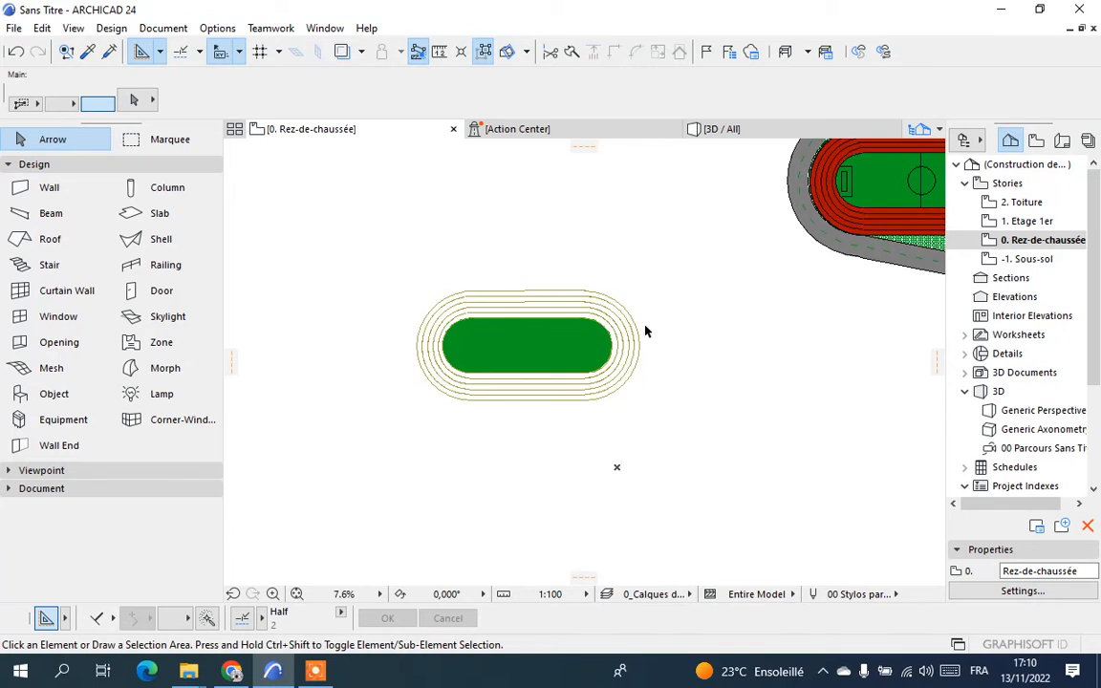
pyautogui.scroll(4, 645, 327)
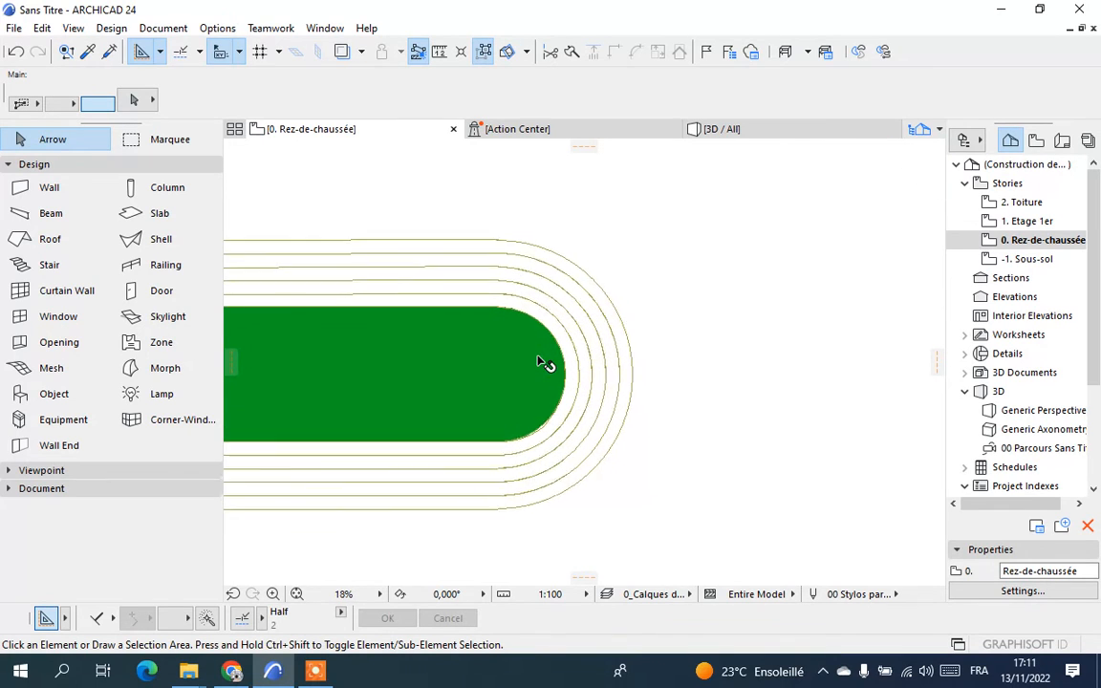
pyautogui.scroll(-4, 546, 363)
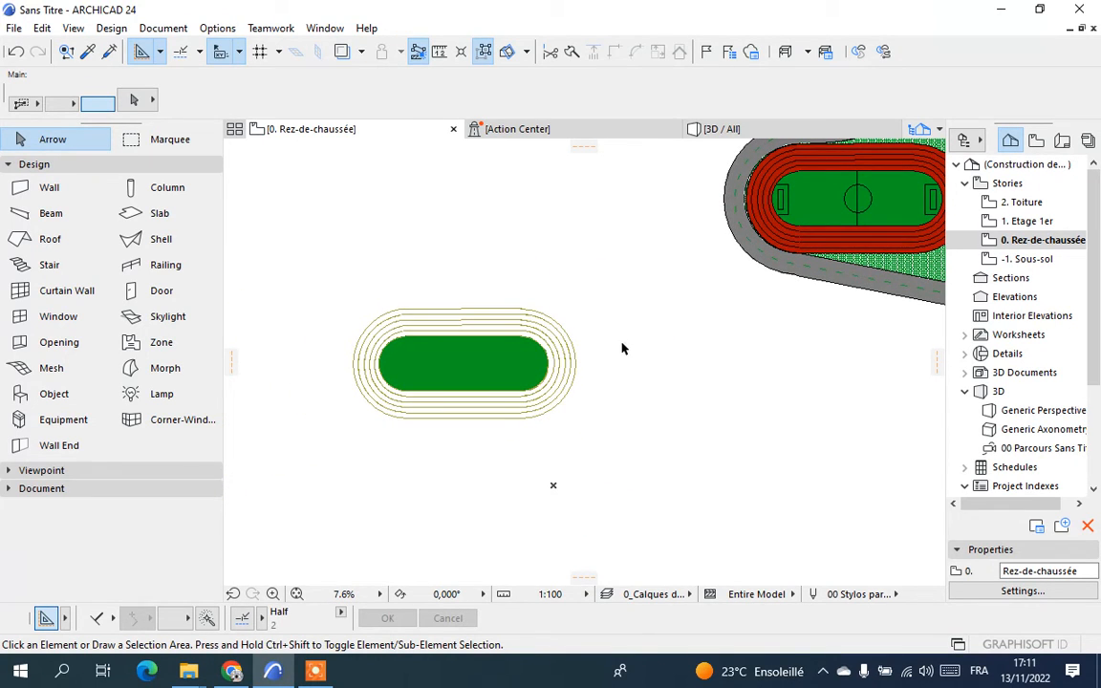
pyautogui.scroll(-1, 578, 358)
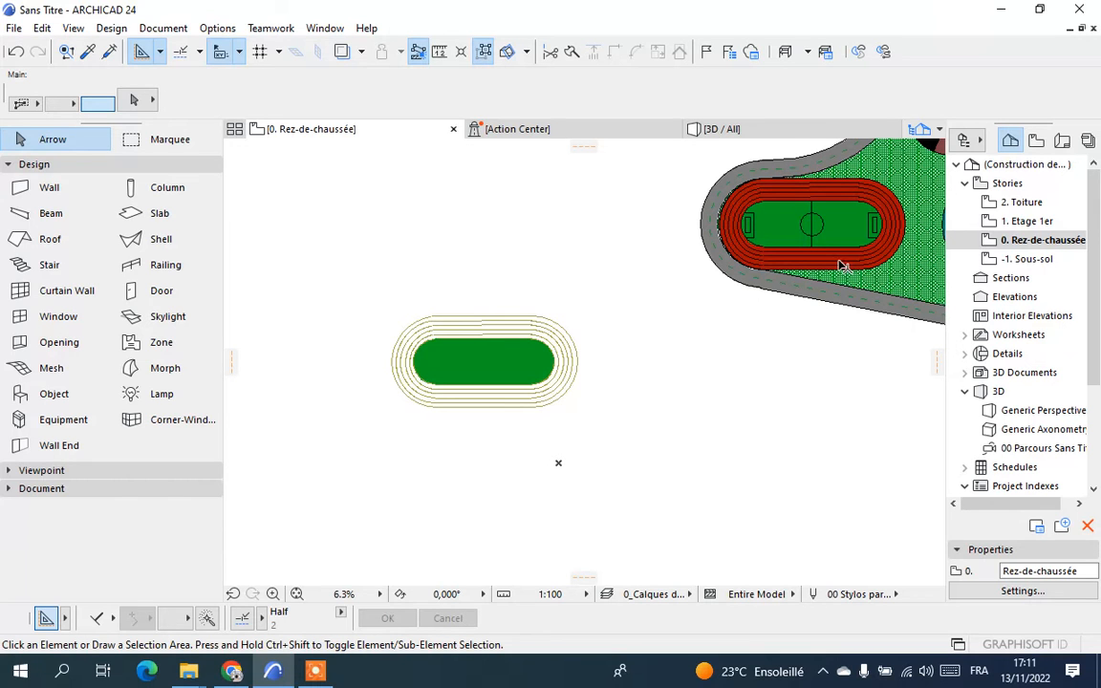
pyautogui.scroll(-3, 520, 373)
pyautogui.scroll(4, 820, 301)
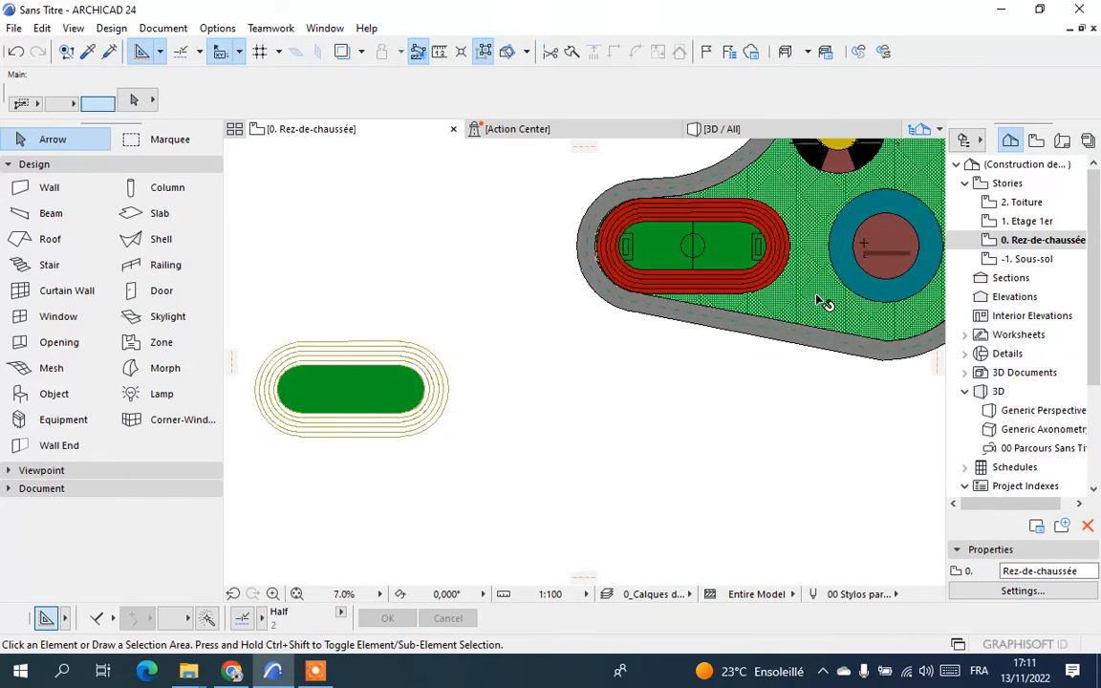
pyautogui.scroll(2, 824, 304)
pyautogui.scroll(-10, 644, 300)
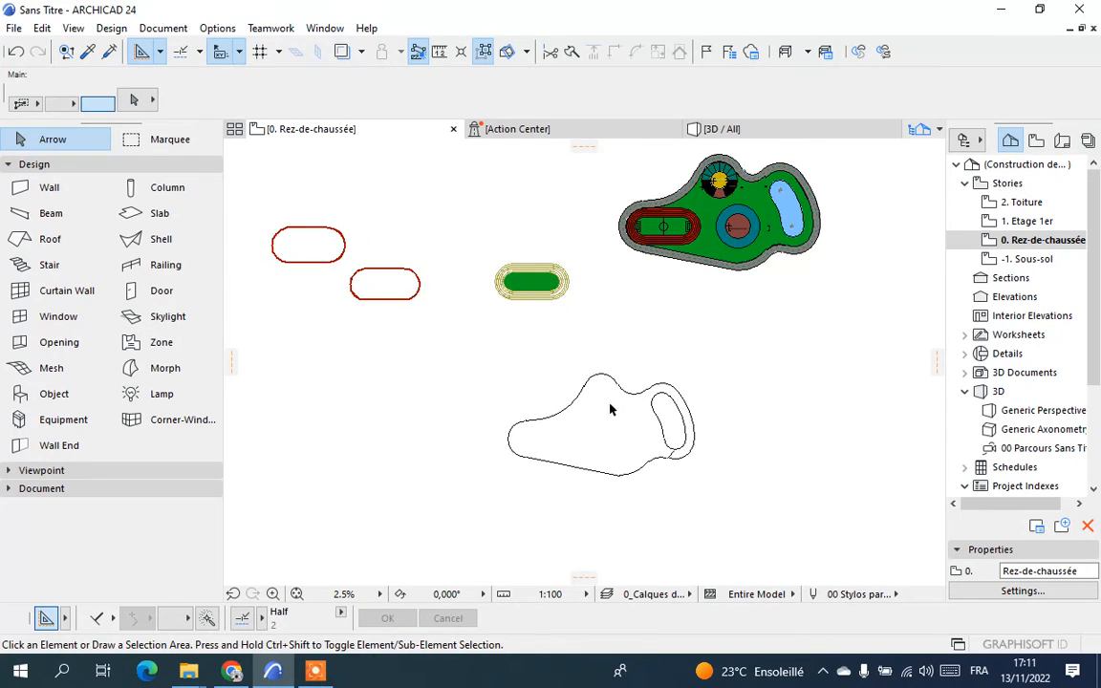
pyautogui.scroll(2, 593, 444)
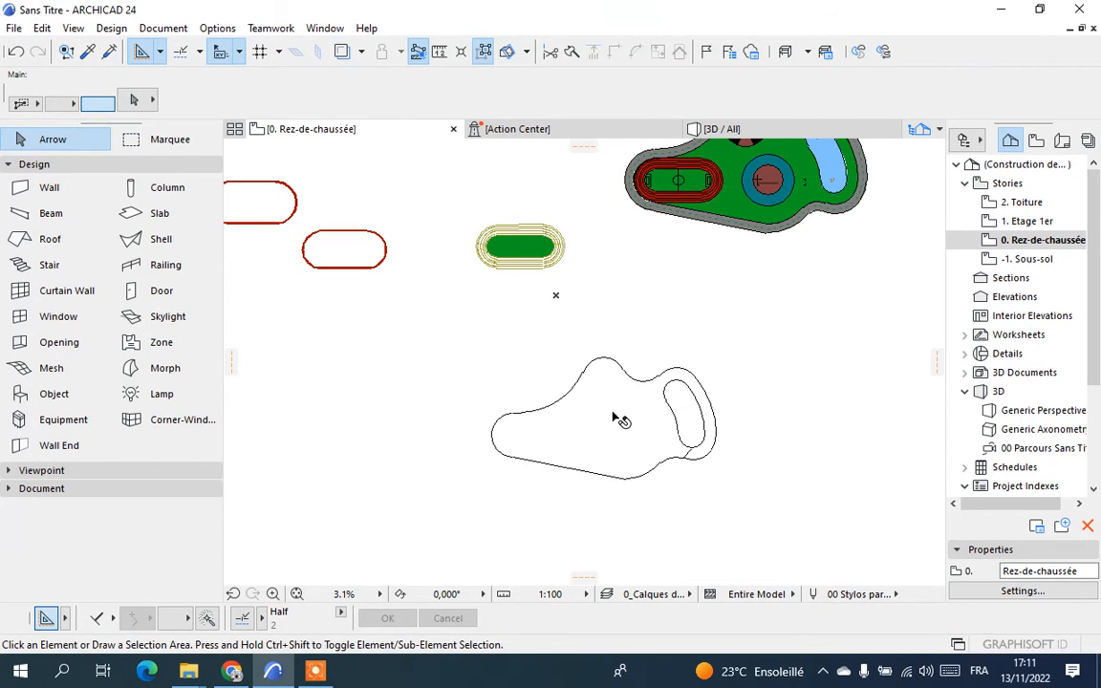
# Start Solid Element Operations and set the large site terrain mesh below the new track as the target
pyautogui.click(616, 418)
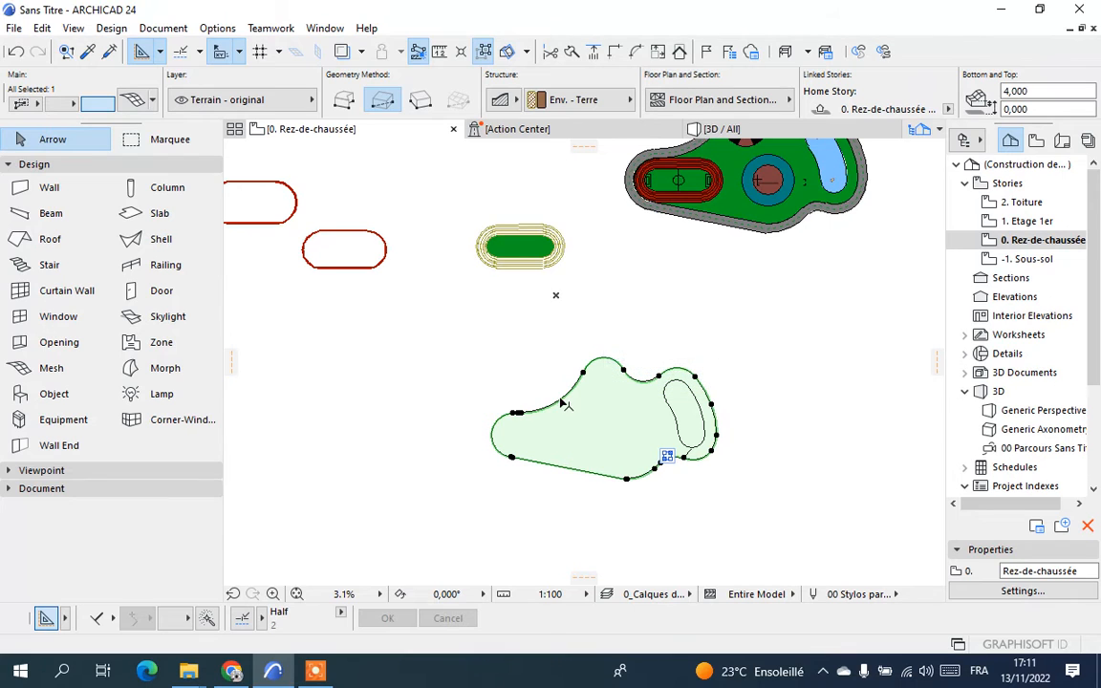
pyautogui.click(442, 373)
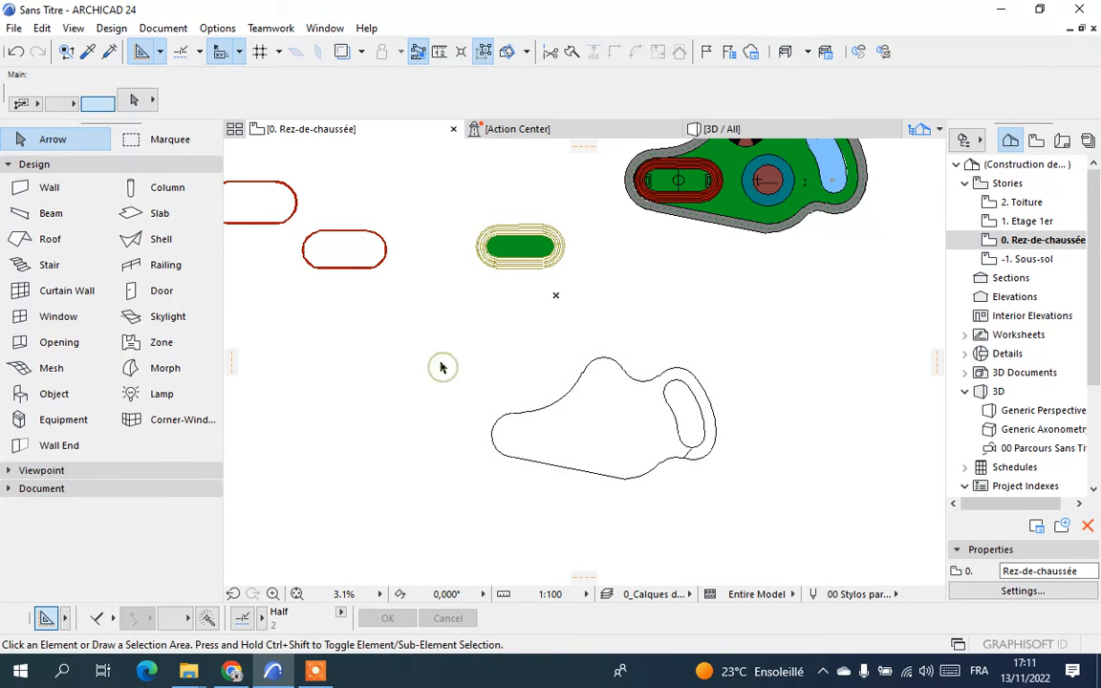
pyautogui.click(121, 32)
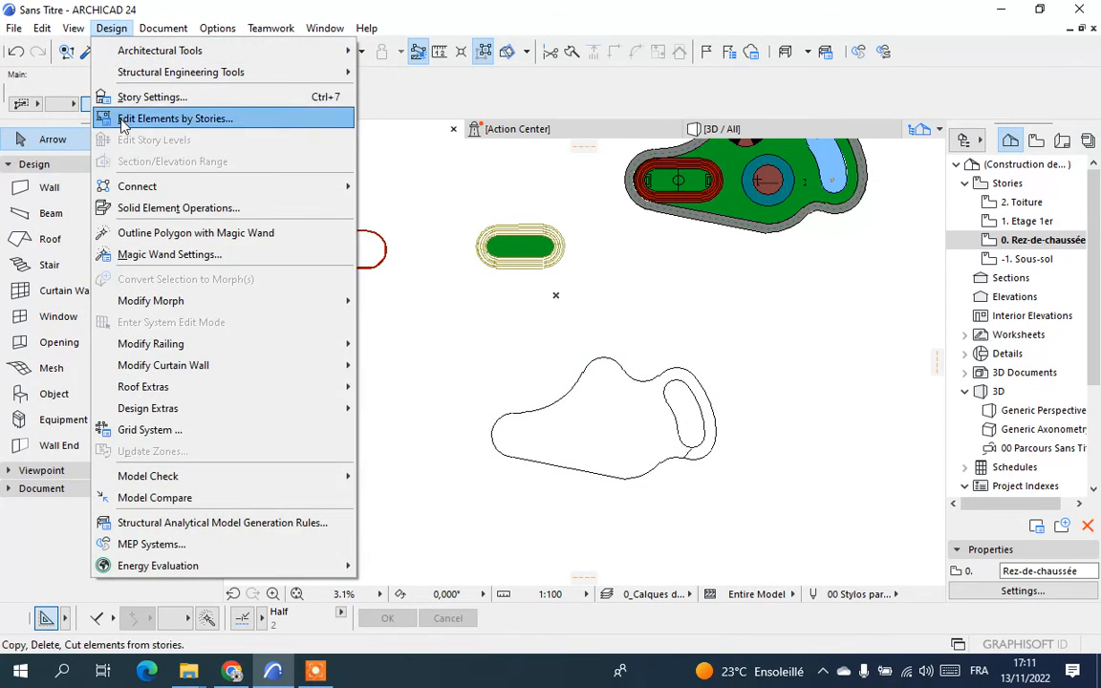
pyautogui.click(182, 208)
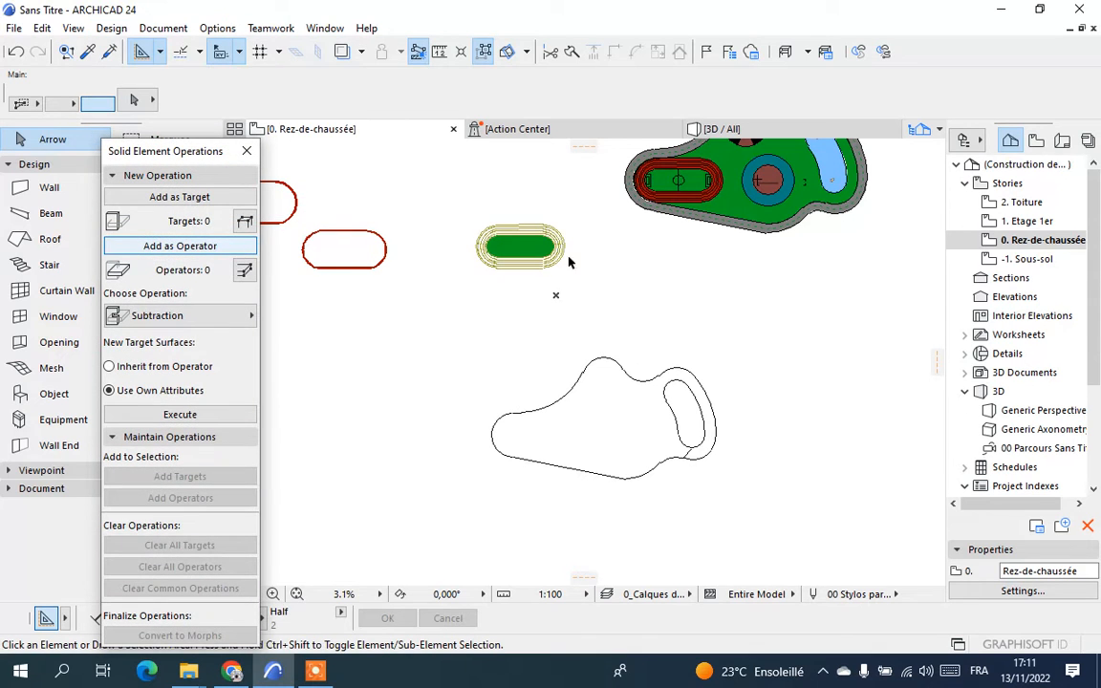
pyautogui.click(575, 375)
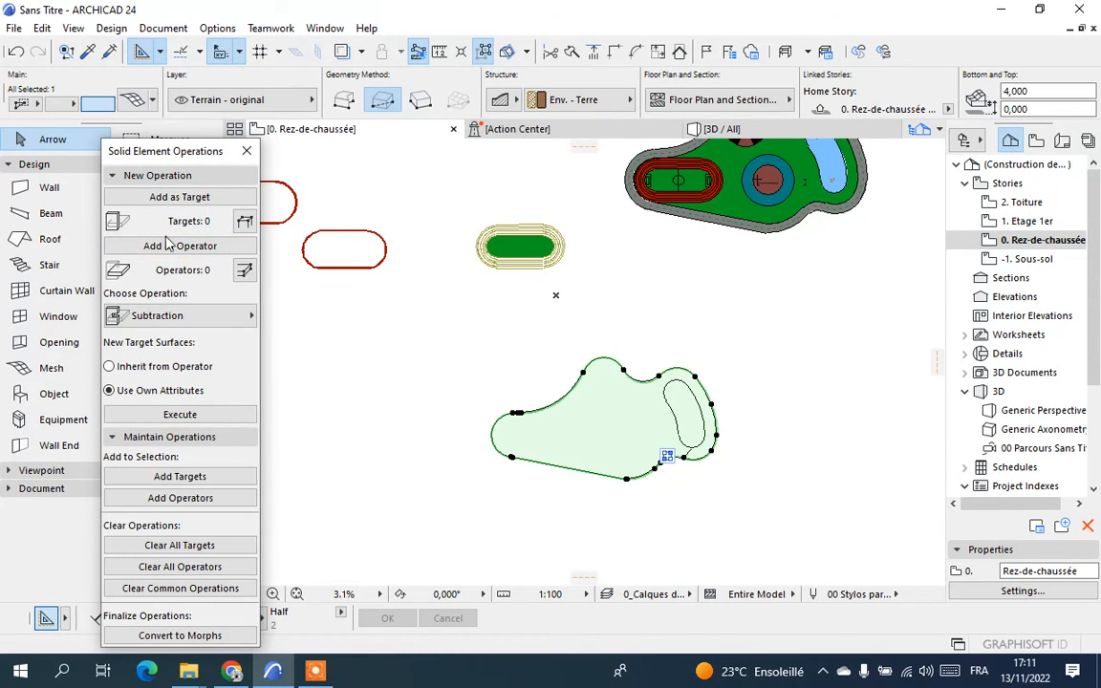
pyautogui.click(157, 197)
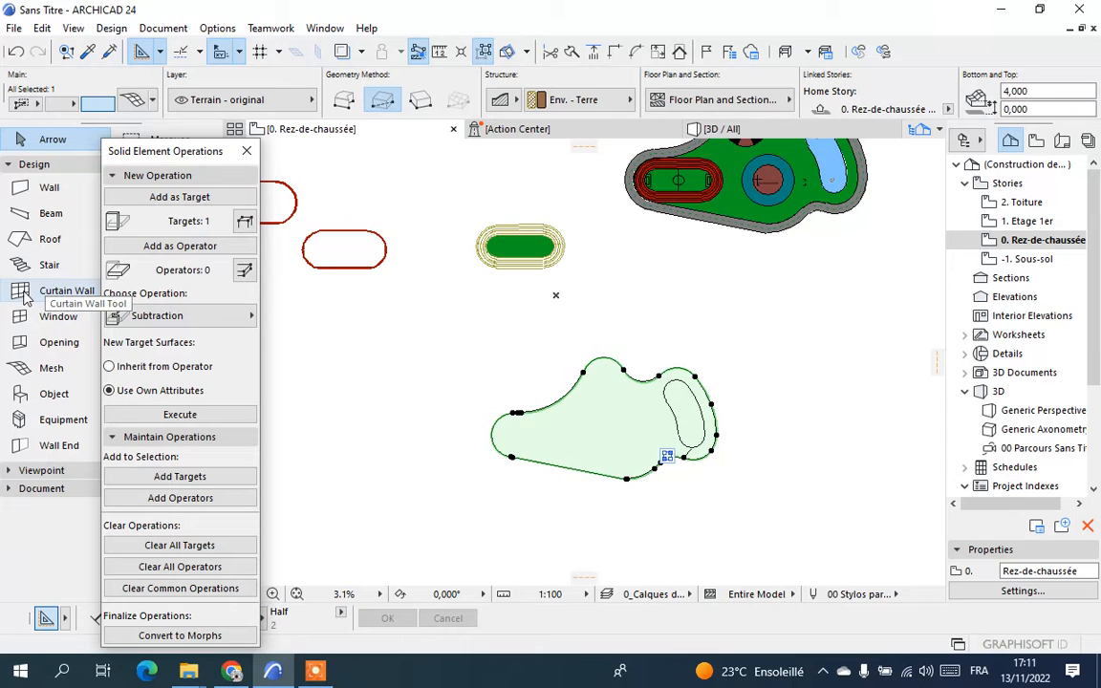
# Set the pitch and lane meshes as operators and execute a Subtraction with upward extrusion on the site mesh
pyautogui.click(354, 355)
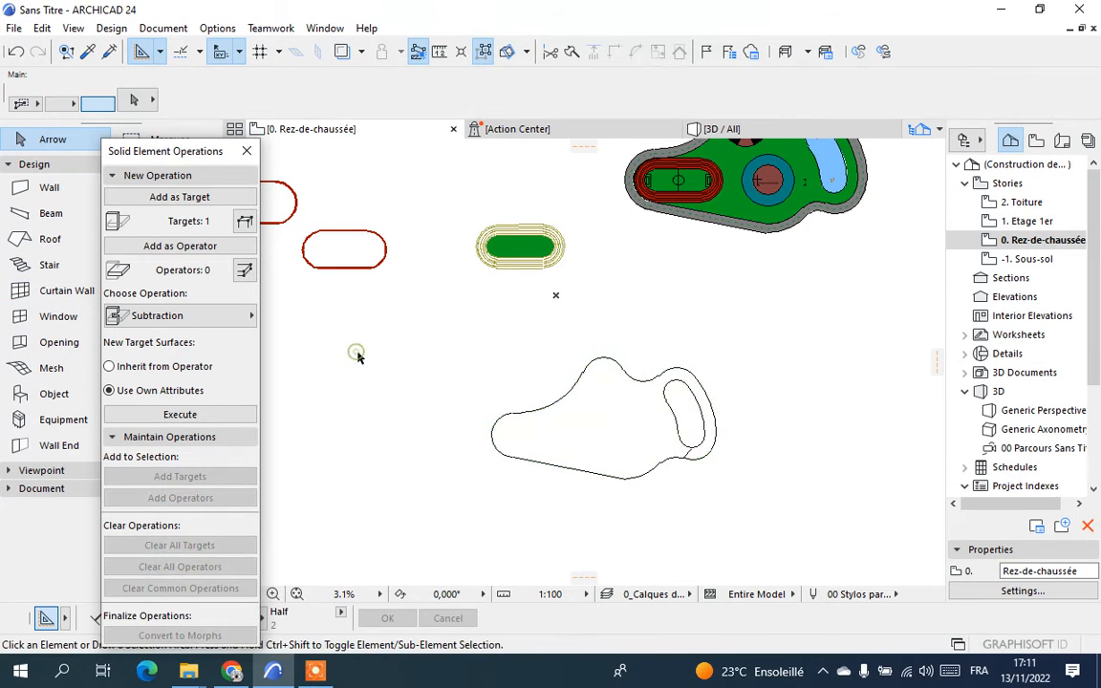
pyautogui.click(464, 298)
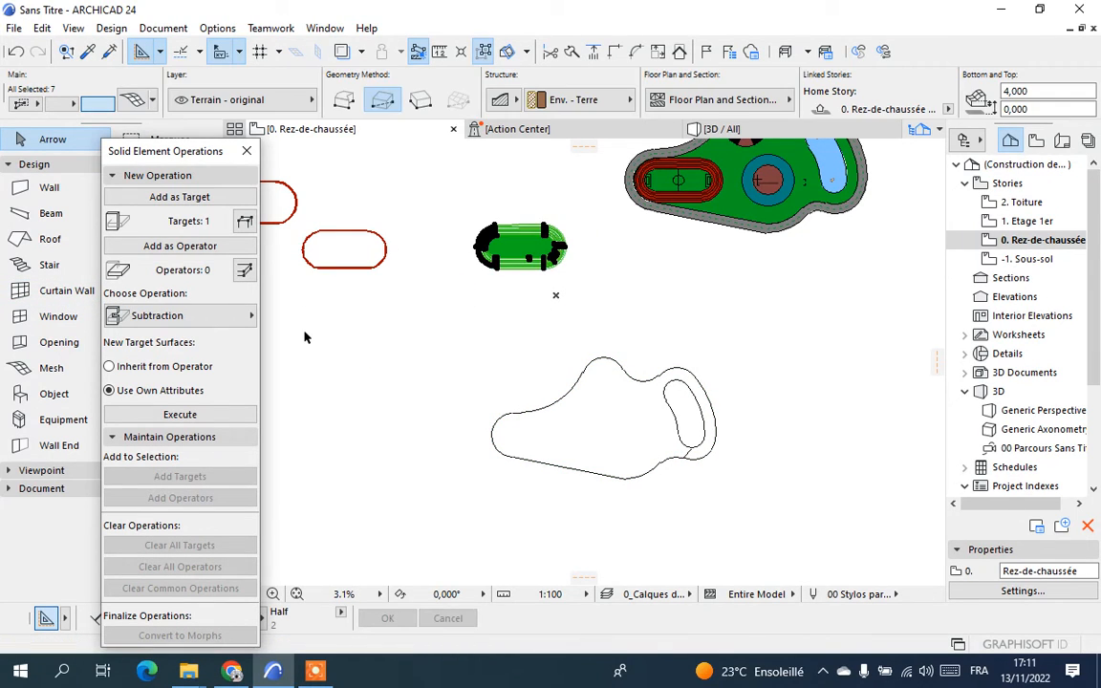
pyautogui.click(151, 245)
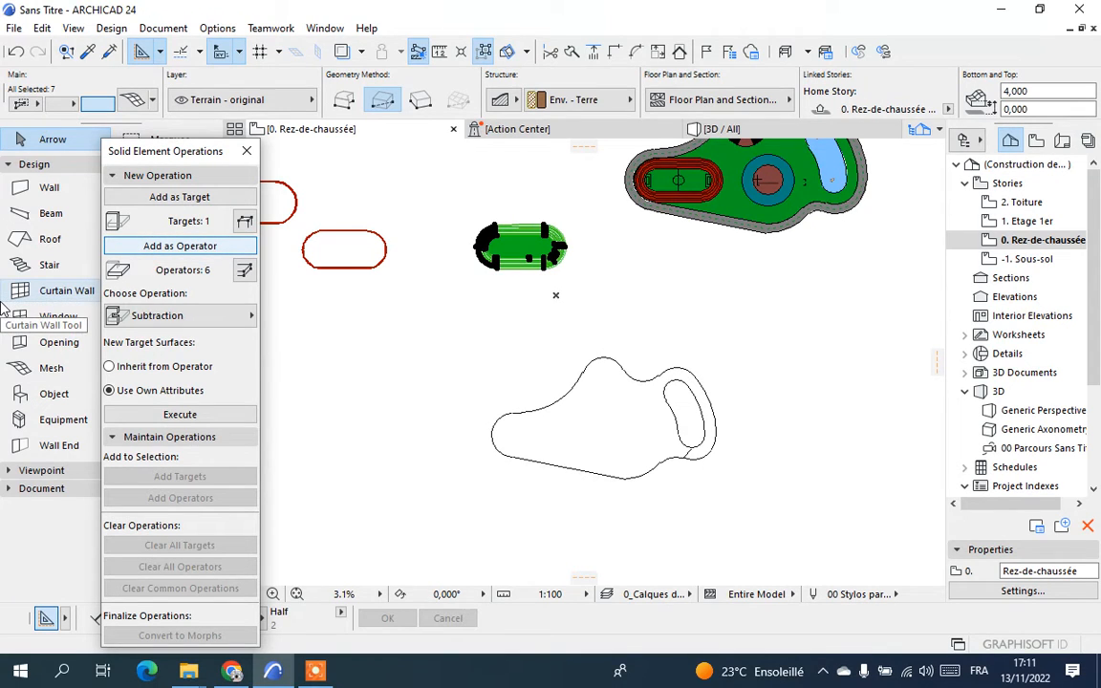
pyautogui.click(144, 316)
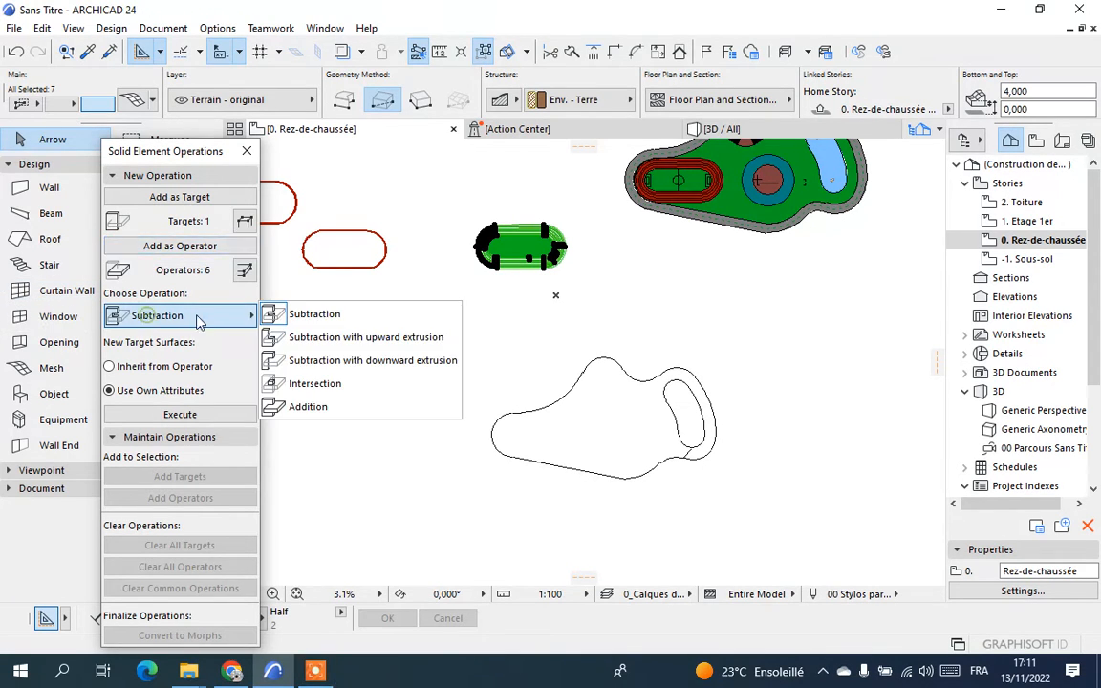
pyautogui.click(346, 342)
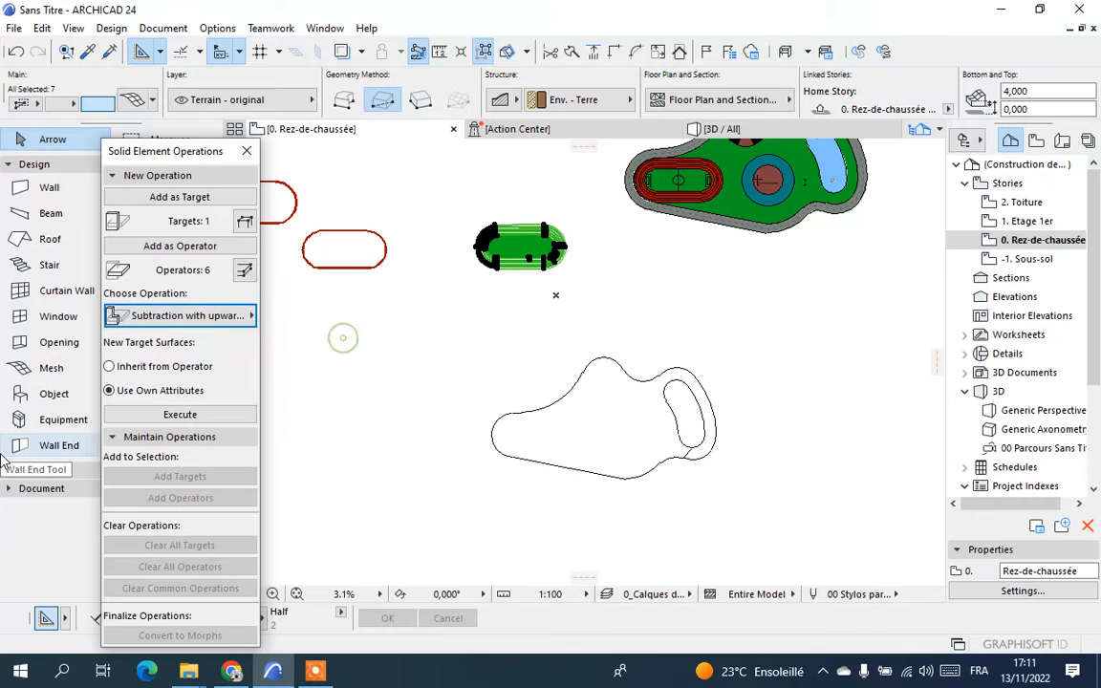
pyautogui.click(188, 417)
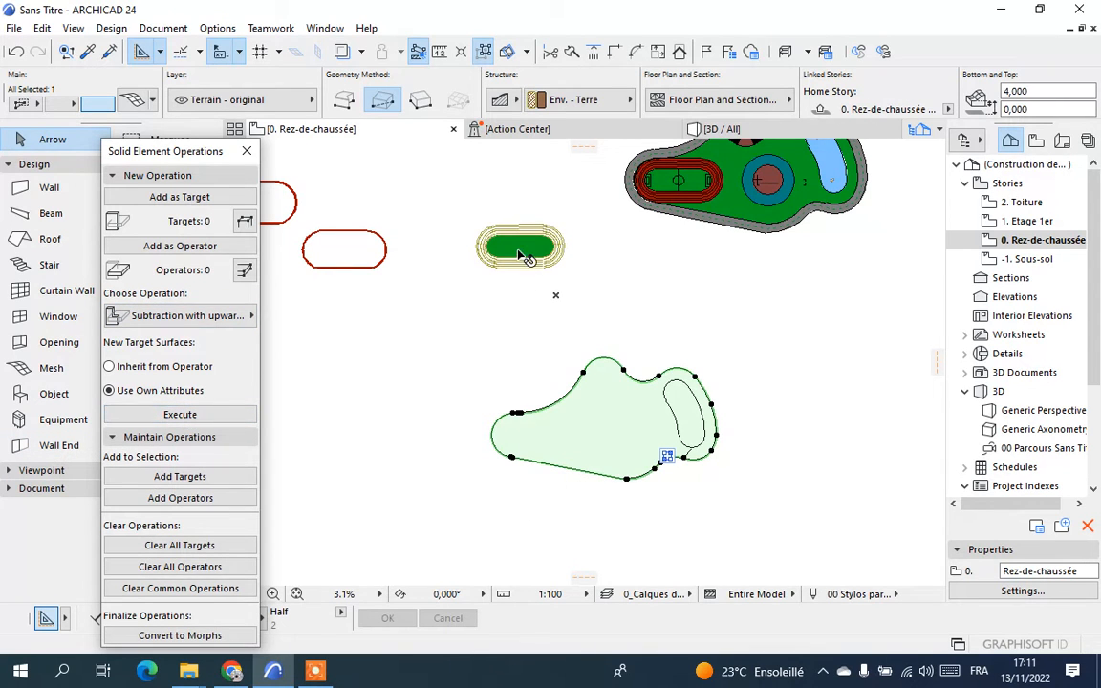
# Move the complete pitch and lane assembly into the narrow rounded end of the site mesh, snapping its outermost curve point to the site outline
pyautogui.scroll(3, 516, 232)
pyautogui.scroll(-3, 626, 205)
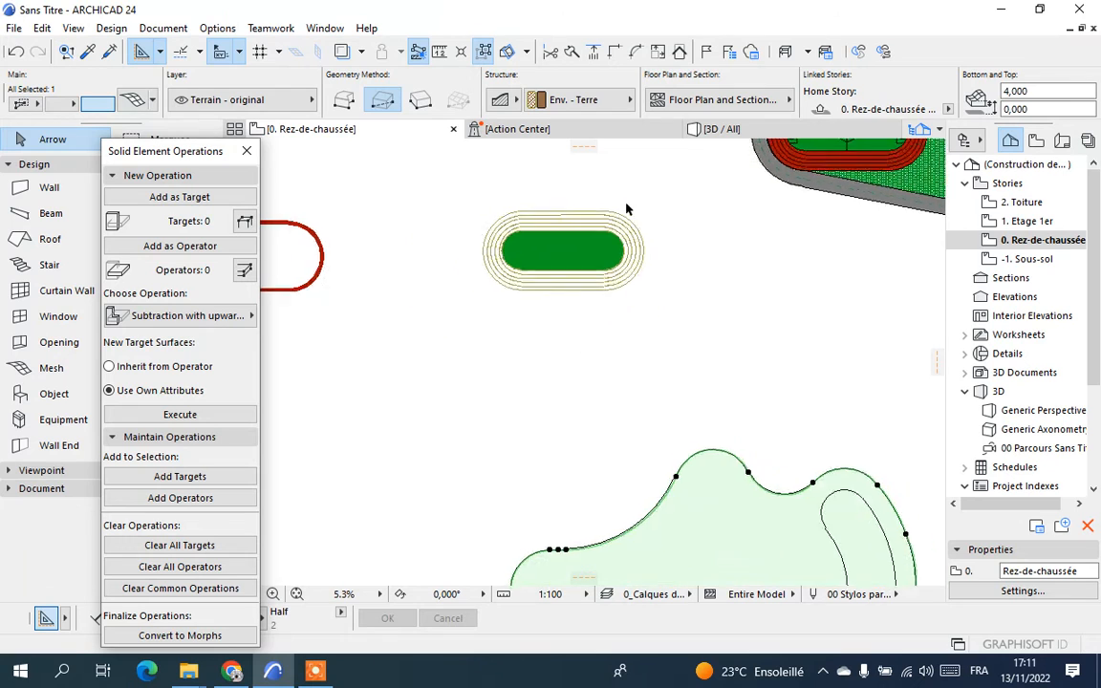
pyautogui.moveTo(627, 332); pyautogui.dragTo(569, 368)
pyautogui.moveTo(666, 192); pyautogui.dragTo(411, 287)
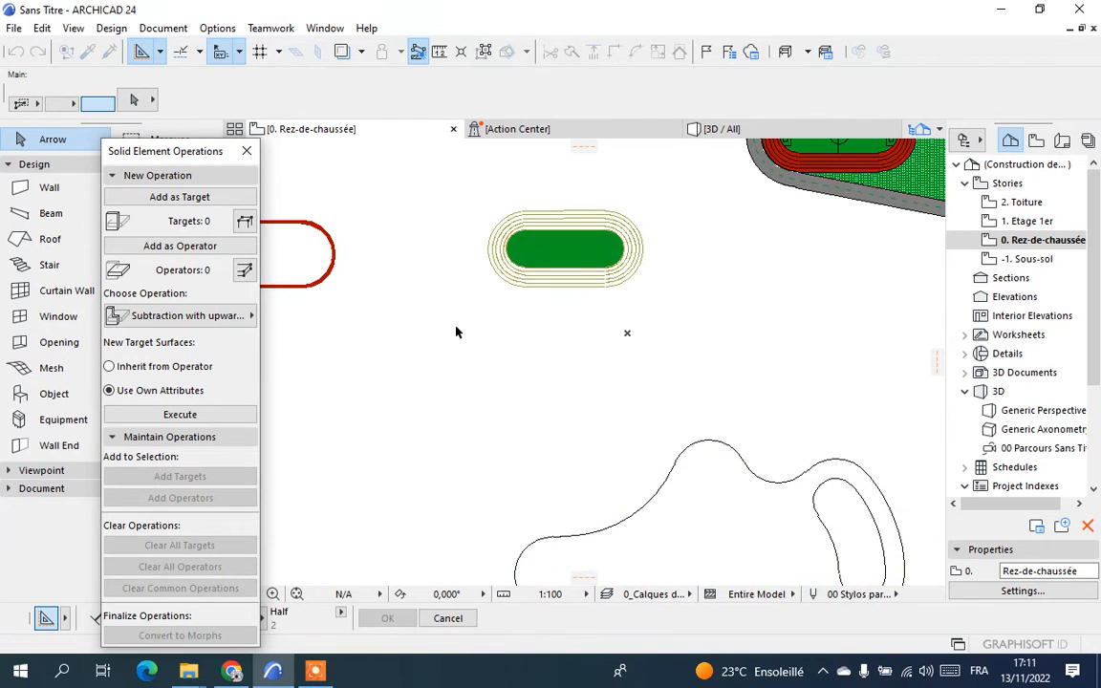
pyautogui.rightClick(460, 230)
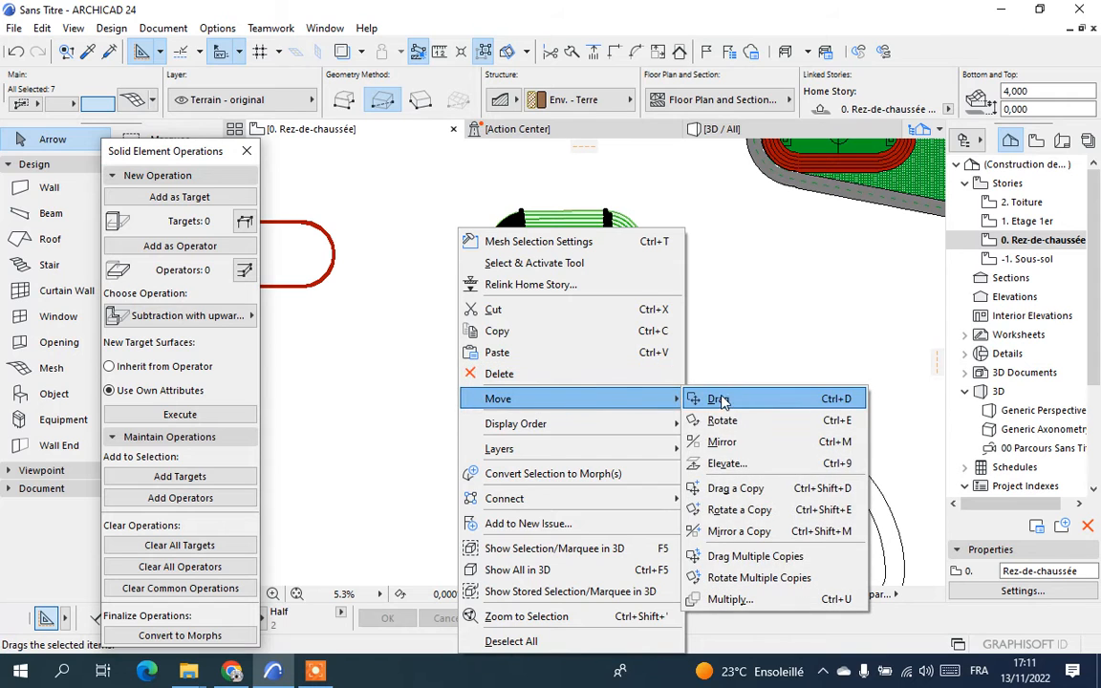
pyautogui.click(712, 398)
pyautogui.scroll(2, 481, 250)
pyautogui.scroll(5, 481, 251)
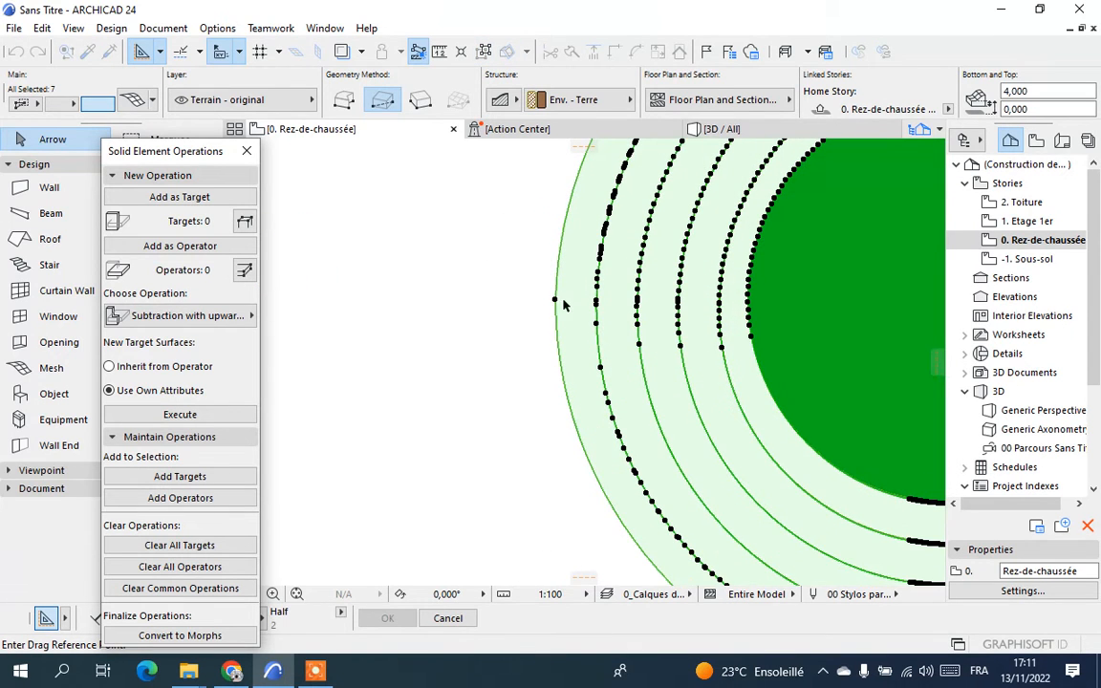
pyautogui.scroll(-6, 555, 303)
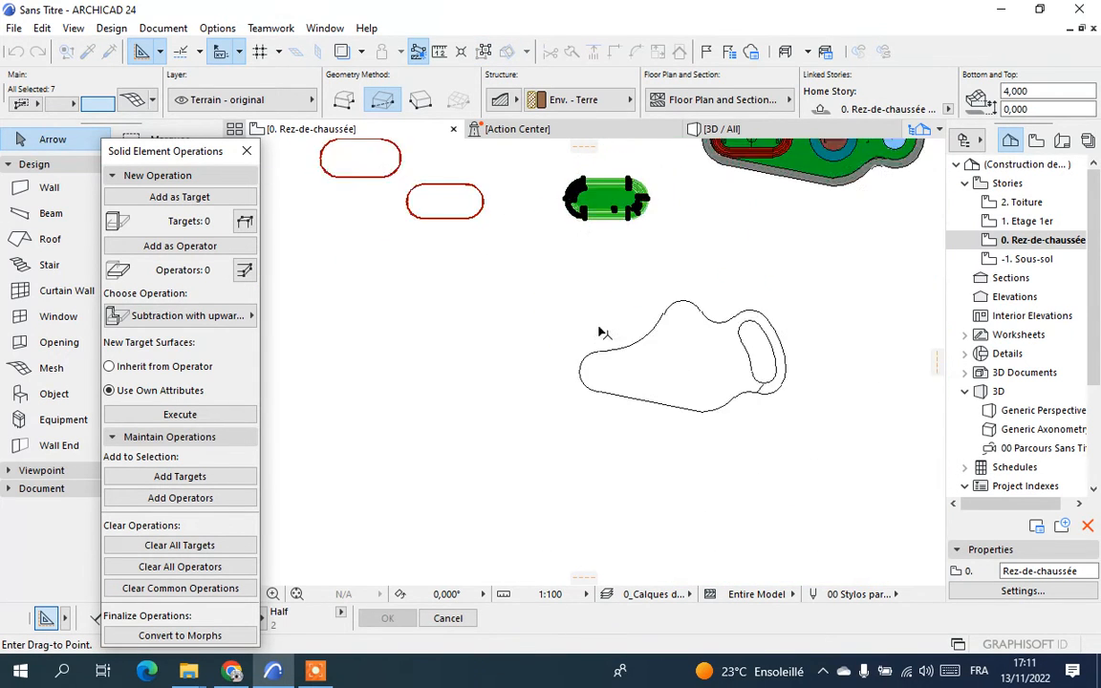
pyautogui.scroll(3, 593, 344)
pyautogui.scroll(3, 589, 341)
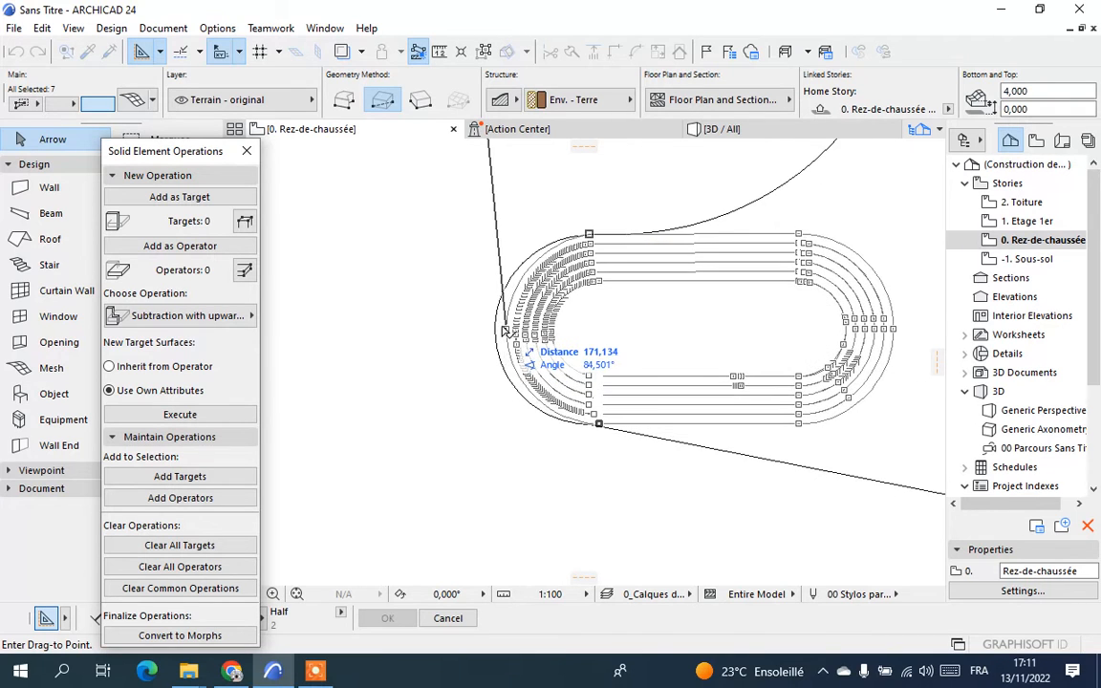
pyautogui.scroll(4, 499, 329)
pyautogui.scroll(-2, 500, 329)
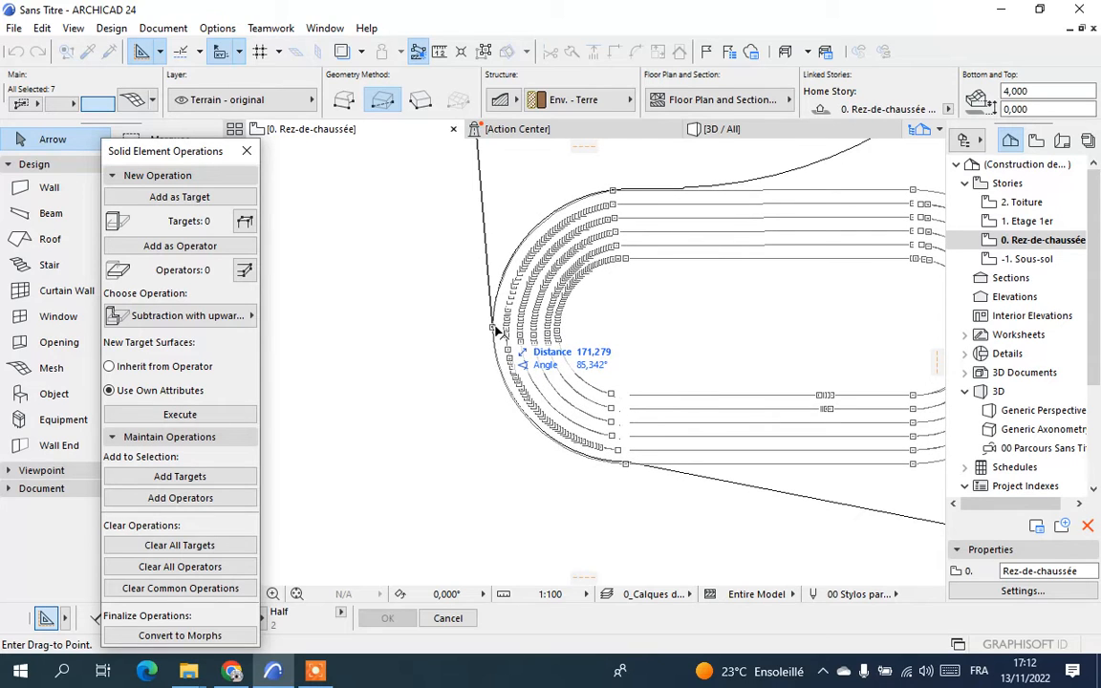
pyautogui.click(495, 329)
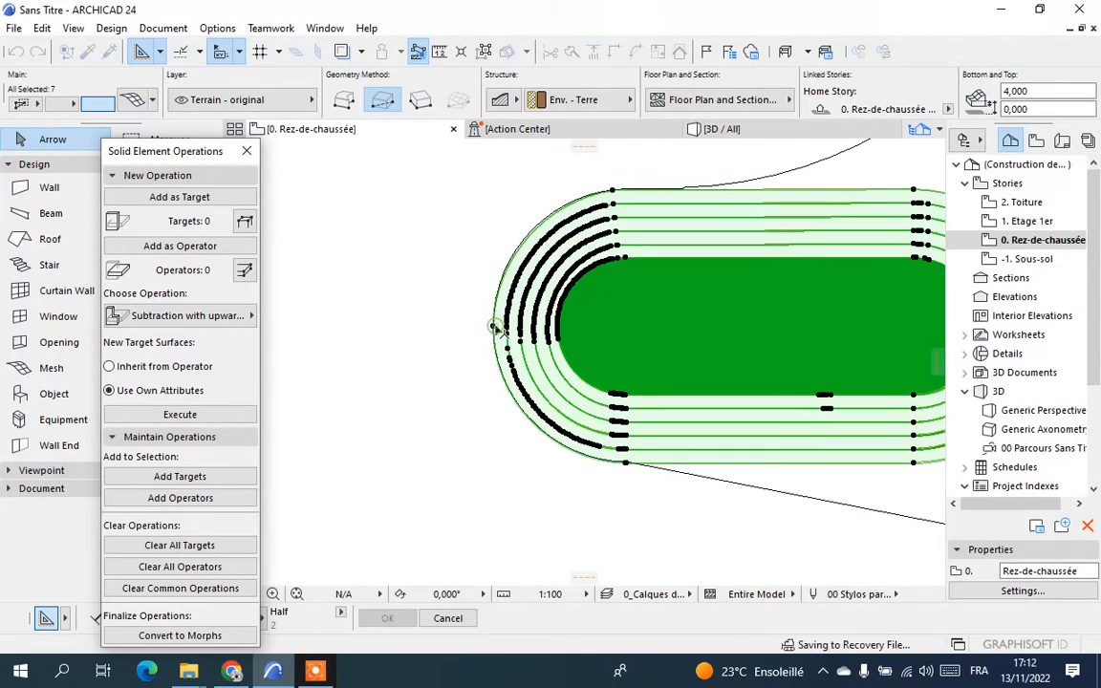
pyautogui.click(394, 360)
pyautogui.scroll(-8, 381, 361)
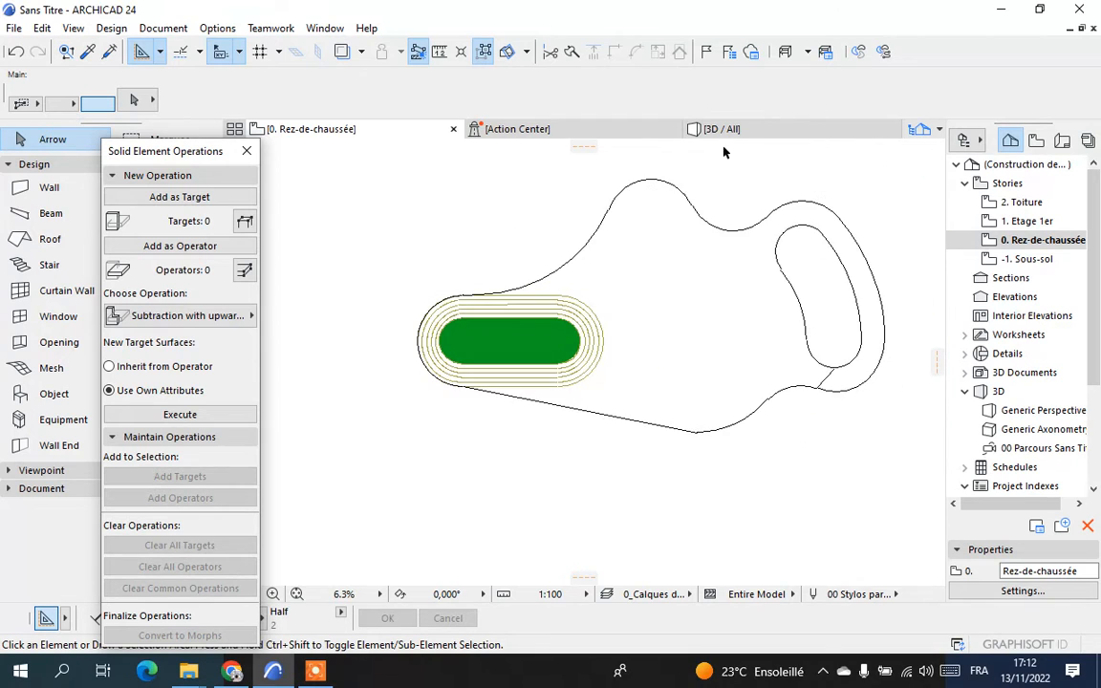
# Close Solid Element Operations and fit the whole model in the 3D view to examine the track placed in the site
pyautogui.click(728, 130)
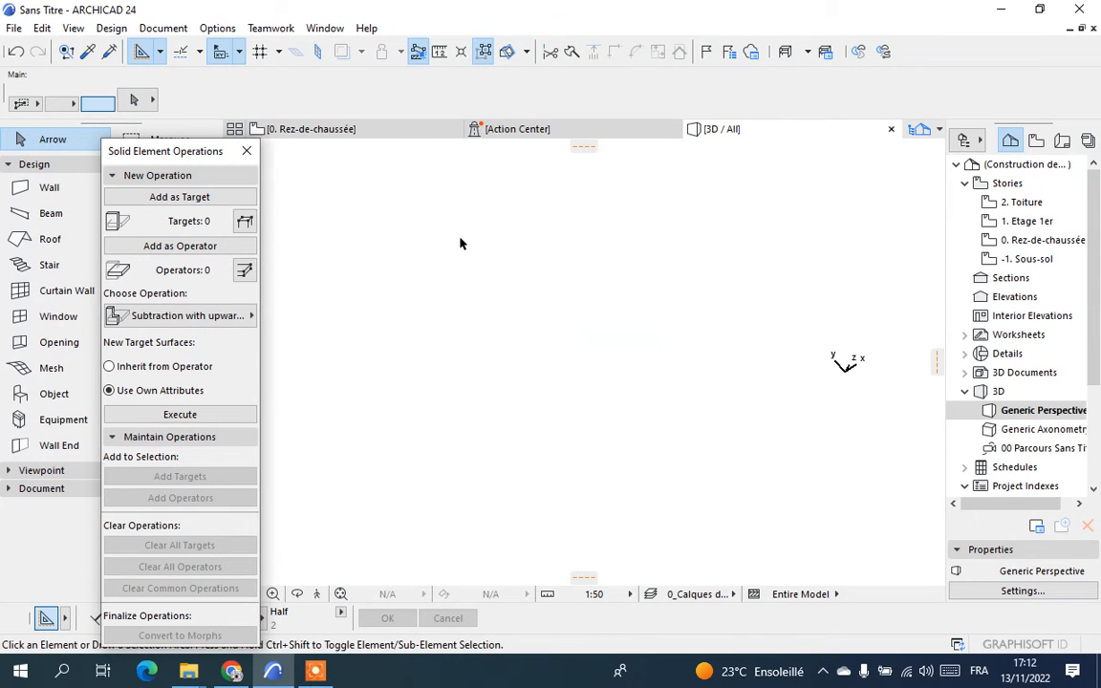
pyautogui.click(247, 151)
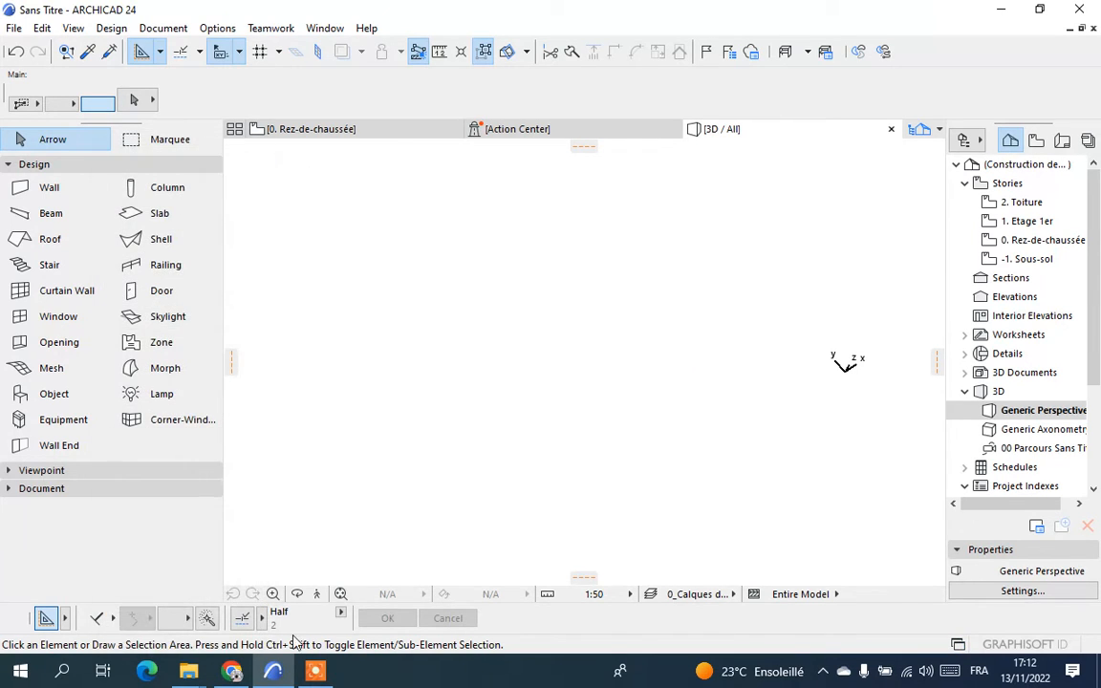
pyautogui.click(341, 594)
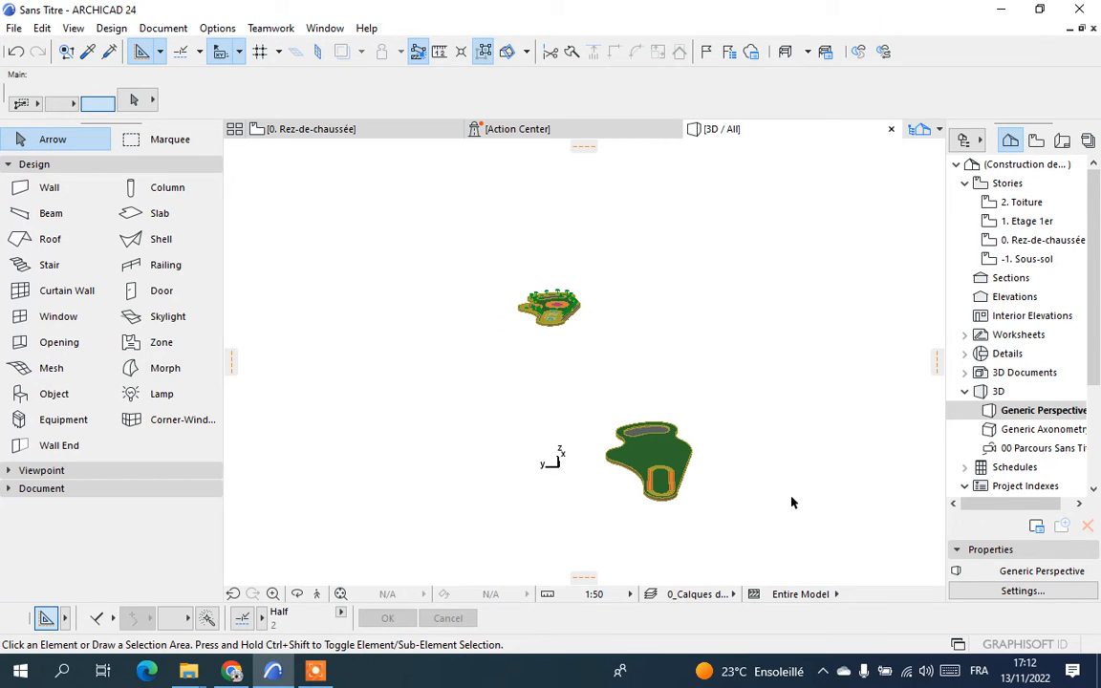
# Zoom the 3D view in on the site mesh to examine the inserted pitch and lanes up close
pyautogui.scroll(2, 667, 504)
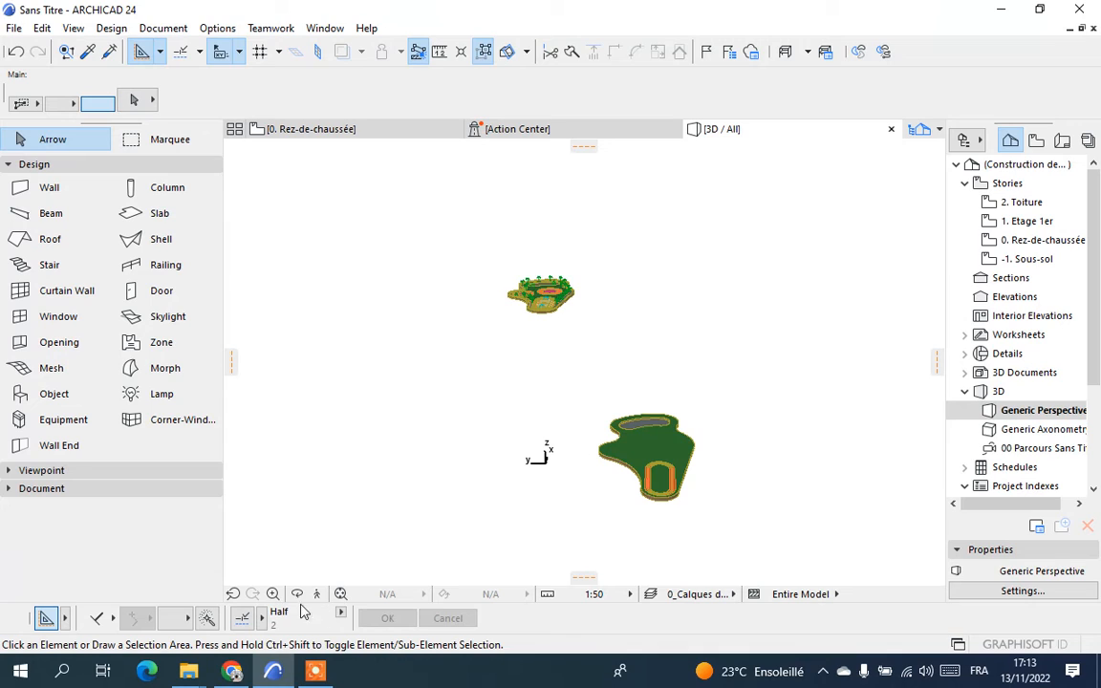
pyautogui.click(273, 593)
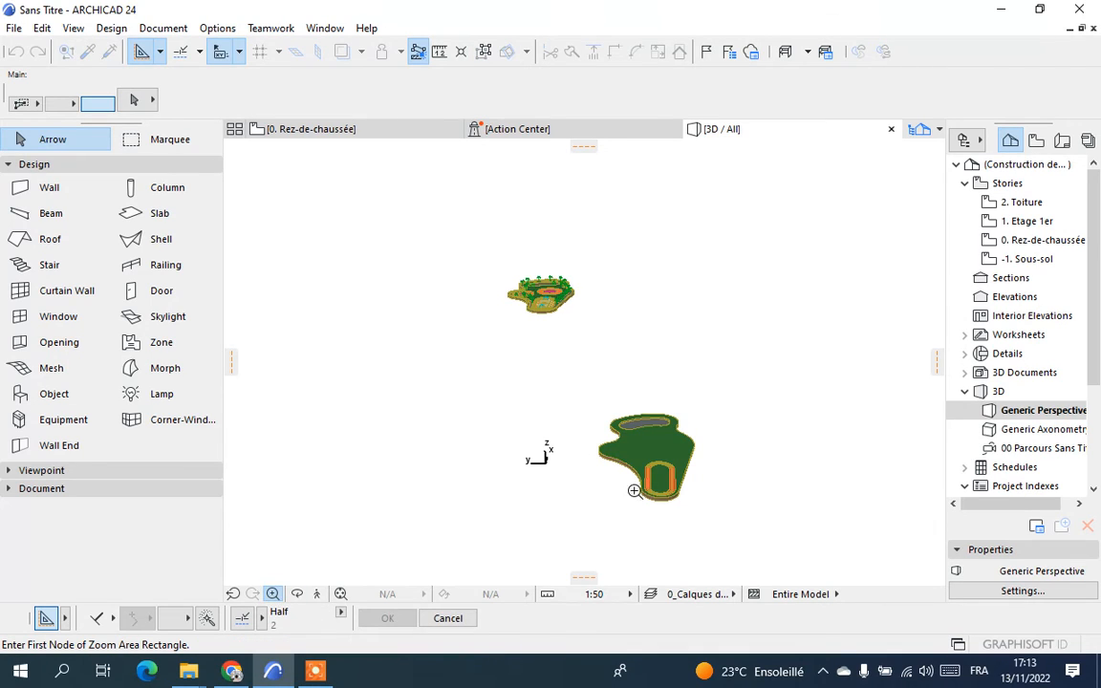
pyautogui.click(590, 431)
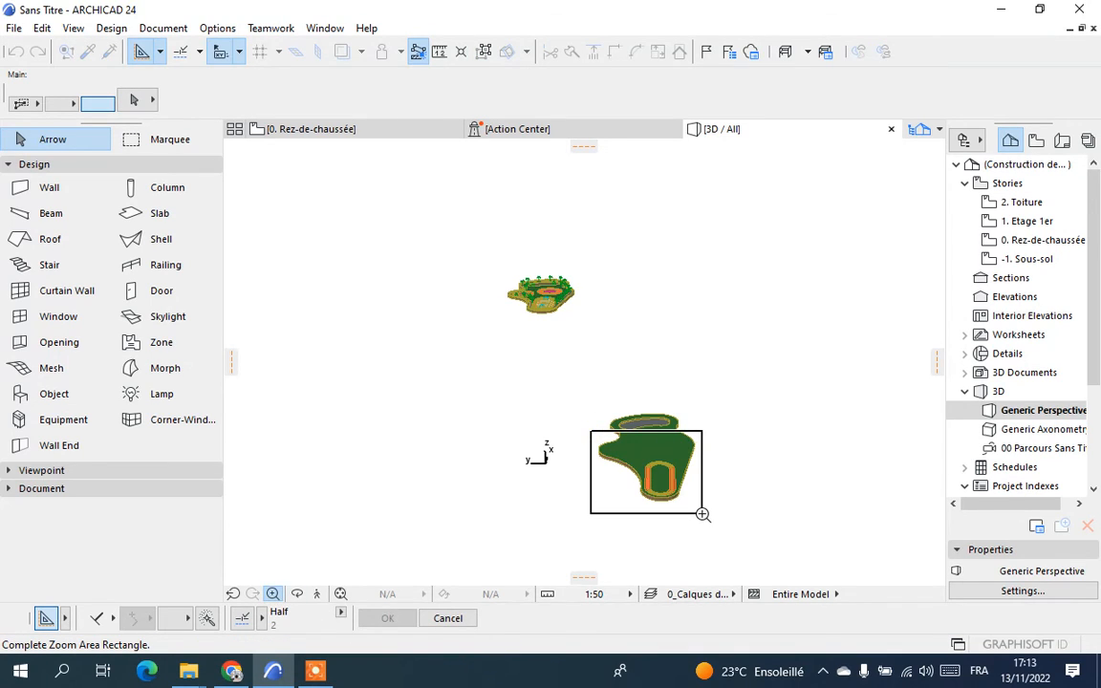
pyautogui.click(703, 515)
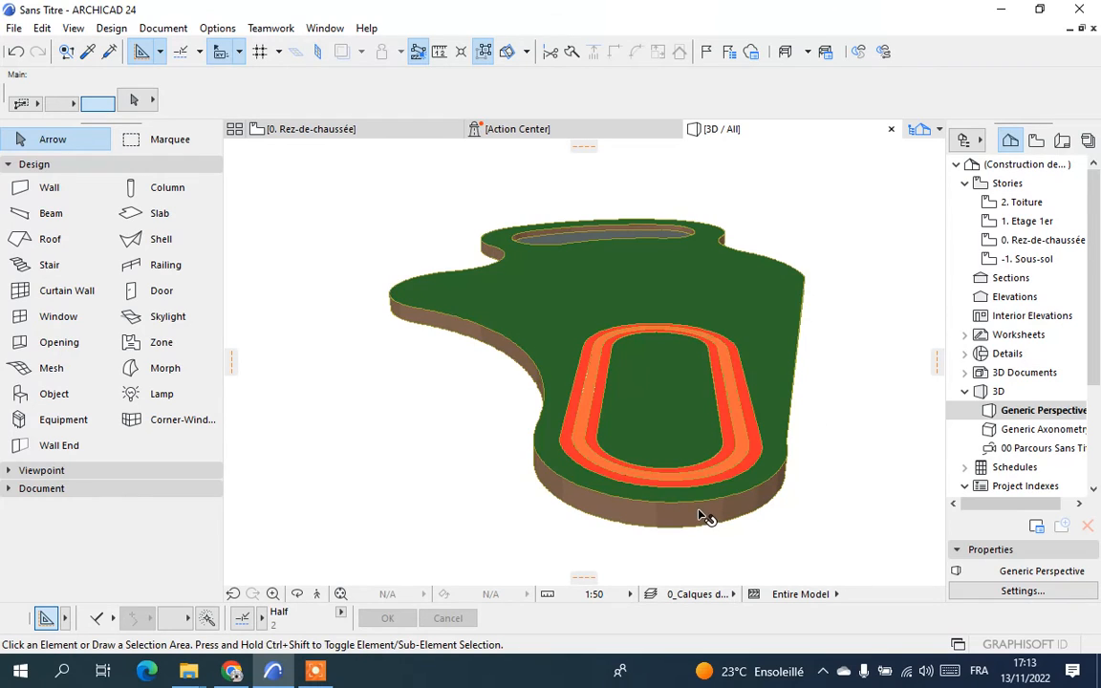
pyautogui.click(561, 356)
pyautogui.click(326, 392)
# Return to the ground floor plan and compare the new site outline and track with the coloured reference site plan
pyautogui.click(307, 130)
pyautogui.scroll(-6, 642, 328)
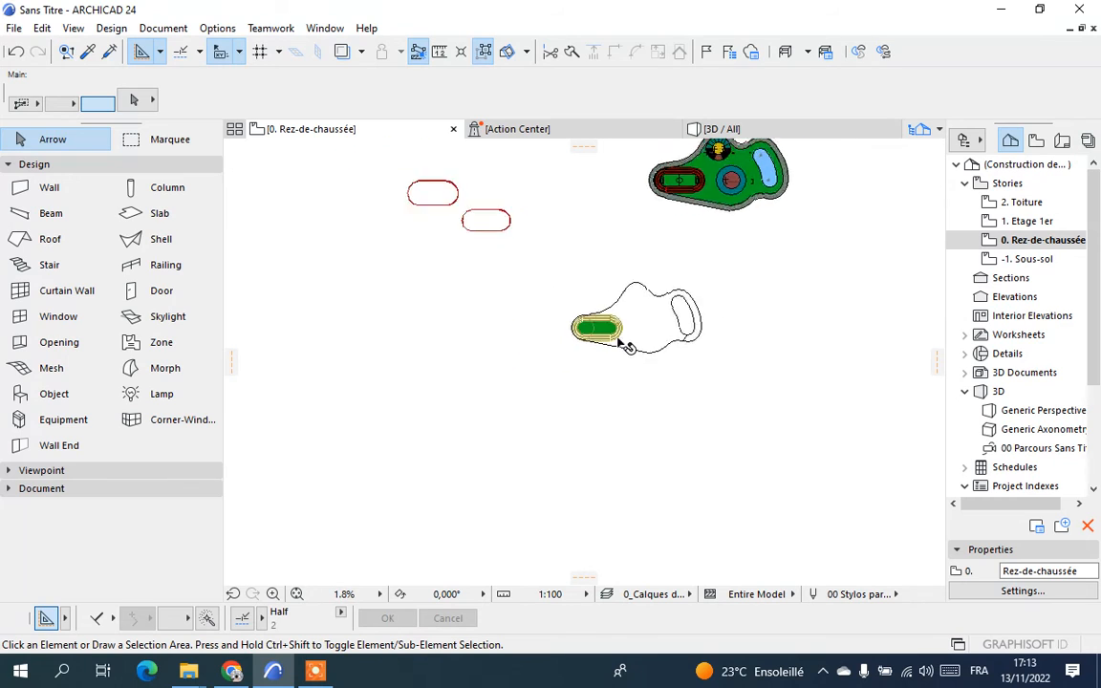
pyautogui.scroll(5, 631, 291)
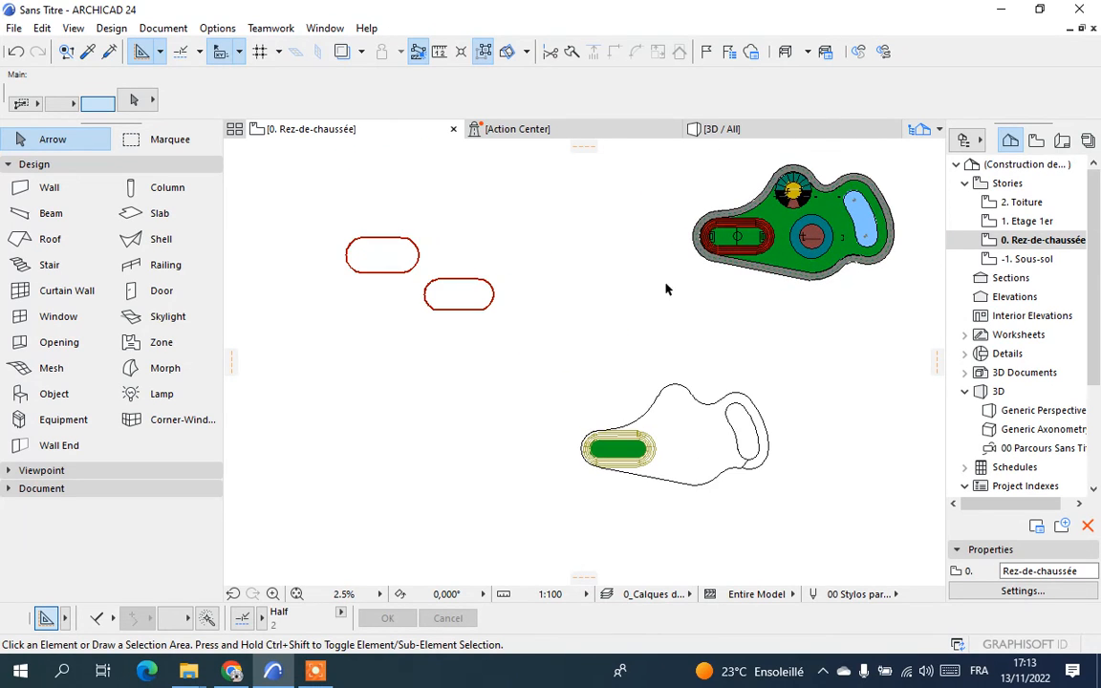
pyautogui.scroll(2, 764, 231)
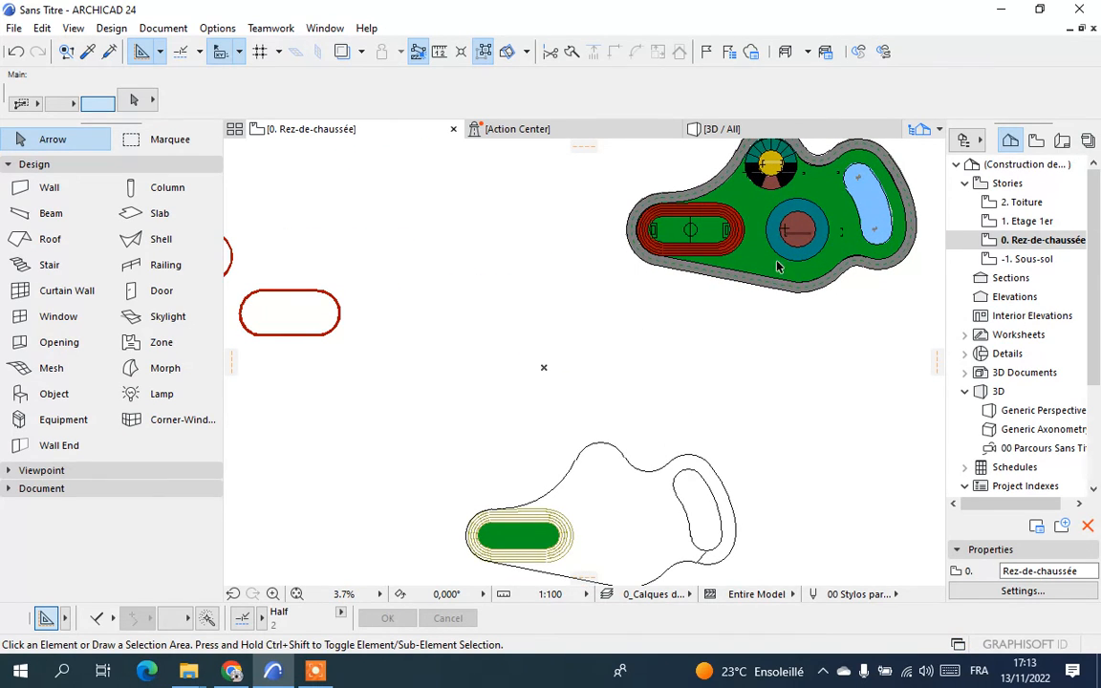
pyautogui.scroll(-2, 827, 322)
pyautogui.scroll(5, 782, 212)
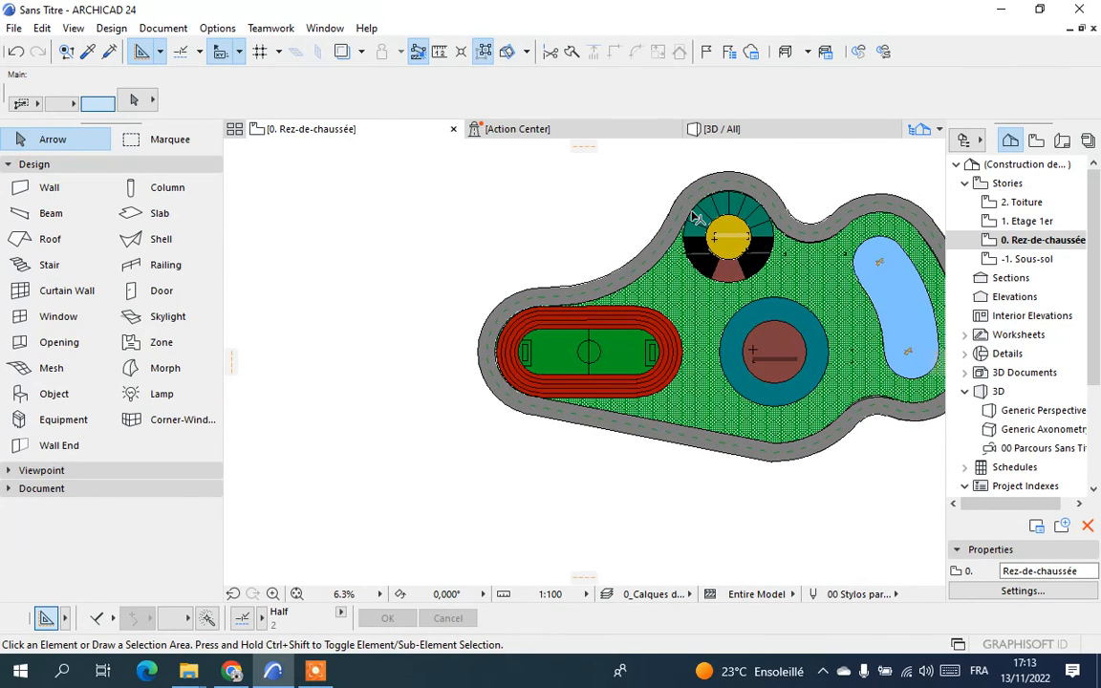
pyautogui.scroll(-3, 629, 198)
pyautogui.scroll(1, 732, 205)
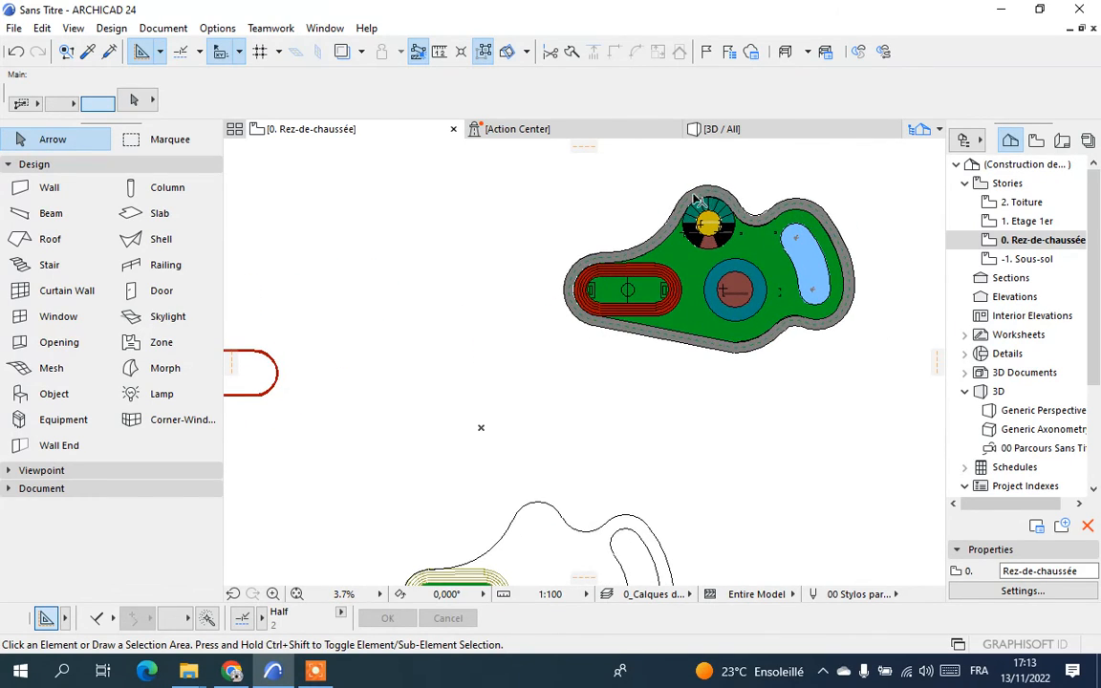
pyautogui.scroll(1, 747, 201)
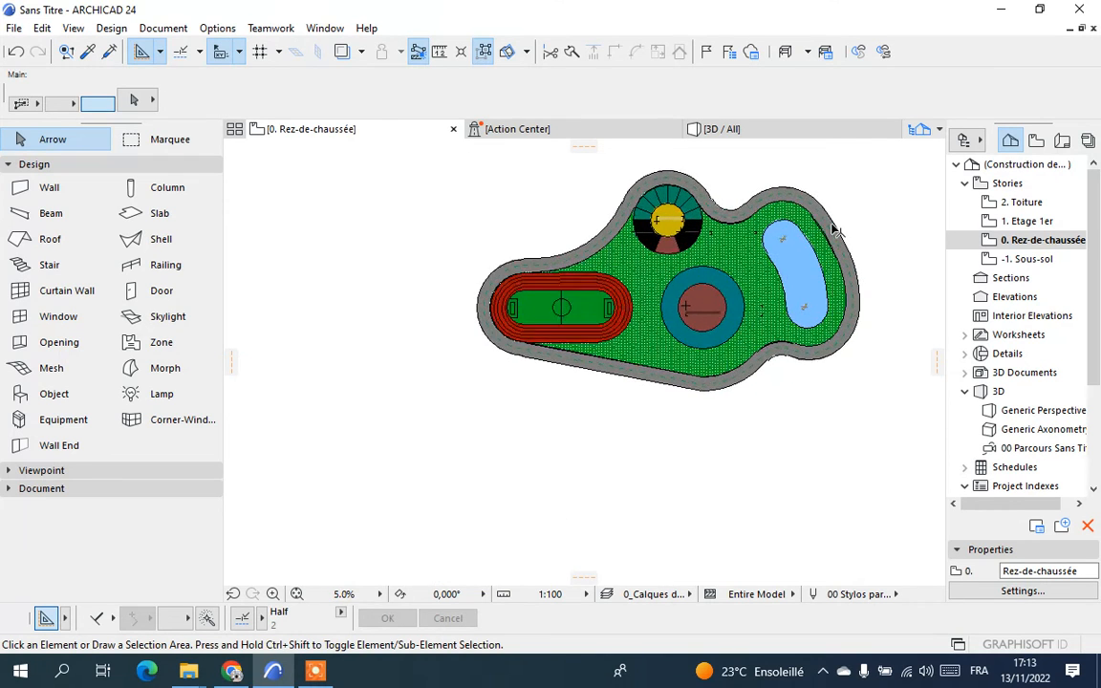
pyautogui.scroll(-3, 734, 204)
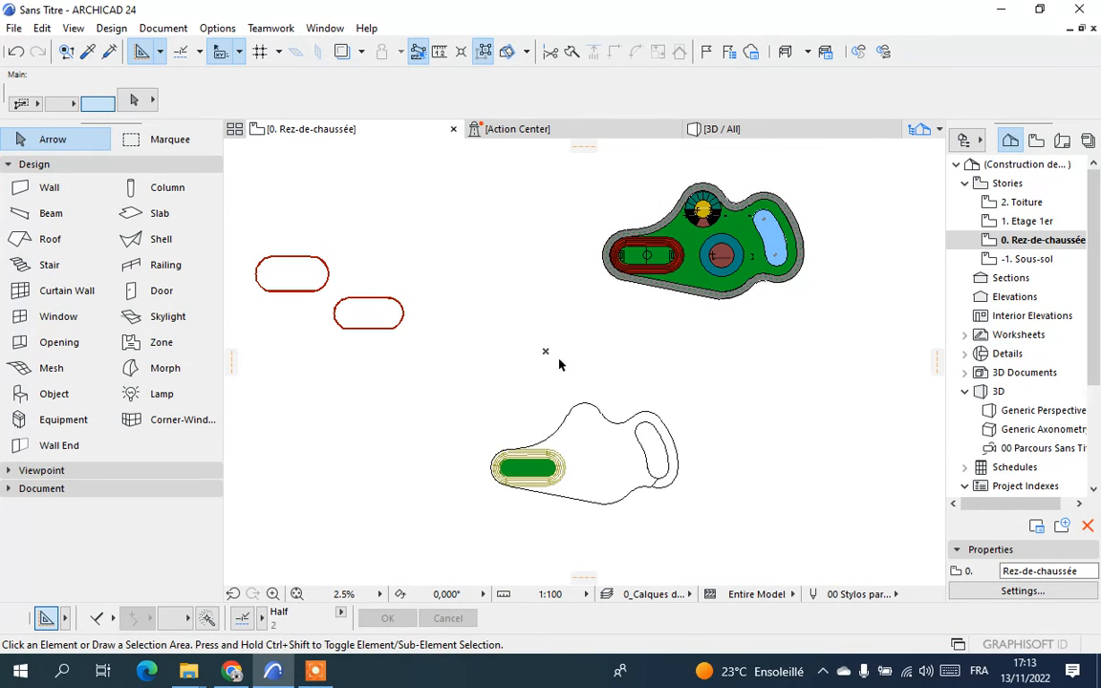
pyautogui.scroll(3, 639, 242)
pyautogui.scroll(-5, 535, 304)
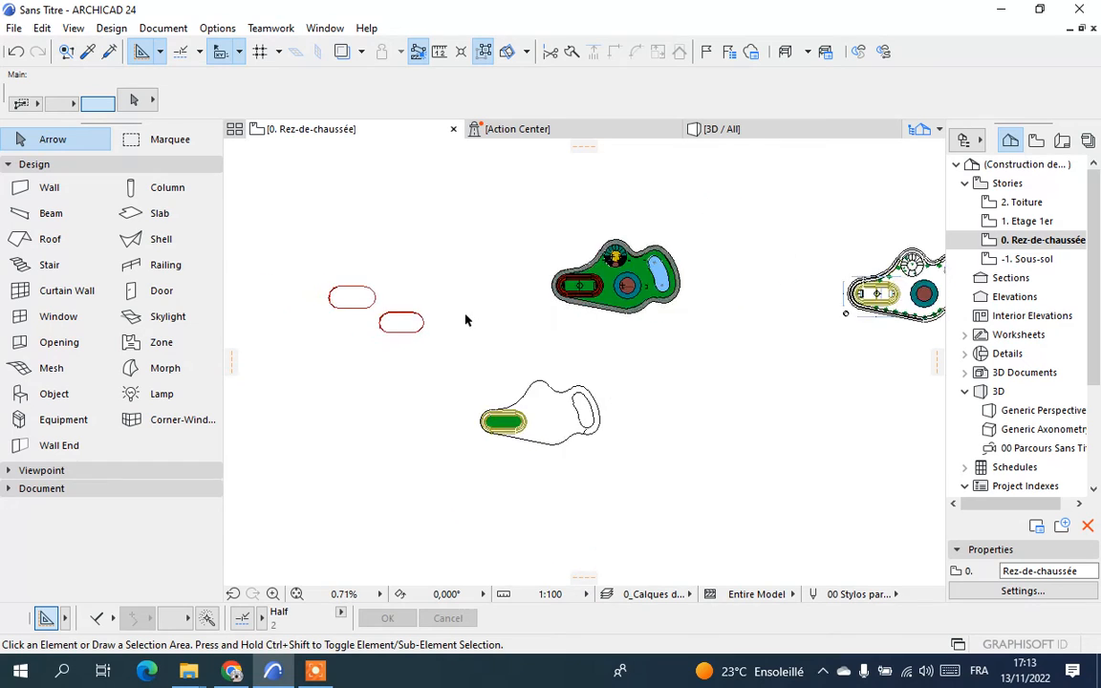
# Examine the completed site plan with trees, including its track, round areas and pool, and return to the coloured reference plan
pyautogui.scroll(9, 650, 301)
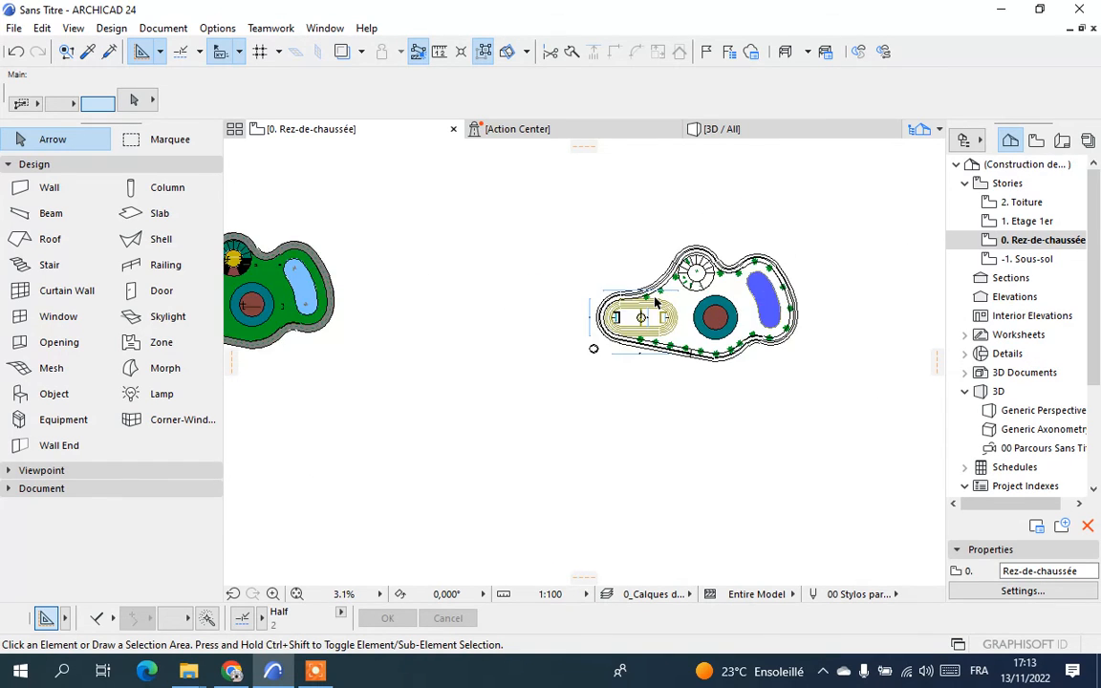
pyautogui.scroll(2, 655, 299)
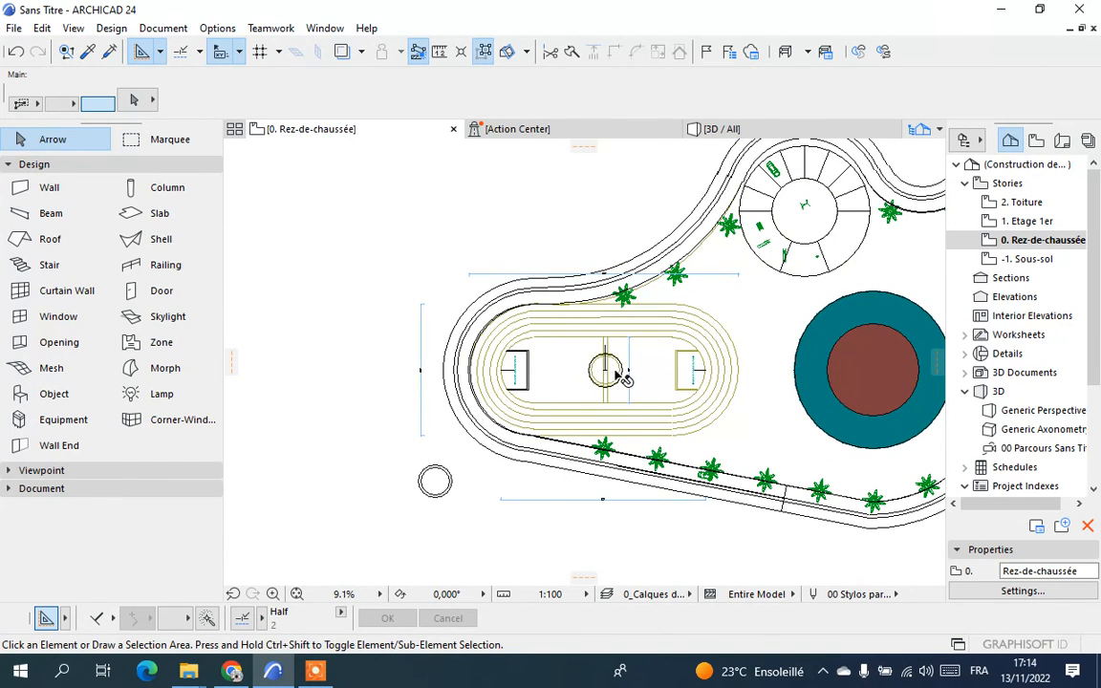
pyautogui.scroll(-3, 626, 375)
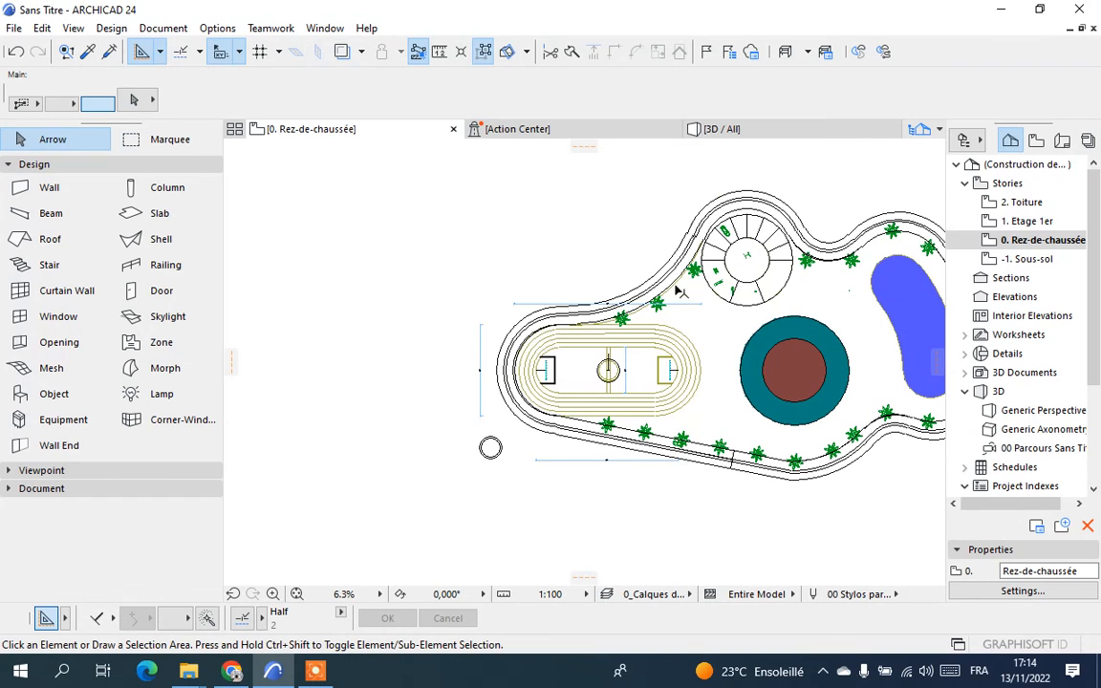
pyautogui.scroll(-2, 612, 267)
pyautogui.scroll(3, 855, 299)
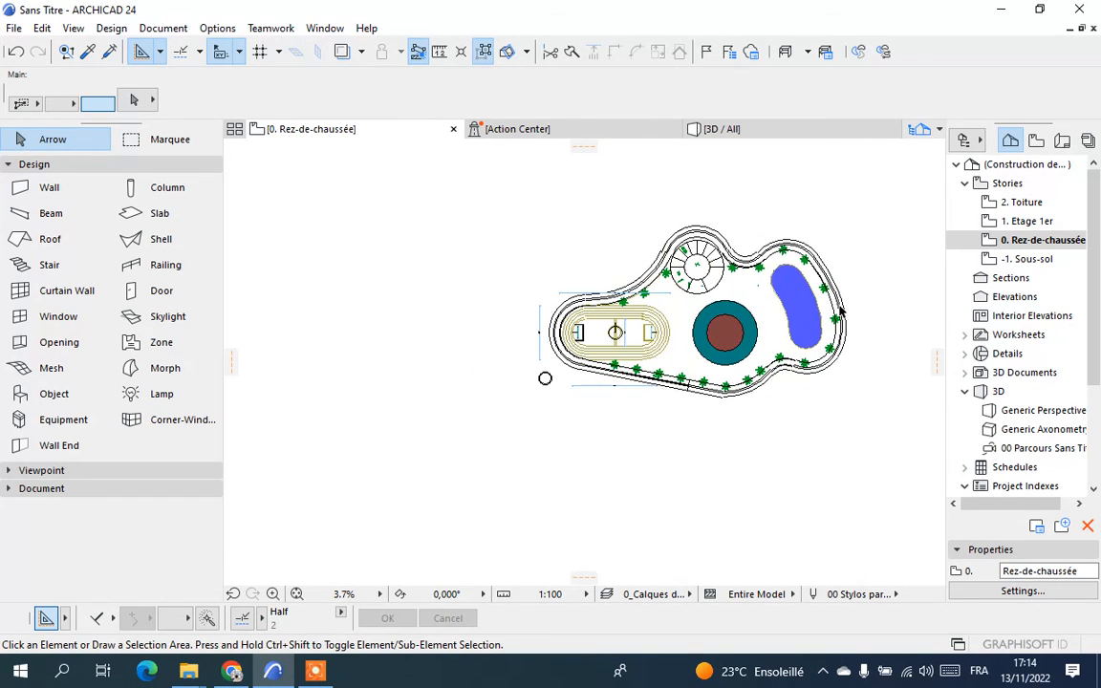
pyautogui.scroll(-4, 836, 315)
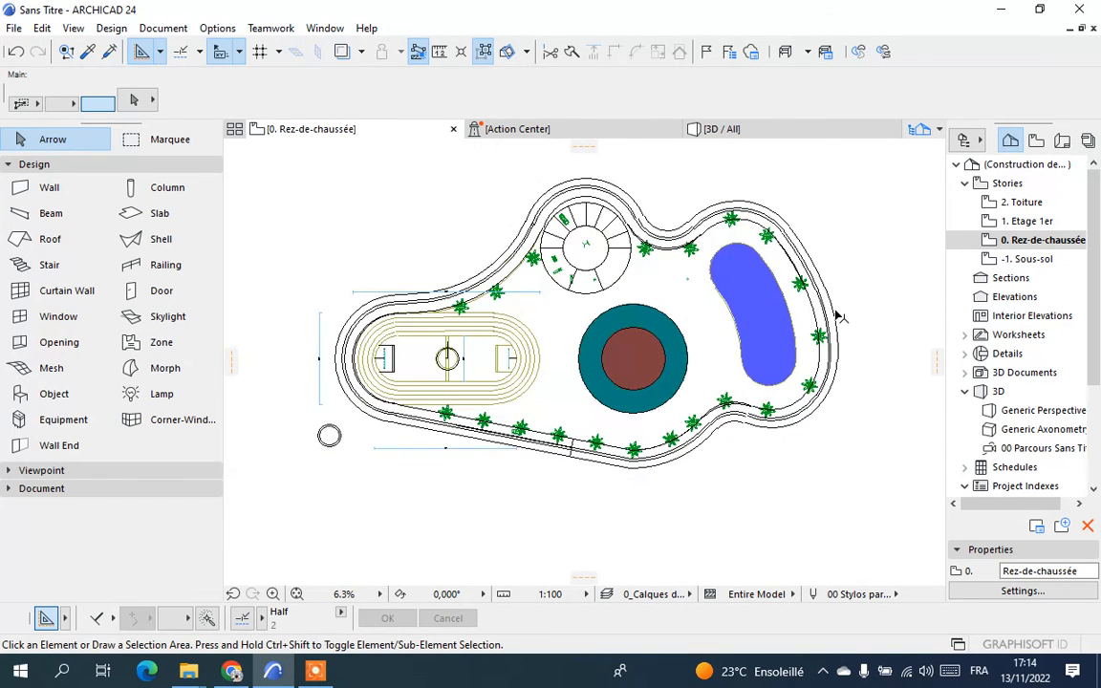
pyautogui.scroll(-4, 835, 330)
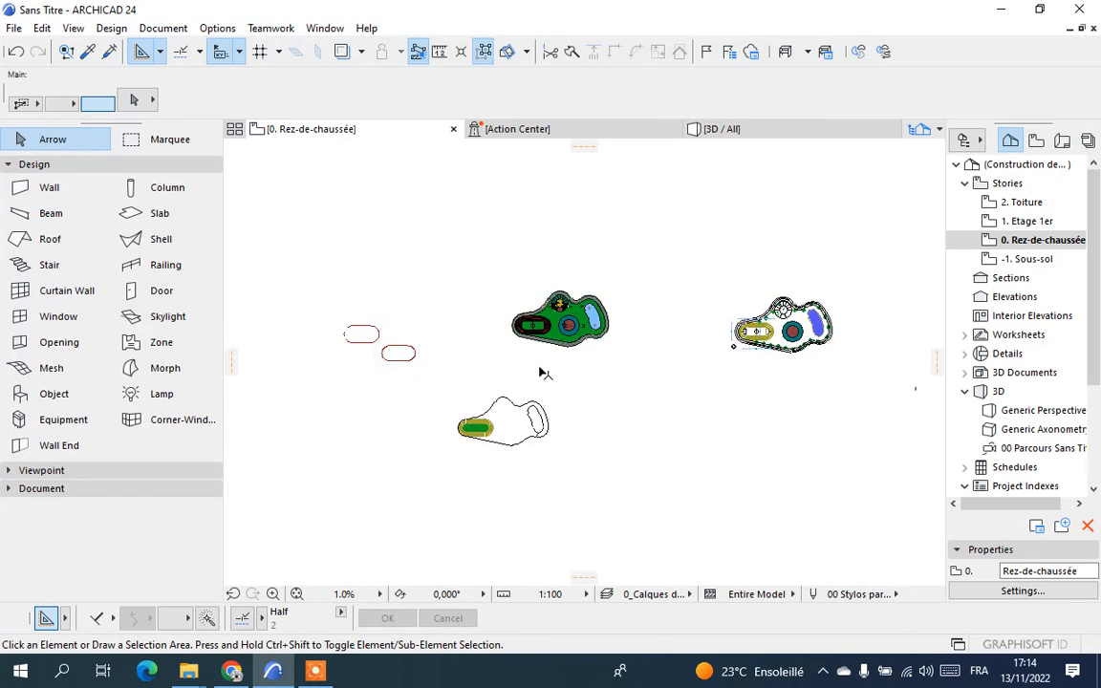
pyautogui.scroll(2, 573, 360)
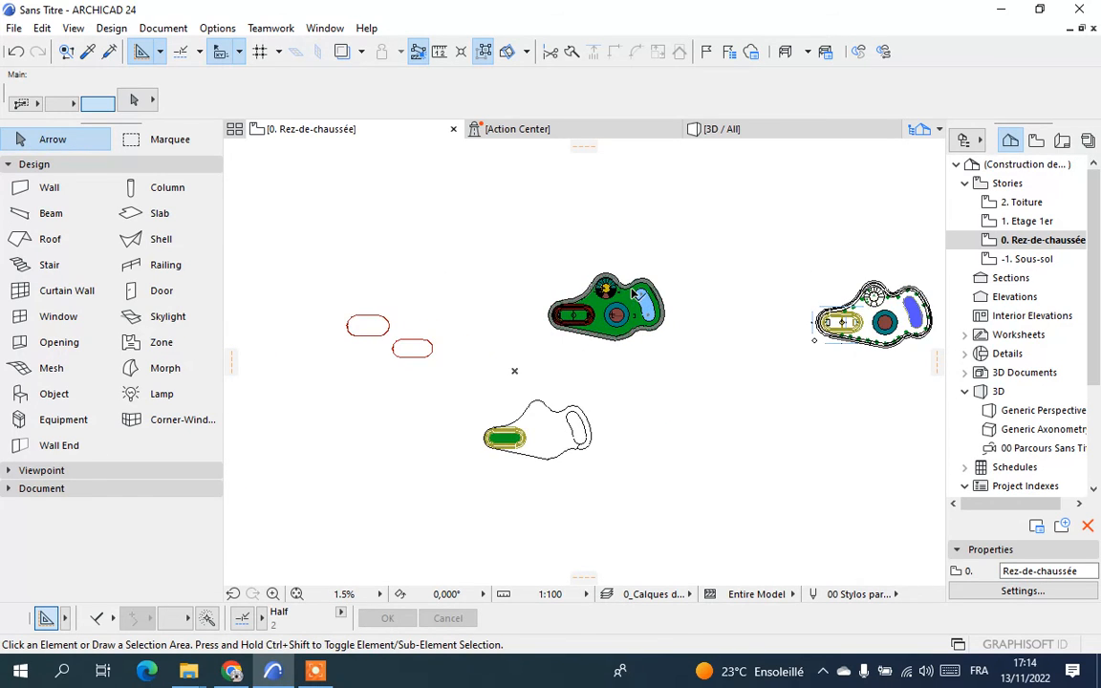
pyautogui.scroll(3, 632, 295)
pyautogui.scroll(2, 633, 295)
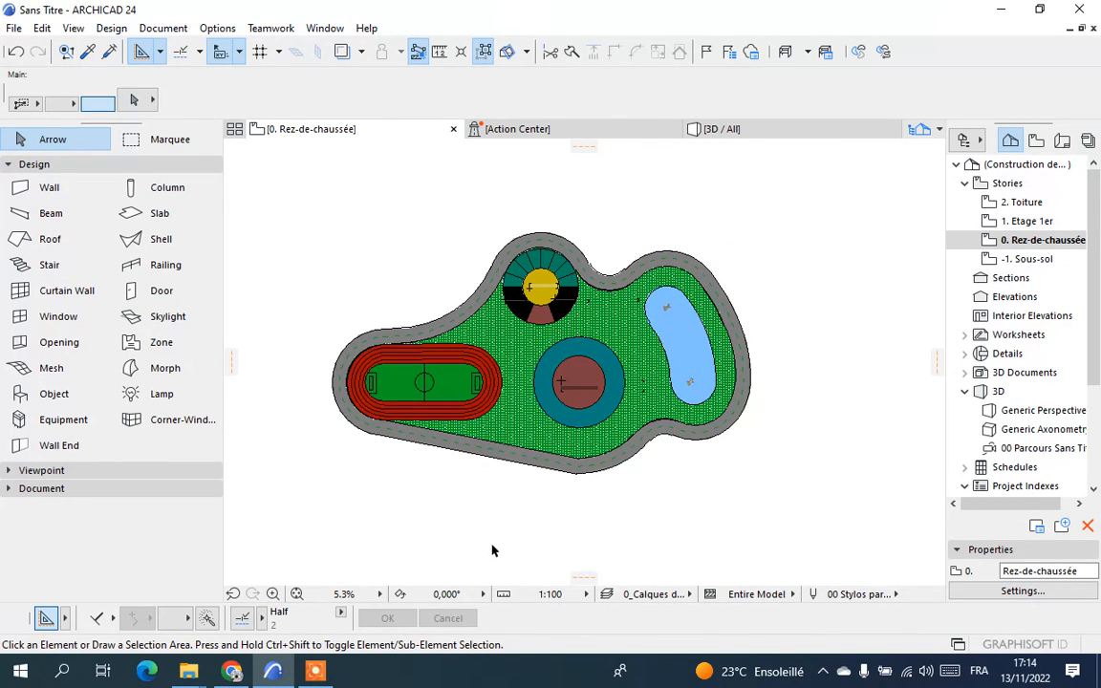
pyautogui.click(315, 671)
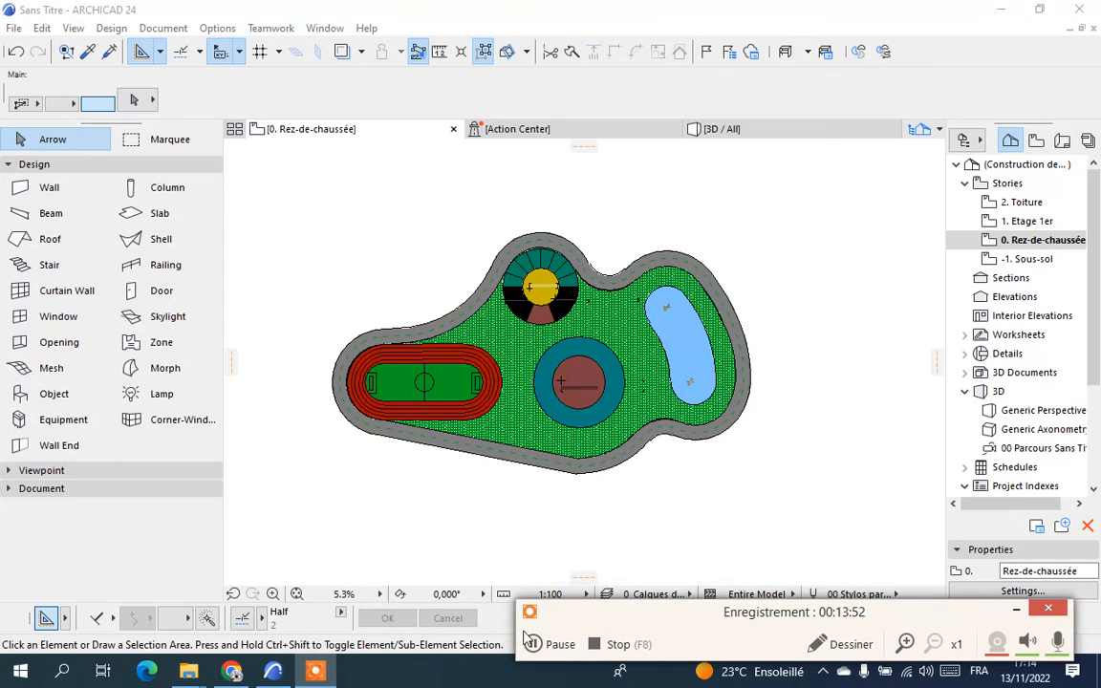